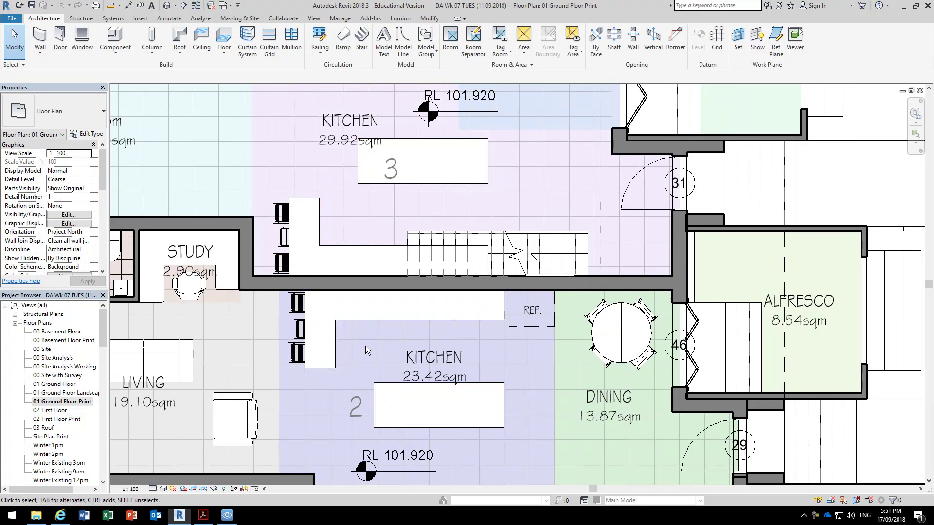
# Step: Select the bench in the kitchen of dwelling 2 to identify its model category
pyautogui.scroll(4, 366, 345)
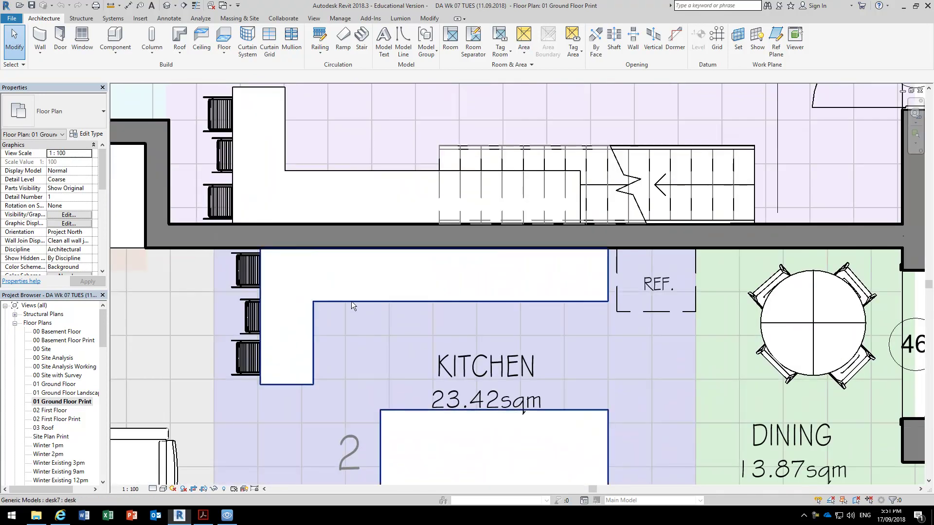
pyautogui.scroll(-2, 351, 301)
pyautogui.moveTo(351, 301); pyautogui.dragTo(346, 265, button='middle')
pyautogui.click(348, 264)
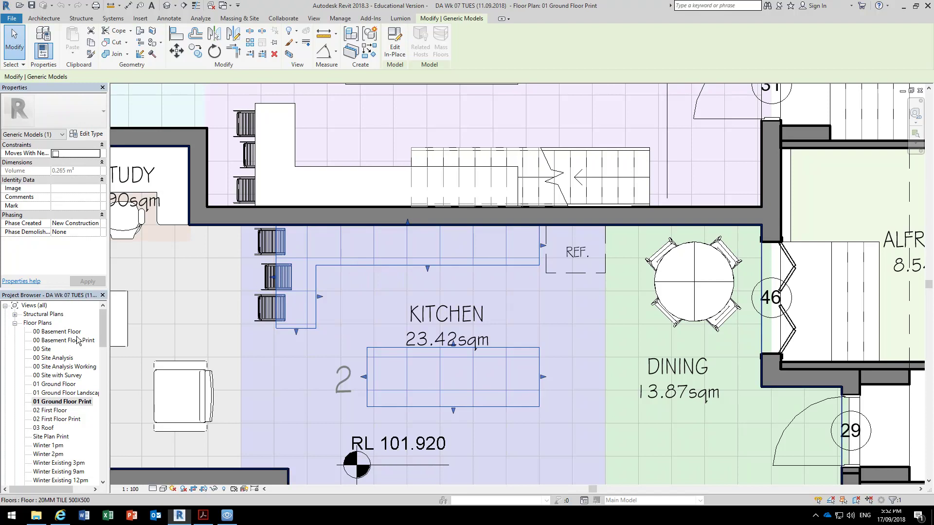
# Step: Expand the project's families down to the Generic Models category, checking which family the kitchen bench belongs to
pyautogui.press('Escape')
pyautogui.moveTo(104, 327); pyautogui.dragTo(105, 460)
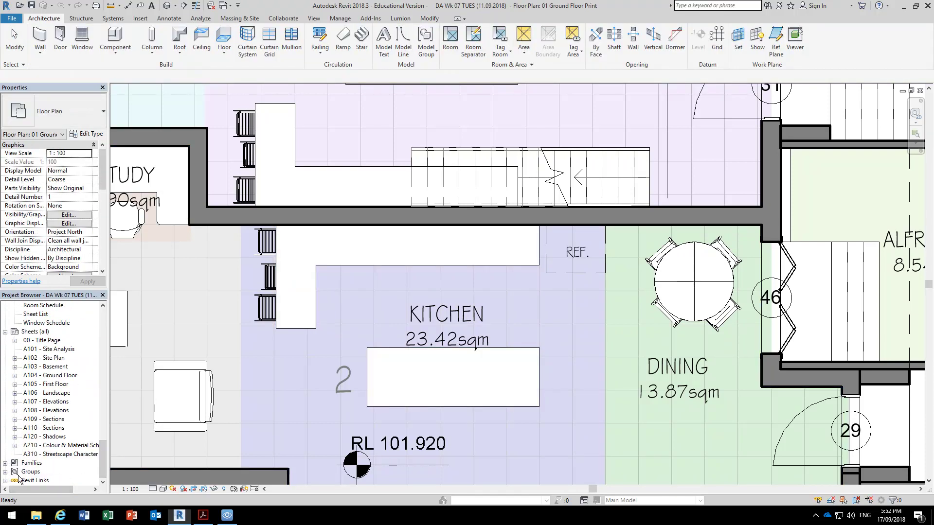
pyautogui.click(6, 463)
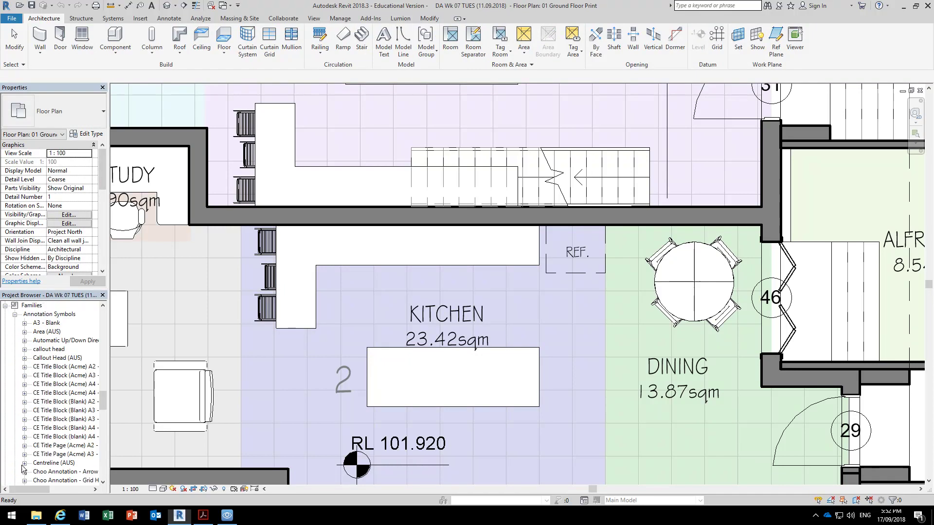
pyautogui.moveTo(103, 400); pyautogui.dragTo(103, 453)
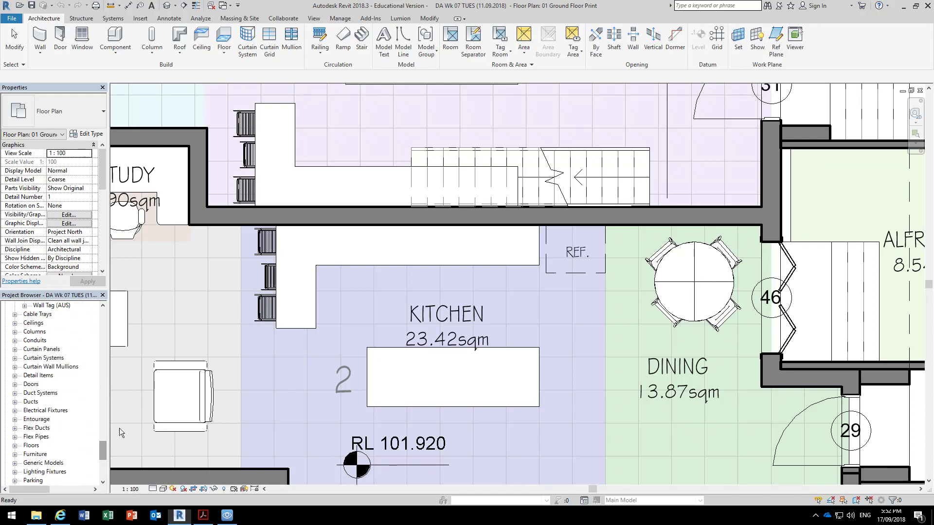
pyautogui.click(315, 285)
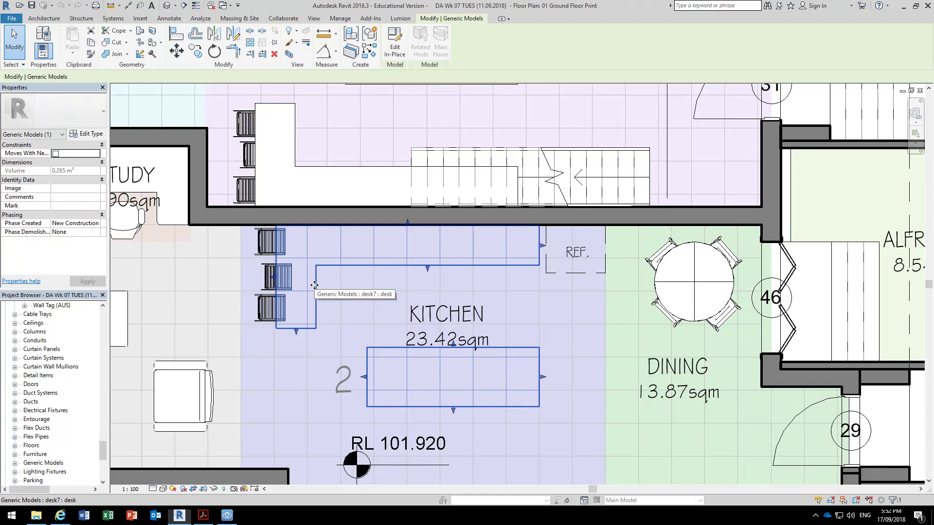
pyautogui.scroll(-1, 38, 439)
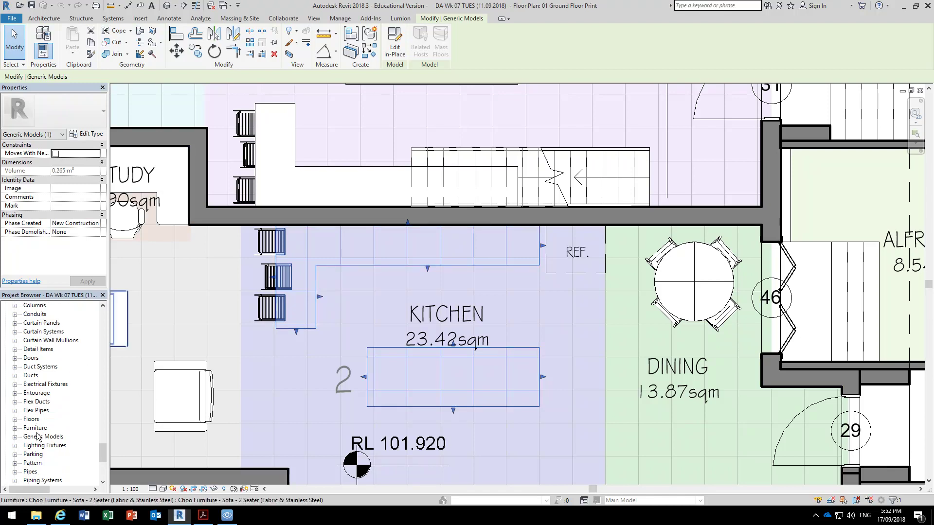
pyautogui.press('Escape')
pyautogui.click(18, 437)
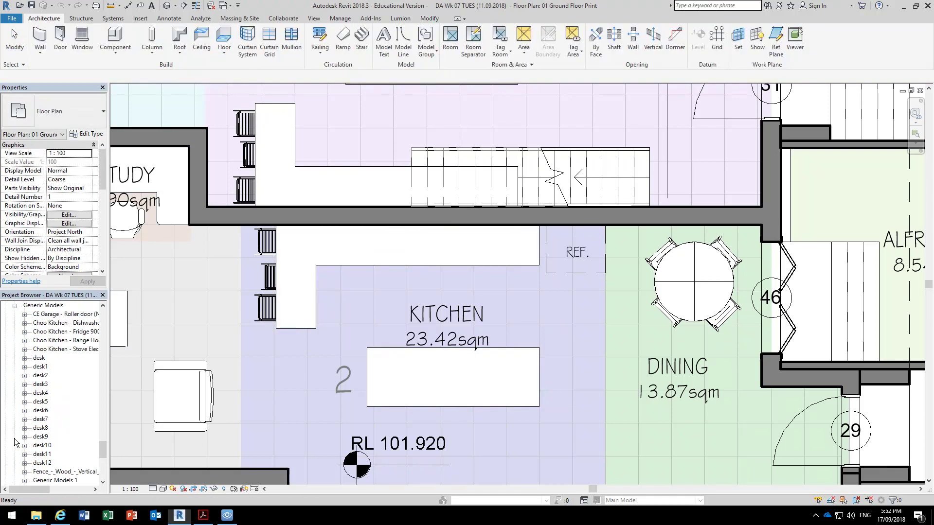
# Step: Rename the generic model family desk7 as KitchenBench1
pyautogui.rightClick(41, 369)
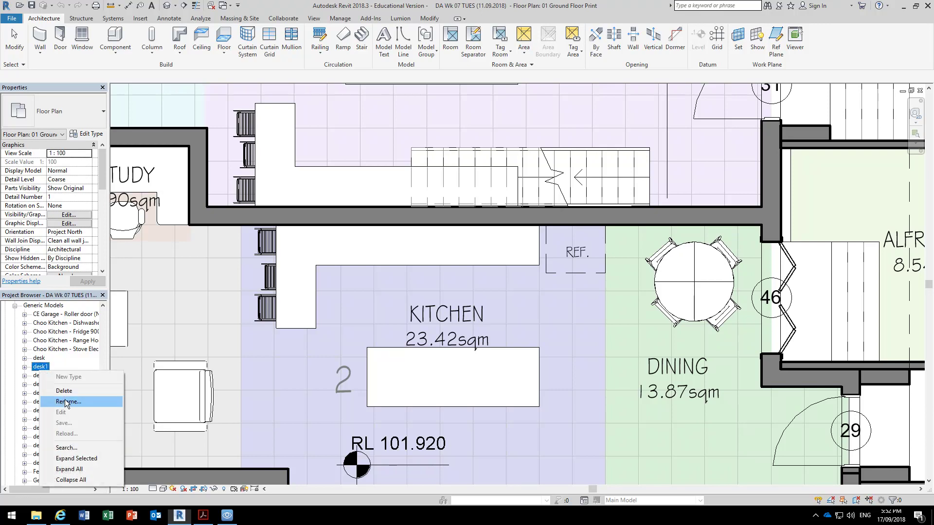
pyautogui.click(405, 240)
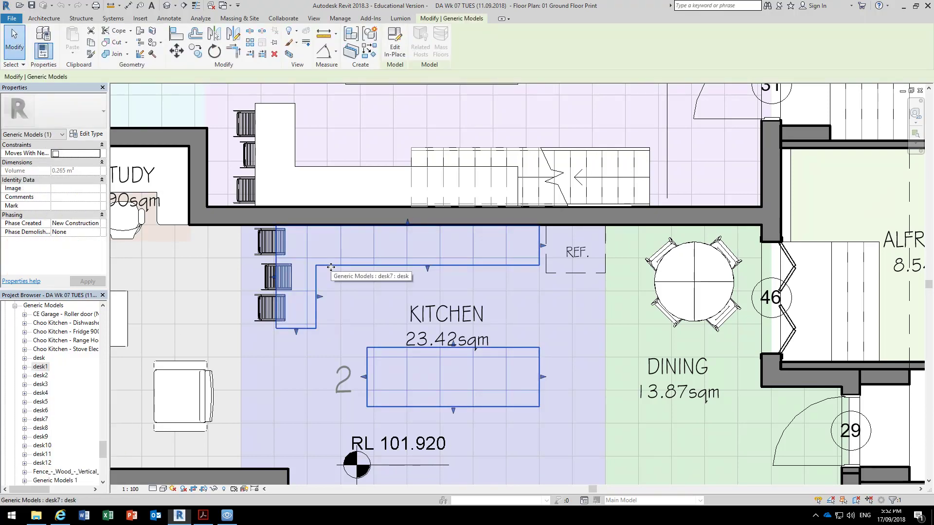
pyautogui.rightClick(41, 419)
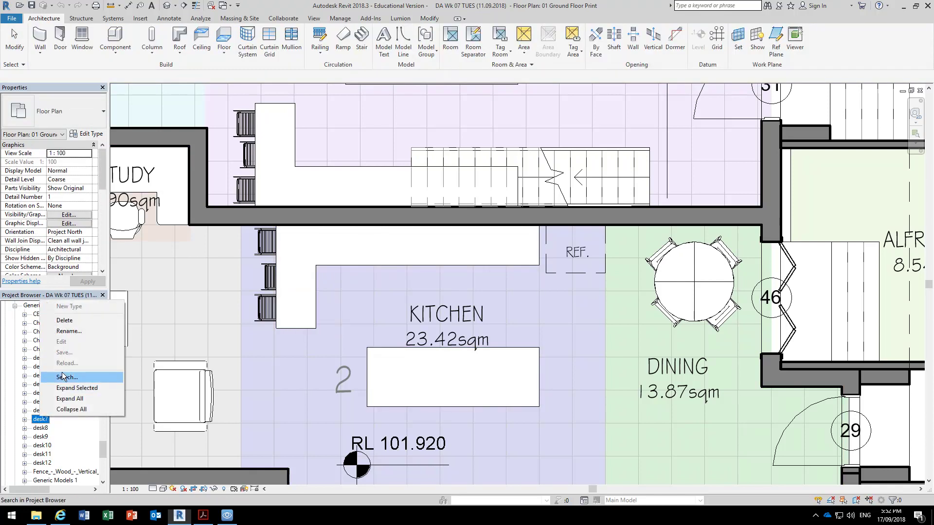
pyautogui.click(68, 331)
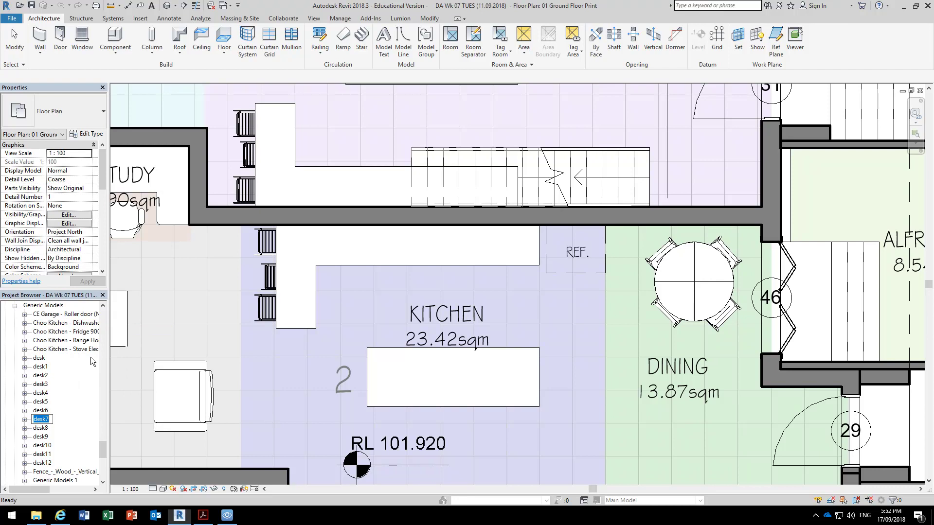
pyautogui.write('KitchenBench1')
pyautogui.press('Return')
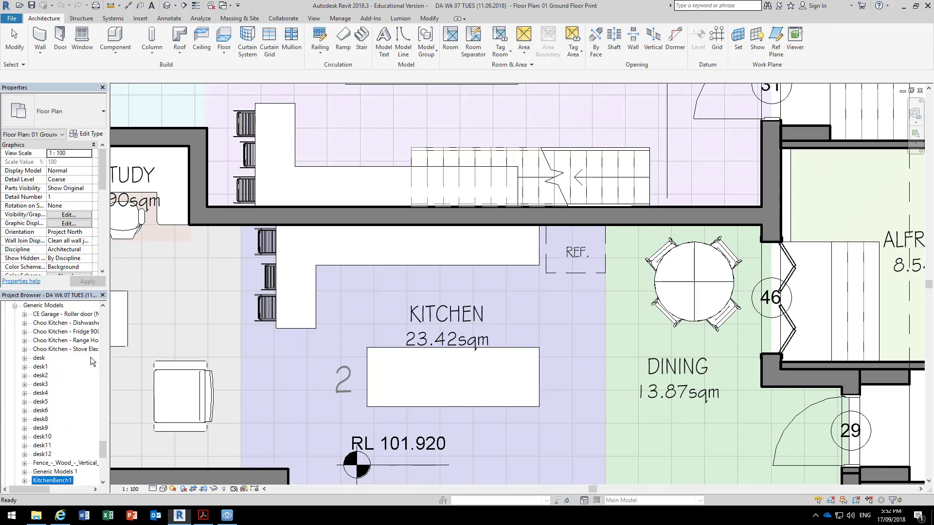
# Step: Review the type properties of the renamed kitchen bench and close them without changes
pyautogui.click(353, 264)
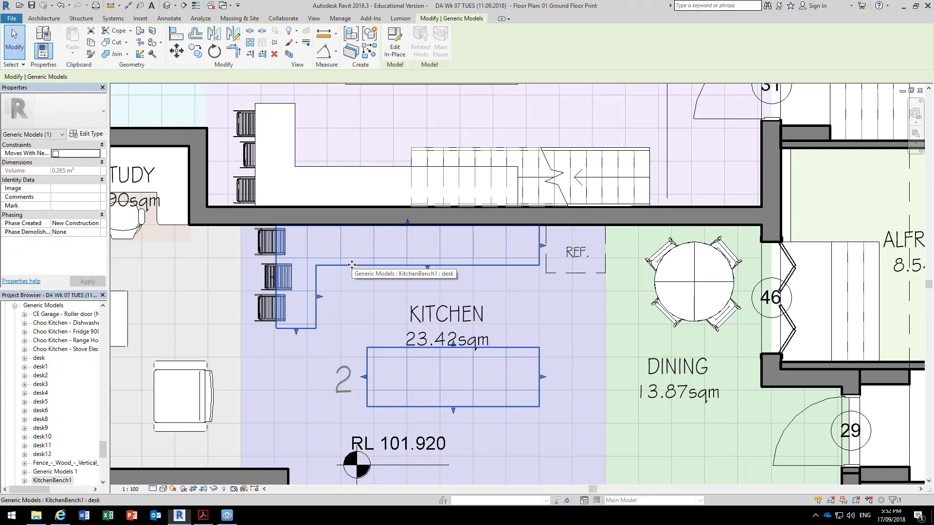
pyautogui.click(89, 135)
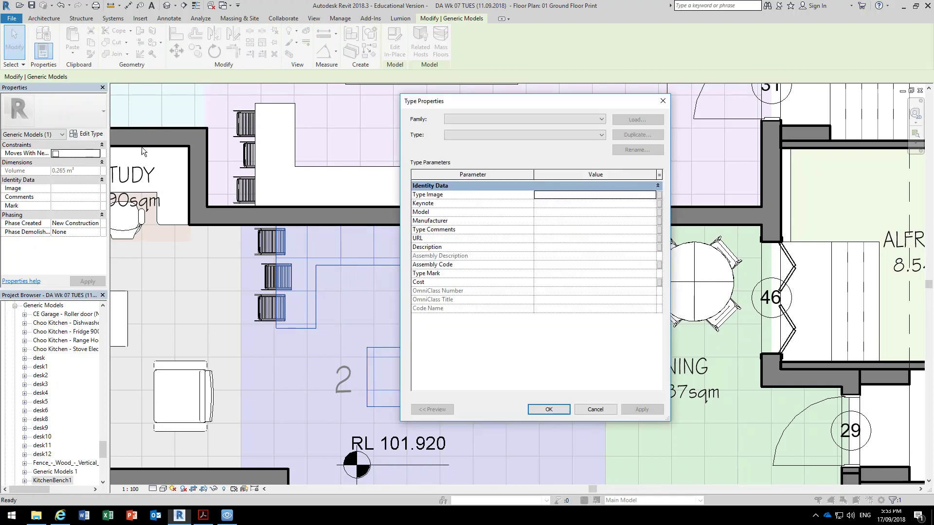
pyautogui.click(597, 412)
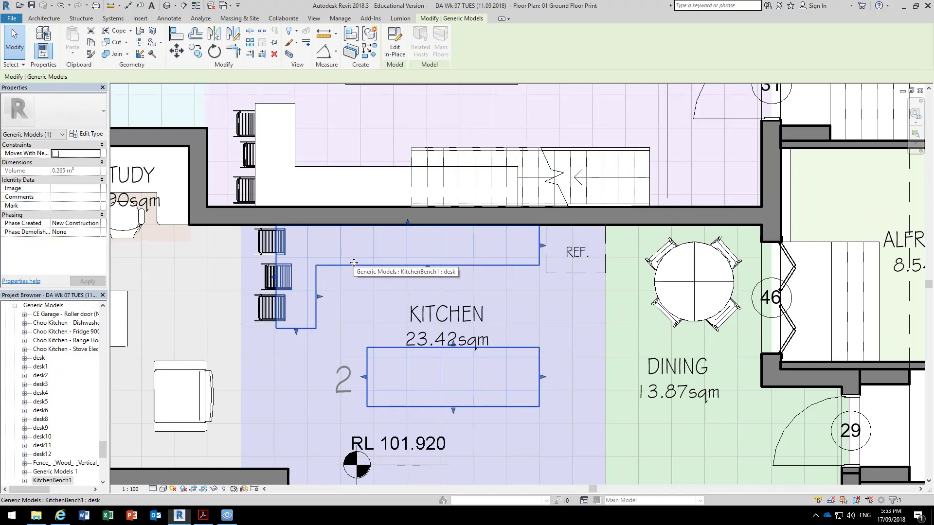
# Step: Rename the desk type under the KitchenBench1 family as KB
pyautogui.click(24, 481)
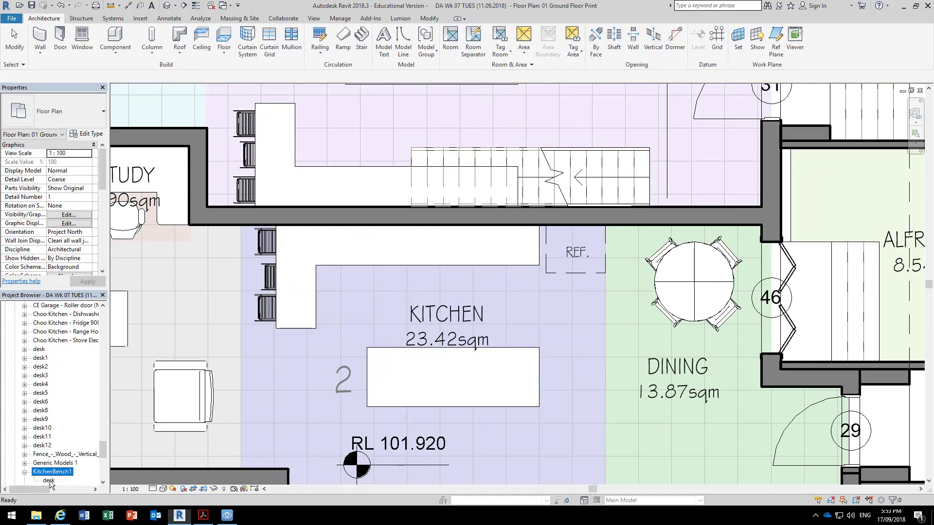
pyautogui.click(47, 482)
pyautogui.rightClick(47, 482)
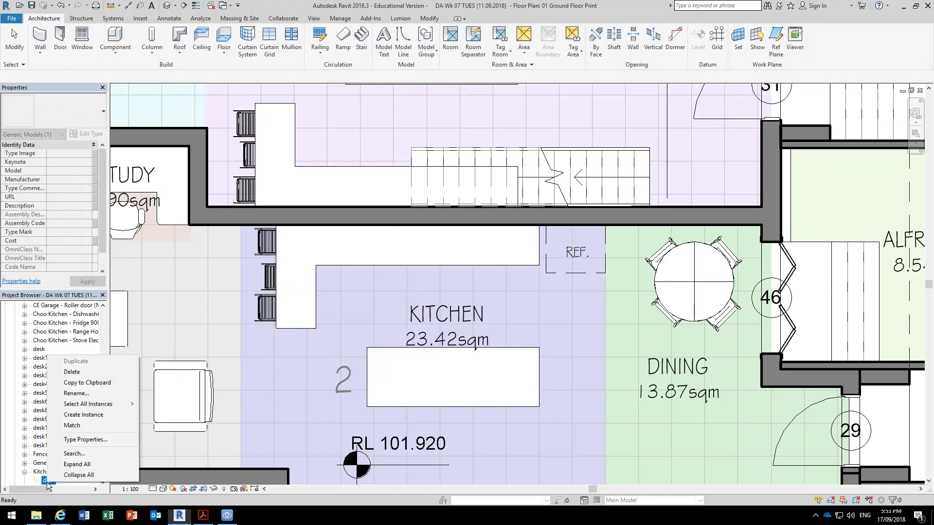
pyautogui.click(78, 394)
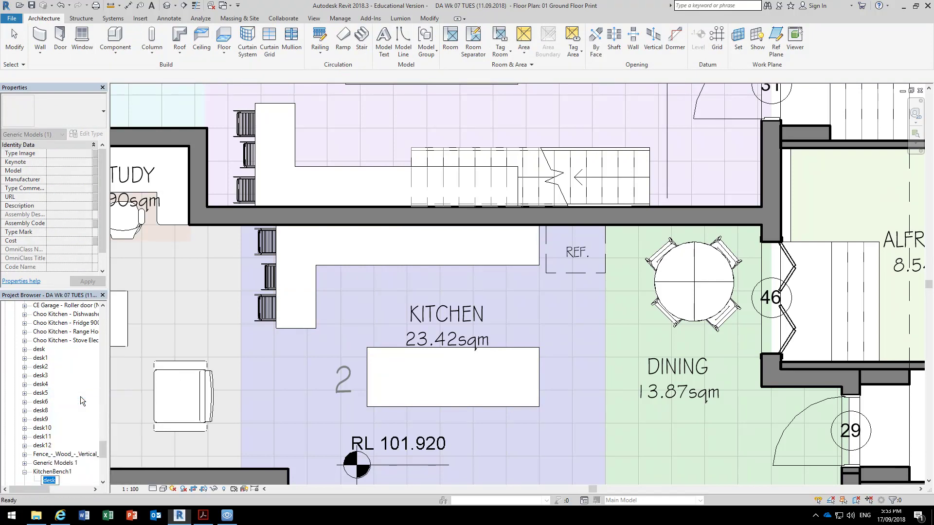
pyautogui.write('KB')
pyautogui.press('Return')
# Step: Open the kitchen bench for in-place editing and select its L-shaped benchtop
pyautogui.click(354, 270)
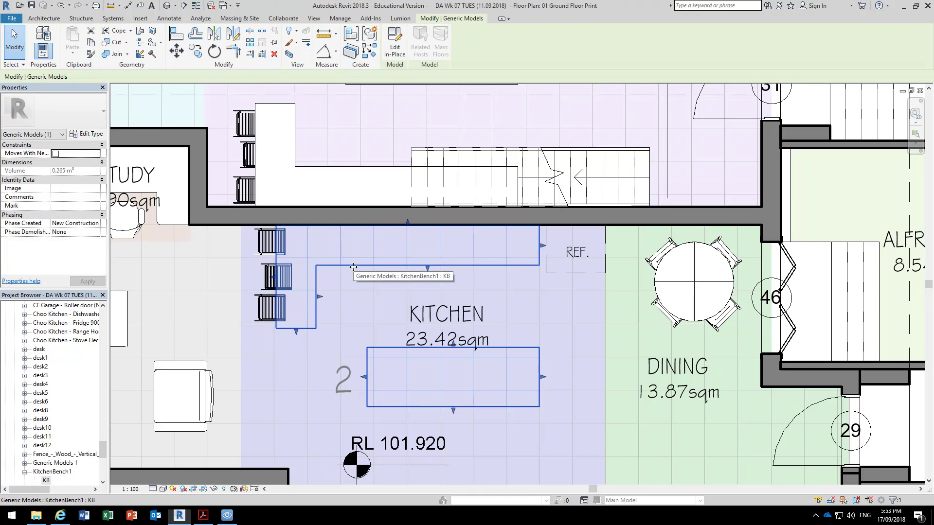
pyautogui.click(395, 41)
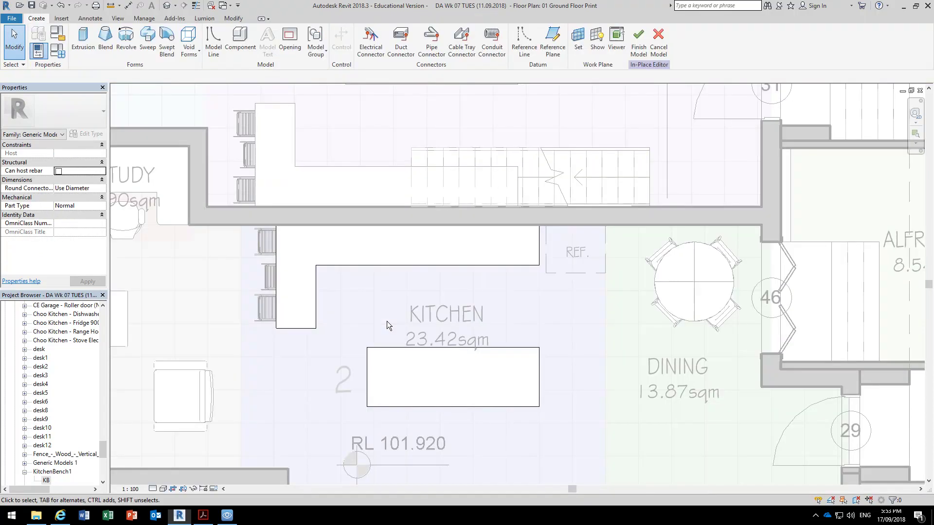
pyautogui.click(369, 266)
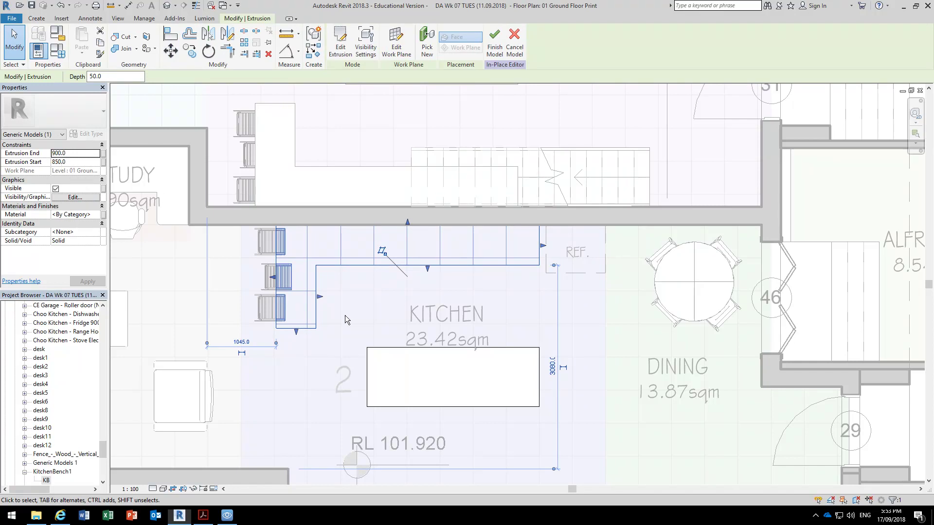
# Step: Set the L-shaped benchtop's extrusion start to 0
pyautogui.click(84, 163)
pyautogui.write('0')
pyautogui.click(87, 282)
# Step: Set the L-shaped benchtop's extrusion start to 860 and deselect it
pyautogui.click(83, 162)
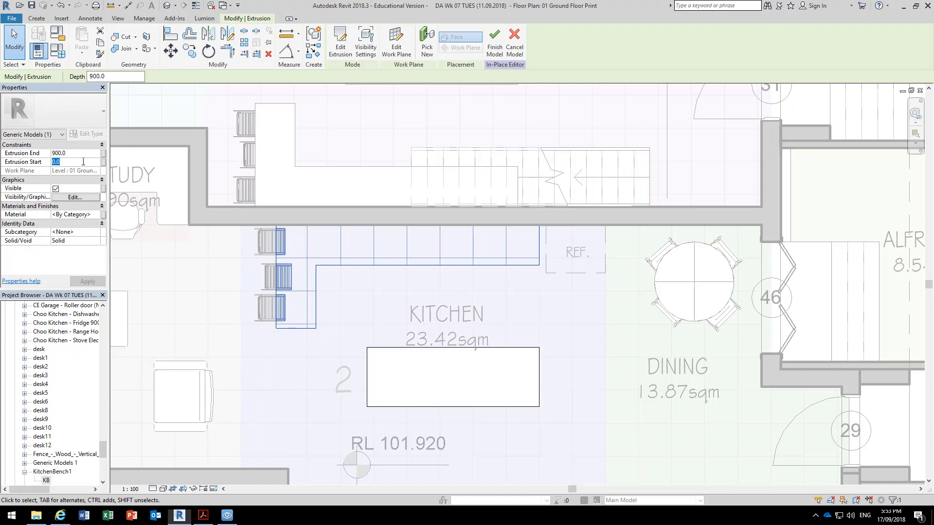
pyautogui.write('860')
pyautogui.press('Return')
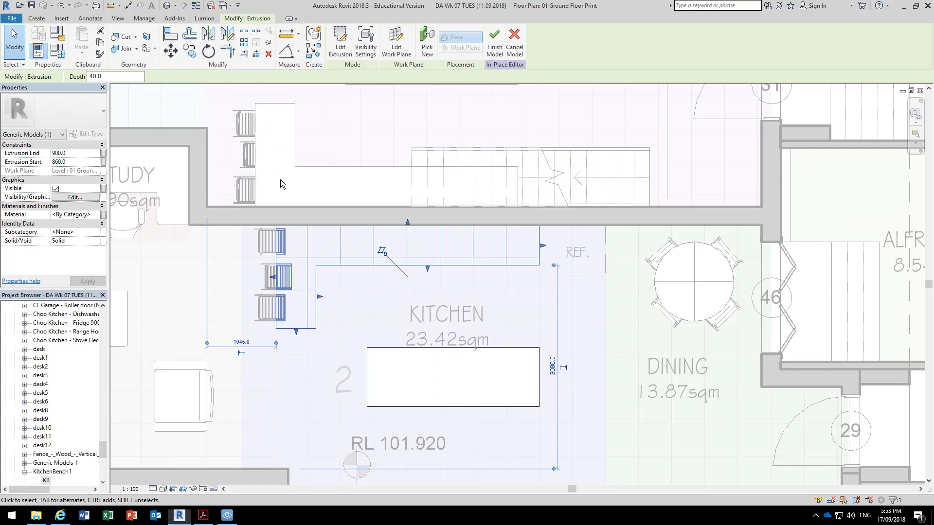
pyautogui.click(72, 154)
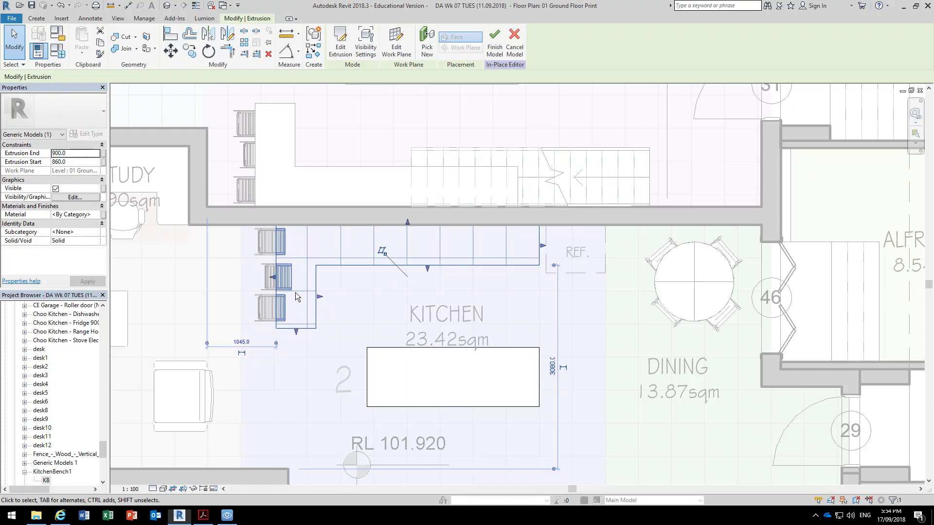
pyautogui.click(339, 290)
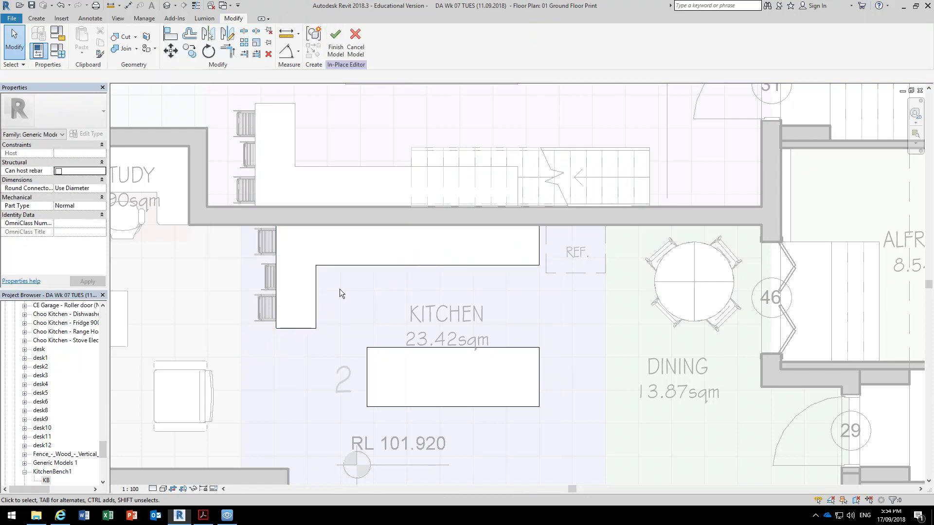
# Step: Set the rectangular island benchtop's extrusion start to 860 and finish the in-place model
pyautogui.click(393, 347)
pyautogui.click(78, 162)
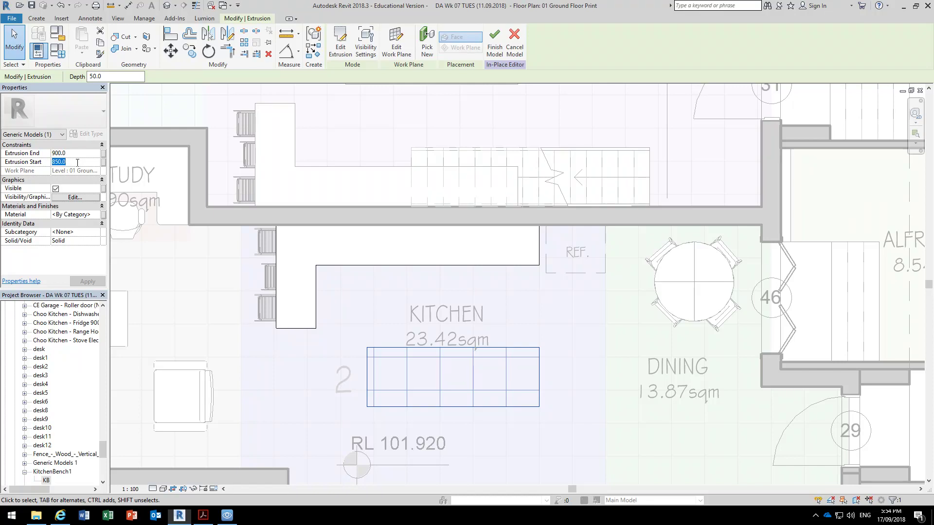
pyautogui.write('860')
pyautogui.press('Return')
pyautogui.click(395, 300)
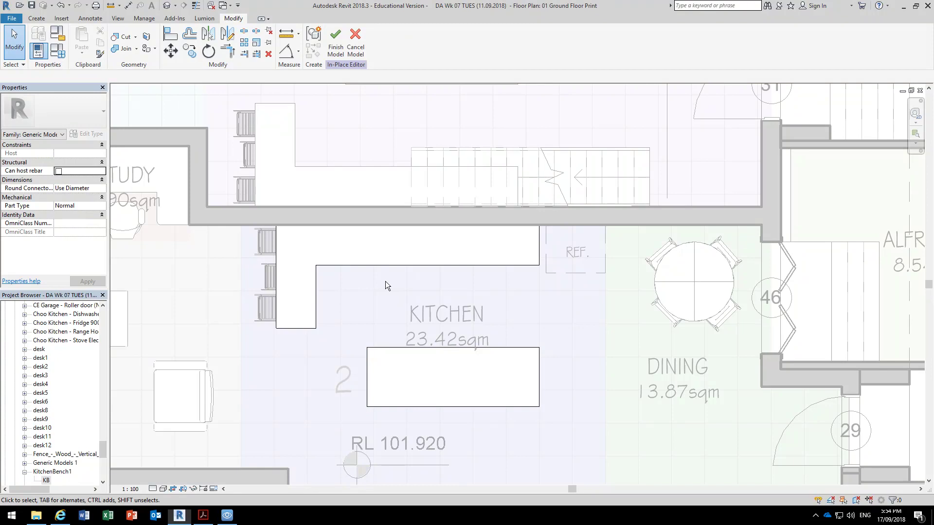
pyautogui.scroll(2, 385, 281)
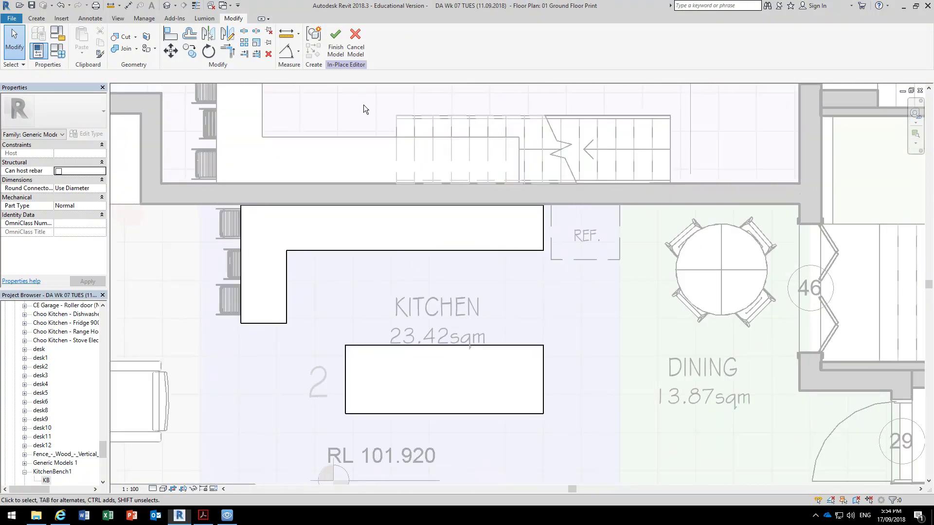
pyautogui.click(335, 41)
pyautogui.scroll(-1, 282, 267)
pyautogui.scroll(2, 336, 262)
pyautogui.scroll(-1, 343, 273)
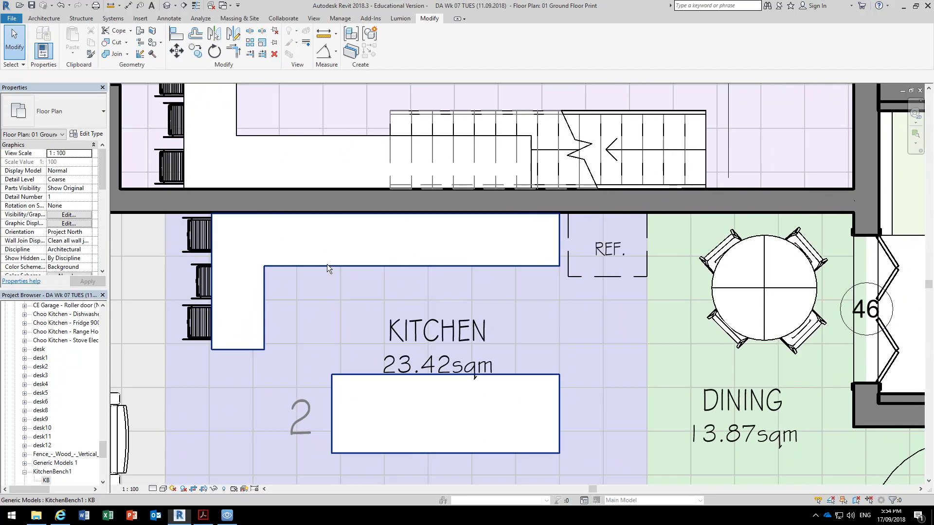
# Step: Check the type properties of the edited kitchen bench and close them without changes
pyautogui.click(319, 265)
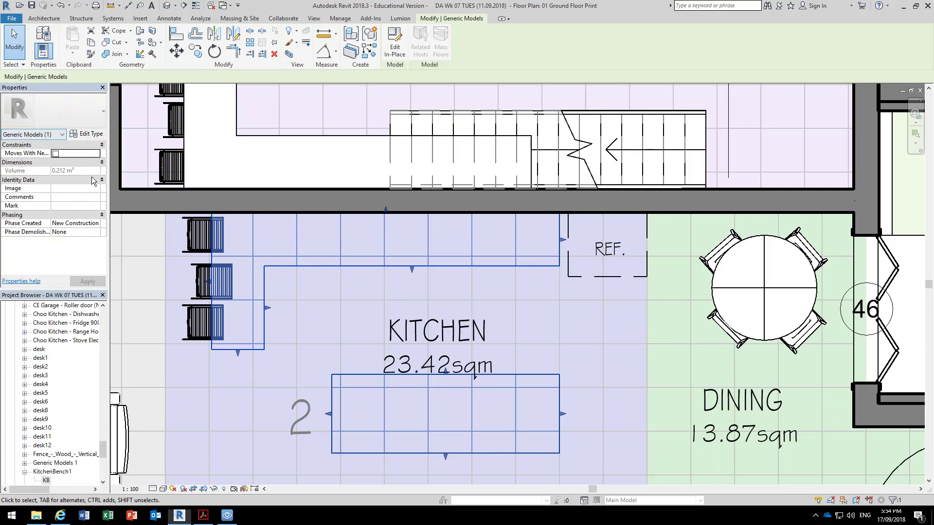
pyautogui.click(87, 134)
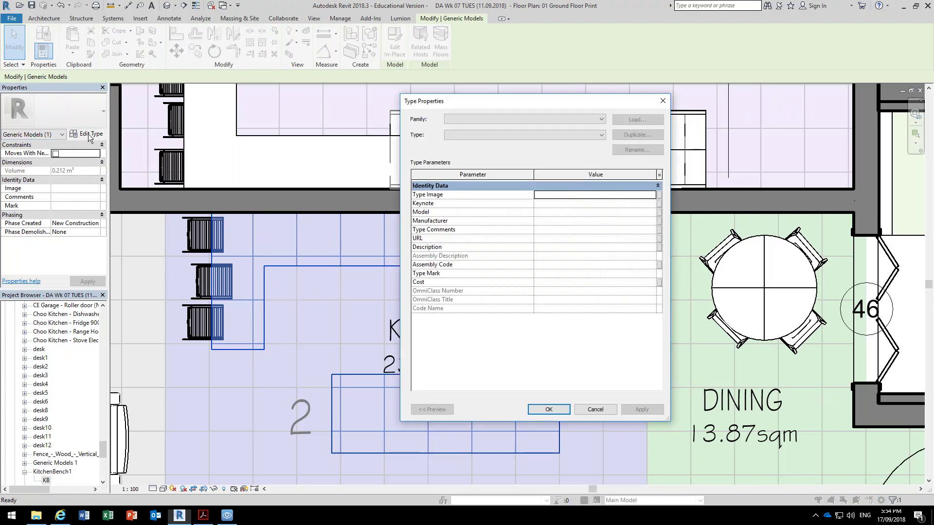
pyautogui.click(596, 409)
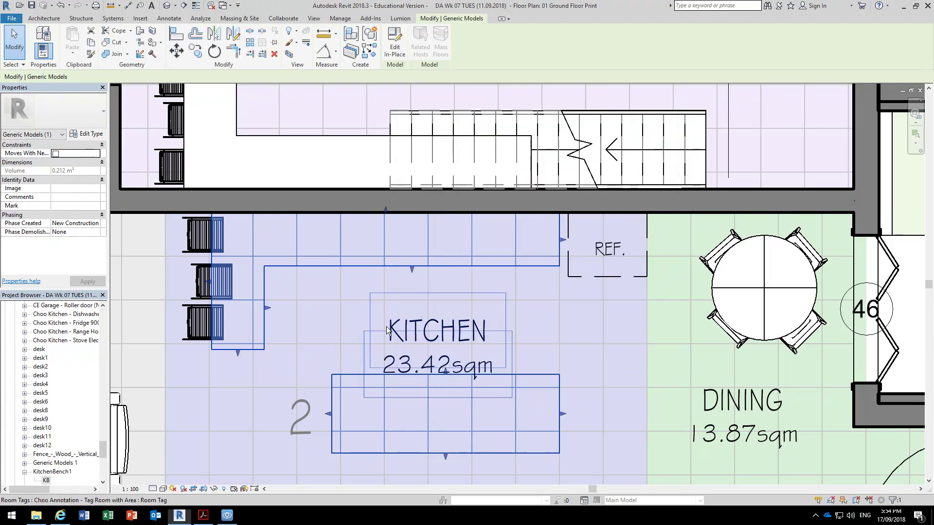
# Step: Edit the kitchen bench in place and open the material selection for the L-shaped benchtop extrusion
pyautogui.click(395, 42)
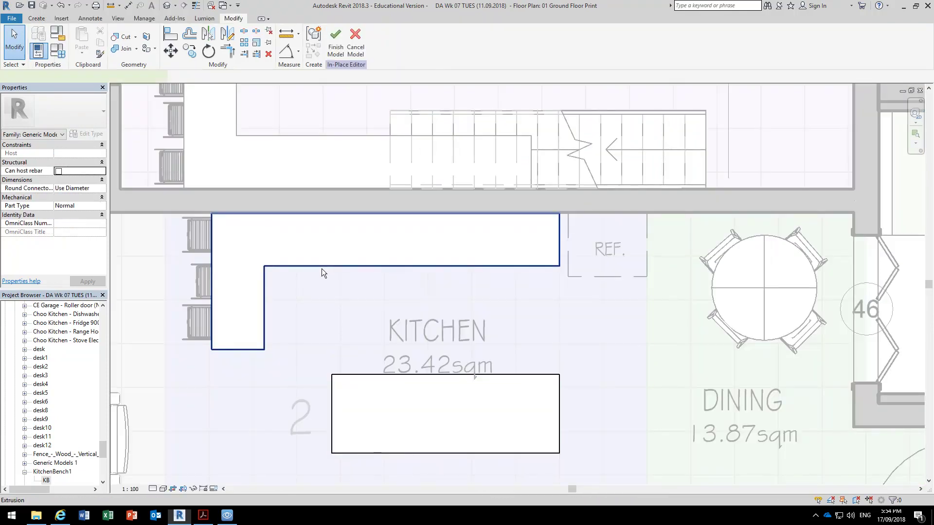
pyautogui.click(322, 269)
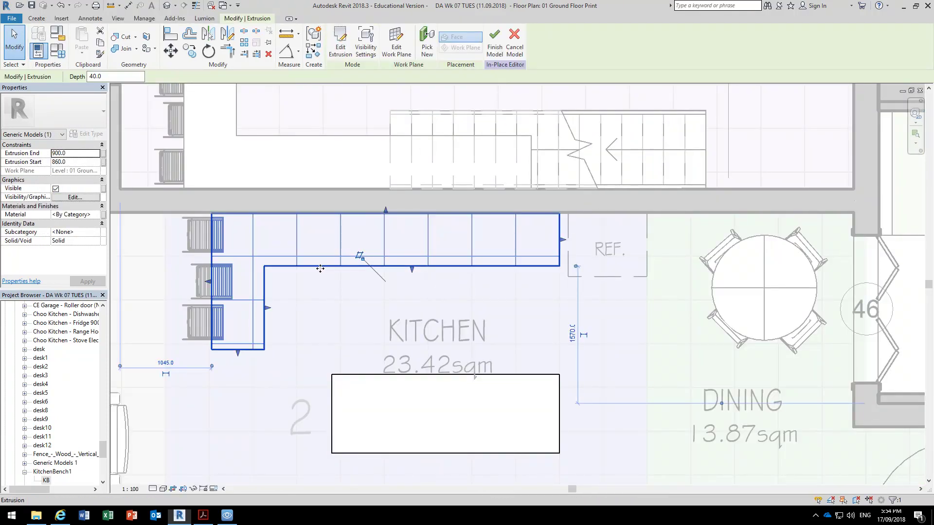
pyautogui.click(83, 214)
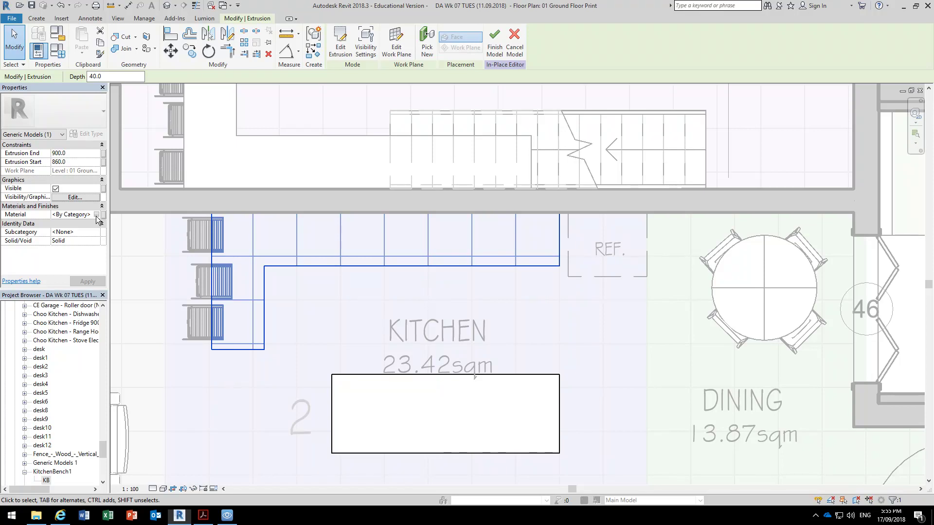
pyautogui.click(97, 215)
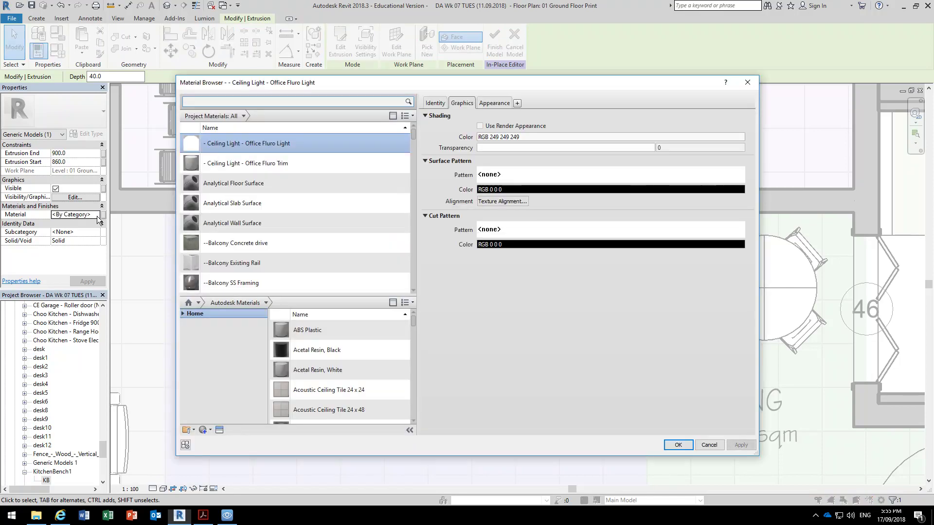
# Step: Duplicate the Laminate - Linen project material and name the copy Laminate - Bench
pyautogui.moveTo(413, 133); pyautogui.dragTo(413, 233)
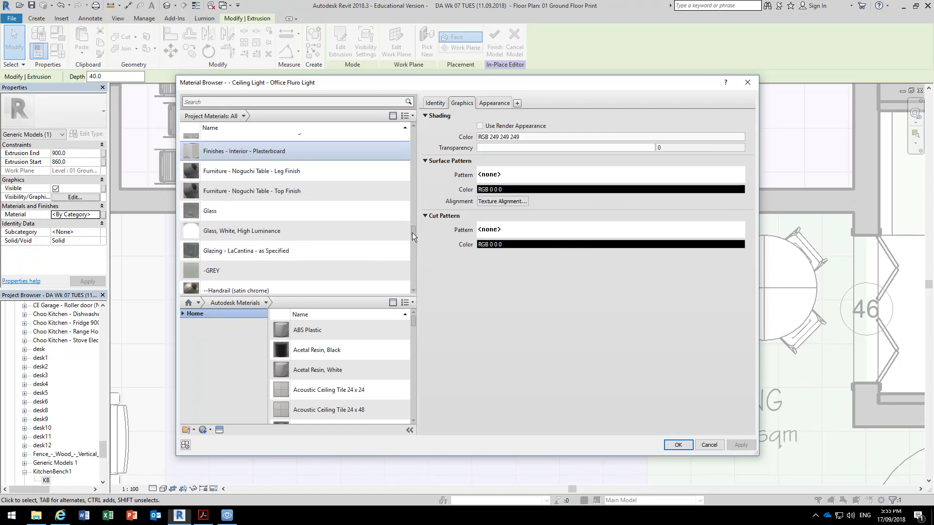
pyautogui.scroll(-5, 226, 217)
pyautogui.scroll(2, 225, 217)
pyautogui.scroll(1, 226, 217)
pyautogui.click(212, 170)
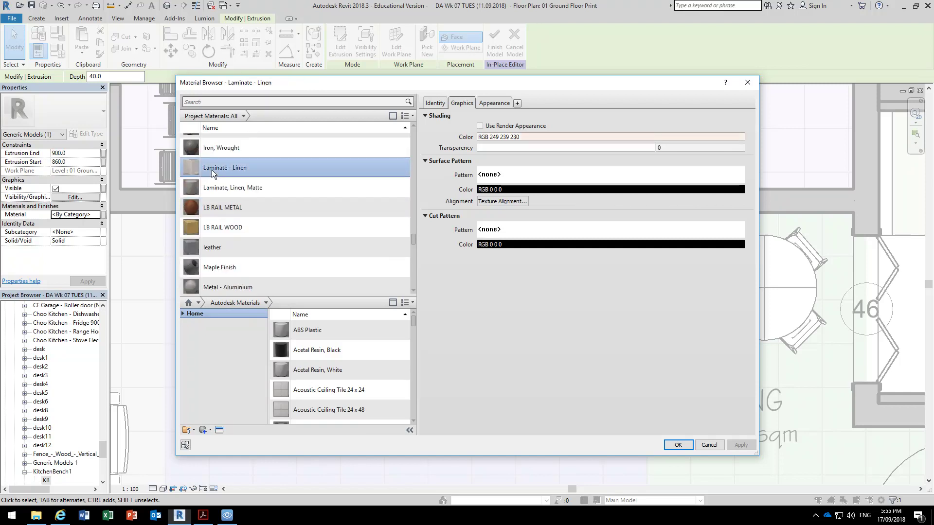
pyautogui.rightClick(209, 166)
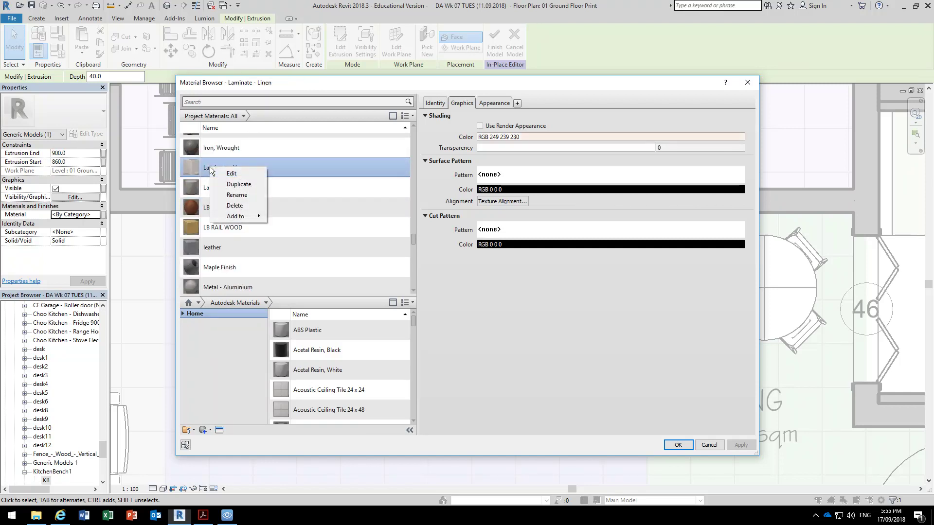
pyautogui.click(209, 167)
pyautogui.rightClick(208, 169)
pyautogui.click(228, 186)
pyautogui.moveTo(232, 212); pyautogui.dragTo(304, 215)
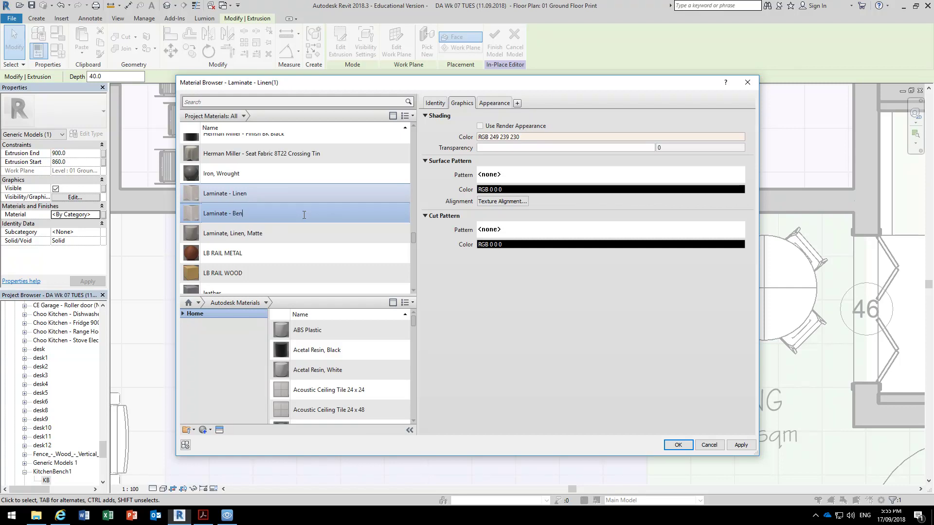
pyautogui.press('Return')
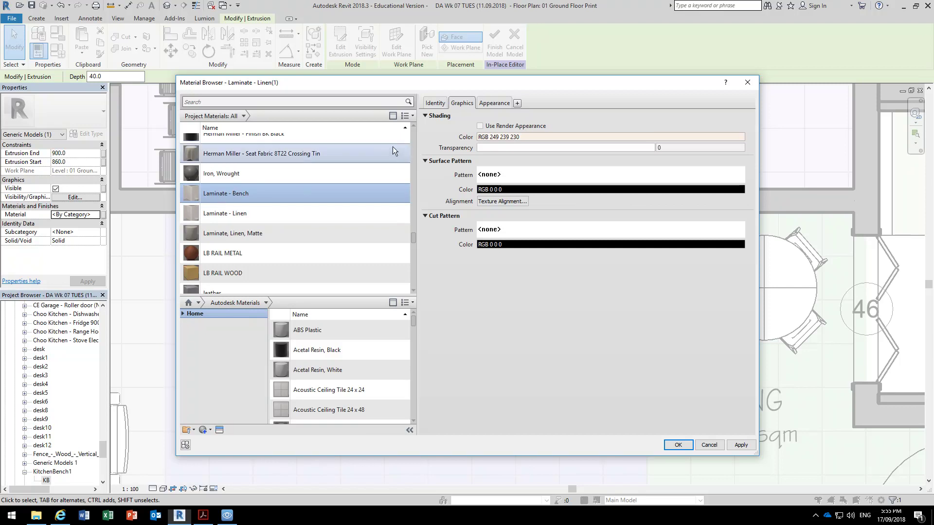
# Step: Replace the Laminate - Bench appearance asset with Smooth - Burnt Red from the Appearance Library's Plastic category
pyautogui.click(493, 103)
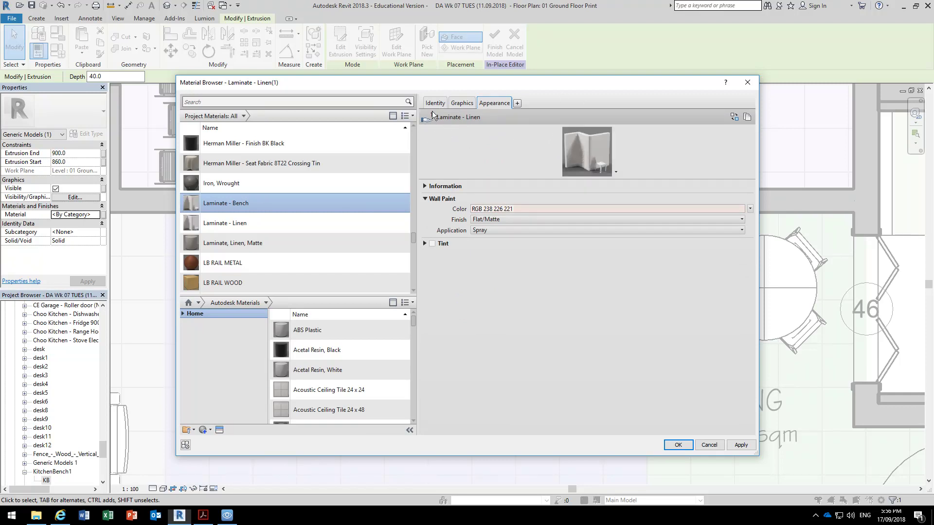
pyautogui.rightClick(492, 104)
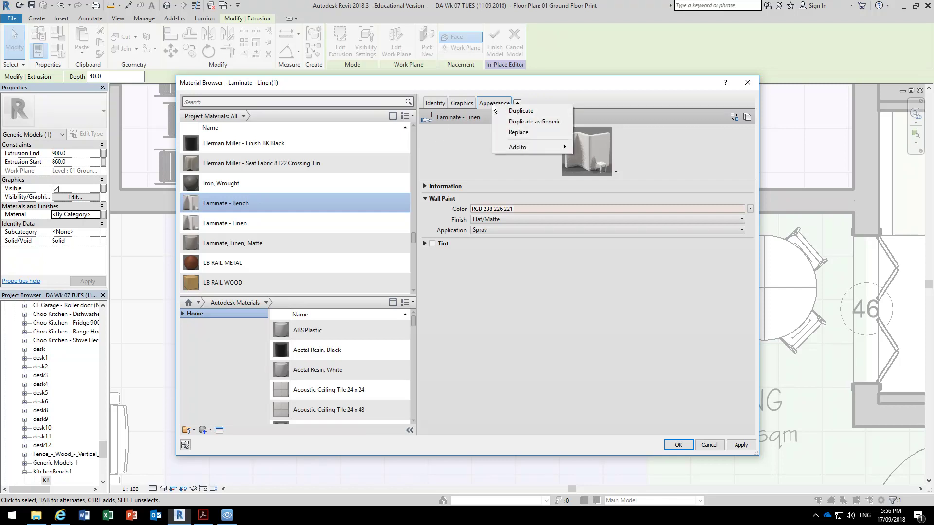
pyautogui.click(518, 132)
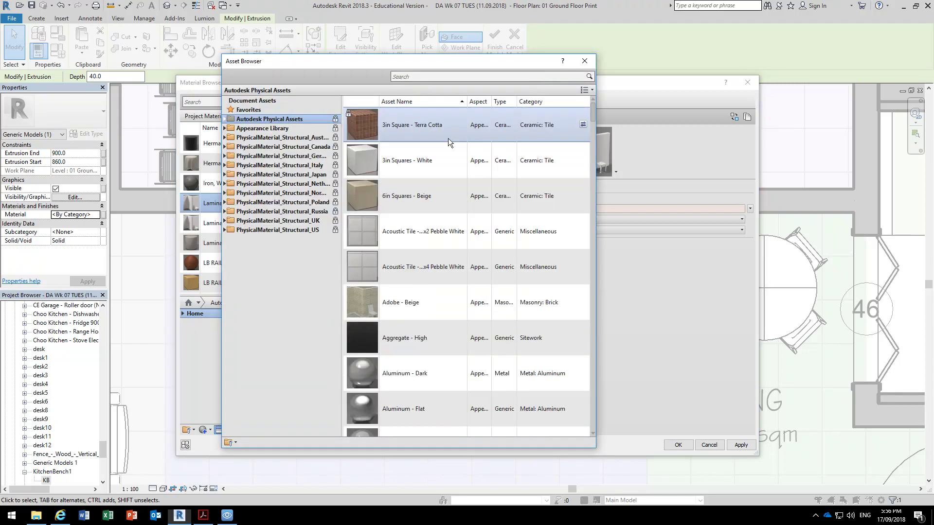
pyautogui.doubleClick(247, 127)
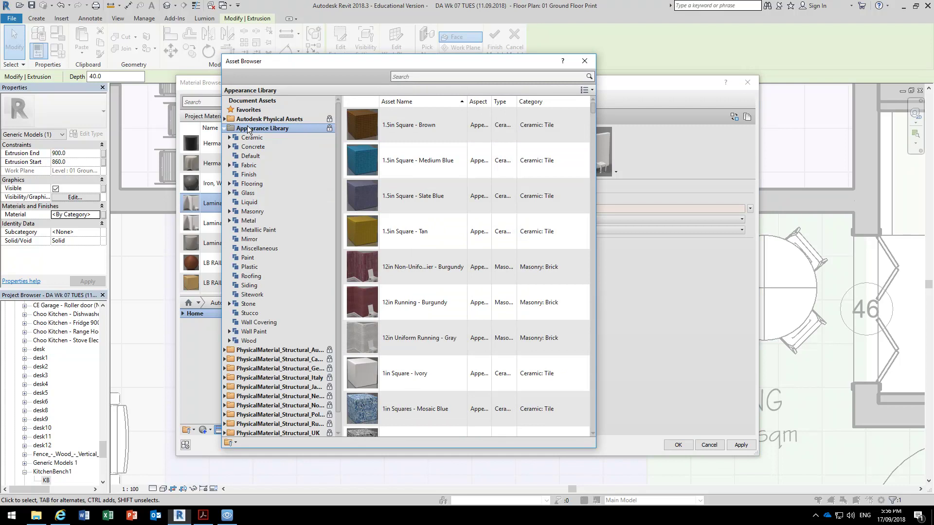
pyautogui.click(262, 267)
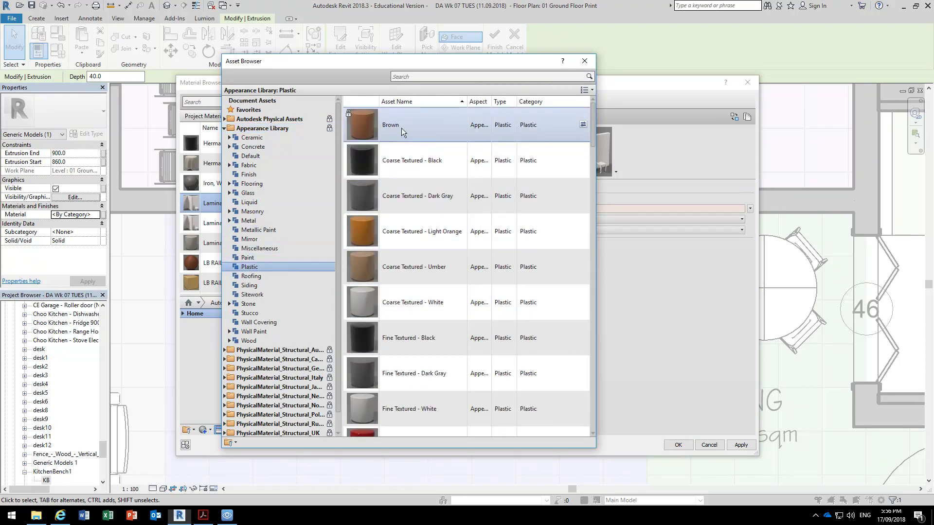
pyautogui.scroll(-3, 413, 270)
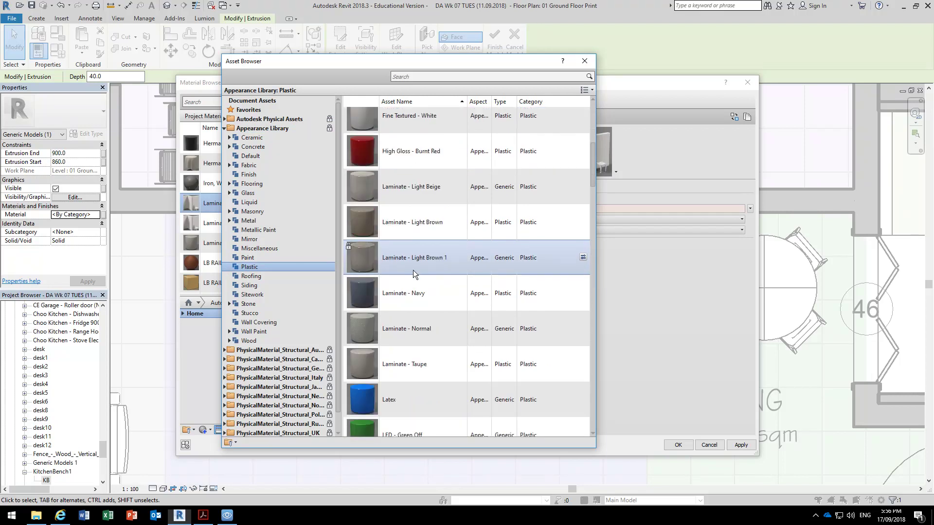
pyautogui.scroll(-3, 405, 302)
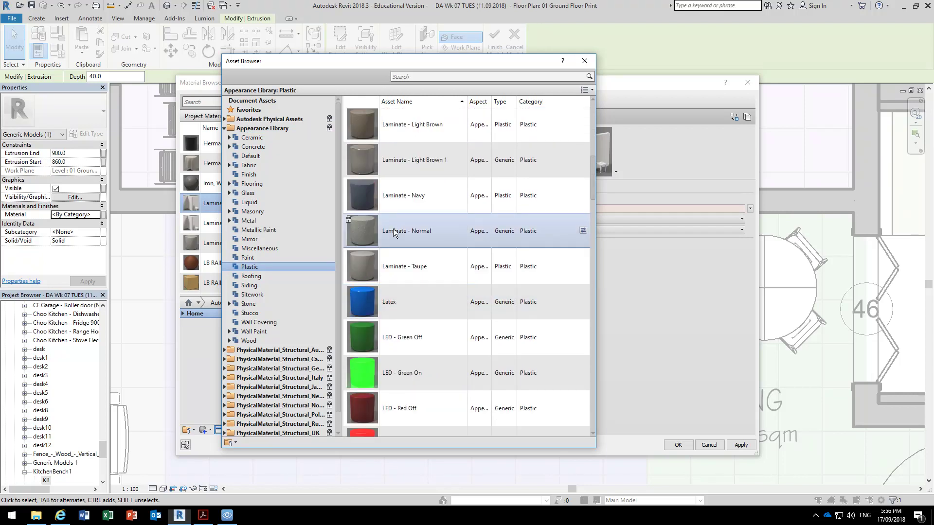
pyautogui.scroll(-15, 402, 320)
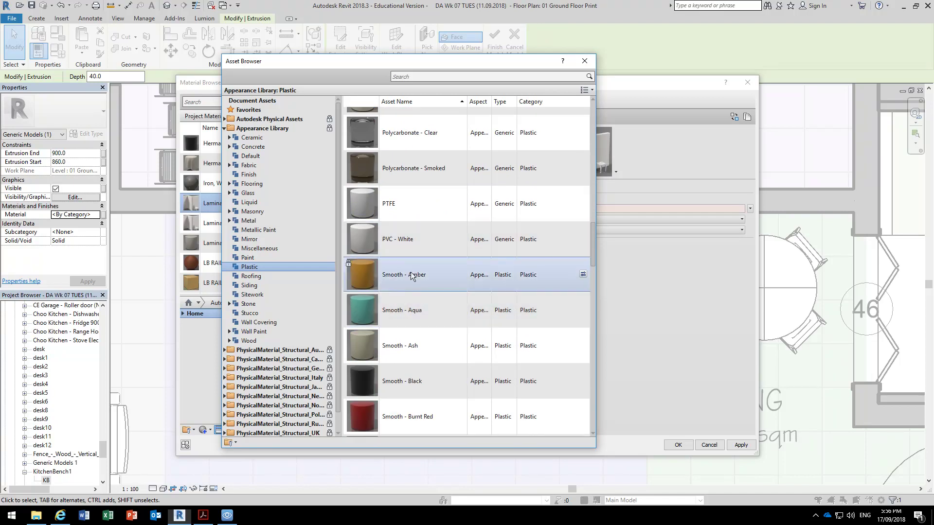
pyautogui.scroll(-3, 376, 396)
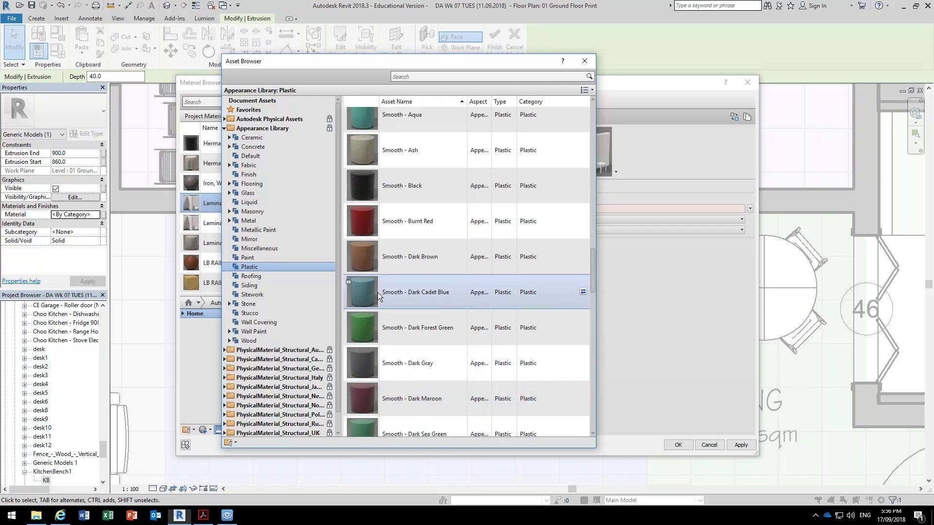
pyautogui.doubleClick(387, 223)
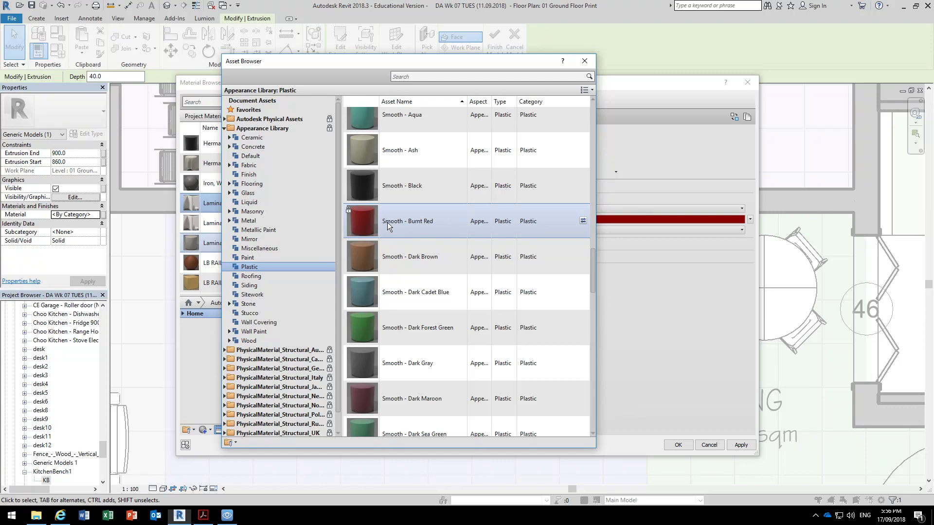
pyautogui.click(589, 65)
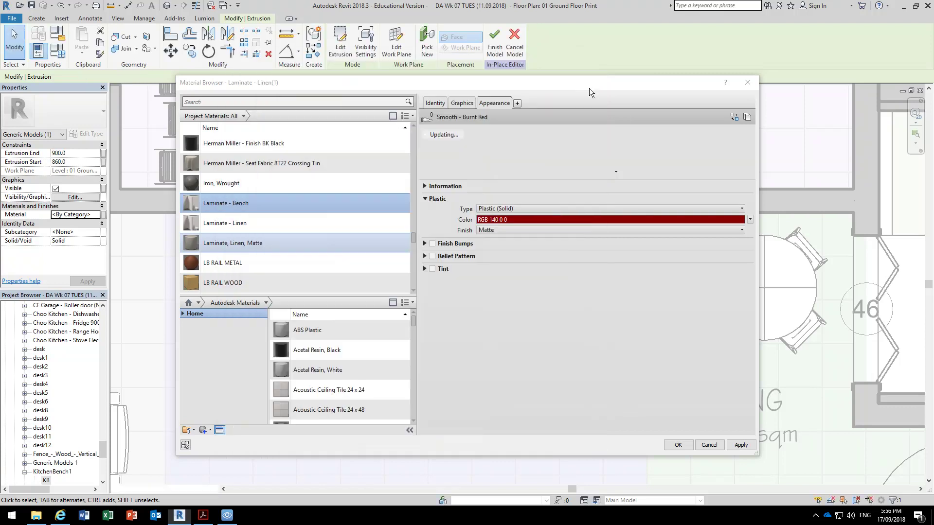
# Step: Lighten the Laminate - Bench plastic appearance color to RGB 255 121 121
pyautogui.click(506, 220)
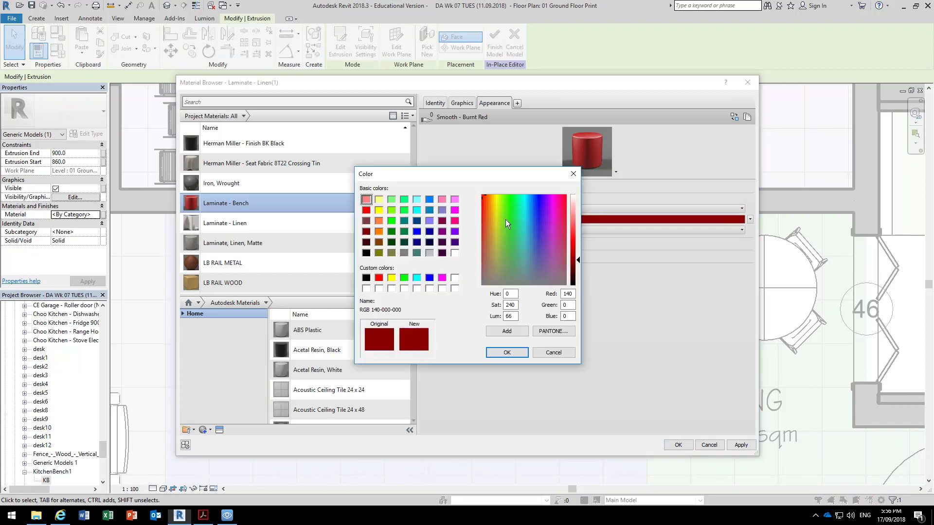
pyautogui.moveTo(576, 262); pyautogui.dragTo(577, 218)
pyautogui.click(509, 356)
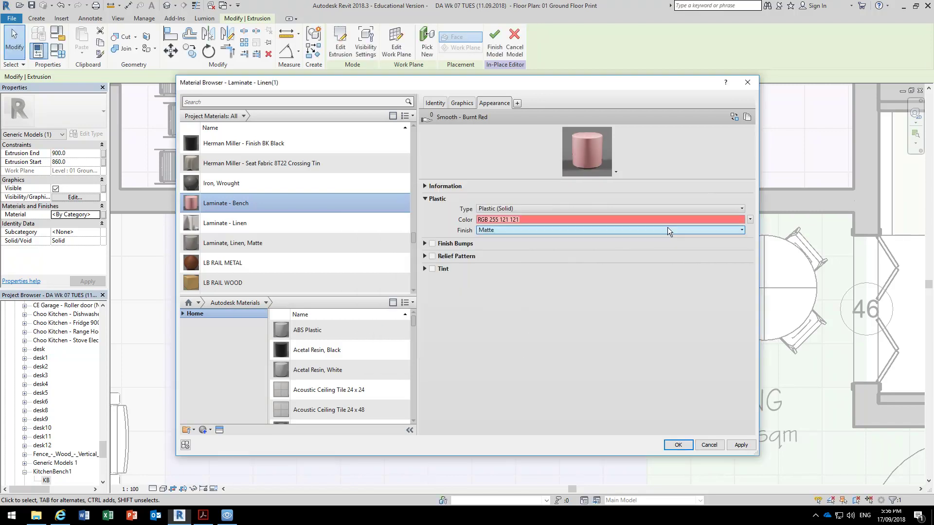
# Step: Switch the appearance color source to an image and browse to the Material Images folder in the class folder on the StudentResources drive
pyautogui.click(750, 220)
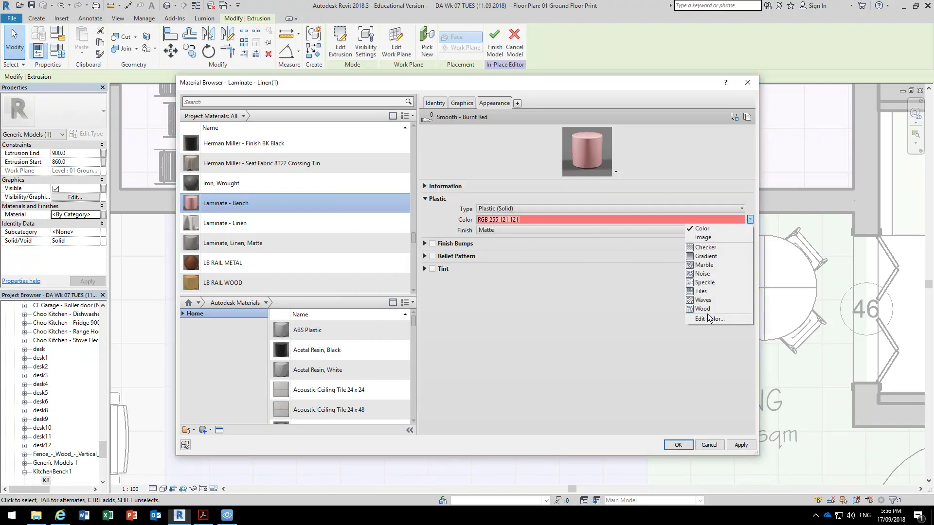
pyautogui.click(706, 238)
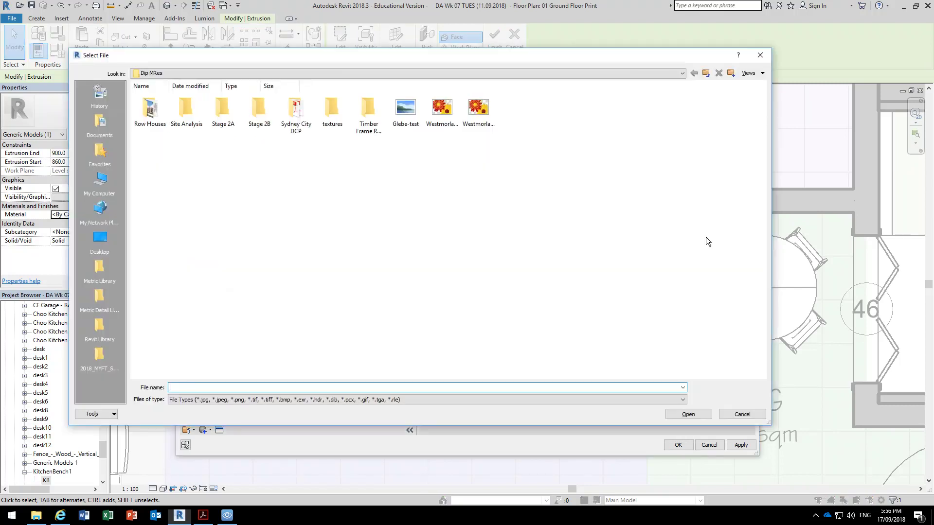
pyautogui.click(278, 73)
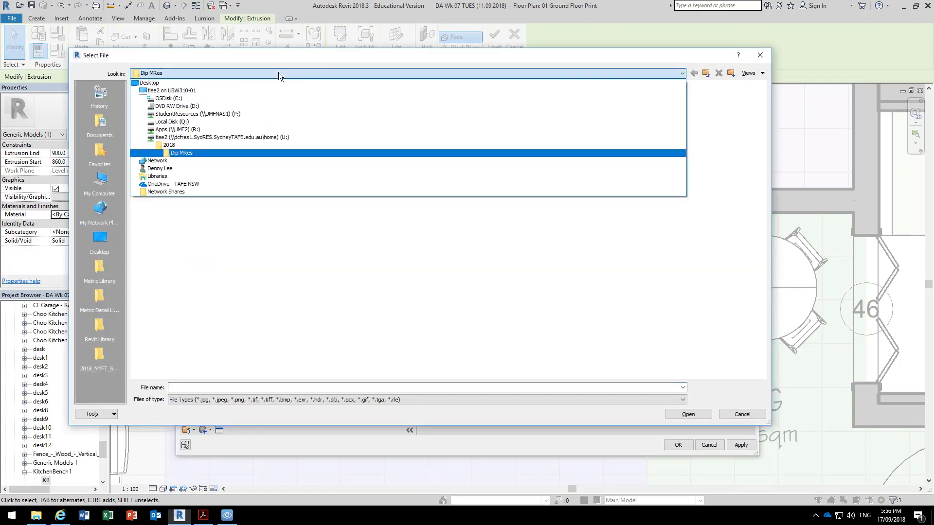
pyautogui.click(241, 112)
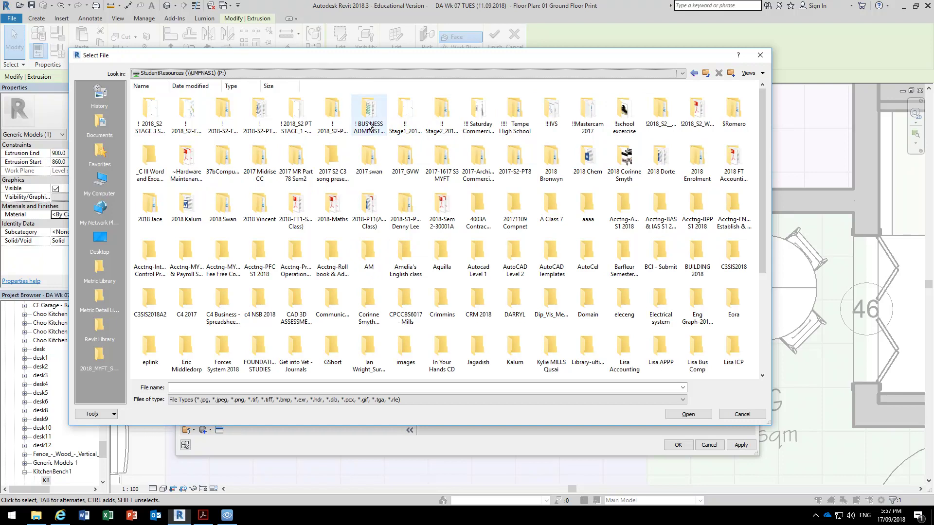
pyautogui.click(343, 122)
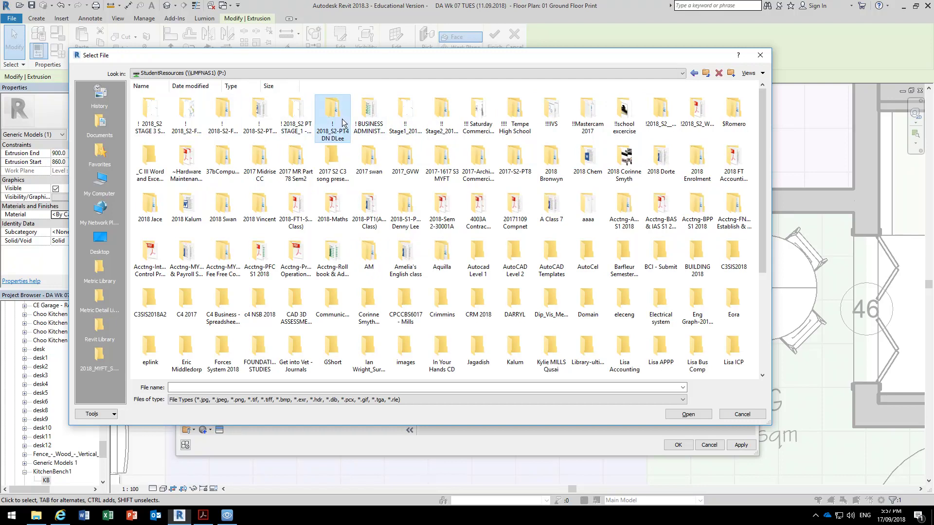
pyautogui.doubleClick(332, 116)
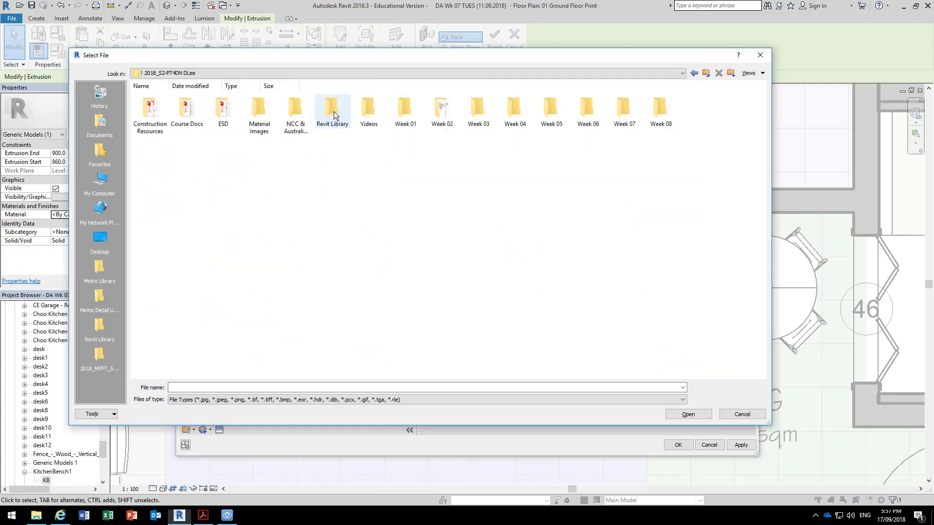
pyautogui.doubleClick(259, 112)
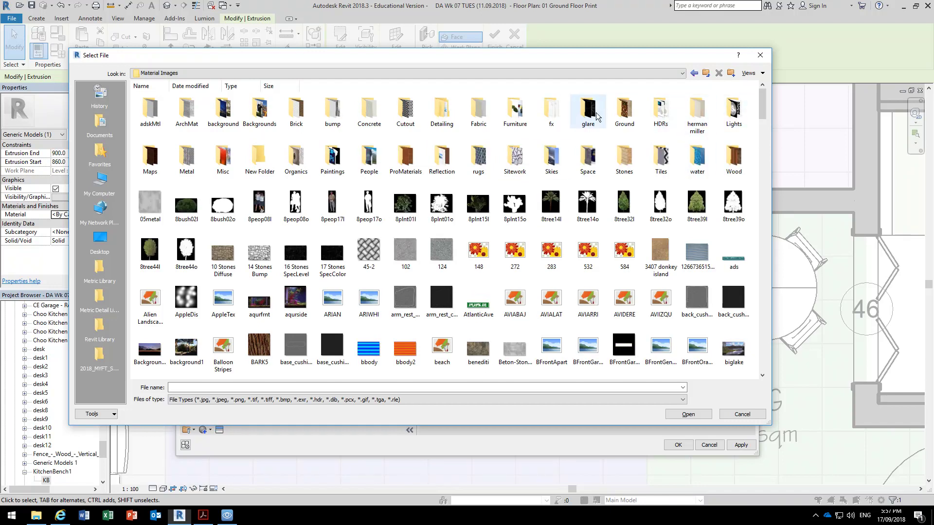
# Step: Look through the Material Images folder and its Furniture and Fabric subfolders for a suitable benchtop texture
pyautogui.scroll(-2, 393, 251)
pyautogui.scroll(-5, 393, 246)
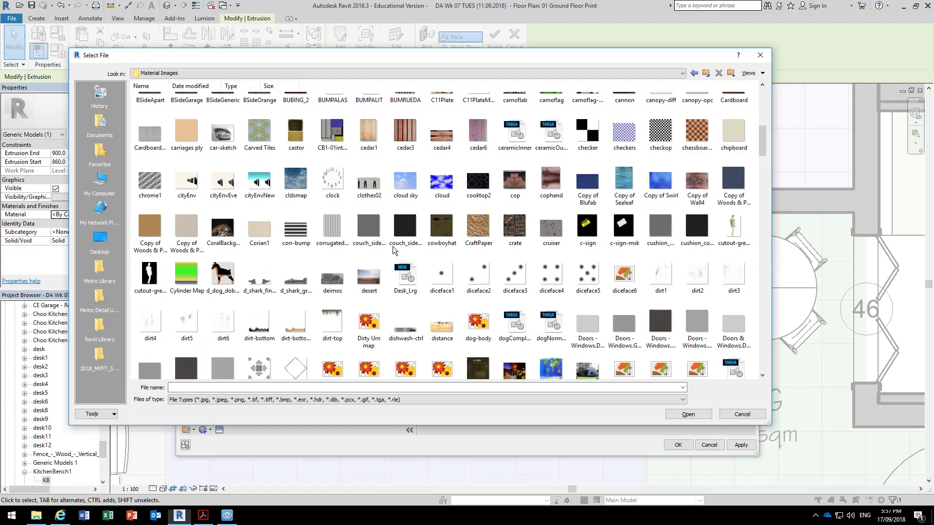
pyautogui.scroll(6, 392, 246)
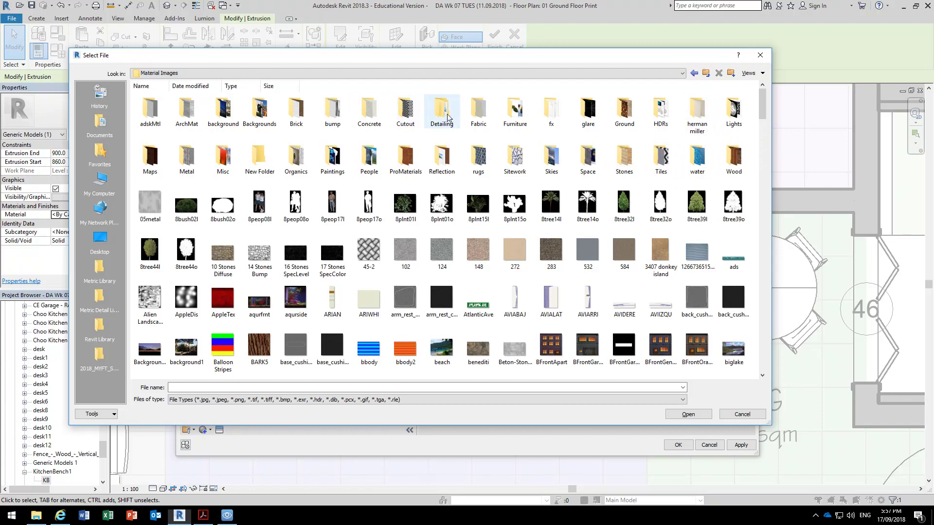
pyautogui.doubleClick(515, 111)
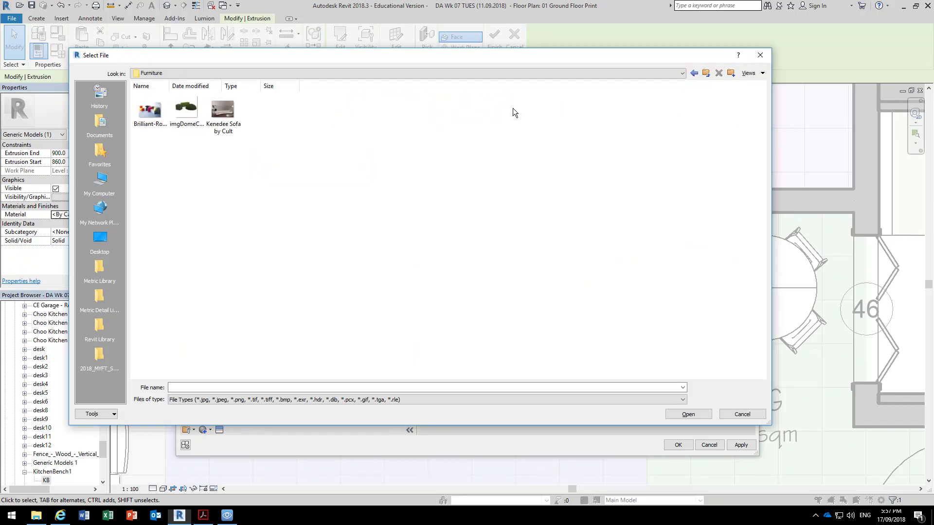
pyautogui.click(694, 73)
pyautogui.doubleClick(479, 114)
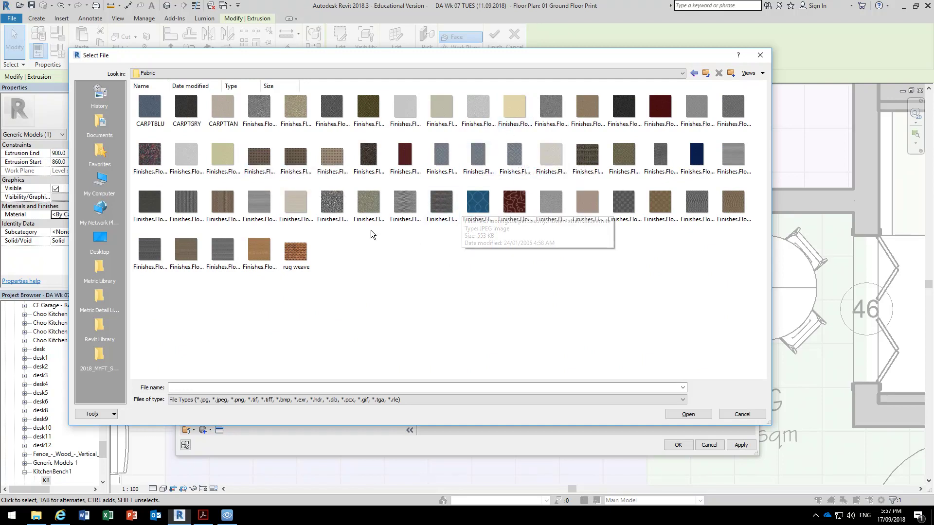
pyautogui.click(694, 73)
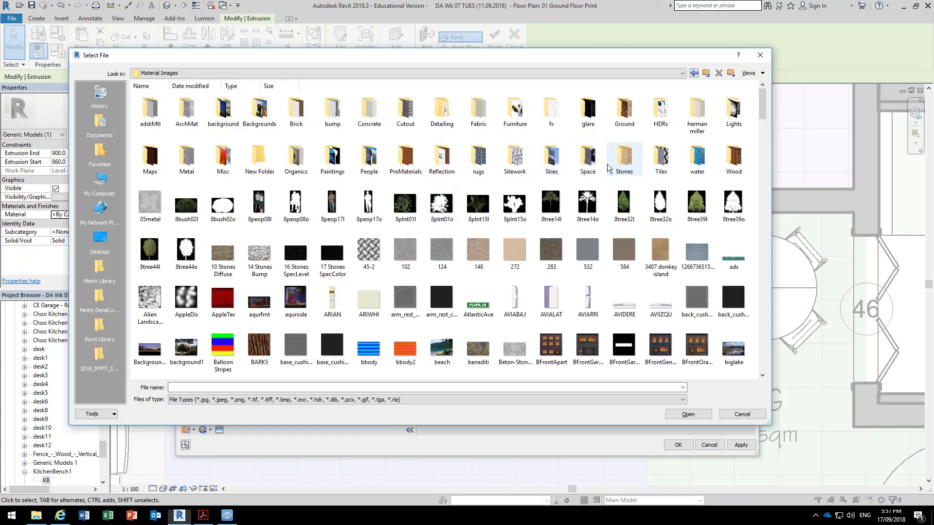
# Step: Load Masonry.Stone.Marble.Square.Stacked.Polished.White - Green.jpg from the Stones folder as the Laminate - Bench appearance image
pyautogui.doubleClick(625, 157)
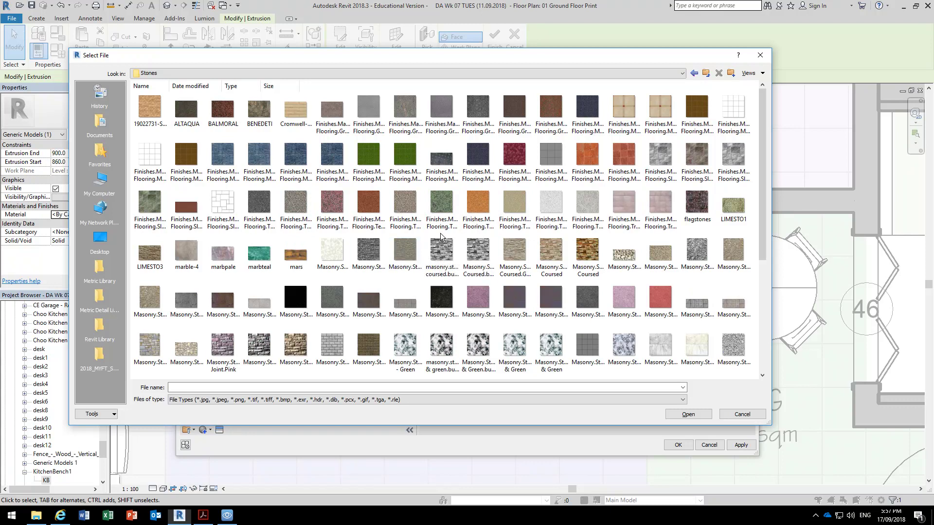
pyautogui.scroll(-3, 442, 237)
pyautogui.scroll(-2, 441, 237)
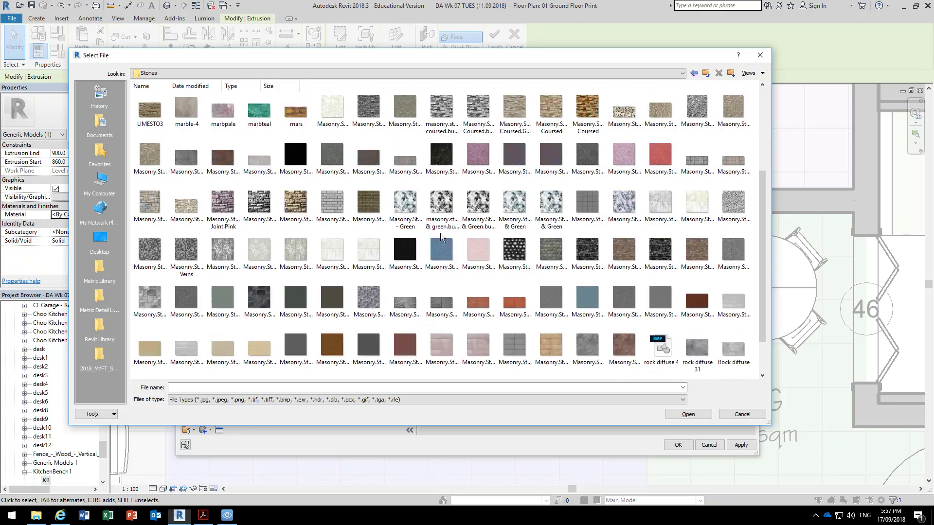
pyautogui.scroll(-3, 442, 237)
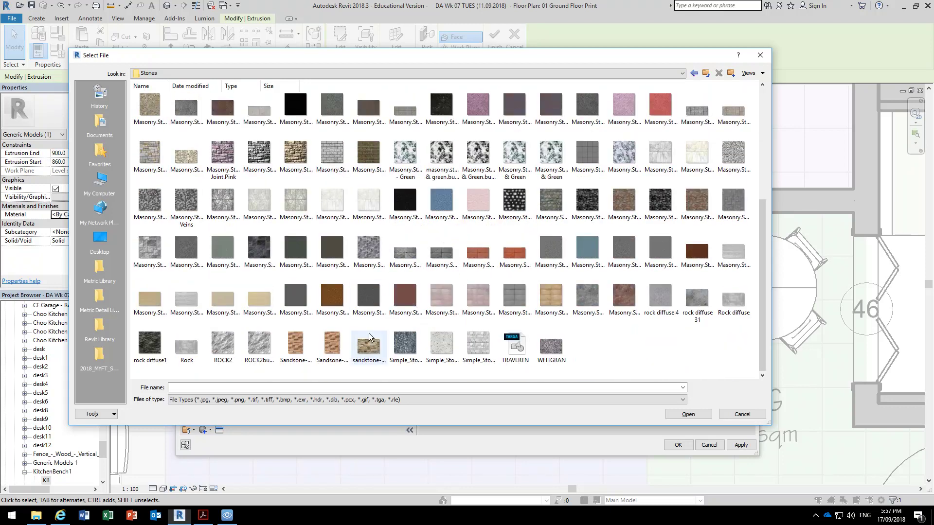
pyautogui.scroll(6, 463, 335)
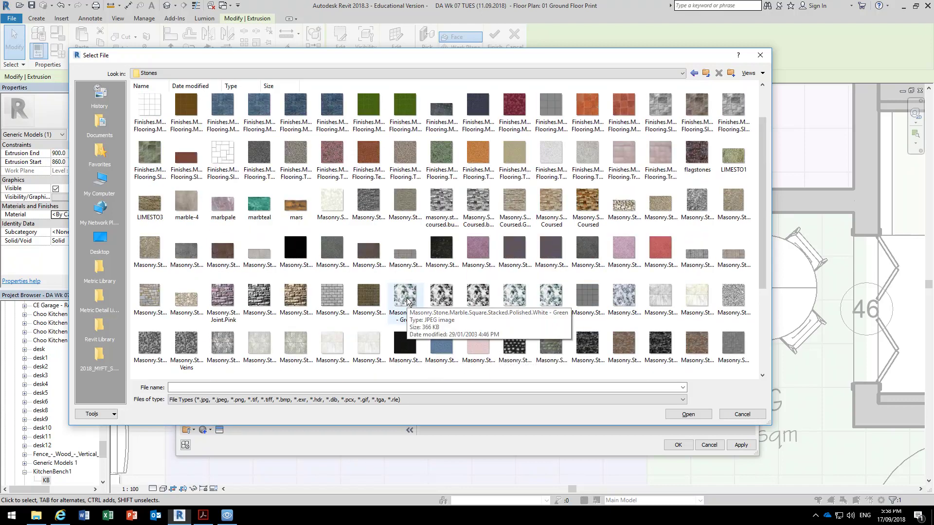
pyautogui.click(407, 302)
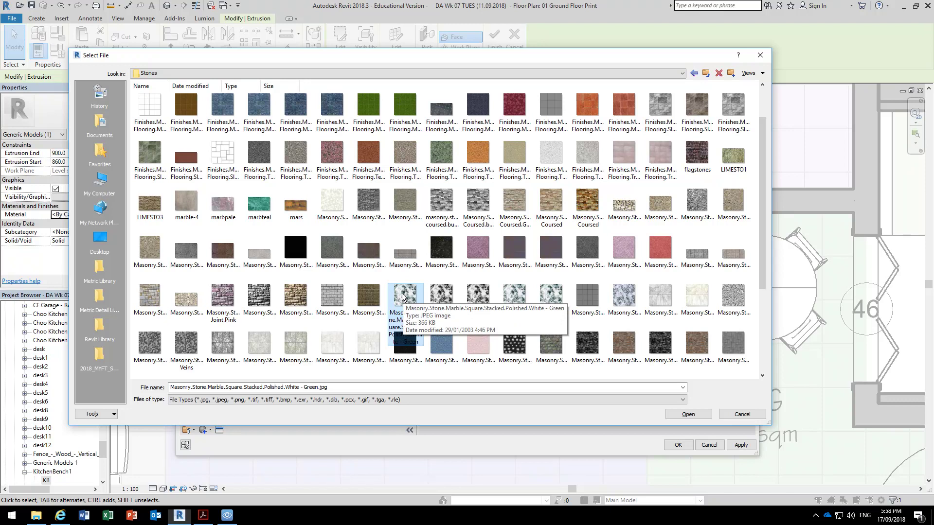
pyautogui.doubleClick(403, 295)
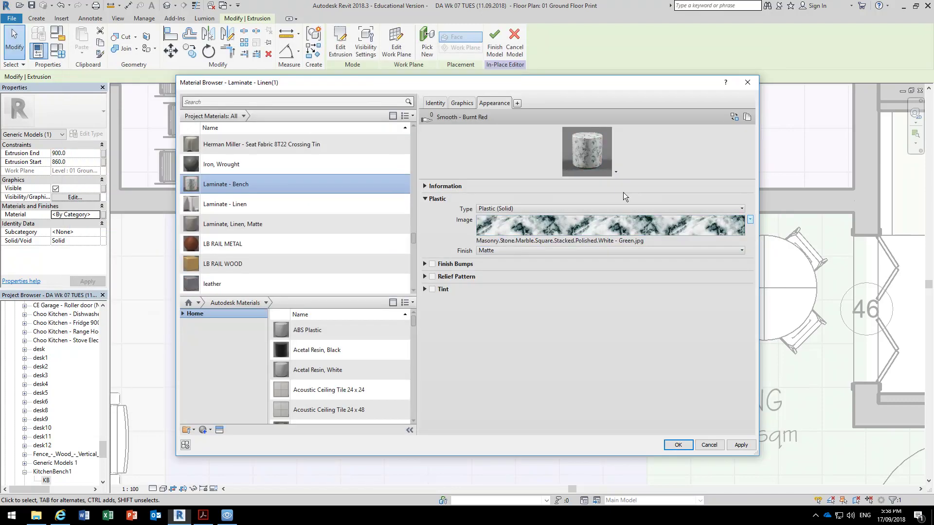
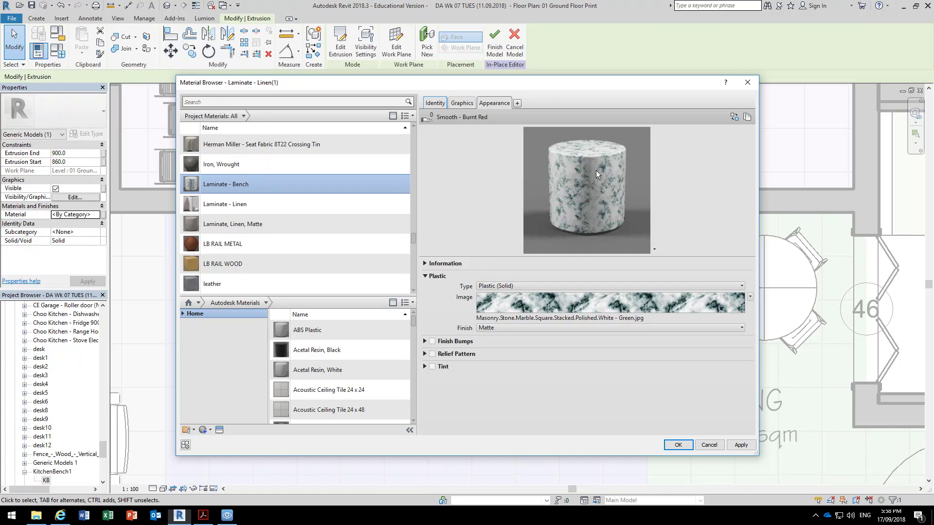
# Step: Set the plastic finish of the Laminate - Bench appearance to Glossy
pyautogui.moveTo(499, 257); pyautogui.dragTo(499, 218)
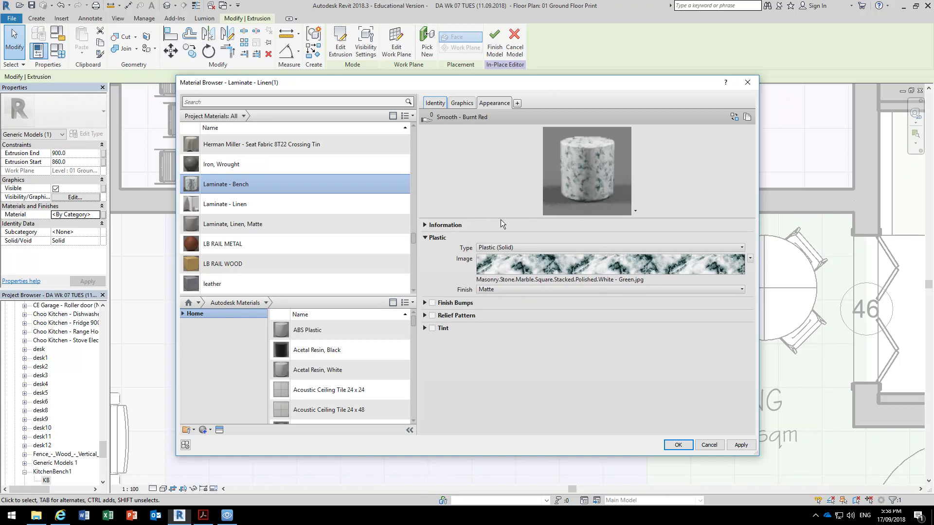
pyautogui.click(518, 291)
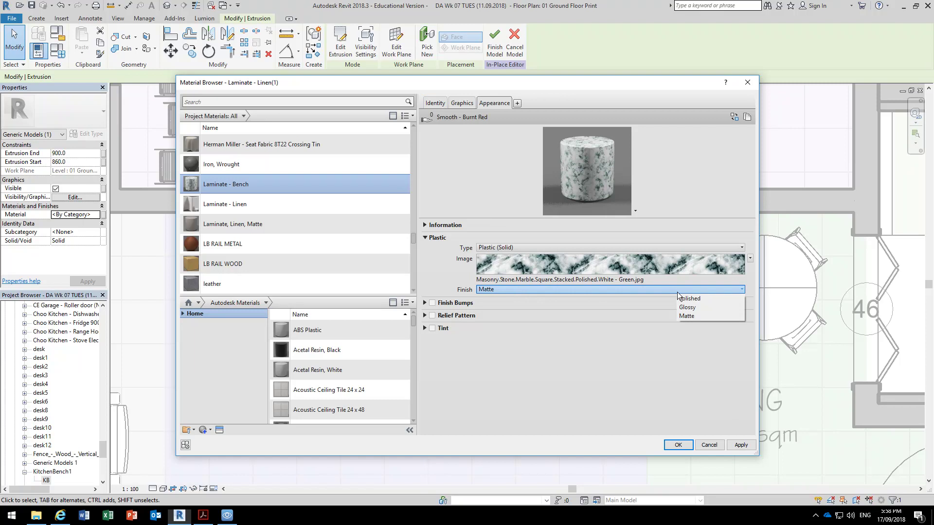
pyautogui.click(693, 309)
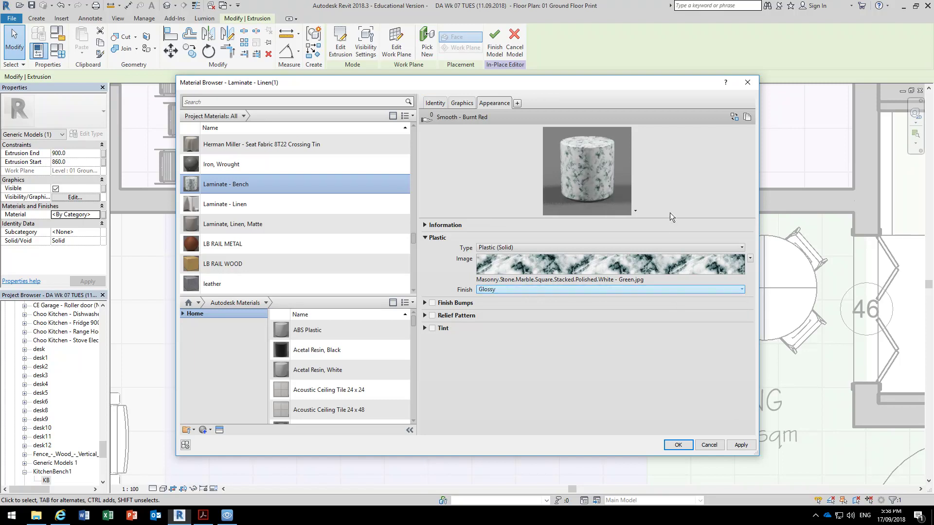
# Step: Lighten the Laminate - Bench shading color to RGB 254 252 250 and accept the material edits
pyautogui.click(463, 103)
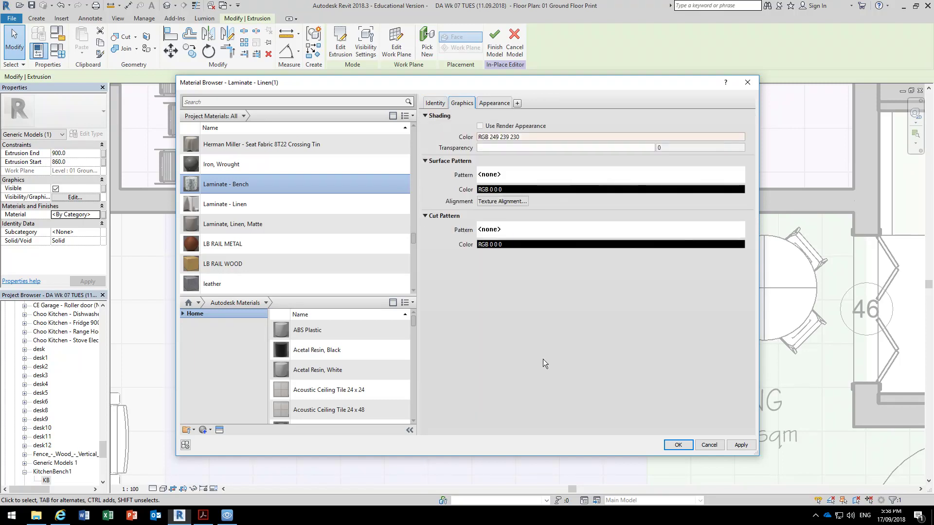
pyautogui.click(541, 137)
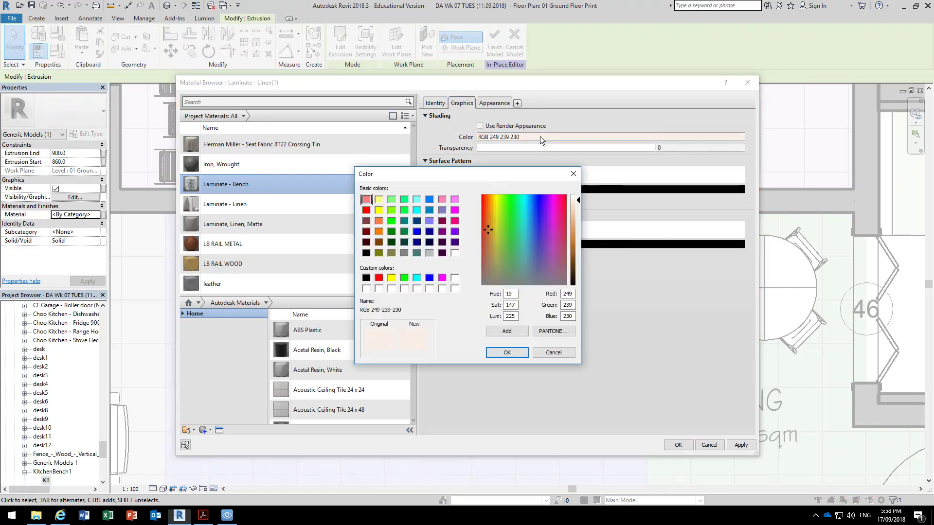
pyautogui.moveTo(577, 197); pyautogui.dragTo(579, 197)
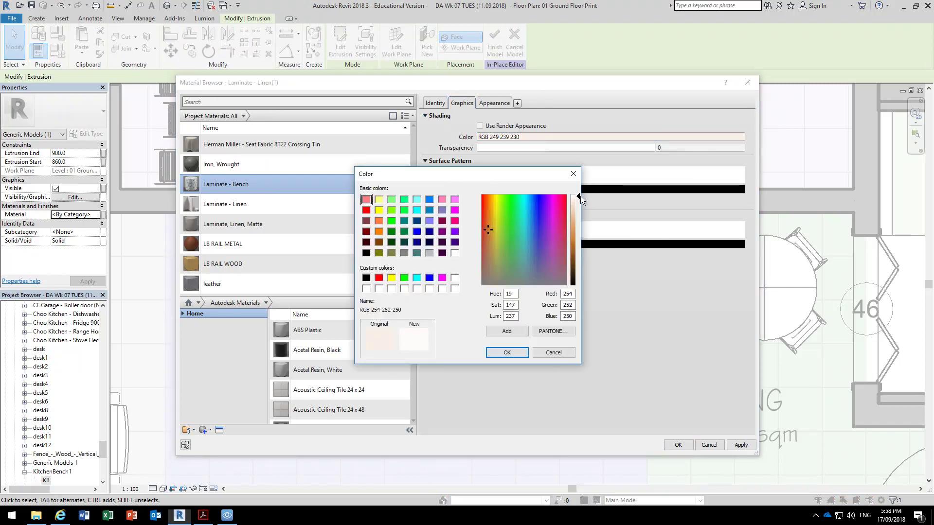
pyautogui.click(514, 351)
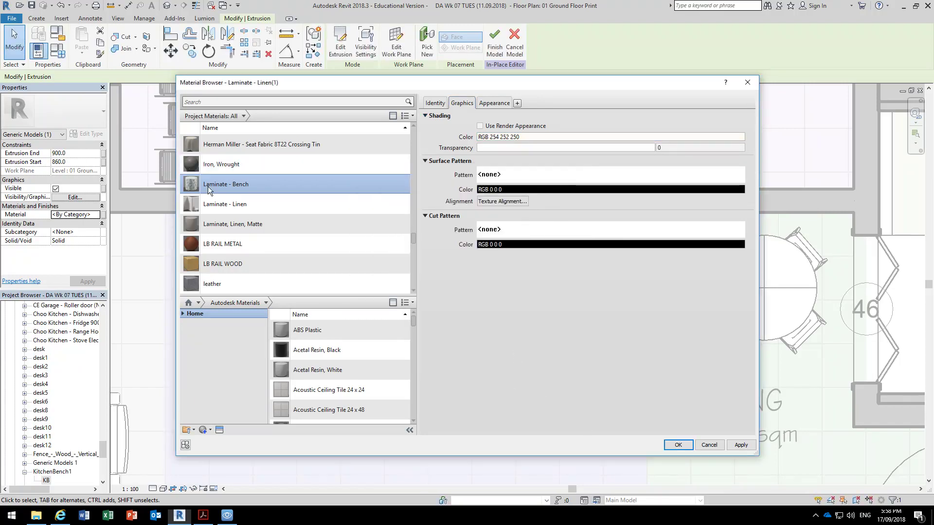
pyautogui.click(678, 445)
# Step: Assign the Laminate - Bench material to the L-shaped benchtop extrusion along the kitchen wall
pyautogui.moveTo(356, 341); pyautogui.dragTo(399, 337, button='middle')
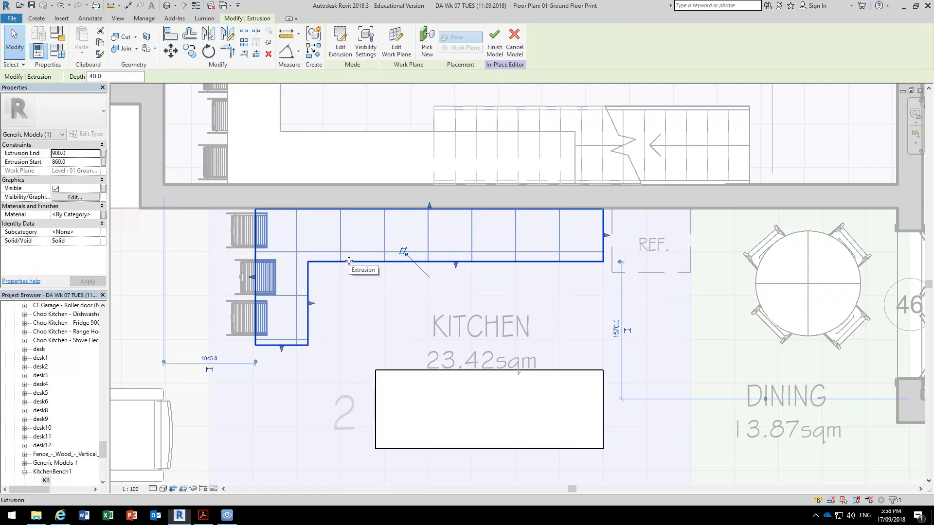
pyautogui.click(100, 217)
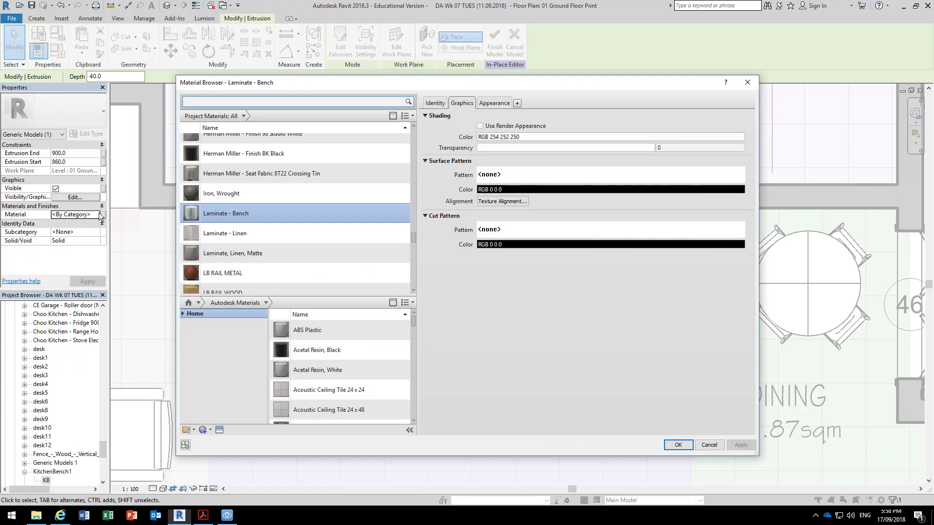
pyautogui.click(666, 446)
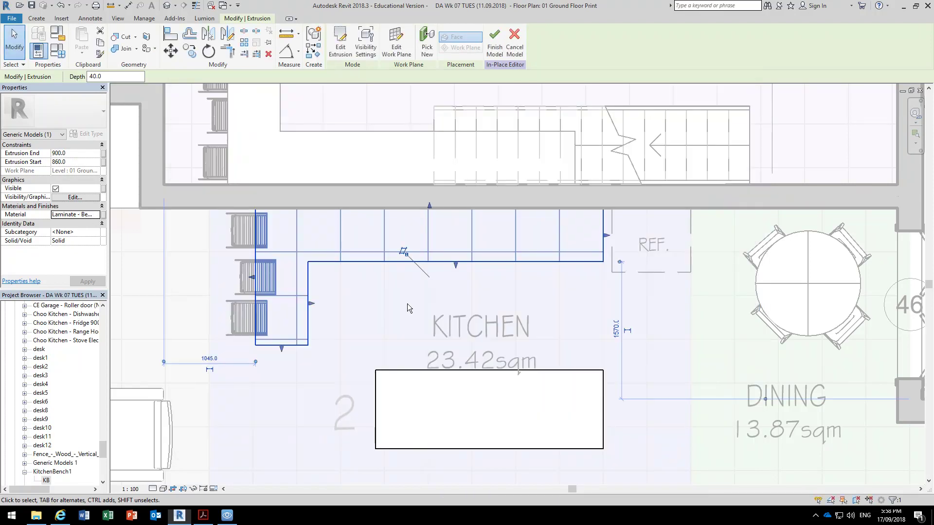
pyautogui.click(411, 313)
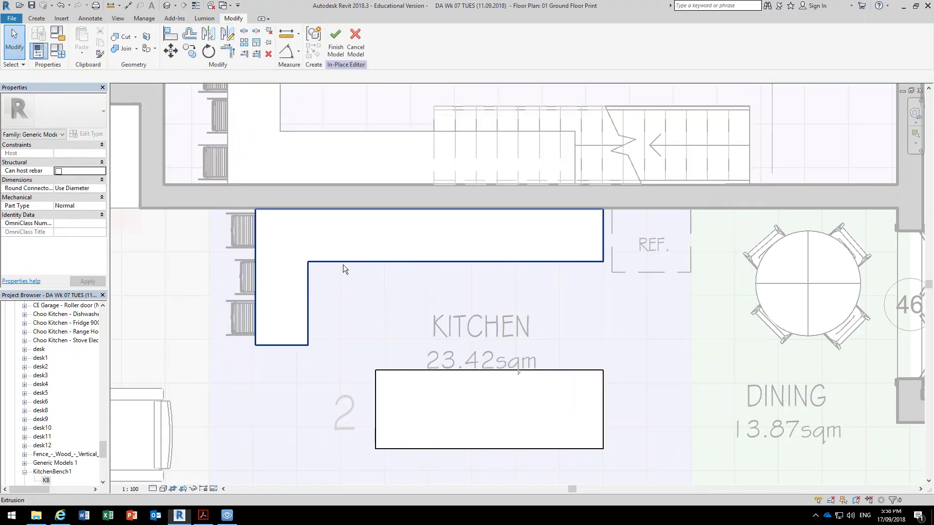
pyautogui.click(343, 262)
pyautogui.click(395, 296)
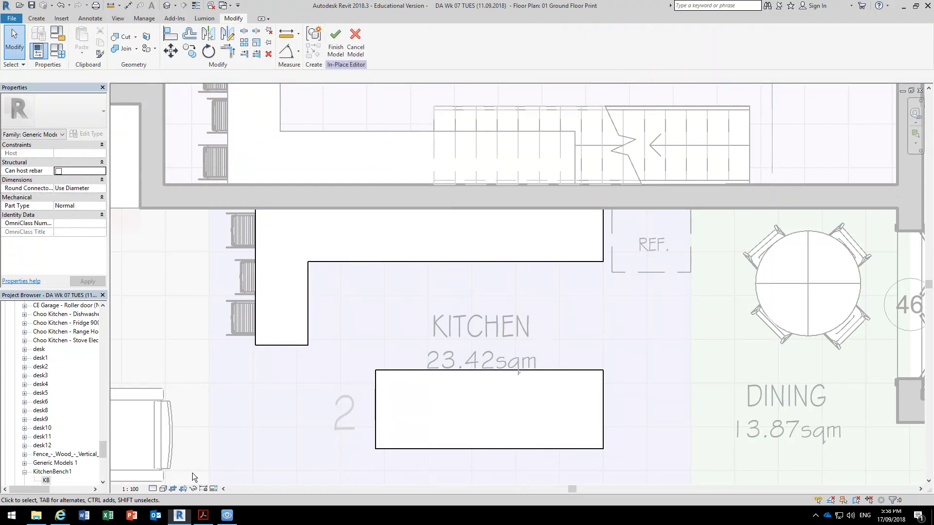
# Step: Switch the ground floor plan to the Realistic visual style to show the benchtop texture
pyautogui.click(164, 489)
pyautogui.click(204, 468)
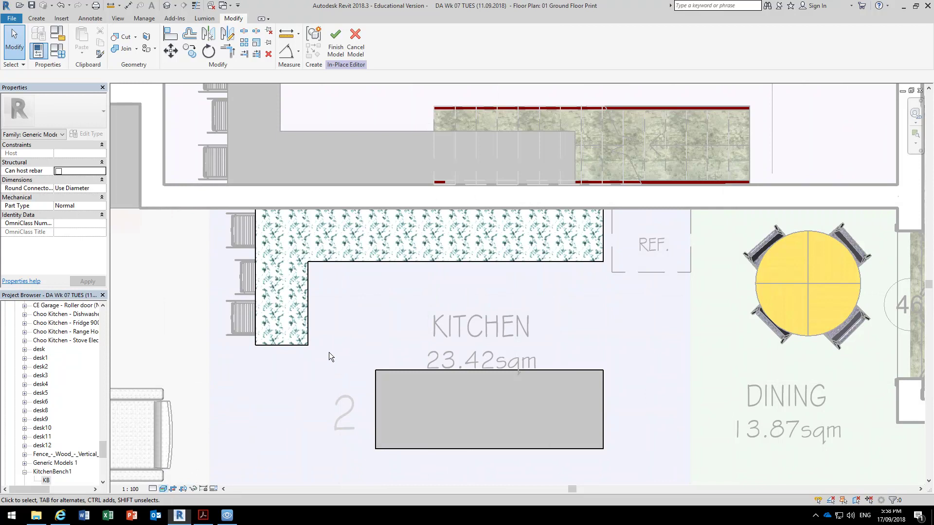
pyautogui.scroll(3, 314, 235)
pyautogui.scroll(2, 314, 235)
# Step: Assign the Laminate - Bench material to the rectangular island benchtop extrusion
pyautogui.scroll(-3, 438, 454)
pyautogui.moveTo(354, 308); pyautogui.dragTo(317, 237, button='middle')
pyautogui.click(353, 290)
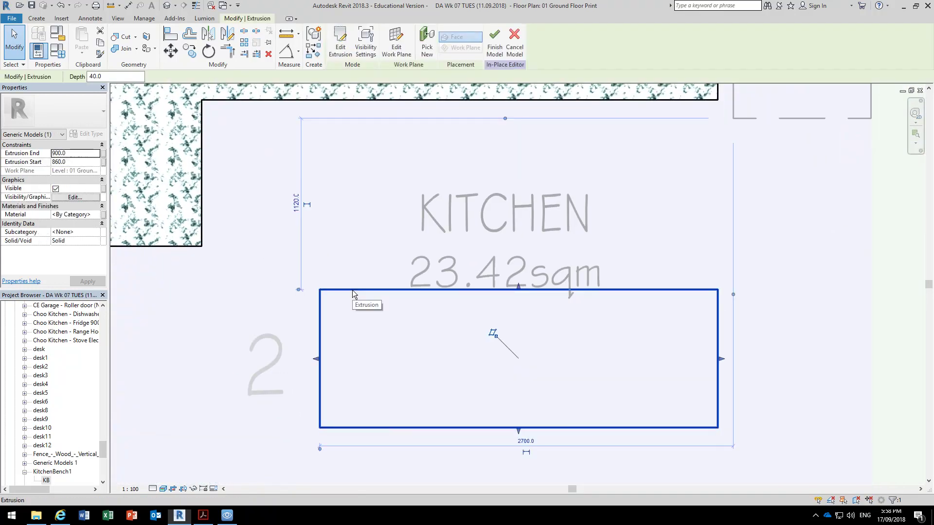
pyautogui.click(97, 217)
pyautogui.click(97, 217)
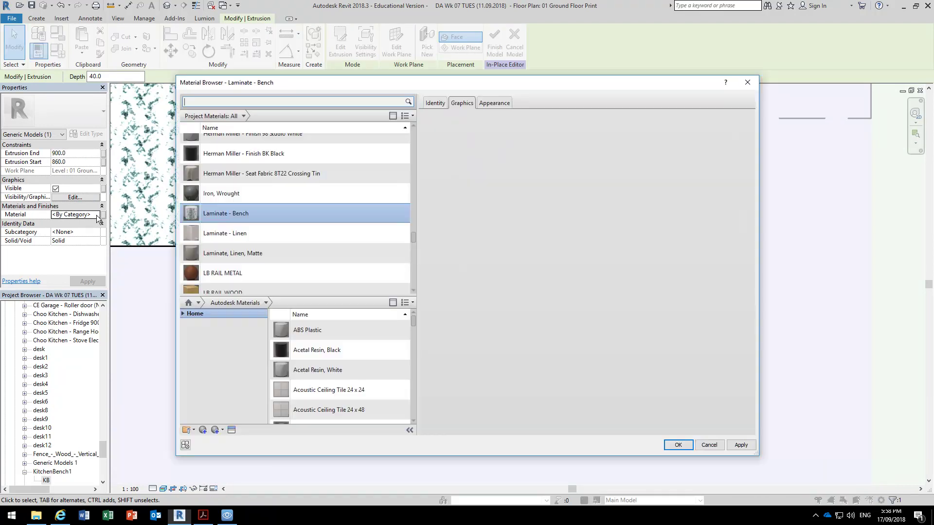
pyautogui.click(678, 445)
pyautogui.click(375, 262)
pyautogui.moveTo(353, 204); pyautogui.dragTo(345, 276, button='middle')
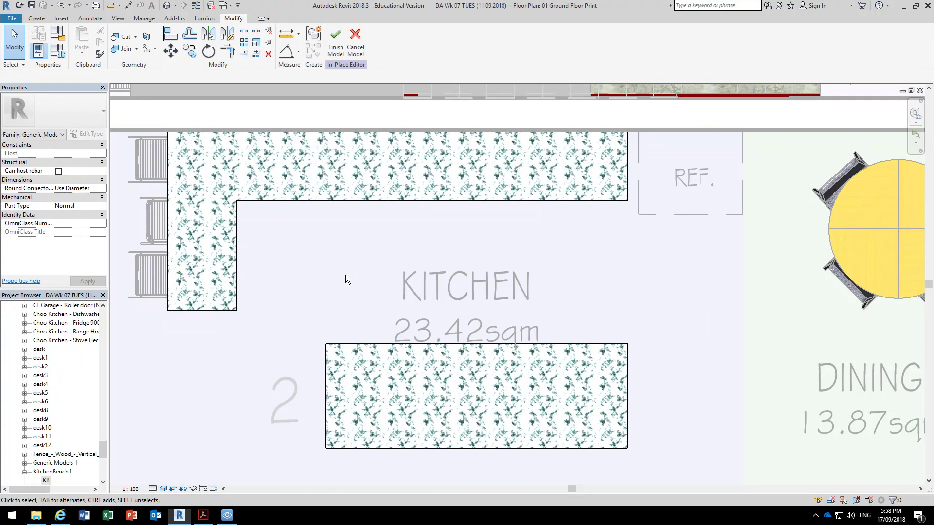
# Step: Associate the material of both benchtop extrusions with a new type family parameter named BenchMaterial under Materials and Finishes
pyautogui.click(337, 201)
pyautogui.keyDown('ctrl'); pyautogui.click(355, 343); pyautogui.keyUp('ctrl')
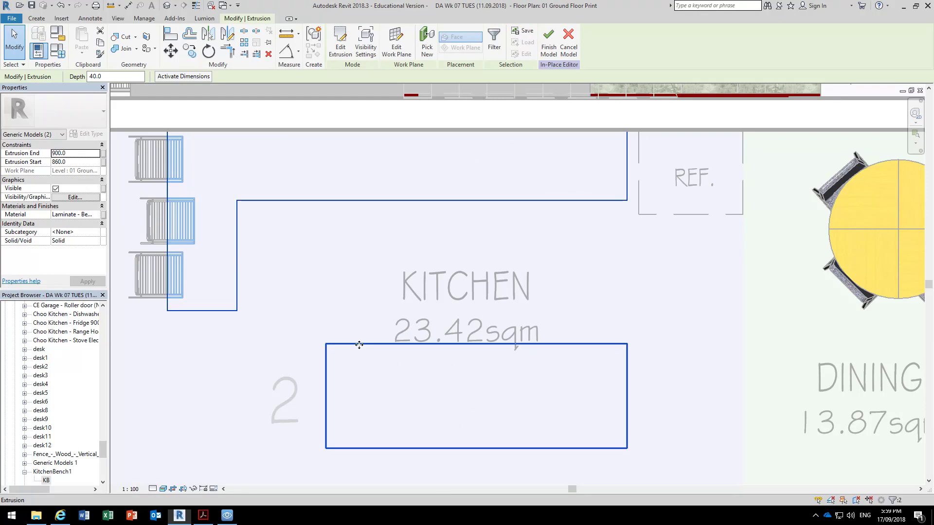
pyautogui.click(104, 216)
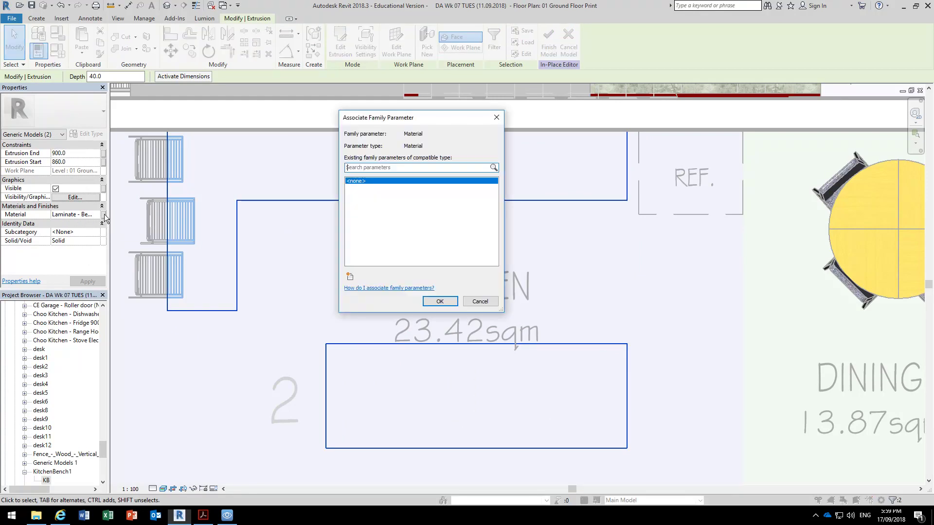
pyautogui.click(351, 278)
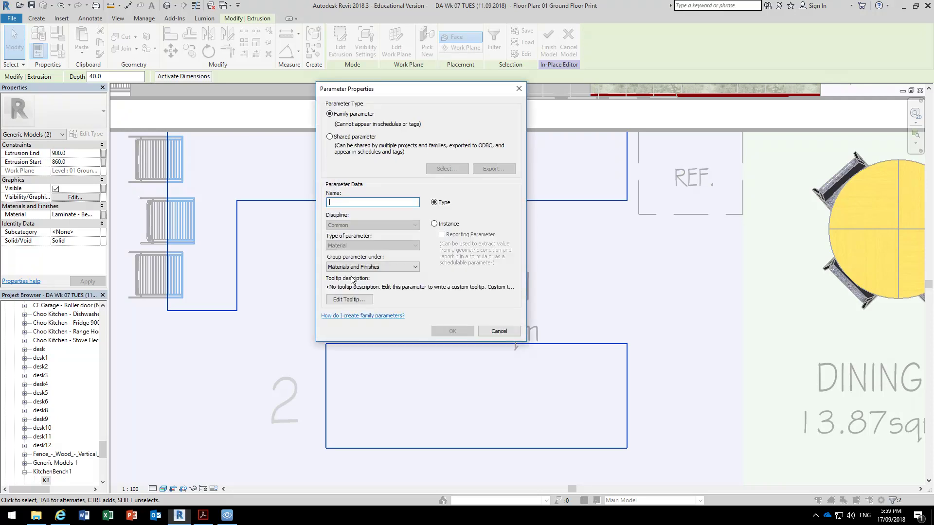
pyautogui.write('Bencj')
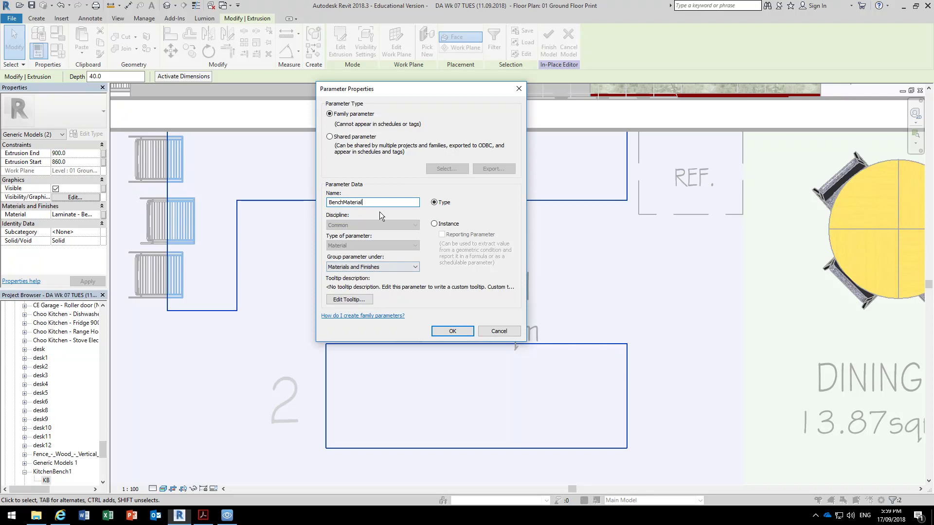
pyautogui.click(457, 332)
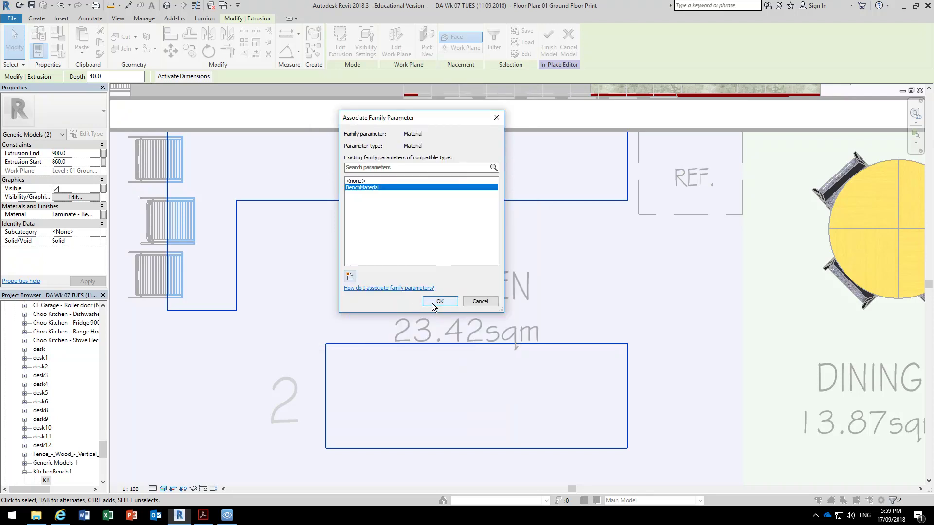
pyautogui.click(439, 301)
# Step: Finish the in-place kitchen bench model and return to the project floor plan
pyautogui.click(549, 42)
pyautogui.click(267, 299)
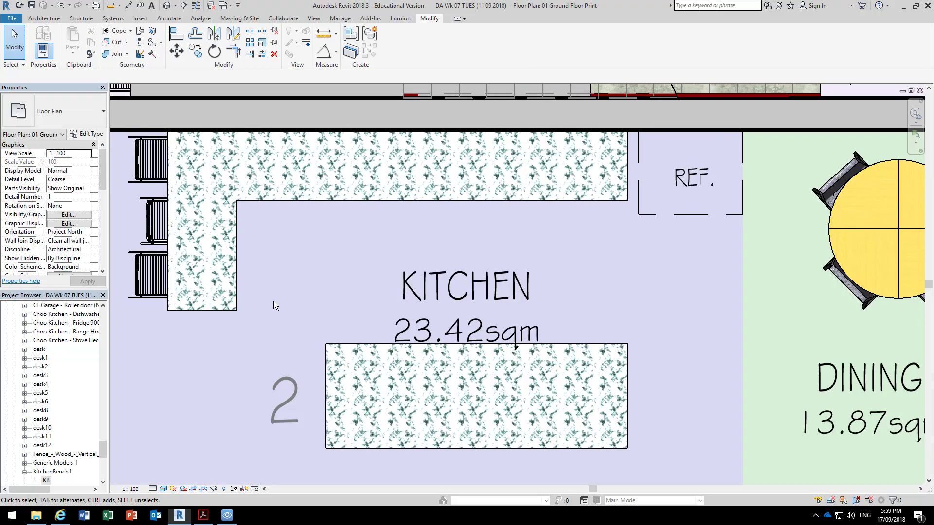
pyautogui.scroll(-1, 308, 296)
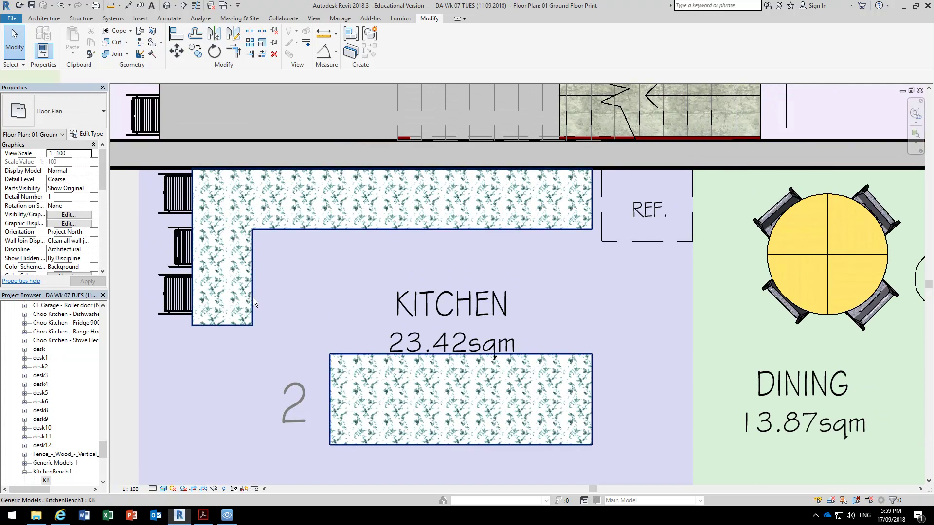
# Step: Check the BenchMaterial parameter in the type properties of the finished kitchen bench
pyautogui.click(253, 298)
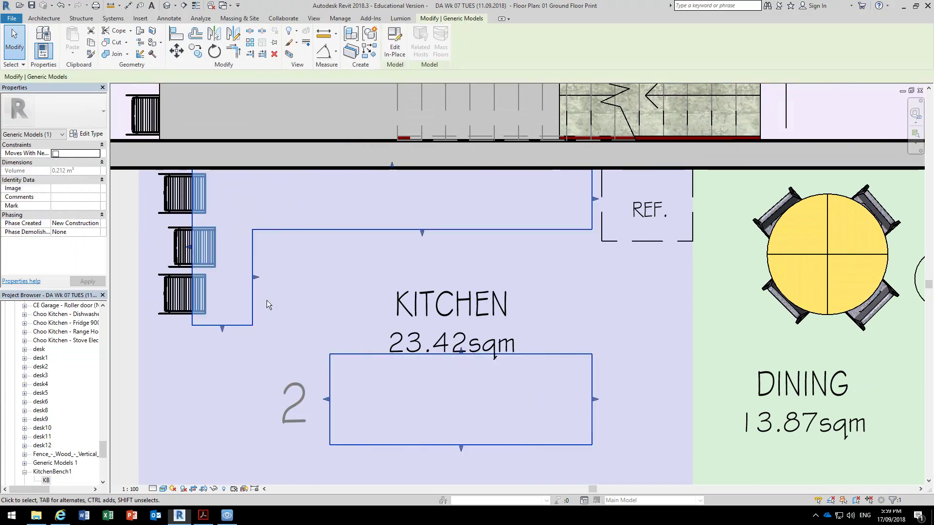
pyautogui.click(86, 134)
pyautogui.click(594, 197)
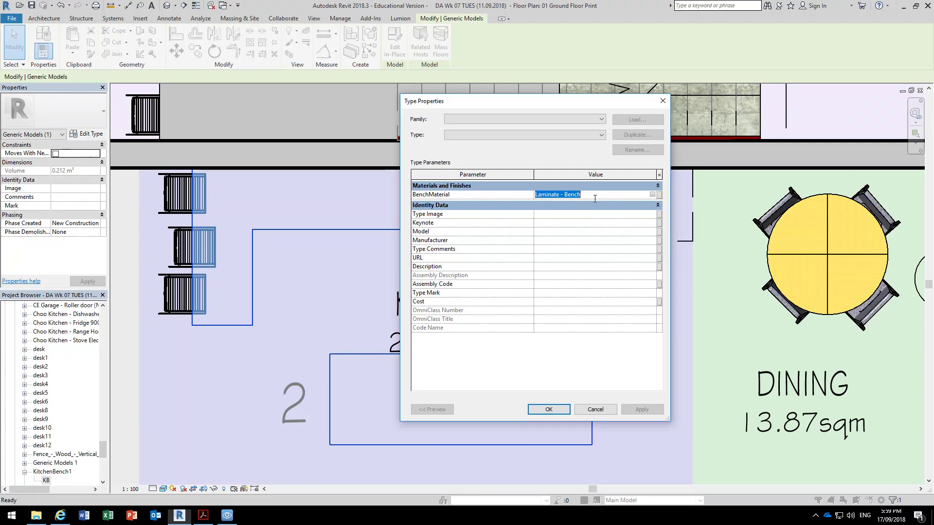
pyautogui.click(549, 409)
pyautogui.click(349, 291)
# Step: Start loading a component family and preview the wall cabinet families in the Metric Library's Casework folder
pyautogui.scroll(-2, 401, 305)
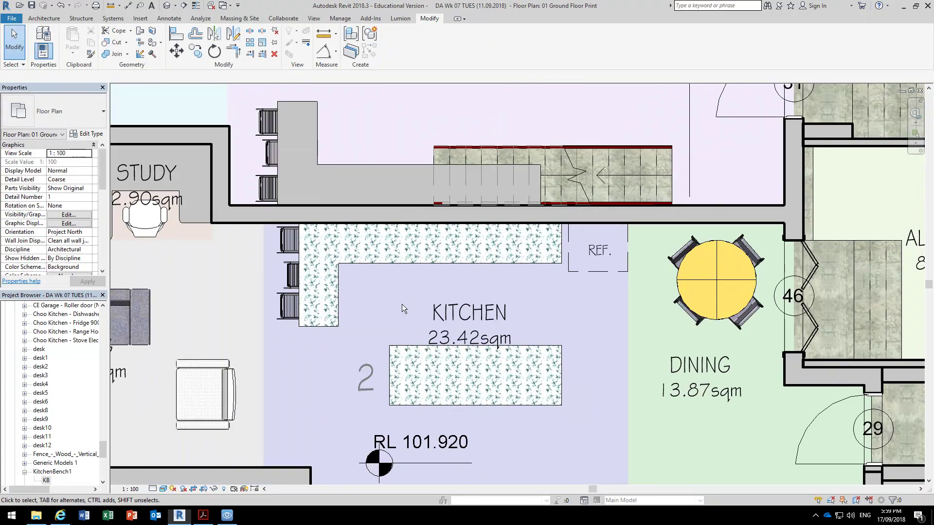
pyautogui.moveTo(393, 294); pyautogui.dragTo(372, 320, button='middle')
pyautogui.scroll(1, 372, 320)
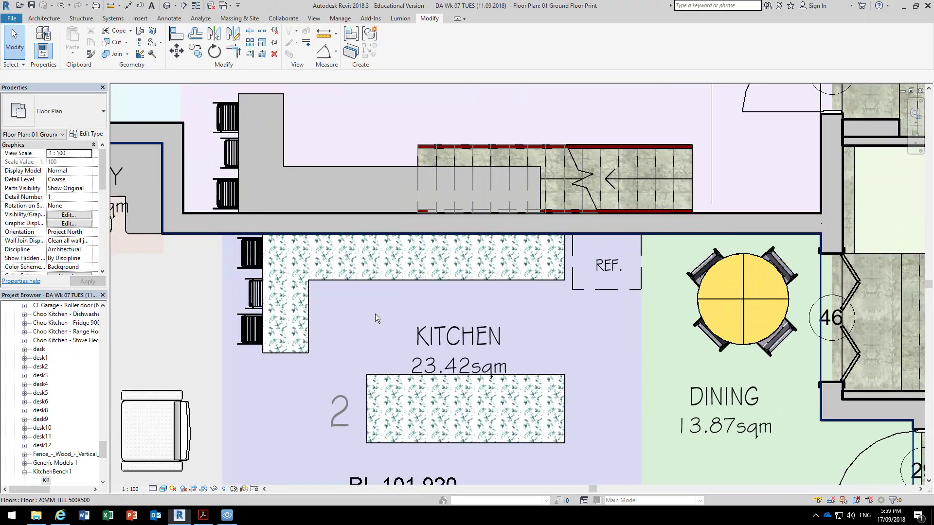
pyautogui.scroll(2, 375, 316)
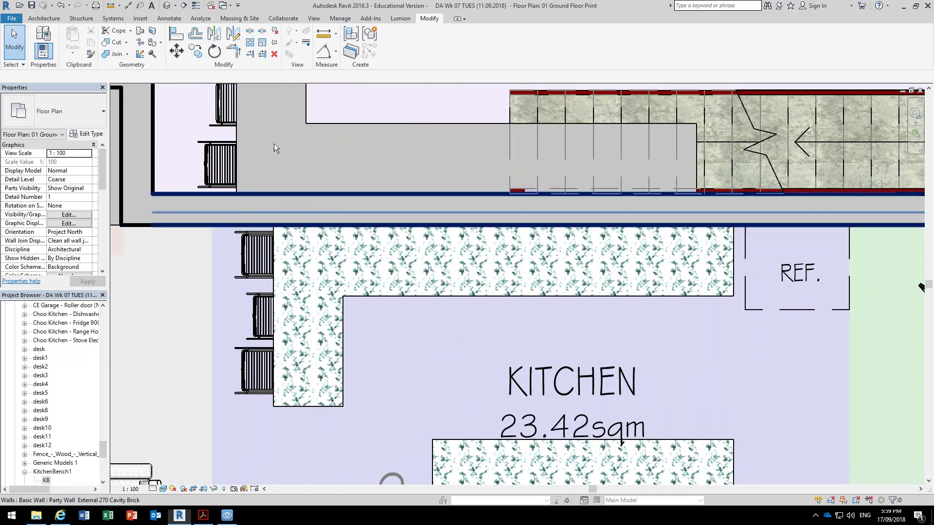
pyautogui.click(44, 19)
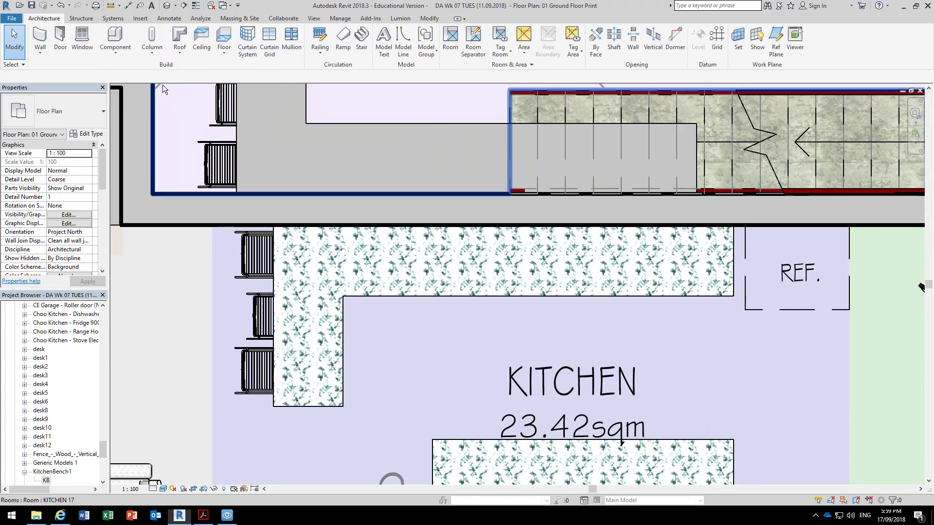
pyautogui.click(116, 36)
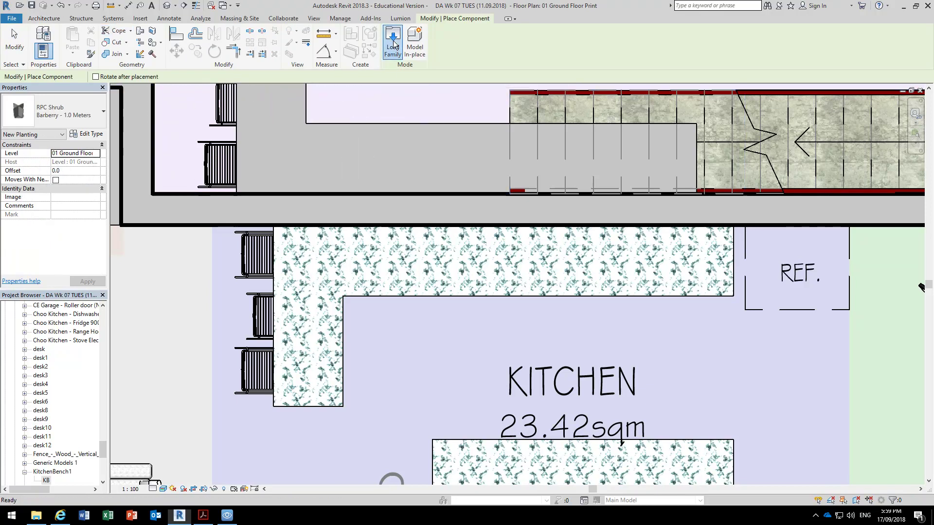
pyautogui.click(393, 43)
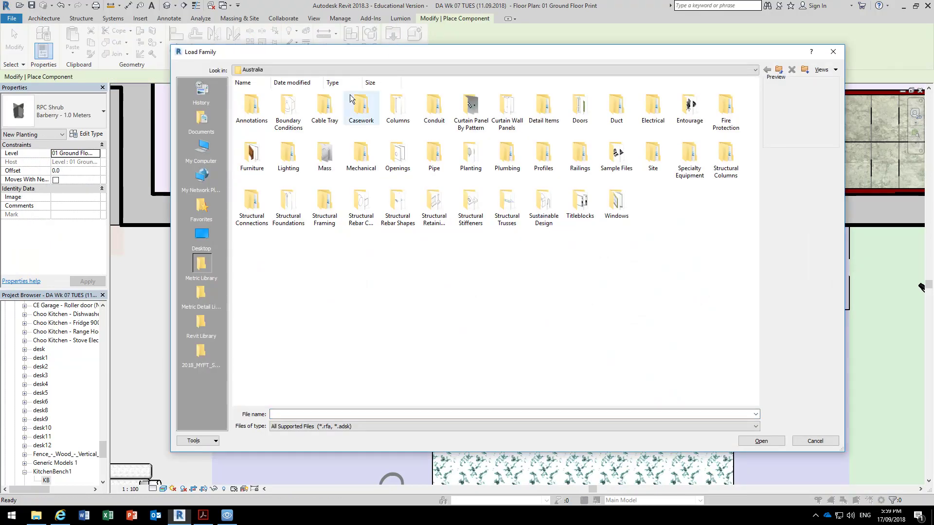
pyautogui.doubleClick(360, 117)
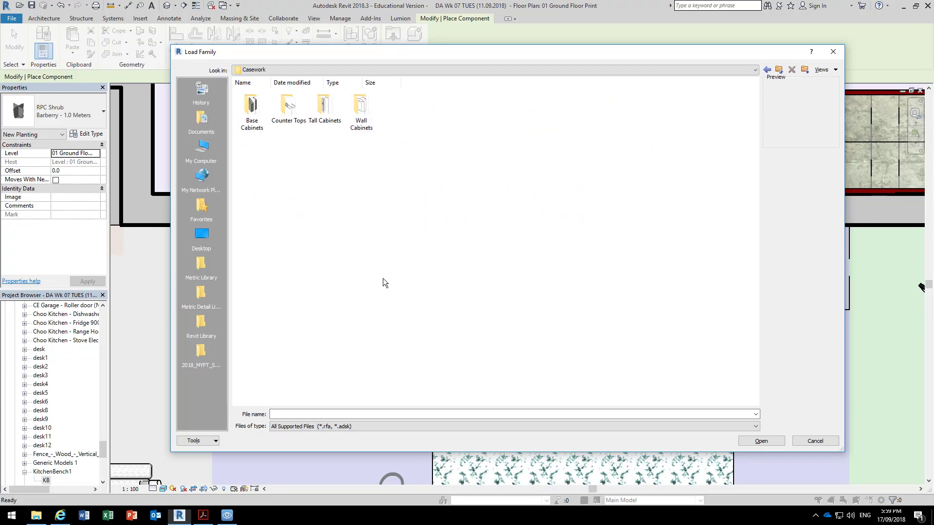
pyautogui.doubleClick(361, 104)
pyautogui.click(508, 104)
pyautogui.click(580, 105)
pyautogui.click(610, 106)
pyautogui.click(533, 117)
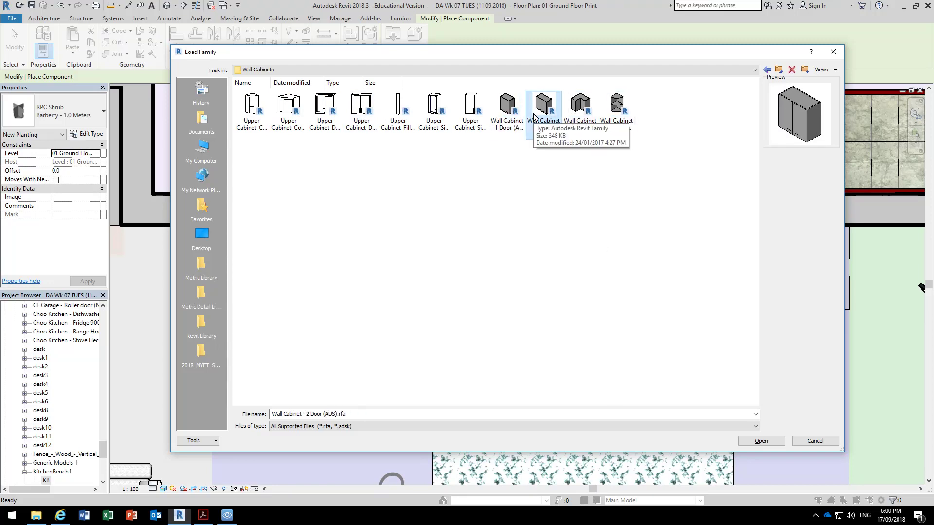
# Step: Preview the corner, drawer and double-door families in the Casework library's Base Cabinets folder
pyautogui.click(778, 69)
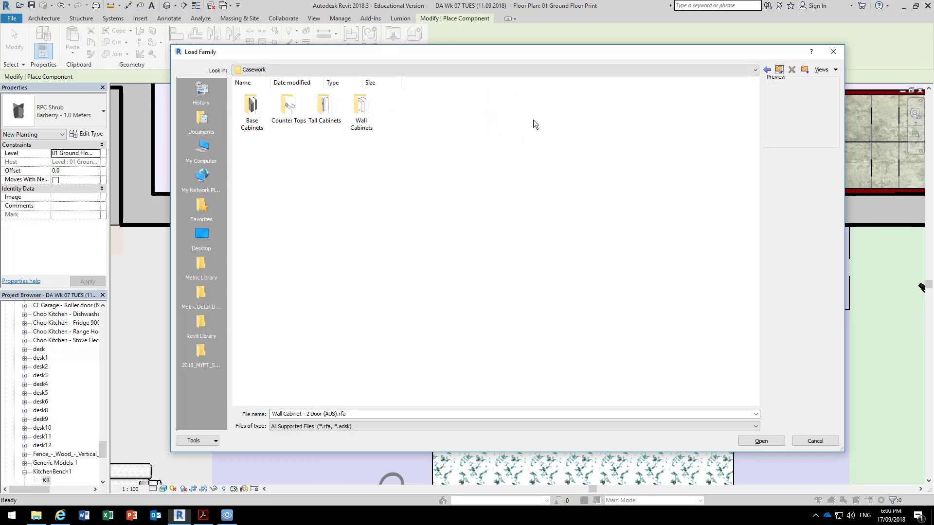
pyautogui.doubleClick(252, 108)
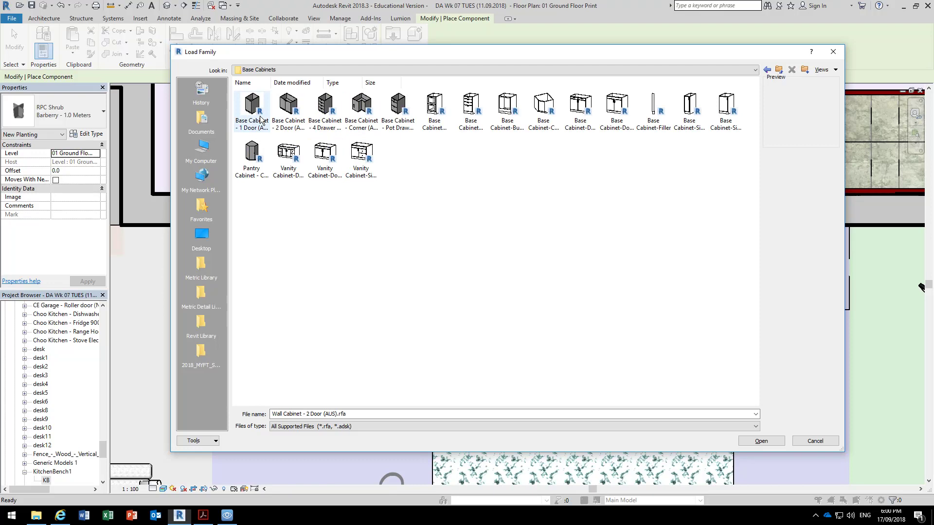
pyautogui.click(276, 98)
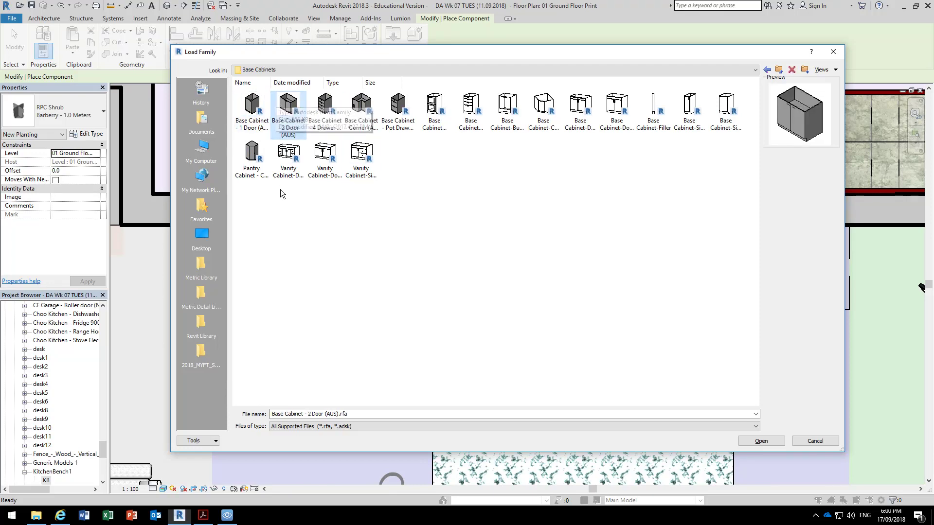
pyautogui.click(327, 106)
pyautogui.click(366, 113)
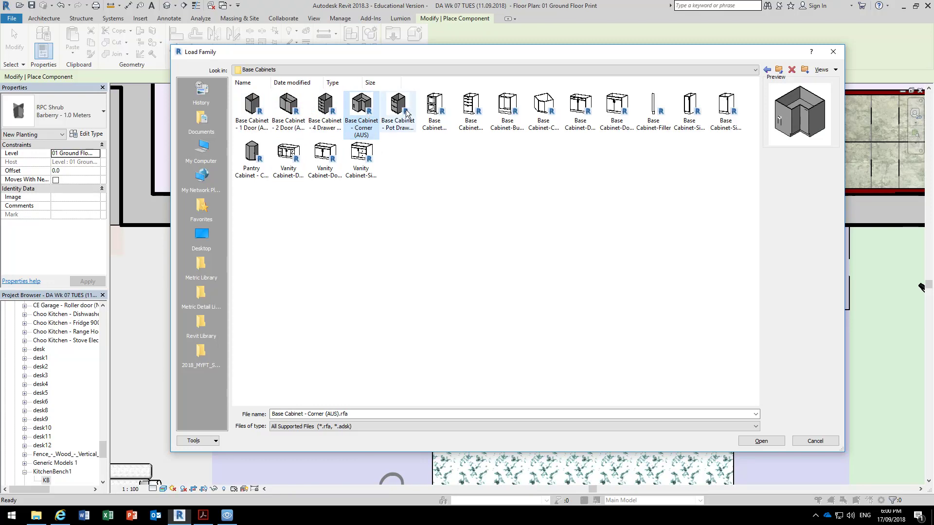
pyautogui.click(434, 107)
pyautogui.click(507, 112)
pyautogui.click(471, 110)
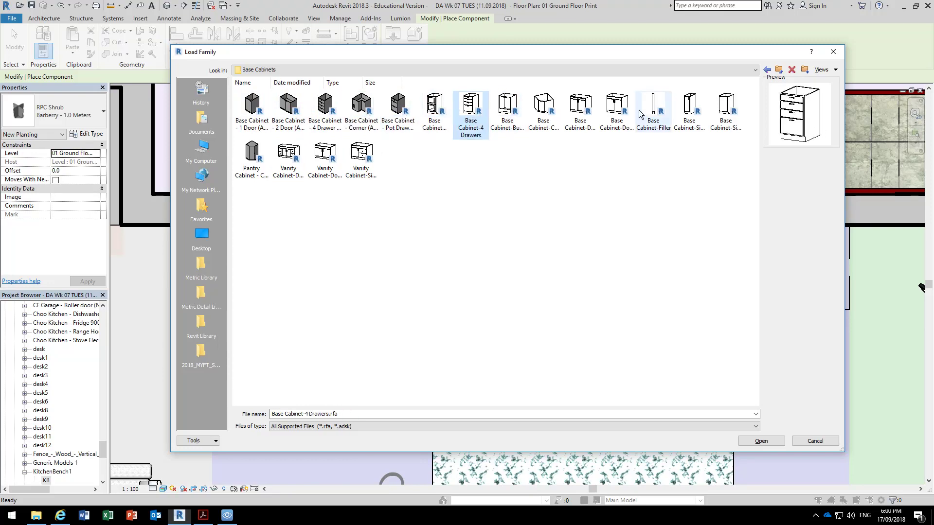
pyautogui.click(575, 113)
pyautogui.click(581, 201)
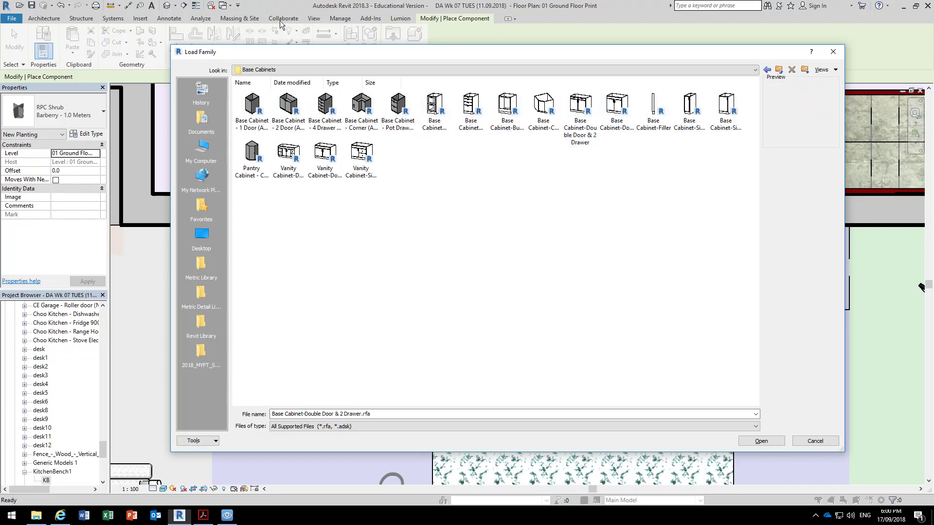
# Step: Load the Base Built-in (2) family from the Revit Library's Casework > Domestic Kitchen folder and choose its 1000mm type
pyautogui.click(197, 327)
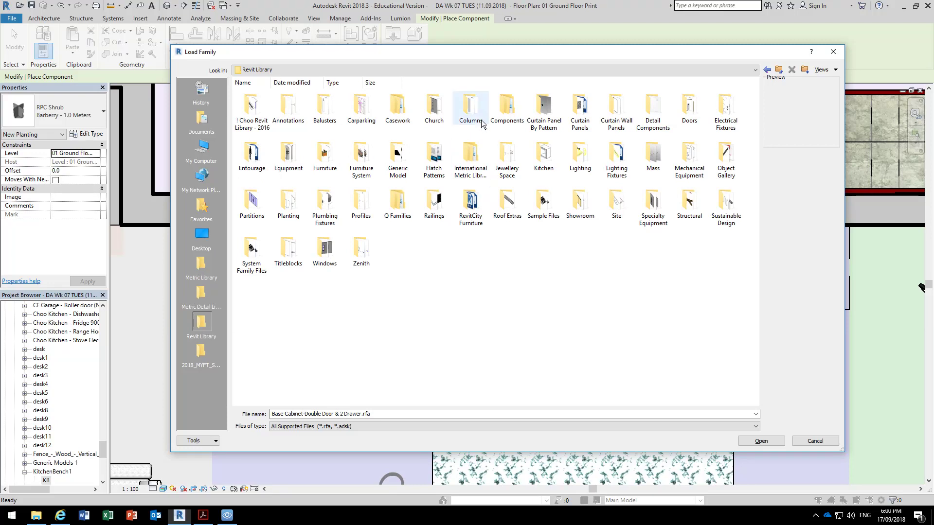
pyautogui.doubleClick(392, 107)
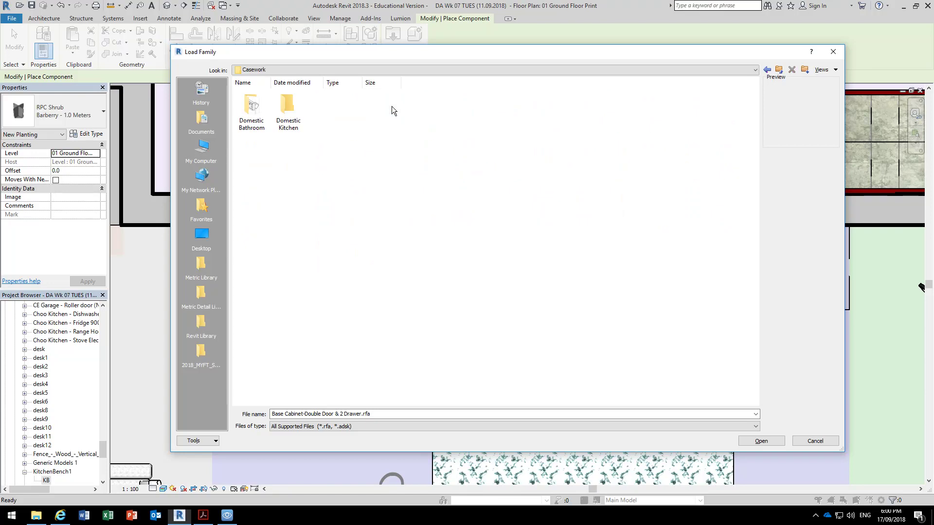
pyautogui.doubleClick(287, 113)
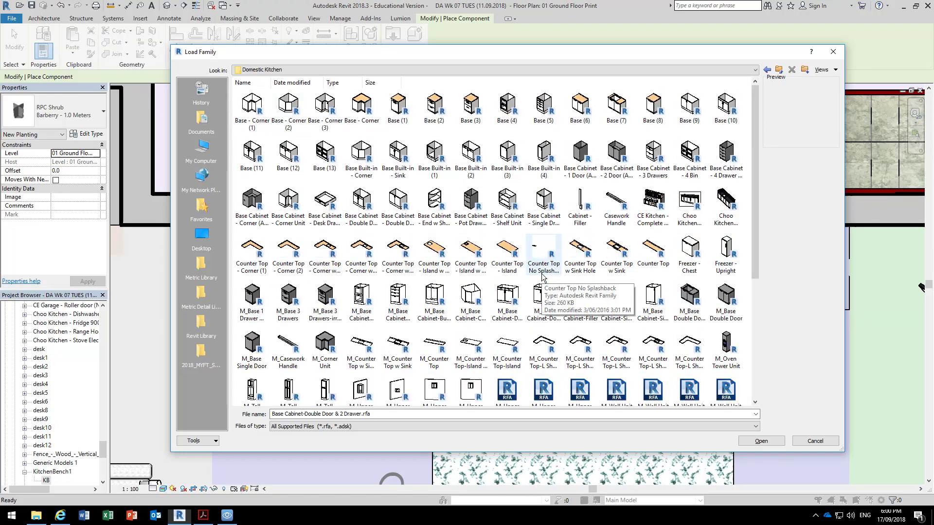
pyautogui.scroll(-5, 384, 215)
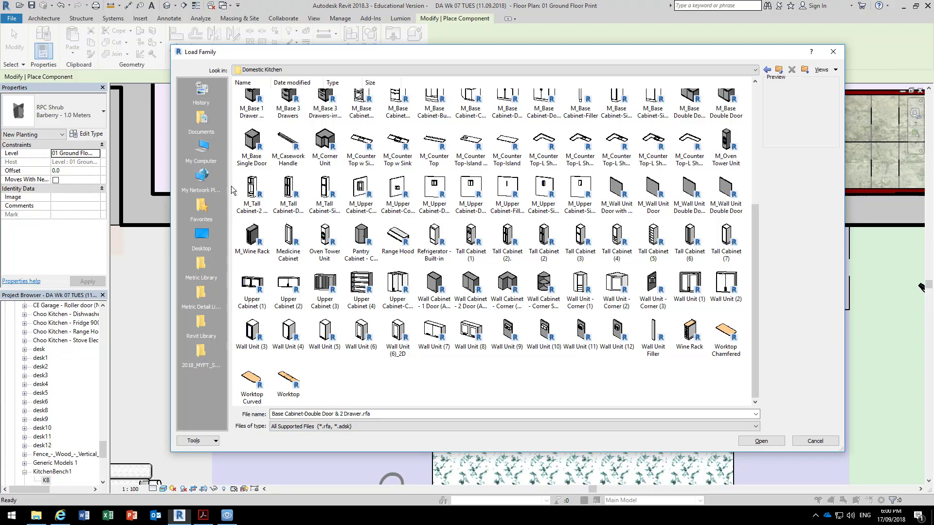
pyautogui.scroll(5, 420, 243)
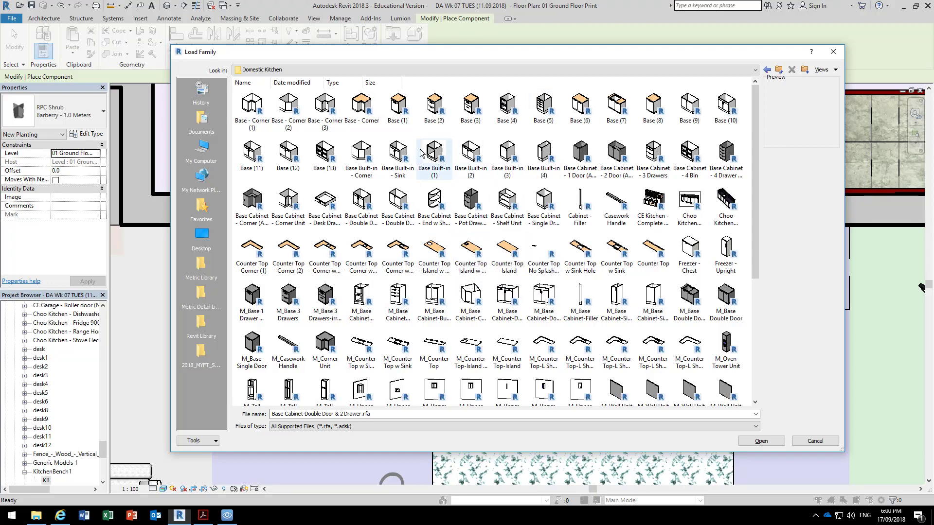
pyautogui.click(465, 155)
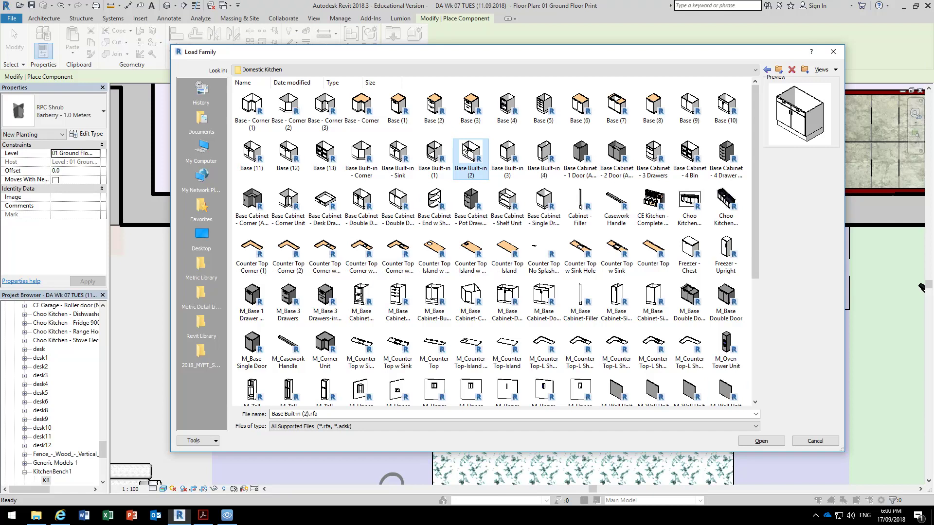
pyautogui.doubleClick(471, 152)
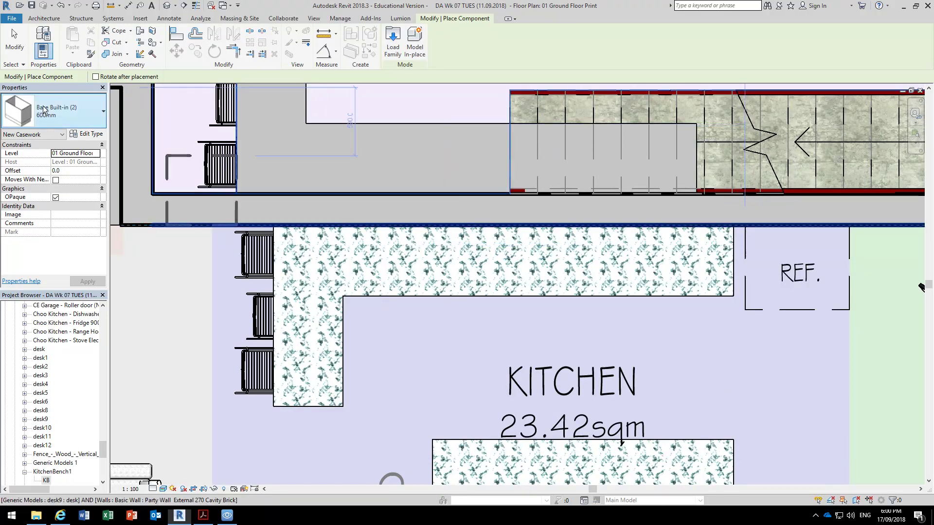
pyautogui.click(66, 110)
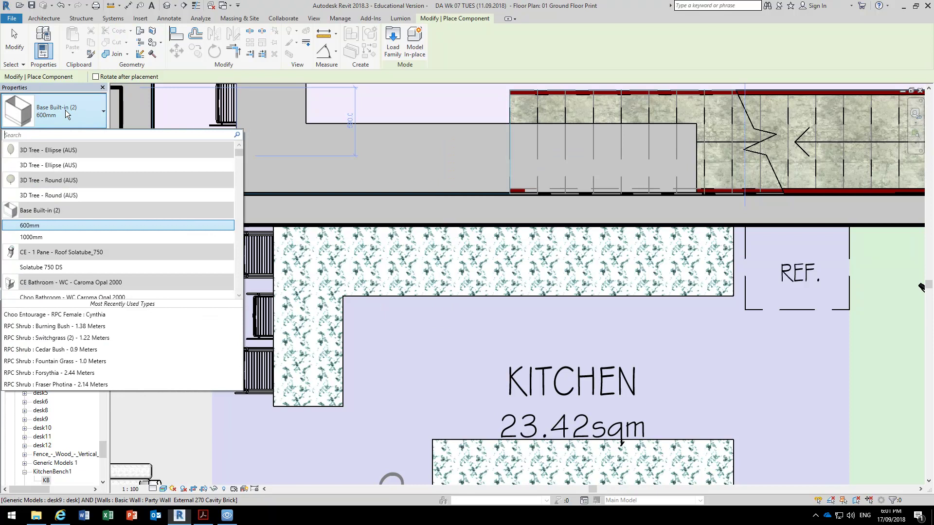
pyautogui.click(34, 238)
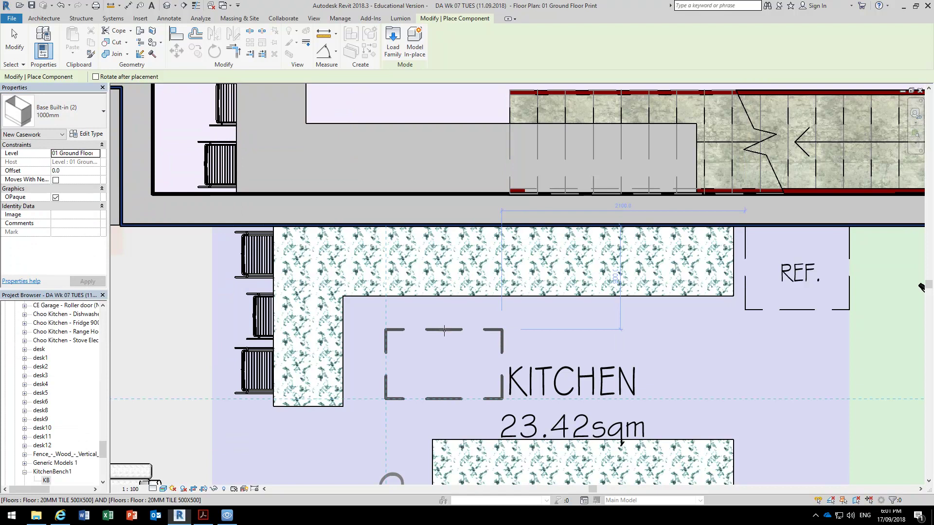
# Step: Review the depth, height, plinth and width dimensions in the 1000mm cabinet's type properties
pyautogui.click(88, 137)
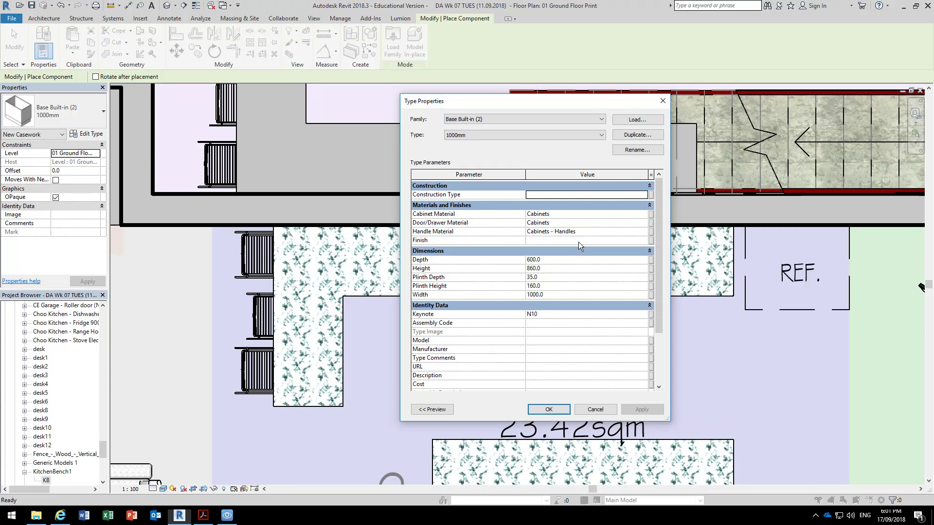
pyautogui.click(574, 259)
pyautogui.click(575, 259)
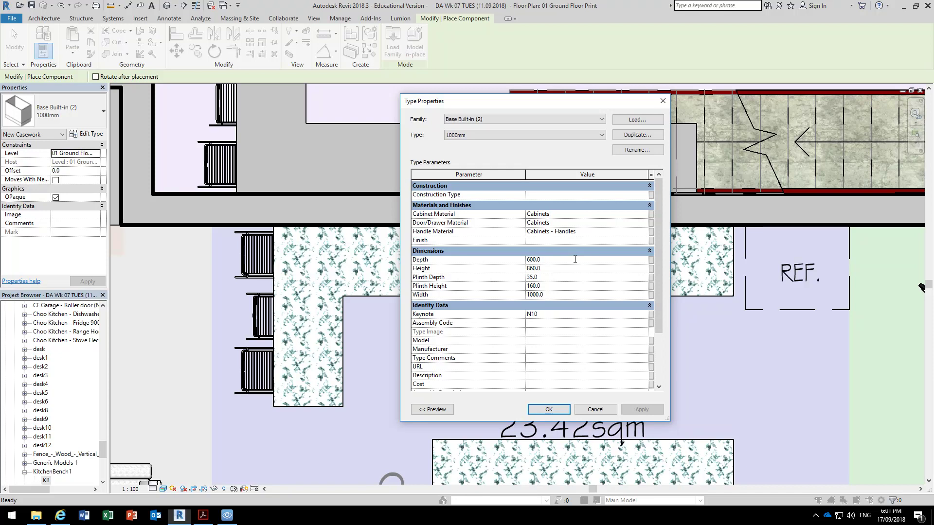
pyautogui.click(573, 271)
pyautogui.click(576, 277)
pyautogui.click(579, 289)
pyautogui.click(579, 296)
pyautogui.click(567, 262)
pyautogui.click(580, 270)
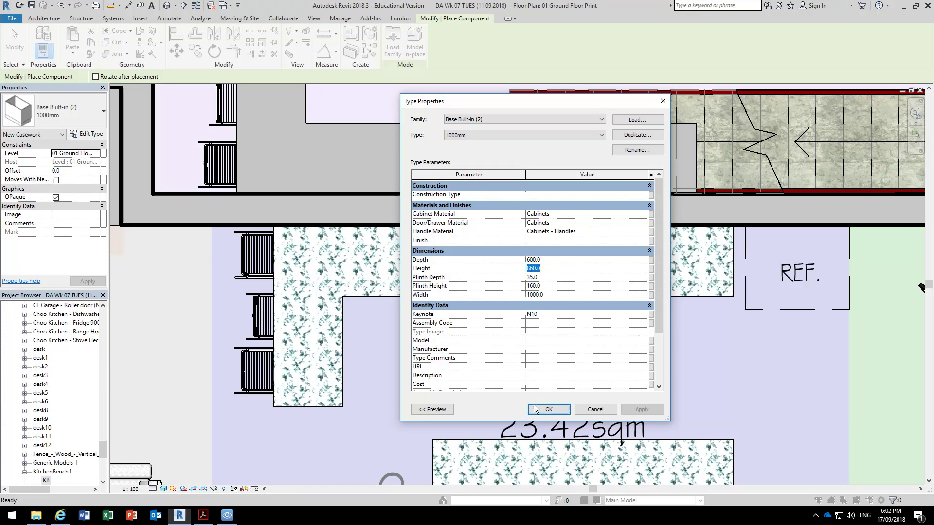
pyautogui.click(570, 262)
pyautogui.click(562, 269)
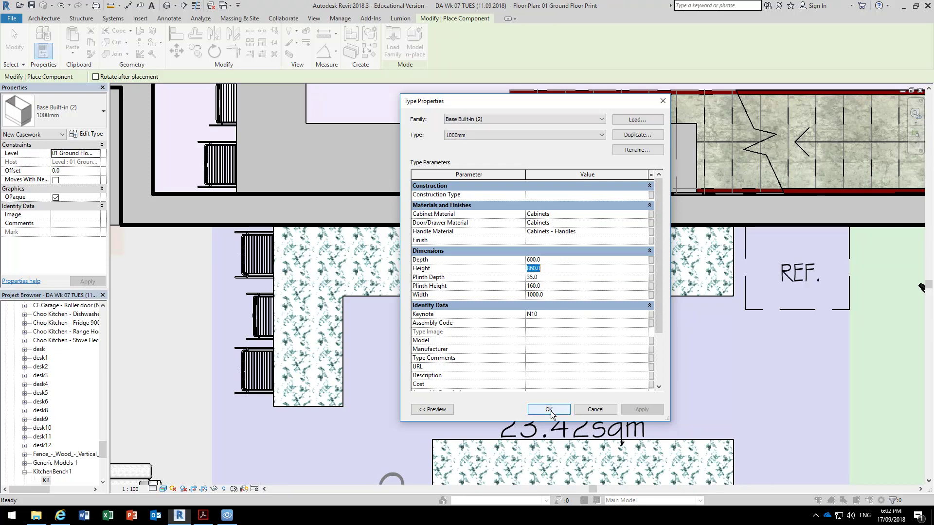
# Step: Set the 1000mm cabinet type's plinth depth to 35 and plinth height to 100
pyautogui.click(556, 278)
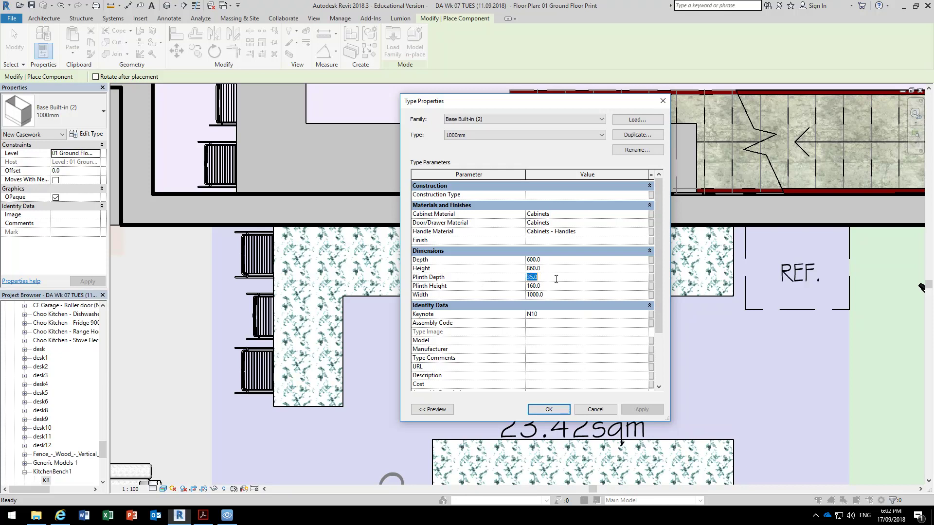
pyautogui.write('35.0')
pyautogui.click(562, 292)
pyautogui.click(572, 288)
pyautogui.write('100')
pyautogui.click(578, 296)
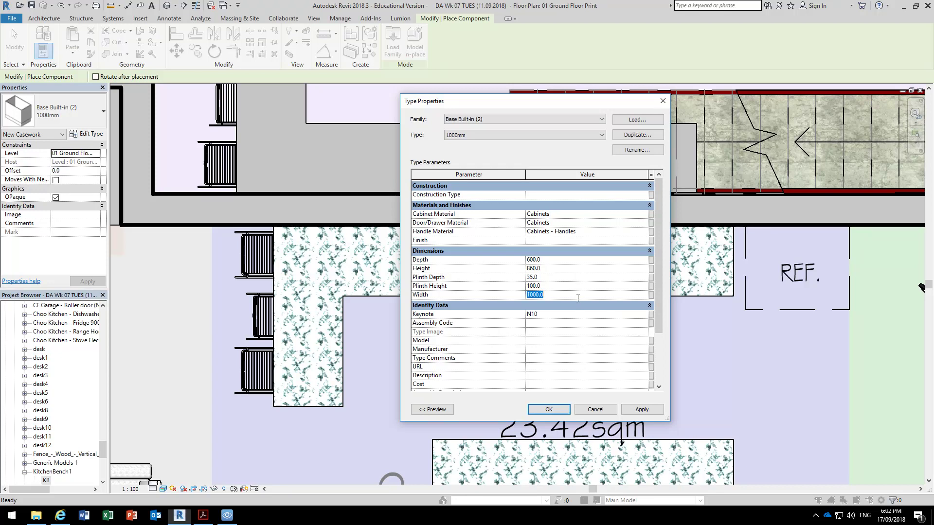
pyautogui.click(549, 409)
# Step: Place one 1000mm base cabinet against the wall under the L-shaped benchtop, flush with its end beside the refrigerator space
pyautogui.scroll(3, 435, 289)
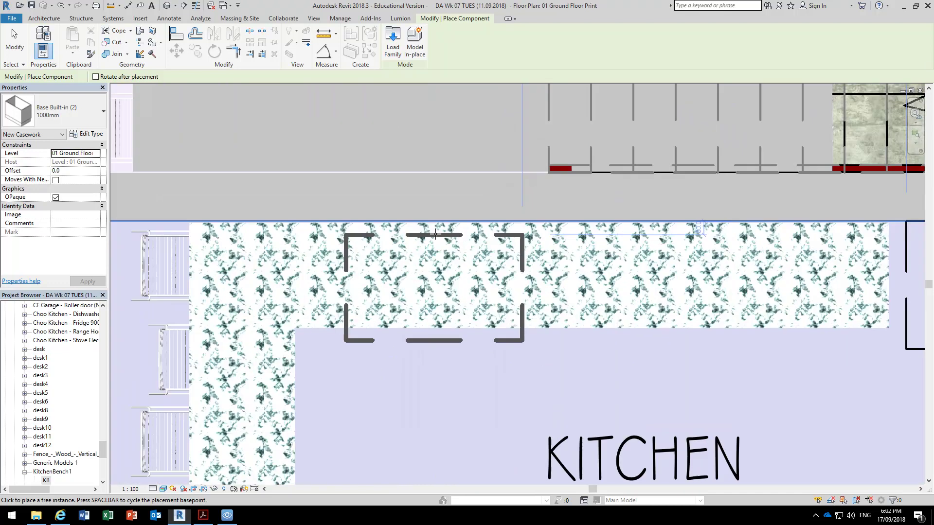
pyautogui.scroll(3, 476, 249)
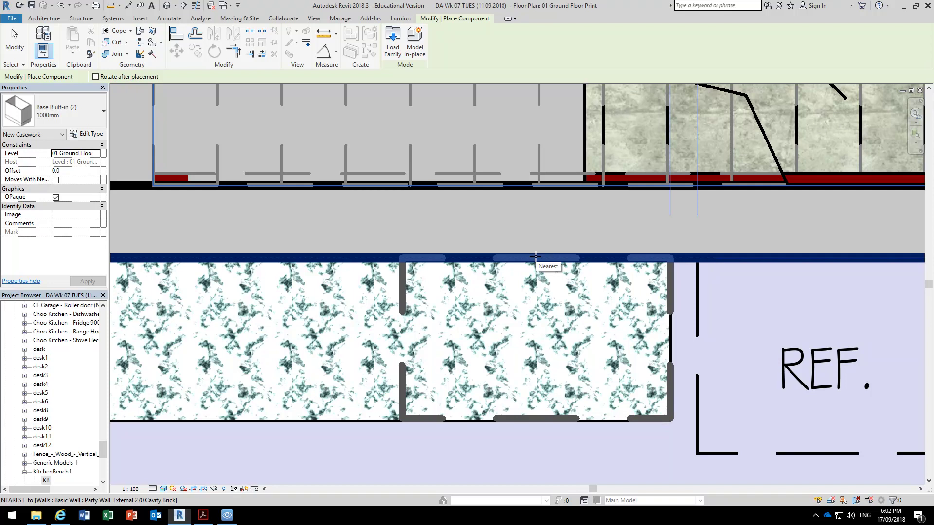
pyautogui.scroll(-1, 521, 319)
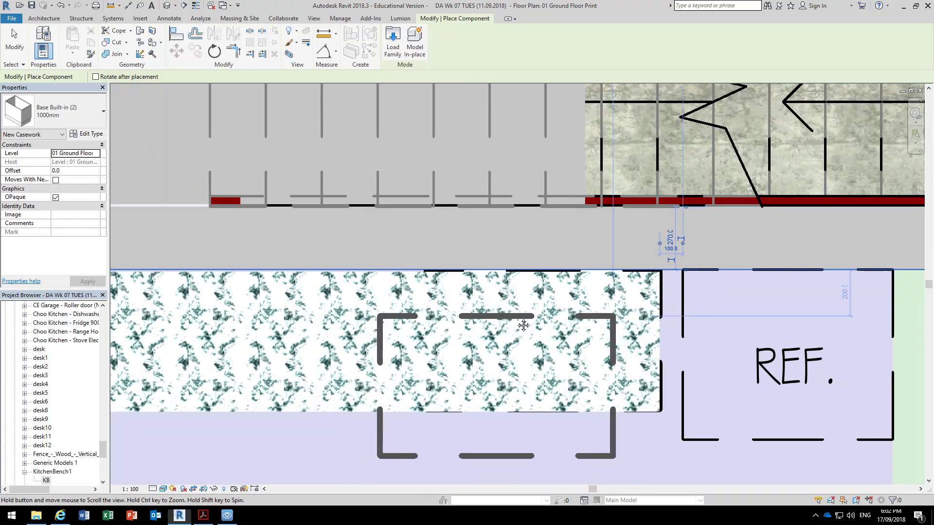
pyautogui.rightClick(517, 319)
pyautogui.click(528, 325)
pyautogui.rightClick(545, 324)
pyautogui.moveTo(604, 326); pyautogui.dragTo(626, 241, button='middle')
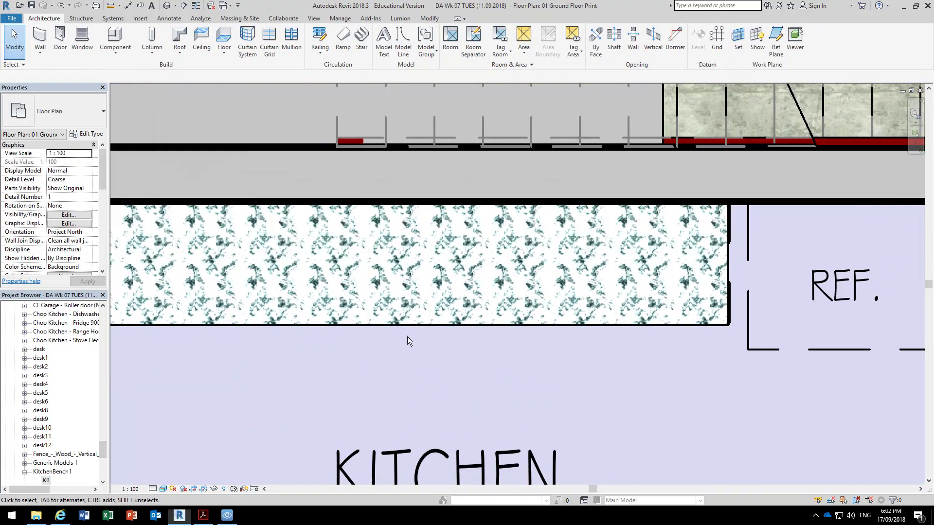
# Step: Switch the ground floor print plan to the Wireframe visual style so the cabinet shows beneath the benchtop
pyautogui.click(166, 493)
pyautogui.click(208, 433)
pyautogui.scroll(1, 396, 299)
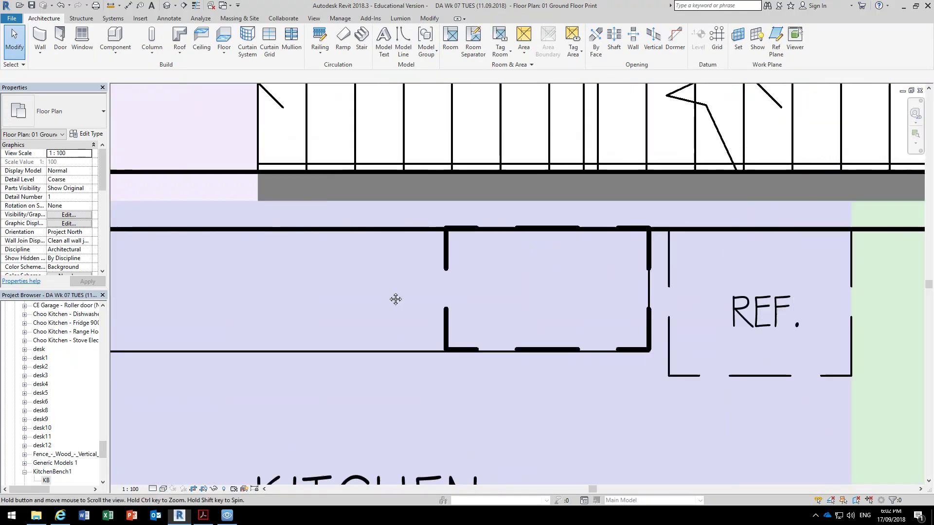
pyautogui.moveTo(396, 299); pyautogui.dragTo(374, 323, button='middle')
# Step: Copy the 1000mm base cabinet along the wall, away from the refrigerator space, so the copy butts against the original
pyautogui.click(421, 289)
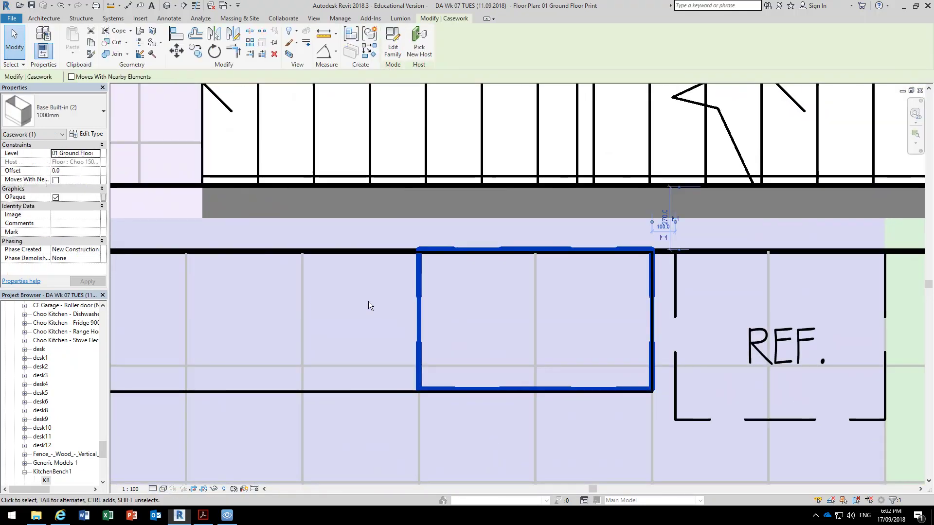
pyautogui.scroll(1, 475, 331)
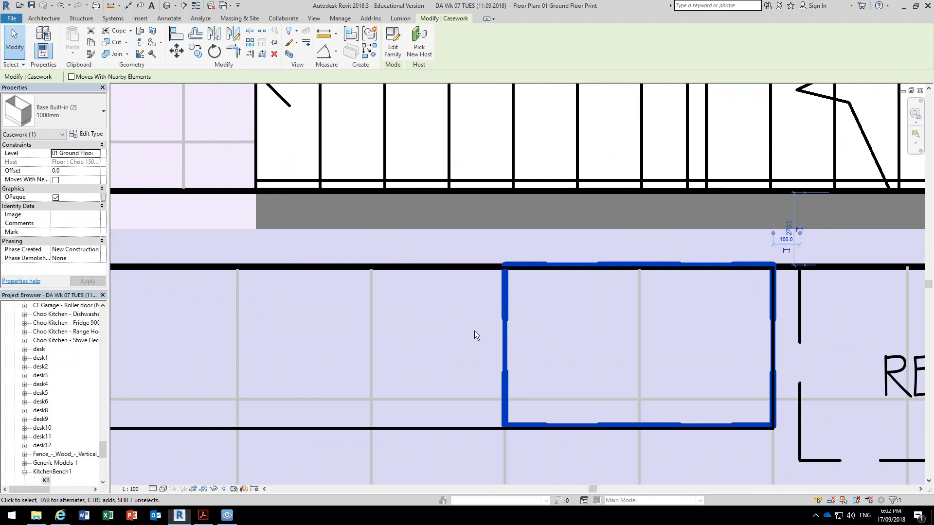
pyautogui.click(196, 50)
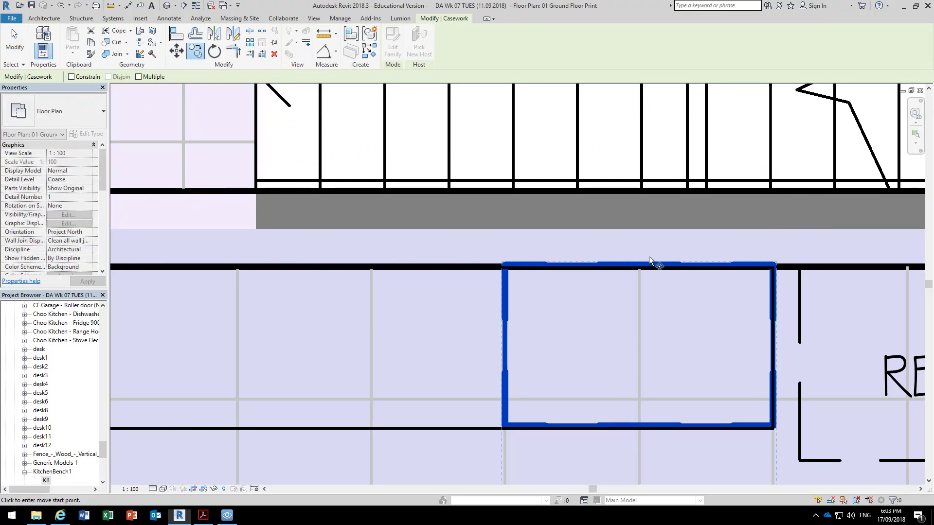
pyautogui.click(772, 269)
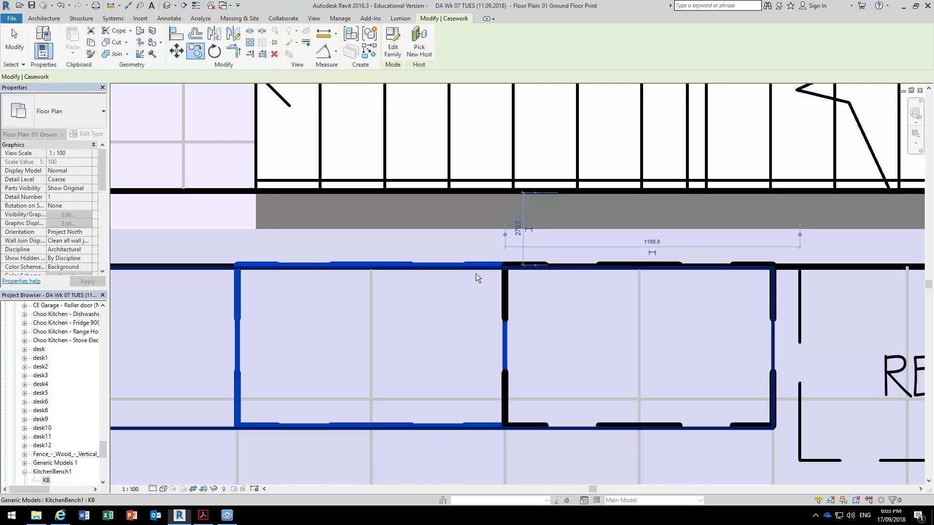
pyautogui.click(503, 268)
# Step: Copy the second cabinet one cabinet width further along the wall to make a continuous row of three
pyautogui.moveTo(411, 276); pyautogui.dragTo(684, 276, button='middle')
pyautogui.press('c')
pyautogui.press('o')
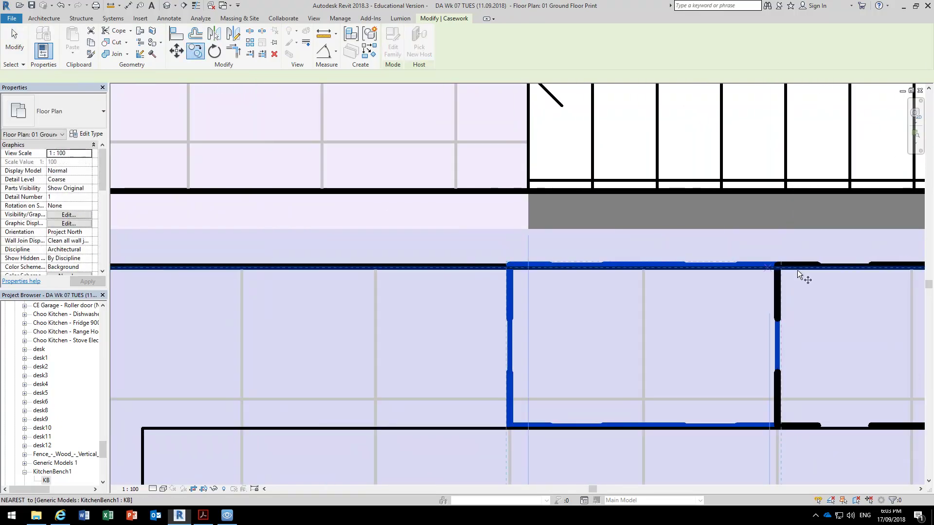
pyautogui.click(780, 266)
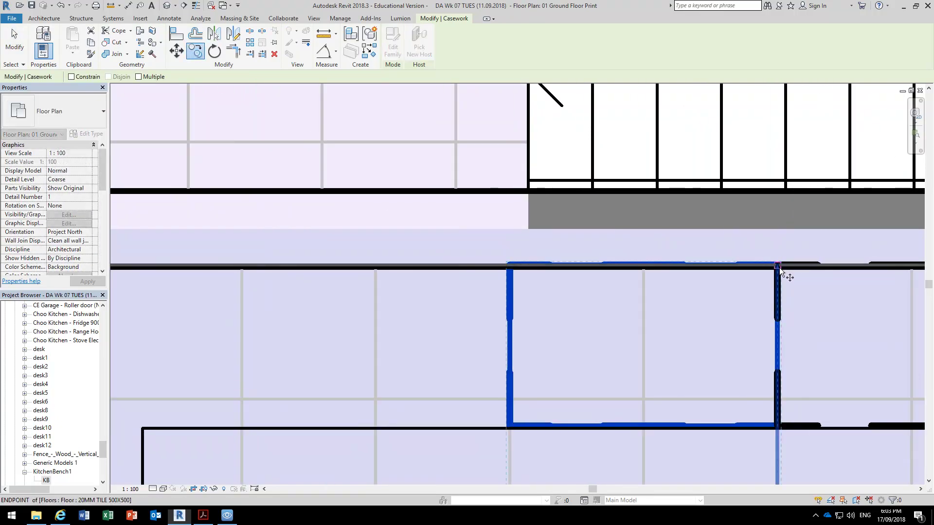
pyautogui.click(510, 268)
pyautogui.scroll(-1, 563, 247)
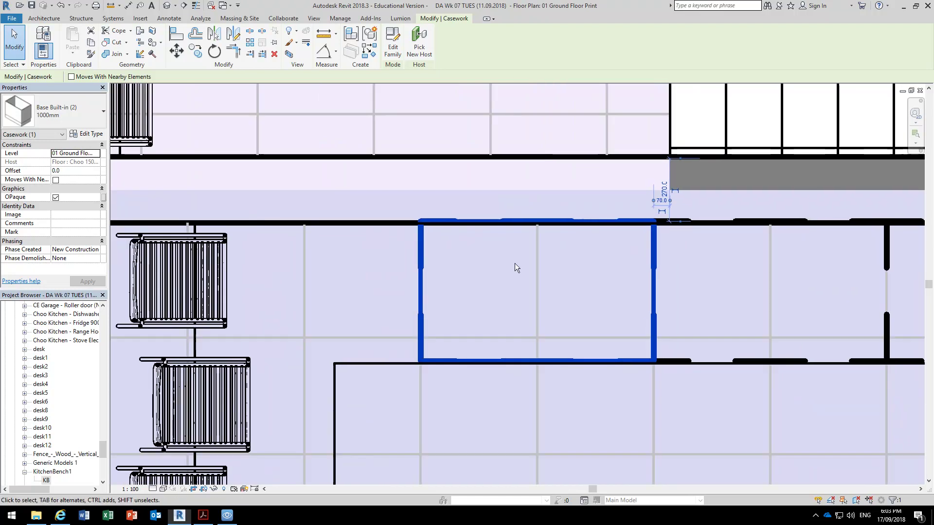
pyautogui.scroll(-2, 515, 265)
pyautogui.scroll(3, 437, 274)
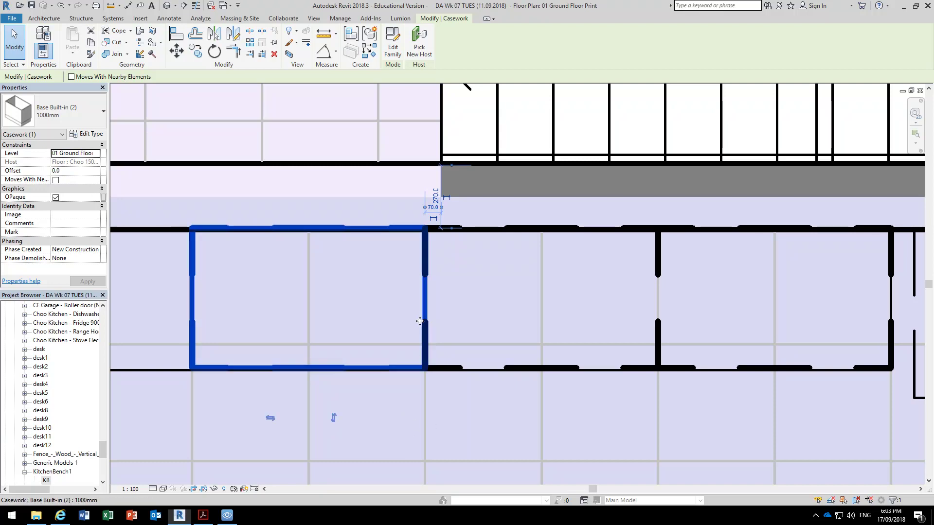
pyautogui.click(383, 299)
# Step: Create a perspective camera view from the living-room side of the kitchen, aimed diagonally across the island at the cabinet run
pyautogui.scroll(-5, 383, 300)
pyautogui.scroll(3, 427, 320)
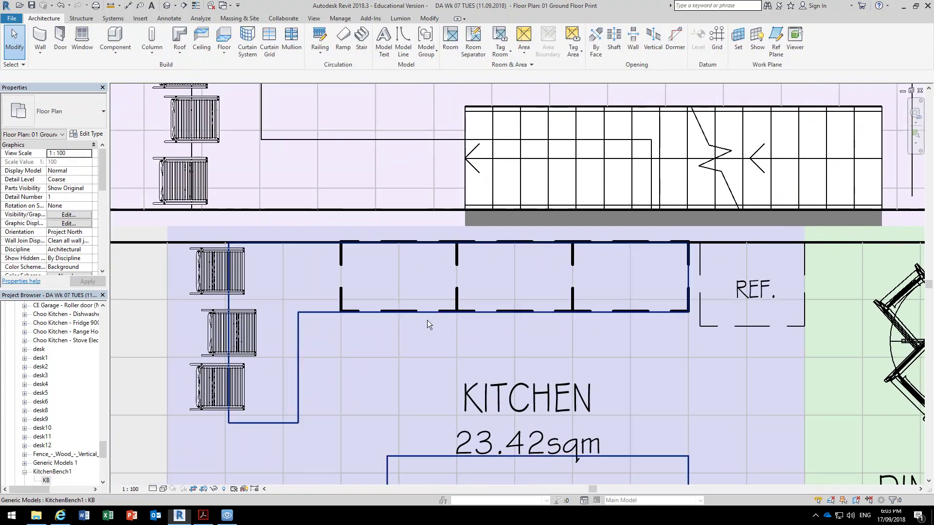
pyautogui.click(175, 6)
pyautogui.click(176, 29)
pyautogui.scroll(-2, 343, 290)
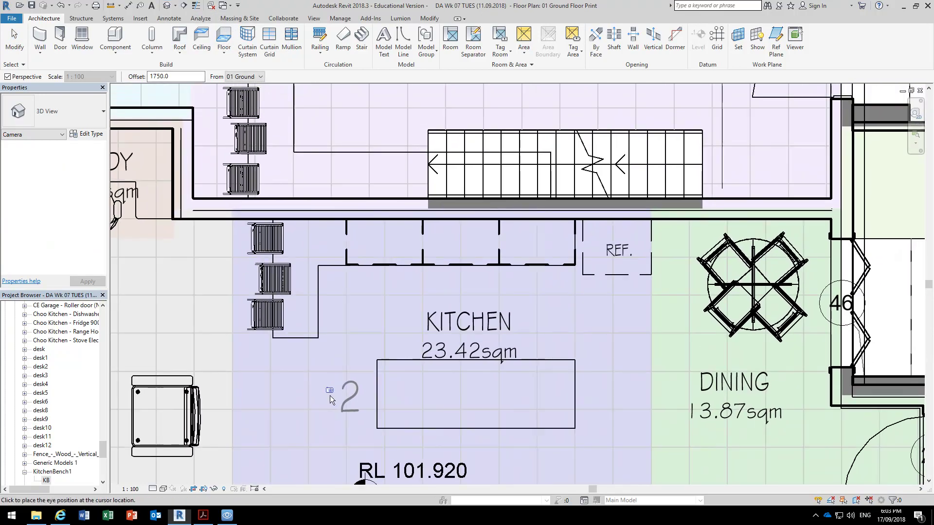
pyautogui.click(278, 459)
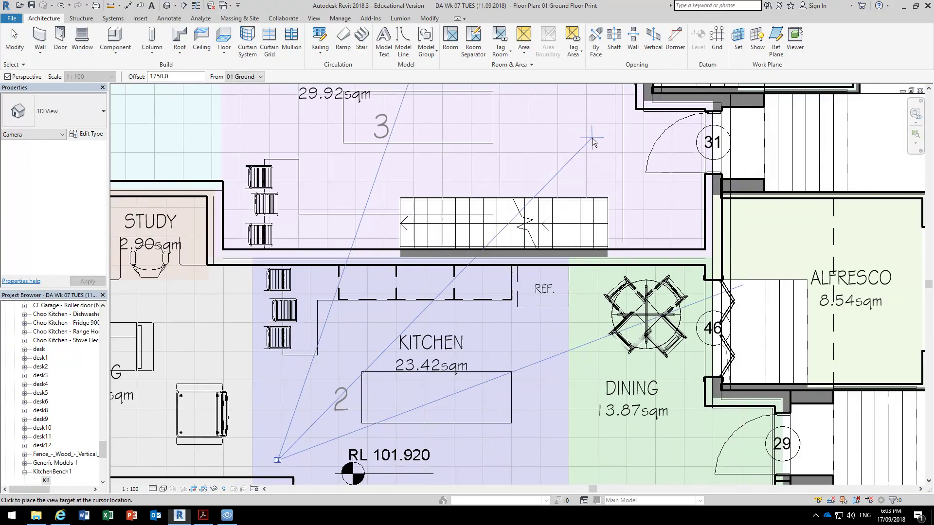
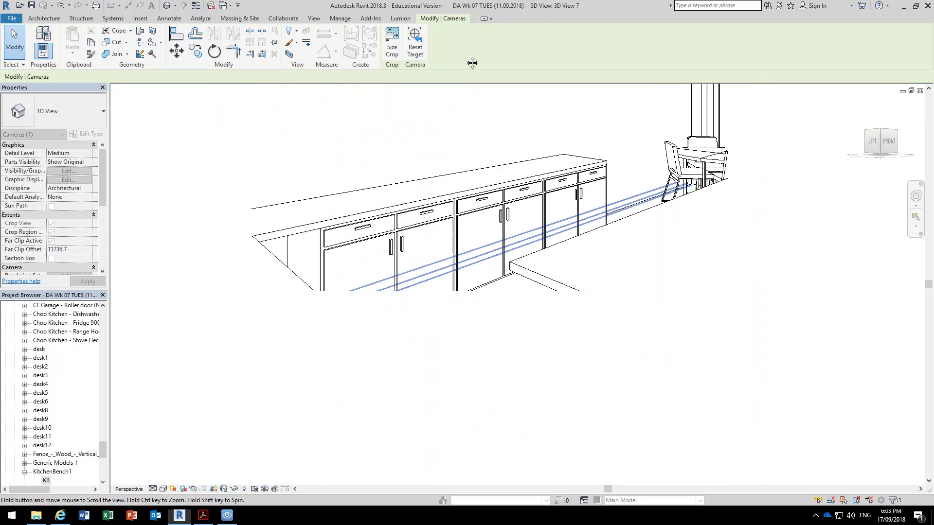
# Step: Examine in the camera view how the benchtop's end corner sits over the base cabinets
pyautogui.scroll(10, 662, 273)
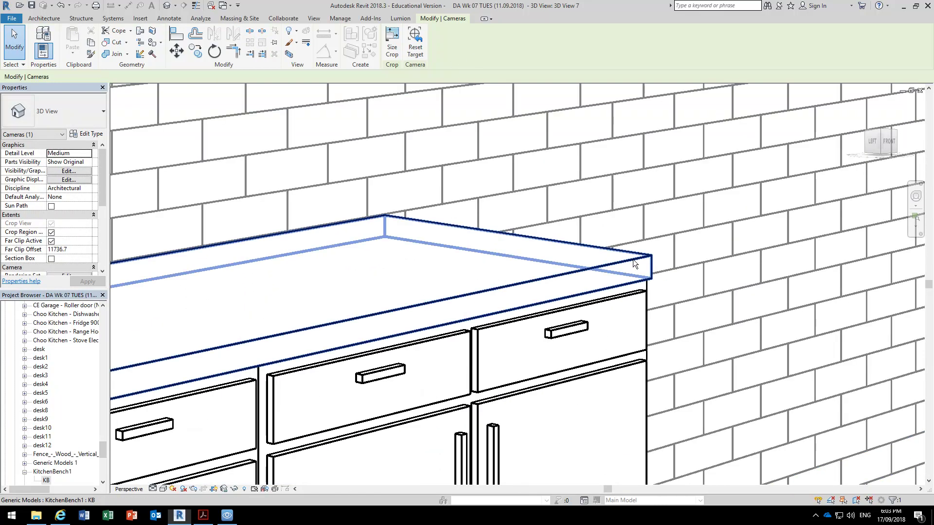
pyautogui.click(652, 268)
pyautogui.scroll(4, 643, 296)
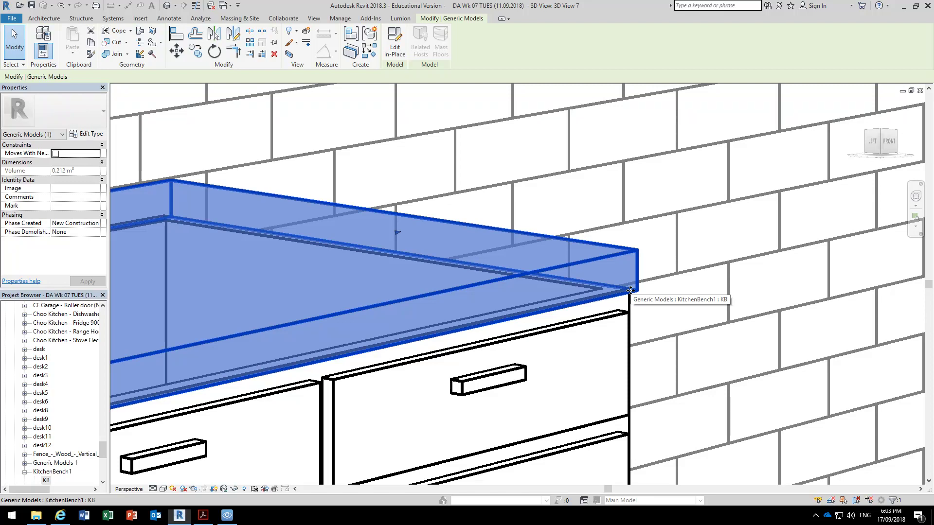
pyautogui.scroll(-3, 631, 290)
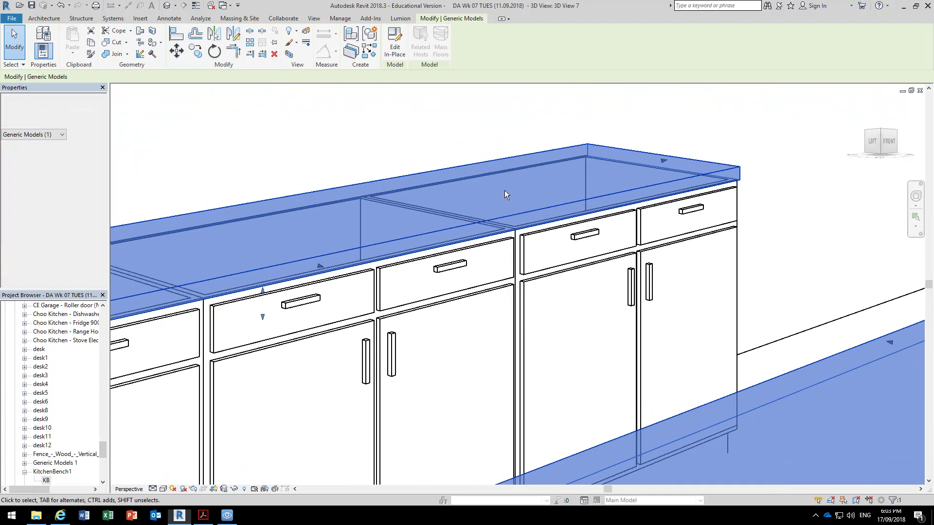
pyautogui.scroll(-4, 505, 195)
pyautogui.press('Escape')
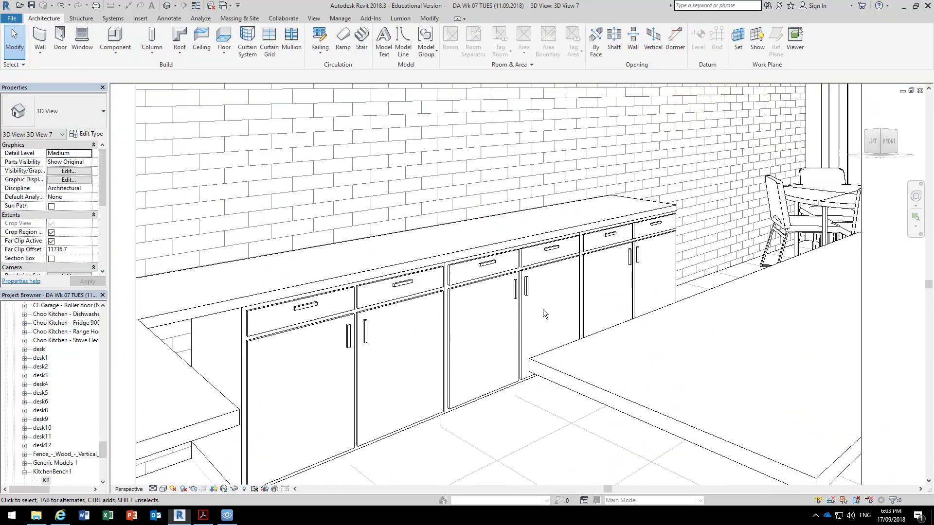
pyautogui.scroll(-2, 543, 310)
pyautogui.scroll(1, 543, 309)
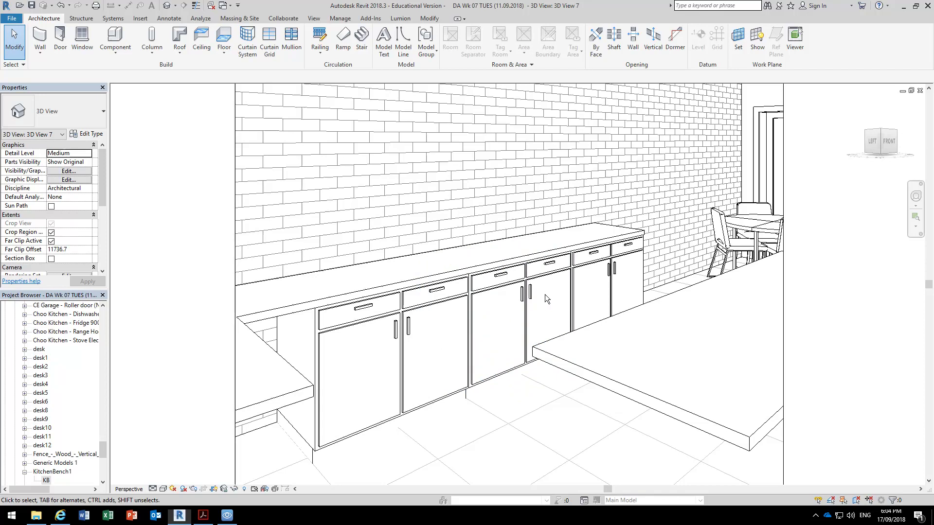
# Step: Inspect the square edge profile of the KitchenBench1 benchtop up close at its refrigerator end and along the cabinet fronts
pyautogui.scroll(6, 658, 230)
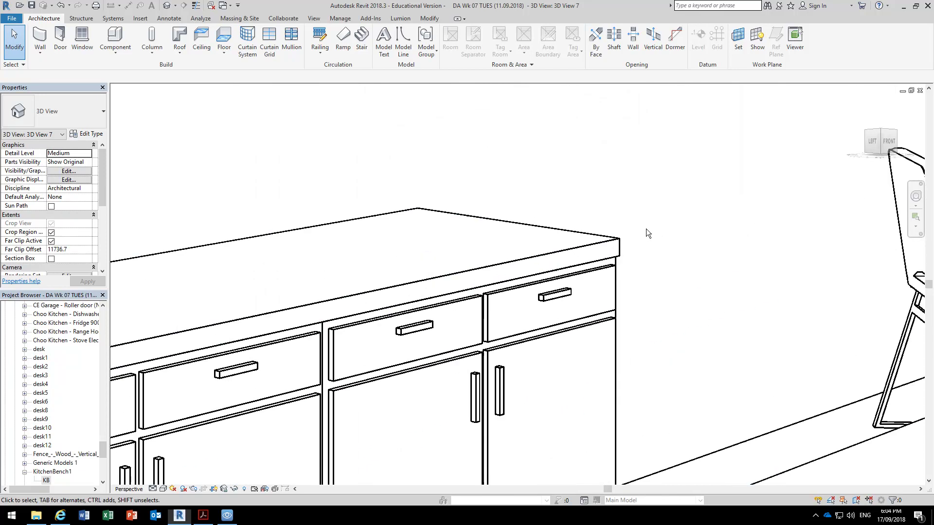
pyautogui.click(559, 255)
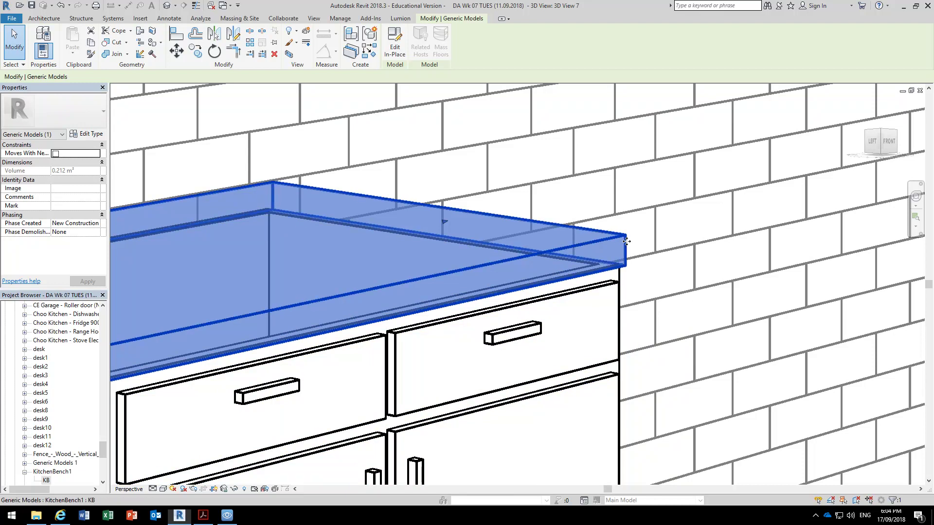
pyautogui.scroll(-4, 627, 241)
pyautogui.scroll(7, 625, 238)
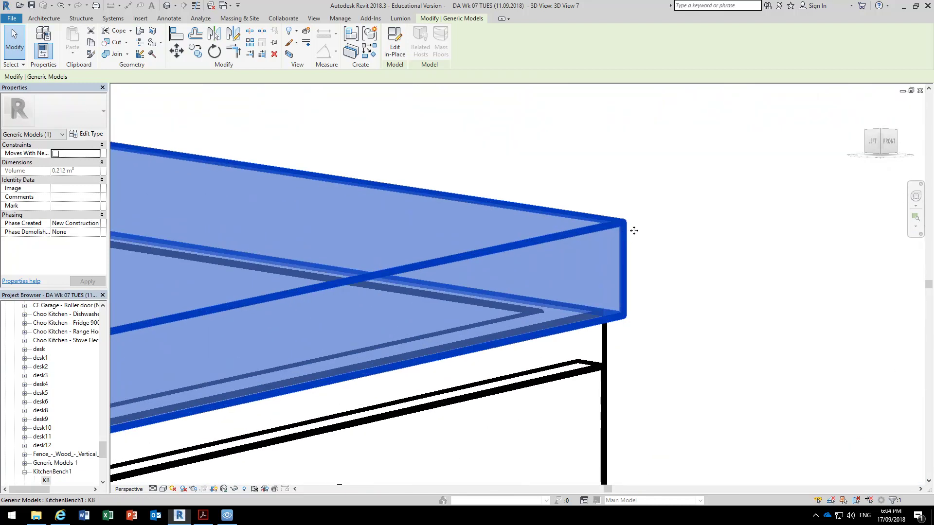
pyautogui.scroll(-6, 618, 229)
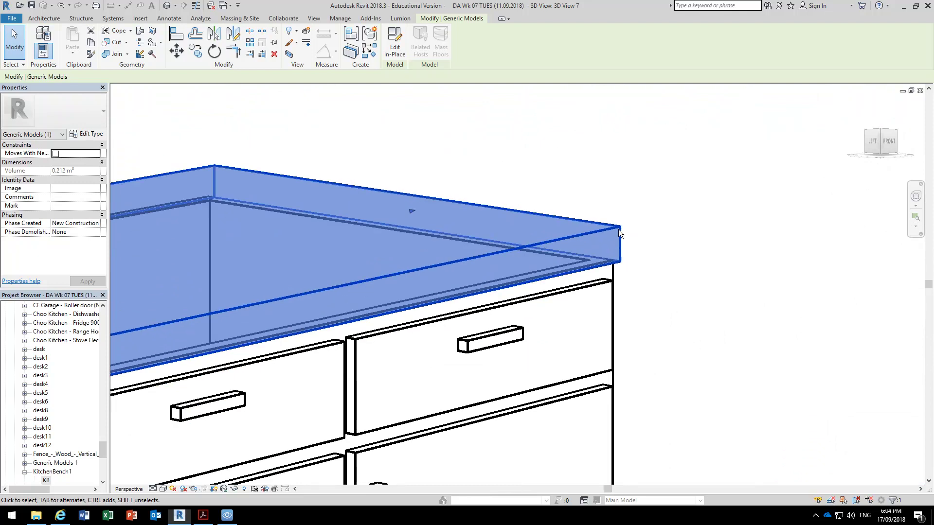
pyautogui.scroll(-2, 614, 212)
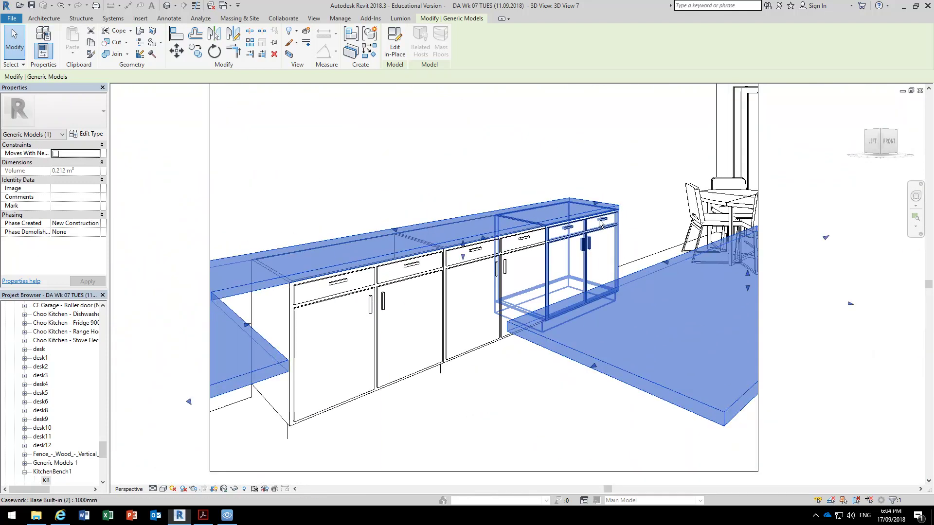
pyautogui.press('Escape')
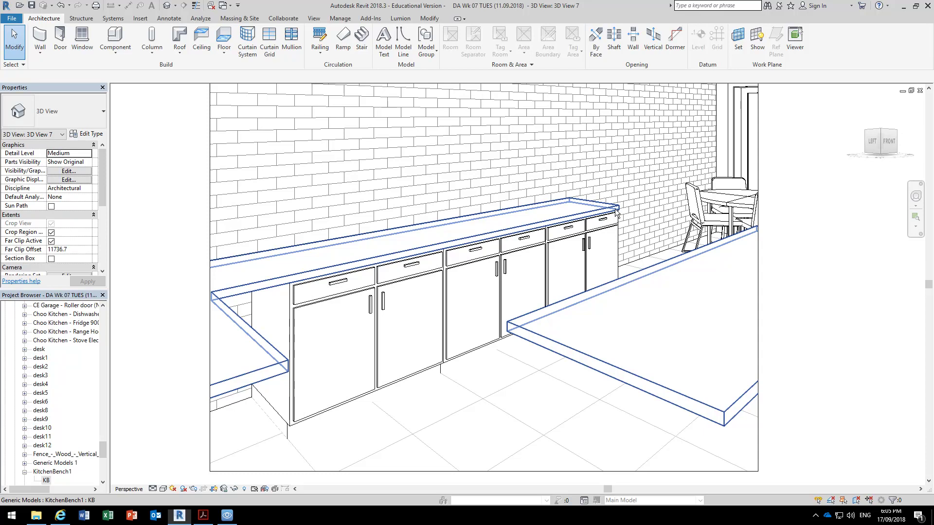
pyautogui.click(574, 222)
pyautogui.press('Escape')
pyautogui.scroll(4, 621, 211)
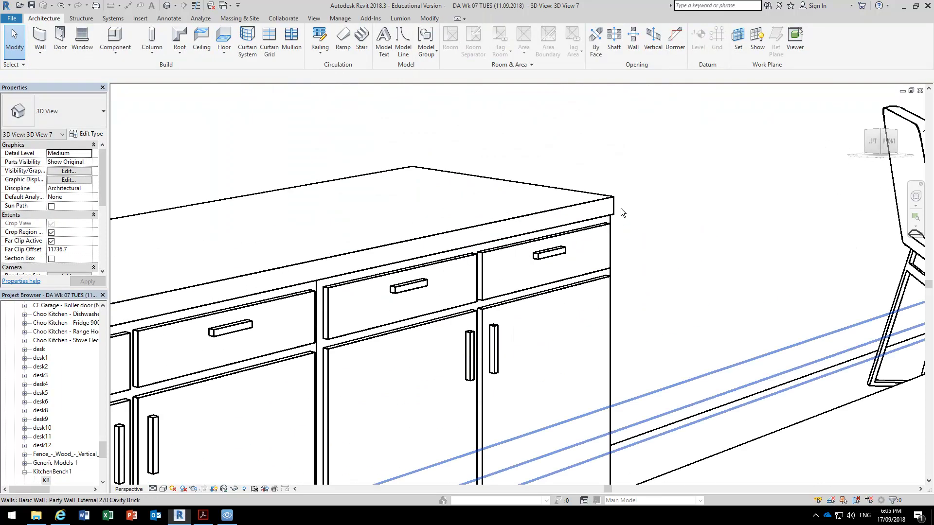
pyautogui.click(604, 207)
pyautogui.scroll(3, 601, 206)
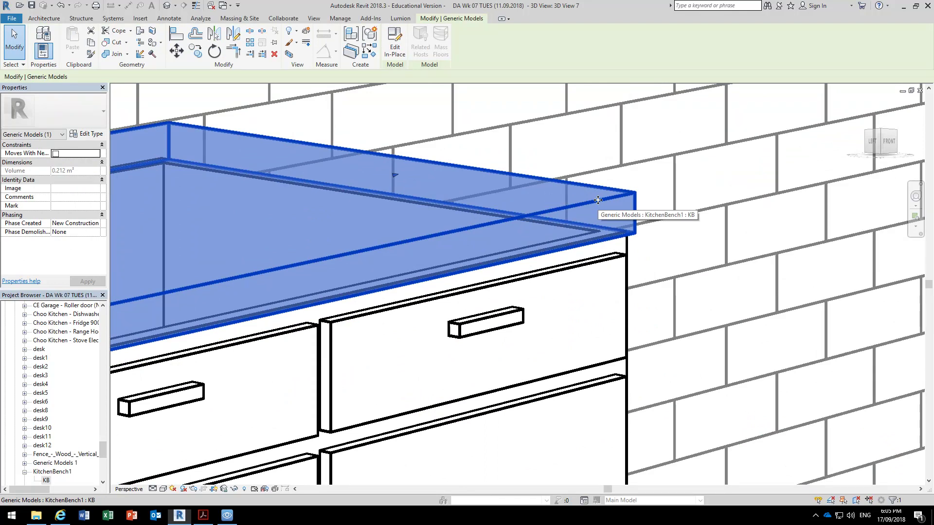
pyautogui.scroll(-8, 598, 200)
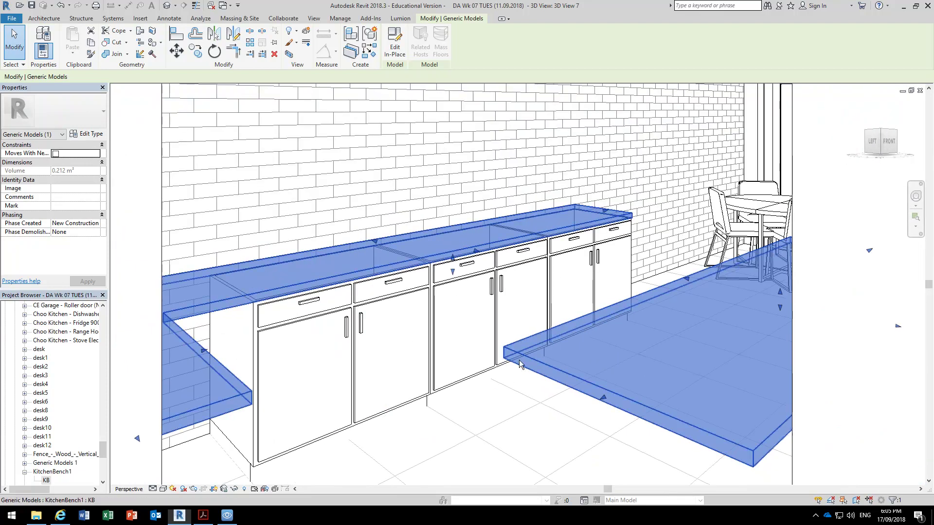
# Step: Open the 01 Ground Floor plan and start editing the KitchenBench1 benchtop model in place
pyautogui.moveTo(103, 450); pyautogui.dragTo(103, 321)
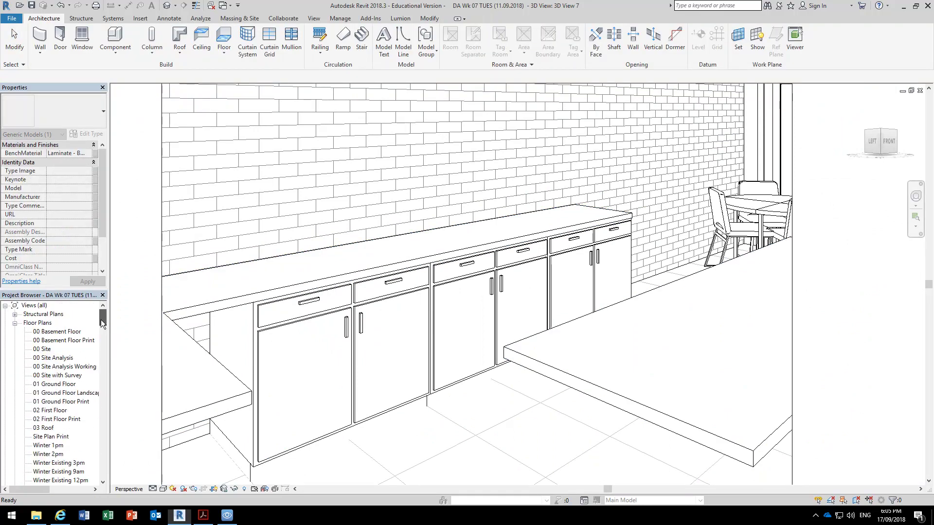
pyautogui.scroll(-1, 102, 323)
pyautogui.scroll(-1, 87, 340)
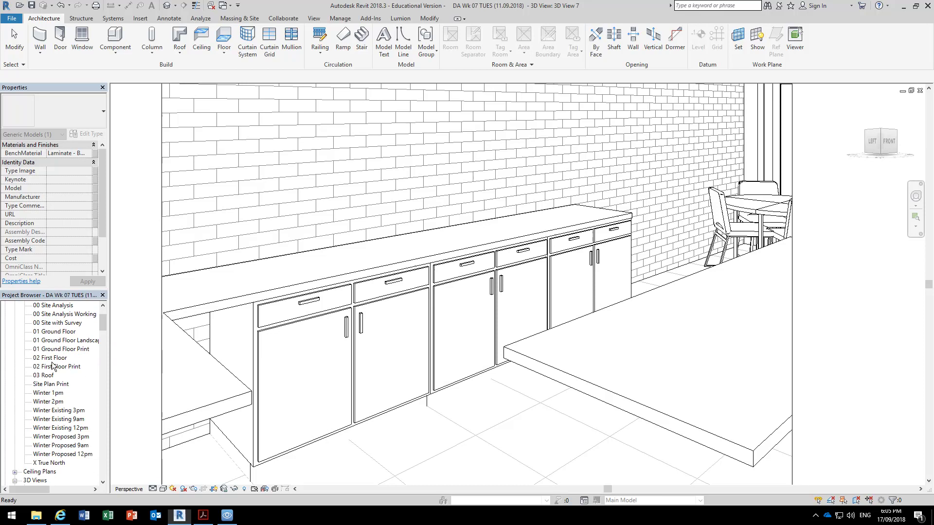
pyautogui.doubleClick(51, 332)
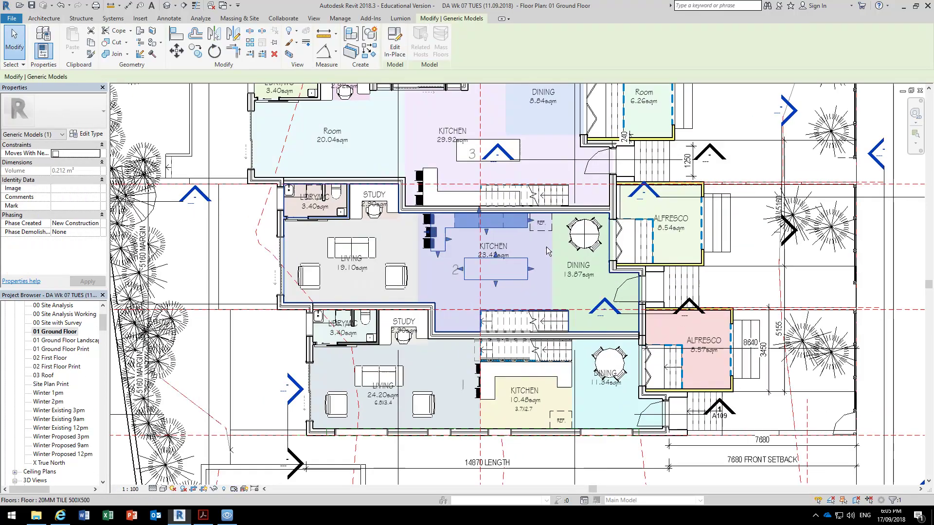
pyautogui.scroll(5, 491, 207)
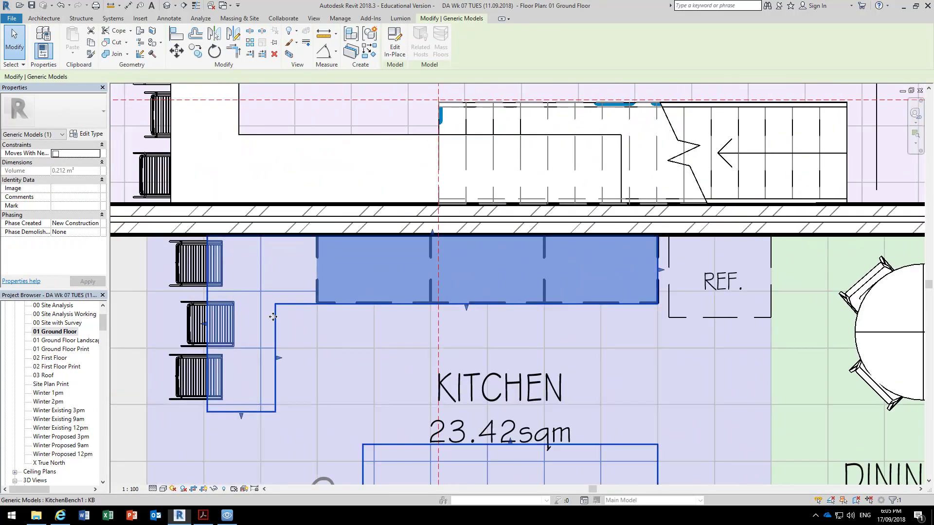
pyautogui.click(395, 42)
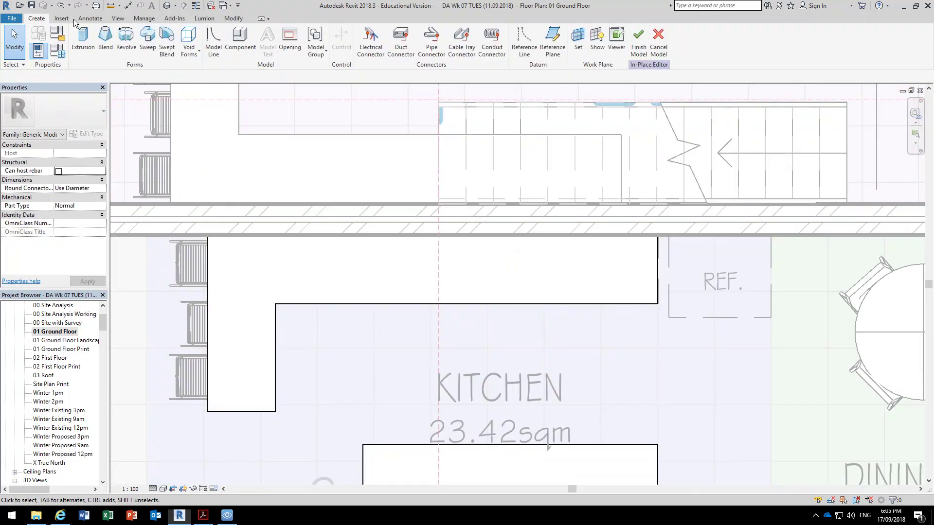
# Step: Start a sweep and sketch its first path segment along the benchtop's refrigerator-end edge, from the wall to the front corner
pyautogui.click(152, 43)
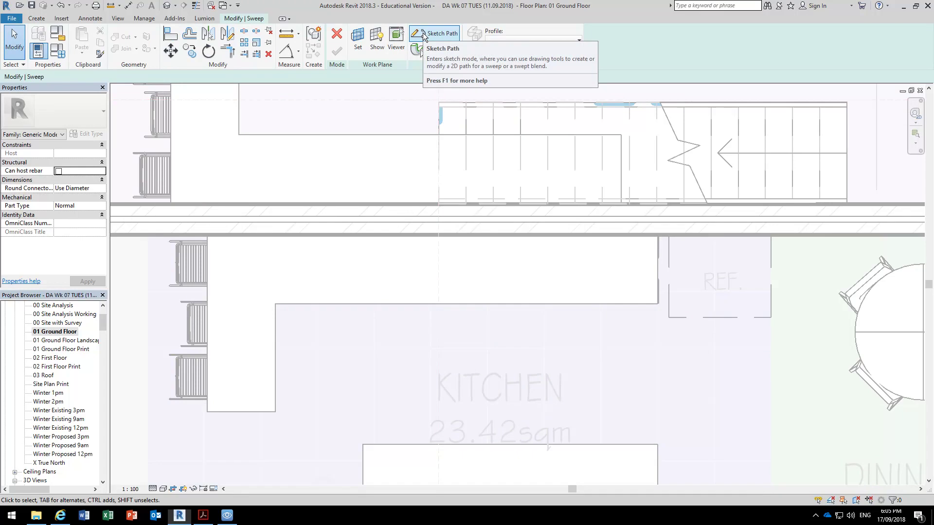
pyautogui.click(424, 35)
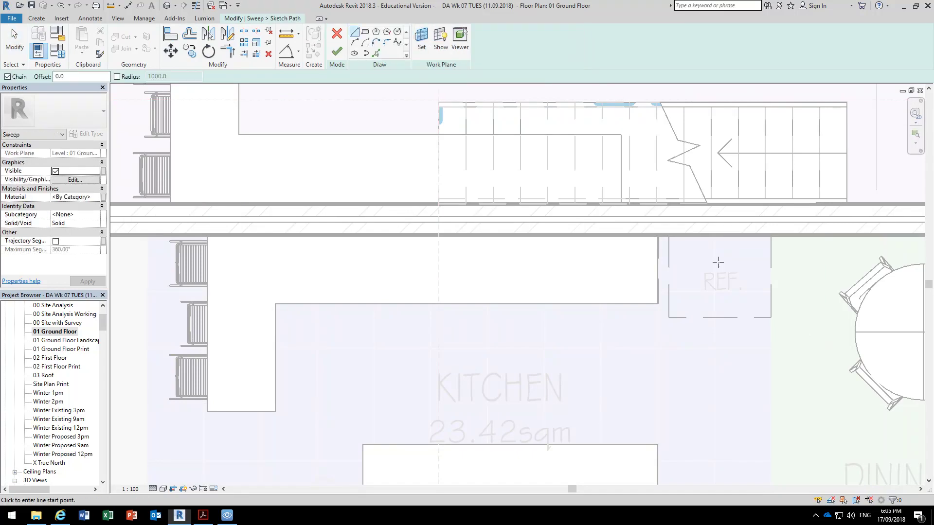
pyautogui.scroll(2, 673, 233)
pyautogui.scroll(3, 673, 234)
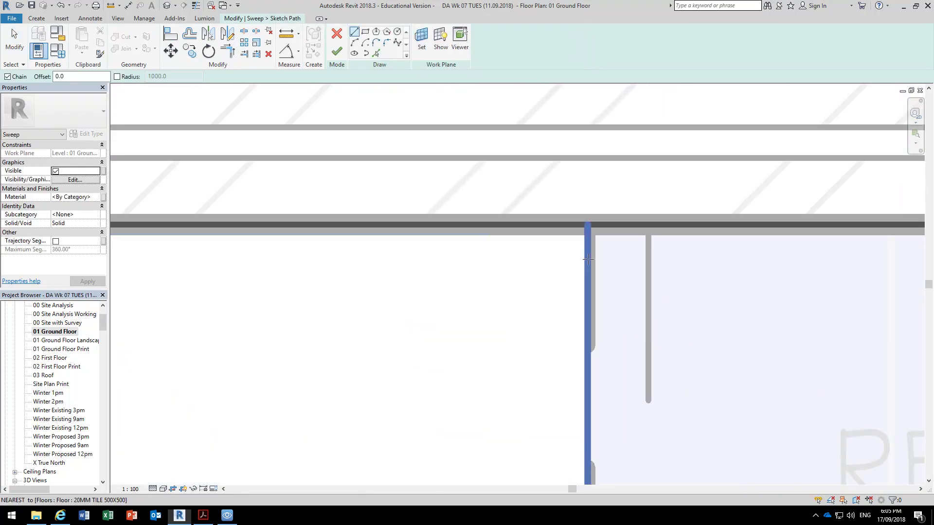
pyautogui.scroll(2, 594, 232)
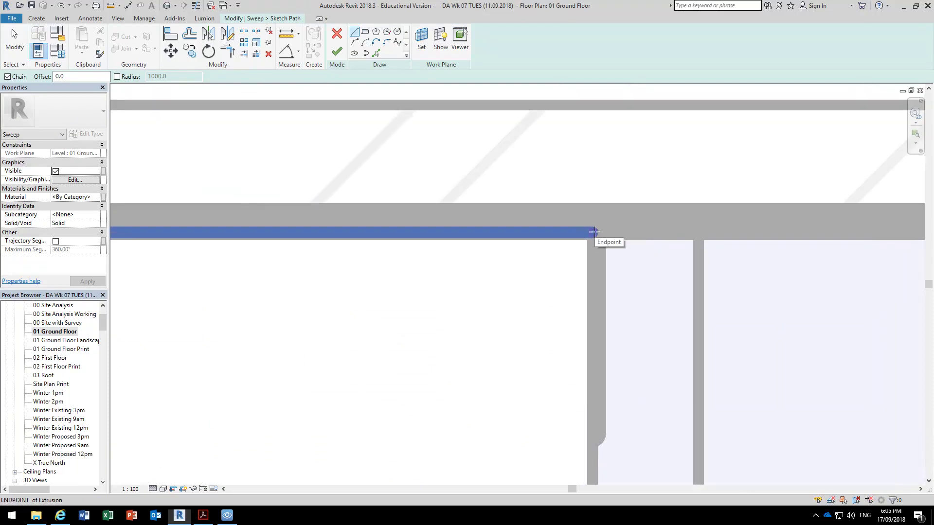
pyautogui.click(594, 232)
pyautogui.scroll(2, 604, 375)
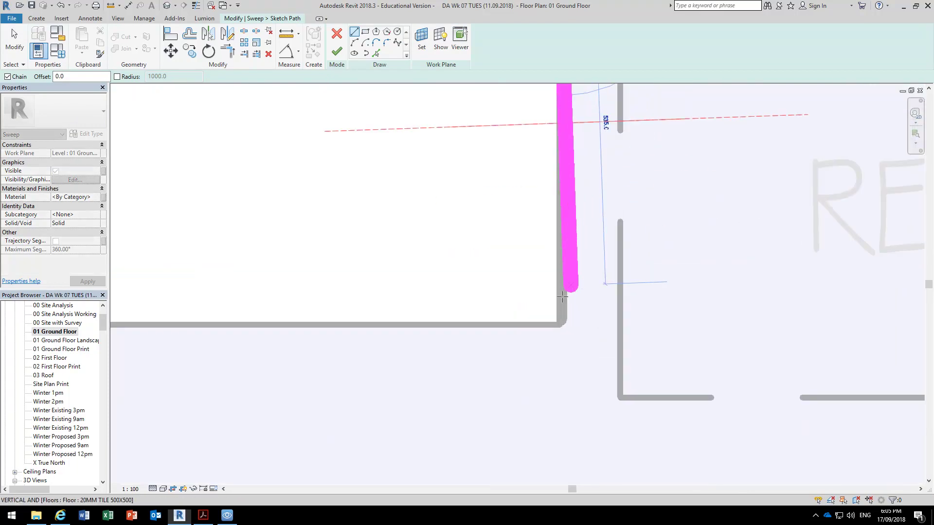
pyautogui.click(561, 323)
# Step: Continue the sweep path 3370 mm along the benchtop's long front edge to the inner corner of the L
pyautogui.moveTo(417, 309); pyautogui.dragTo(695, 309, button='middle')
pyautogui.scroll(-2, 694, 309)
pyautogui.scroll(-3, 448, 290)
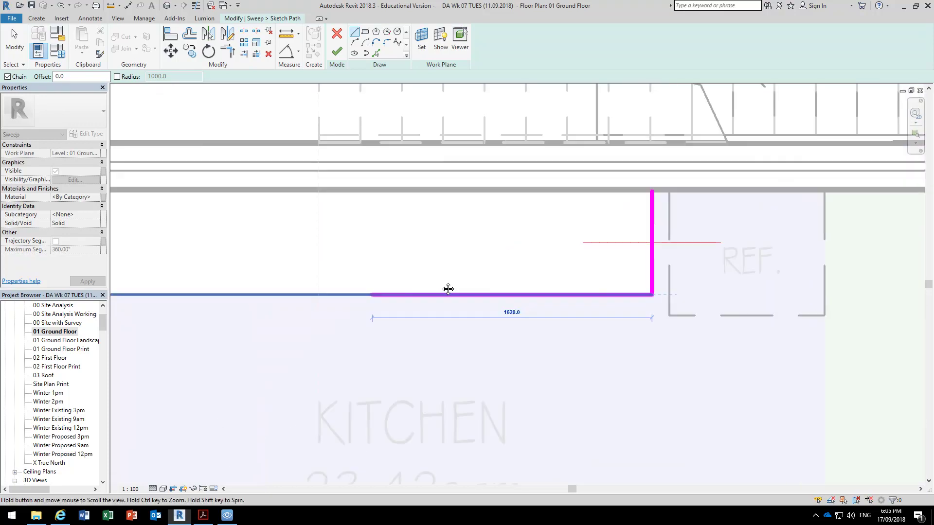
pyautogui.scroll(2, 309, 240)
pyautogui.click(323, 240)
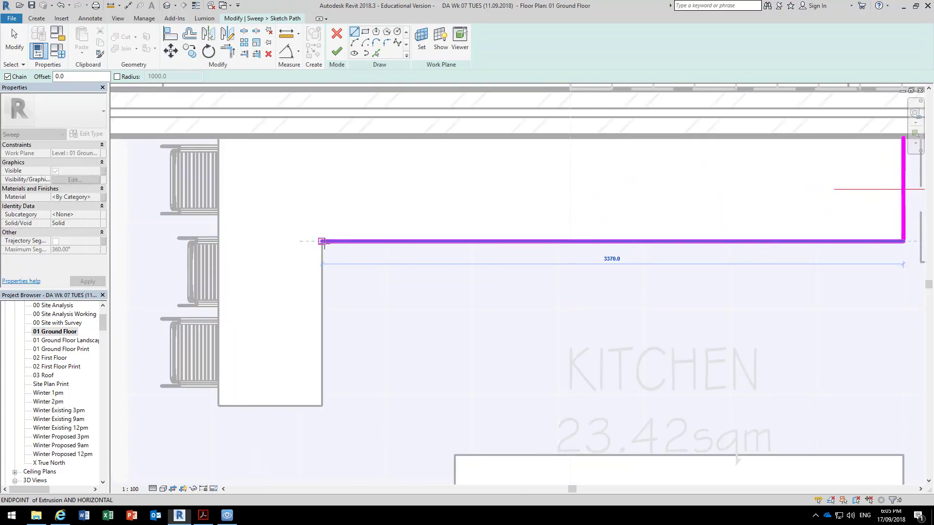
# Step: Trace the path around the benchtop's short leg, including its 600 mm end and stool-side edge up to the wall, and finish the path sketch
pyautogui.click(322, 405)
pyautogui.click(219, 406)
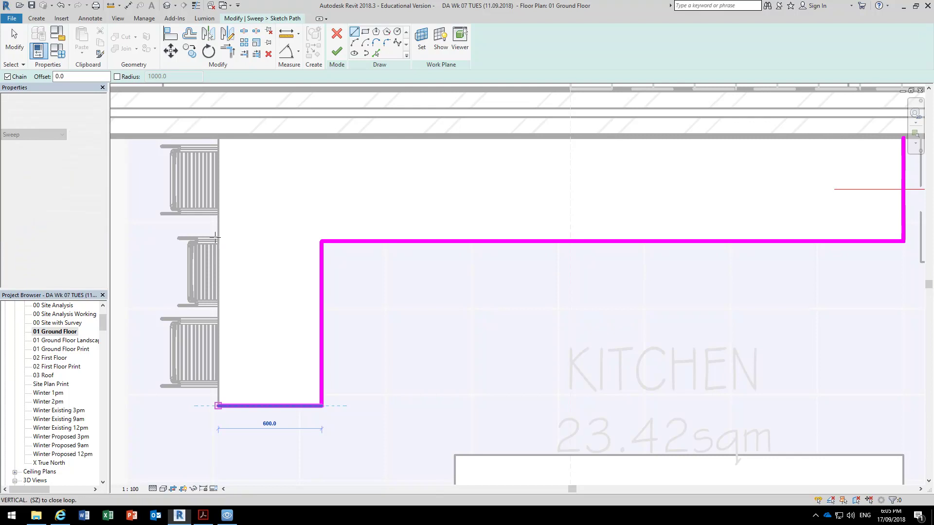
pyautogui.click(219, 137)
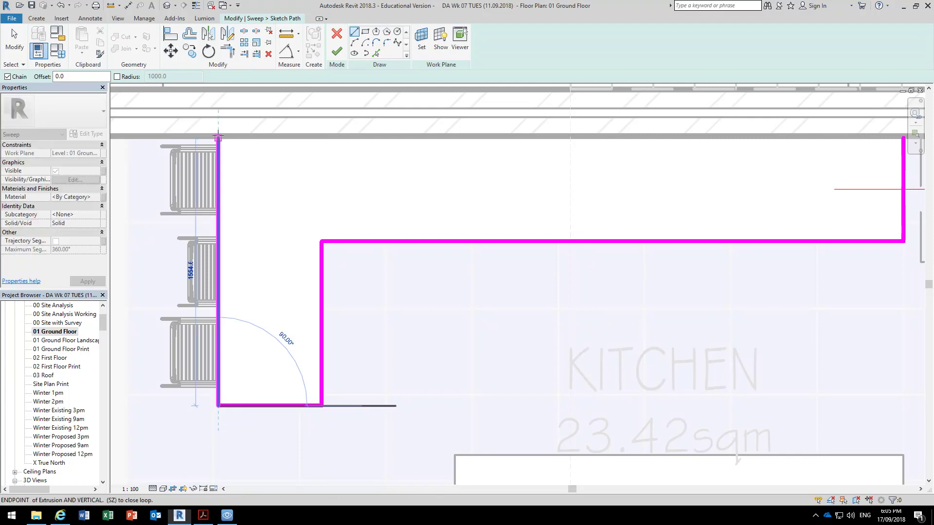
pyautogui.rightClick(349, 179)
pyautogui.click(368, 185)
pyautogui.scroll(-3, 379, 212)
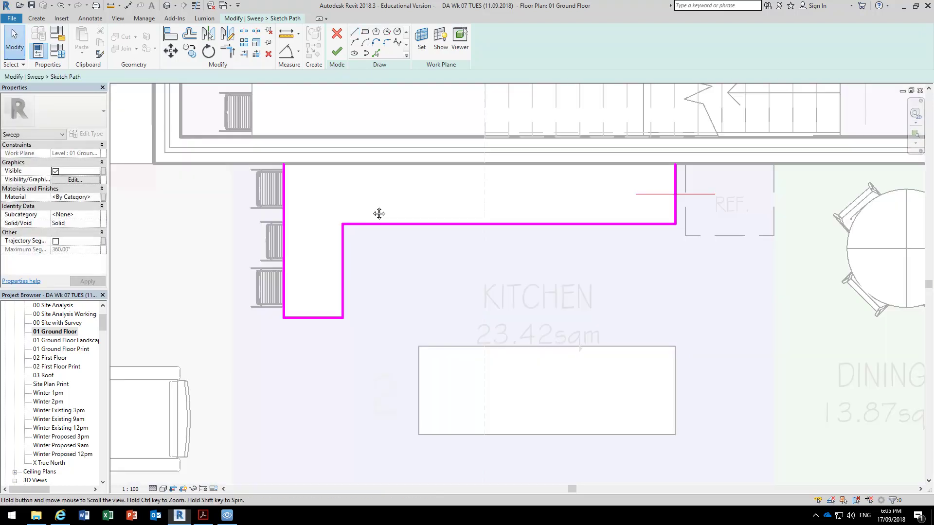
pyautogui.scroll(2, 404, 317)
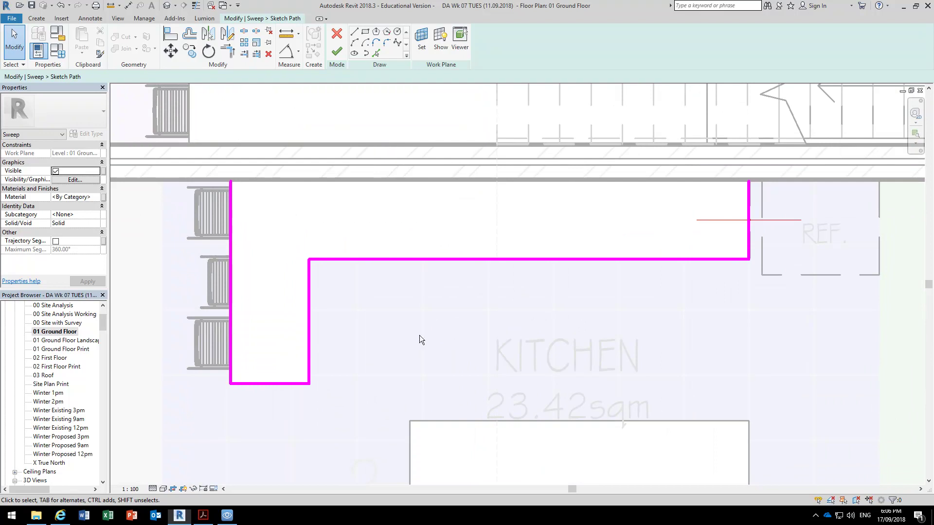
pyautogui.click(336, 51)
# Step: Start editing the sweep's sketched profile, opening Section 1-1 as the sketching view
pyautogui.scroll(-2, 419, 313)
pyautogui.moveTo(418, 314); pyautogui.dragTo(419, 306, button='middle')
pyautogui.moveTo(544, 320); pyautogui.dragTo(513, 338, button='middle')
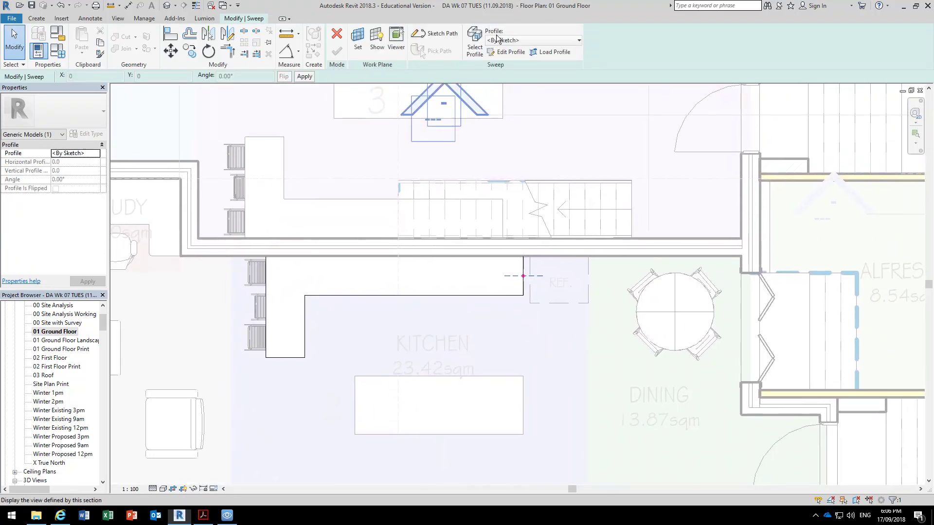
pyautogui.scroll(-5, 536, 298)
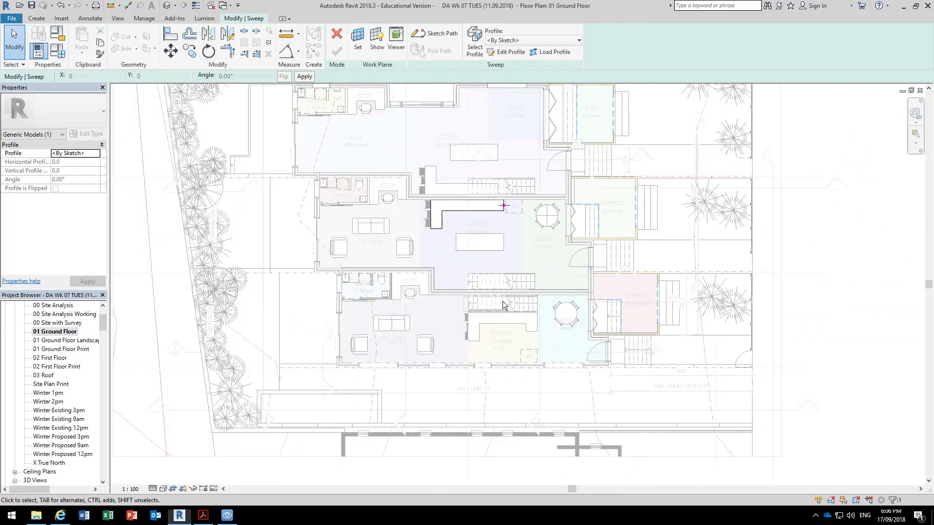
pyautogui.moveTo(505, 233); pyautogui.dragTo(489, 294, button='middle')
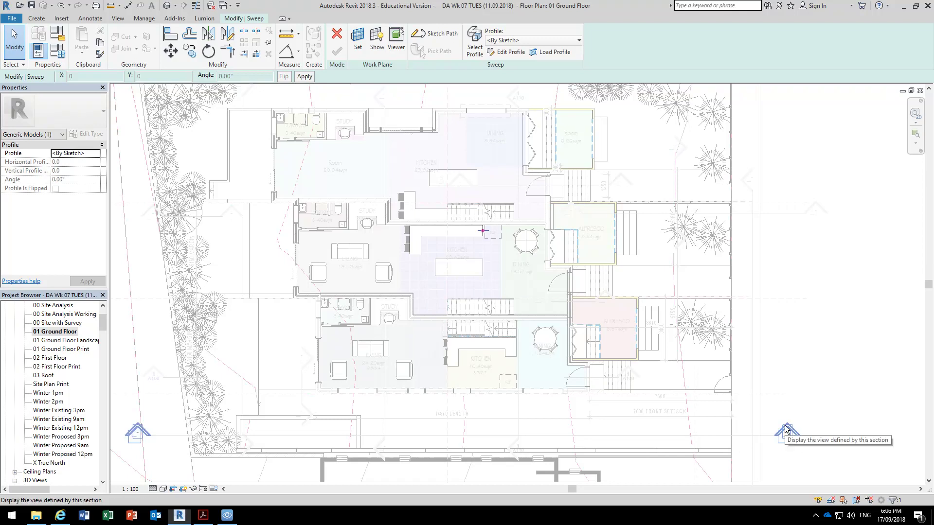
pyautogui.scroll(5, 477, 203)
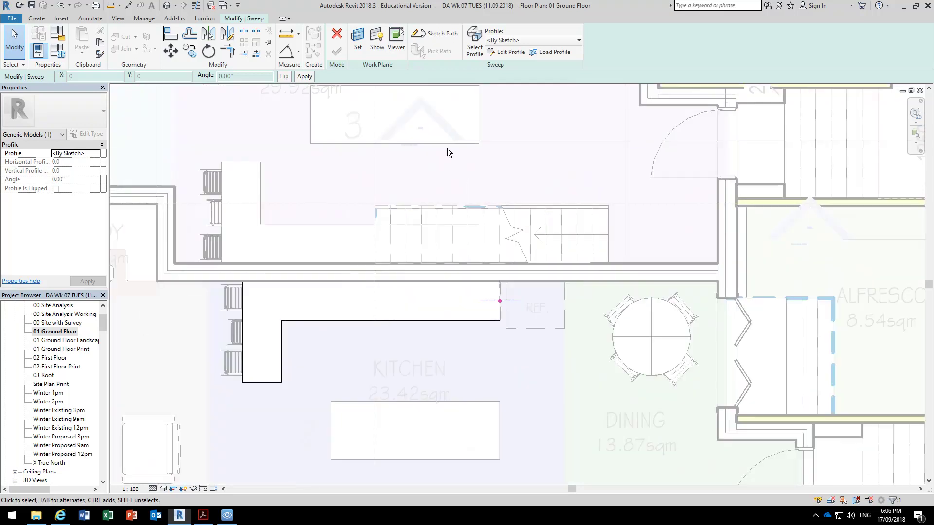
pyautogui.click(507, 52)
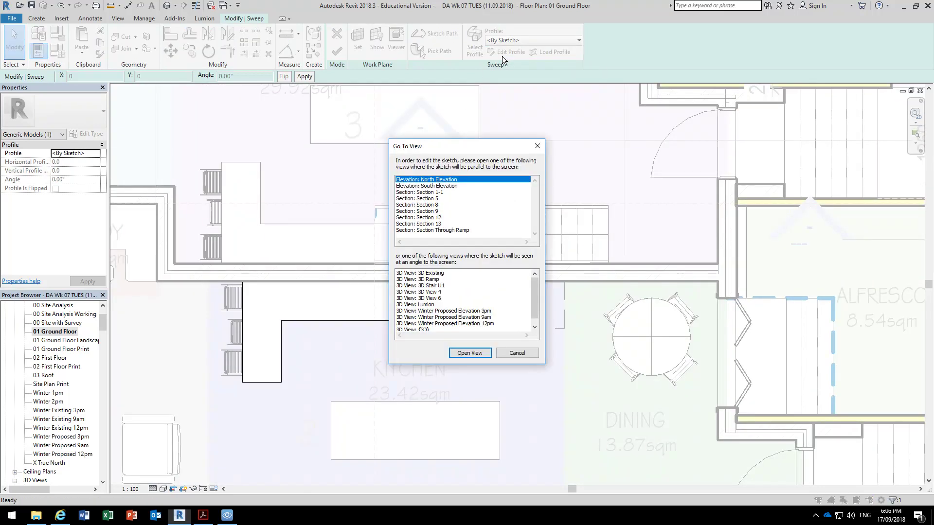
pyautogui.click(422, 193)
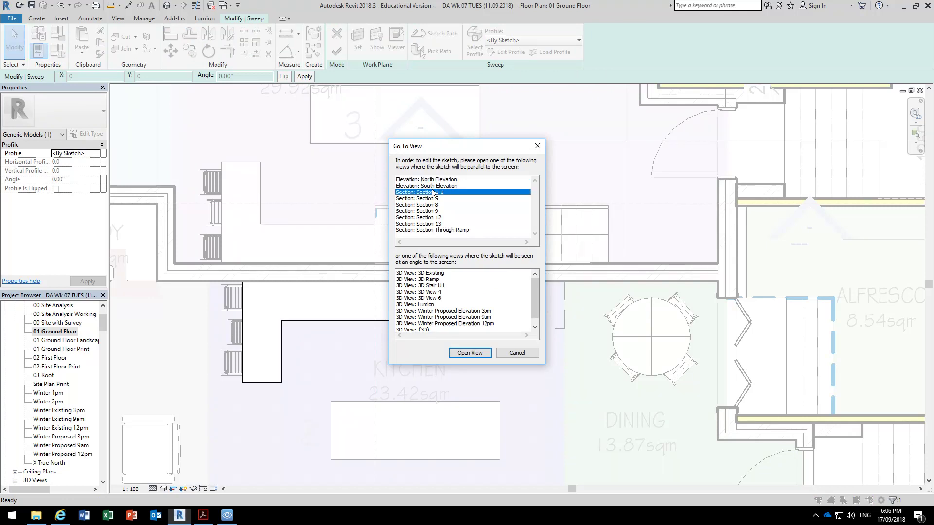
pyautogui.click(461, 352)
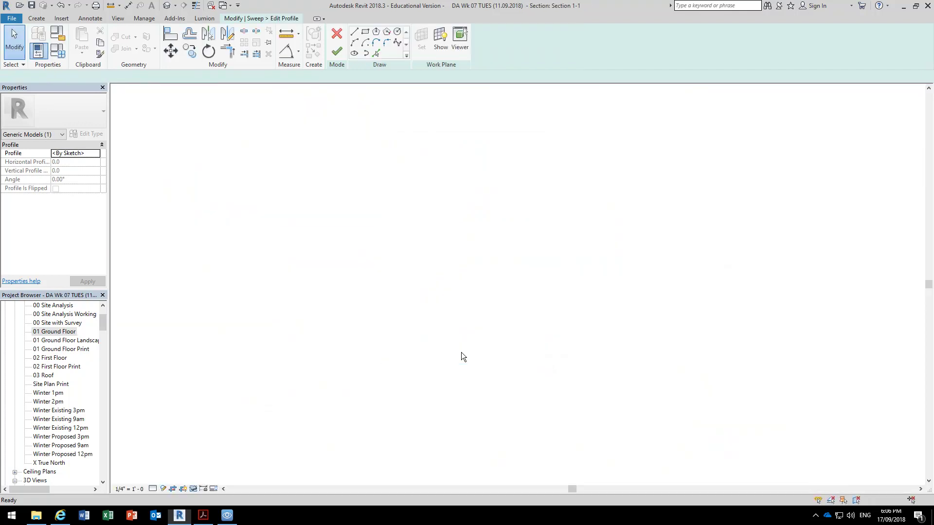
# Step: Set the Section 1-1 view to Wireframe and look for the kitchen benchtop and its profile location behind the stairs
pyautogui.scroll(5, 560, 314)
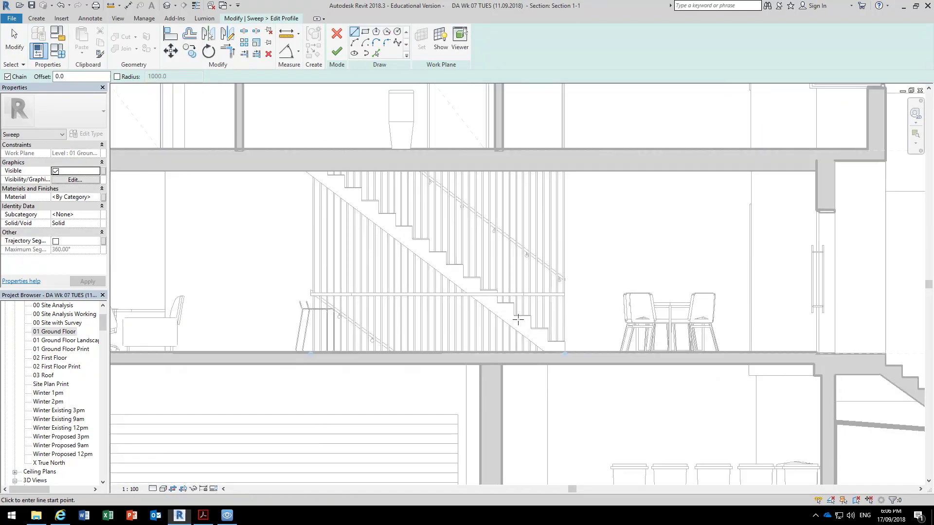
pyautogui.scroll(-2, 291, 309)
pyautogui.scroll(2, 302, 295)
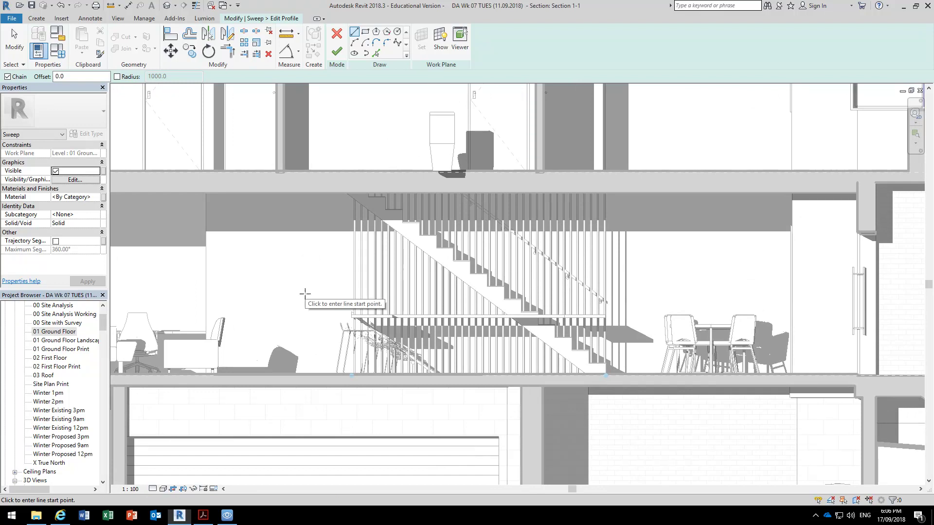
pyautogui.click(164, 489)
pyautogui.click(181, 431)
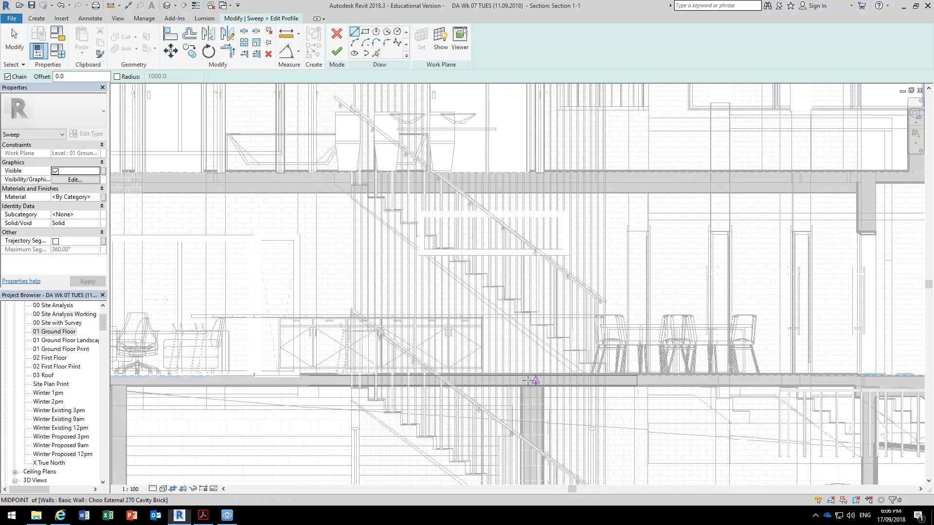
pyautogui.scroll(3, 350, 402)
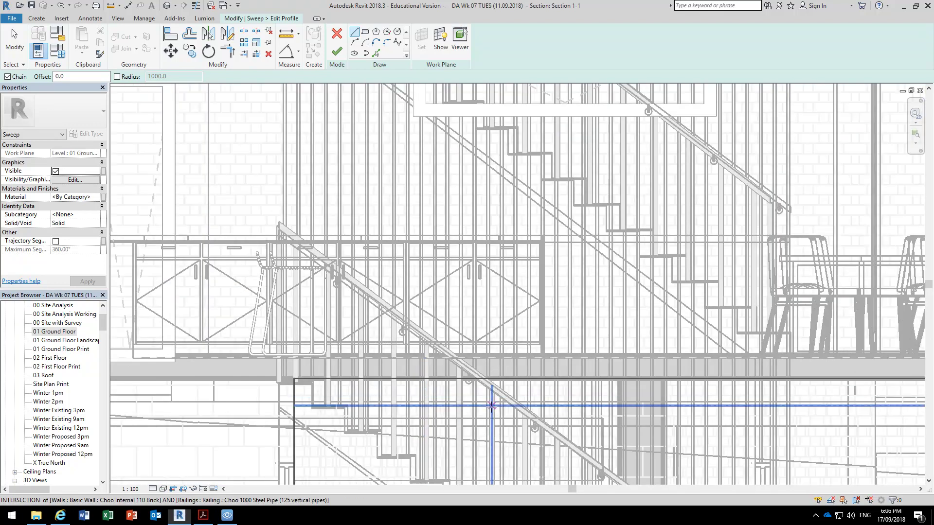
pyautogui.scroll(-2, 272, 363)
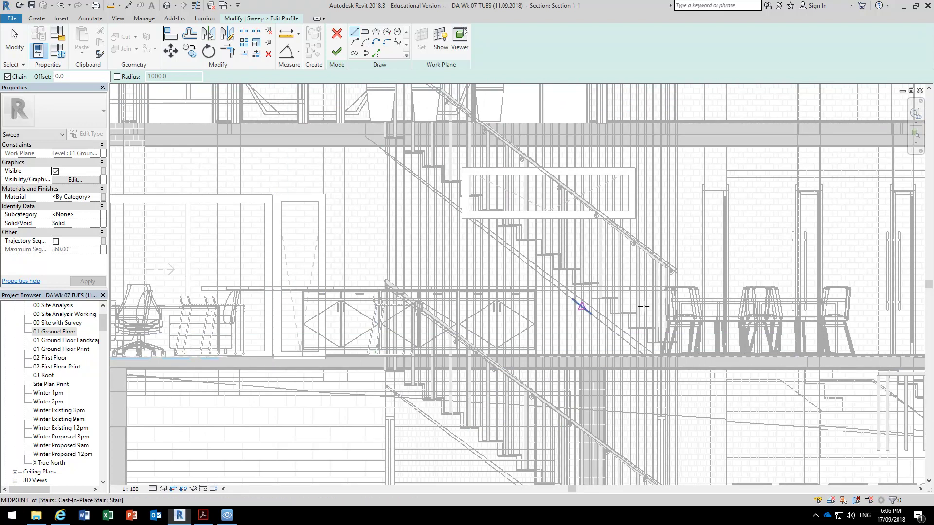
pyautogui.moveTo(393, 297); pyautogui.dragTo(487, 289, button='middle')
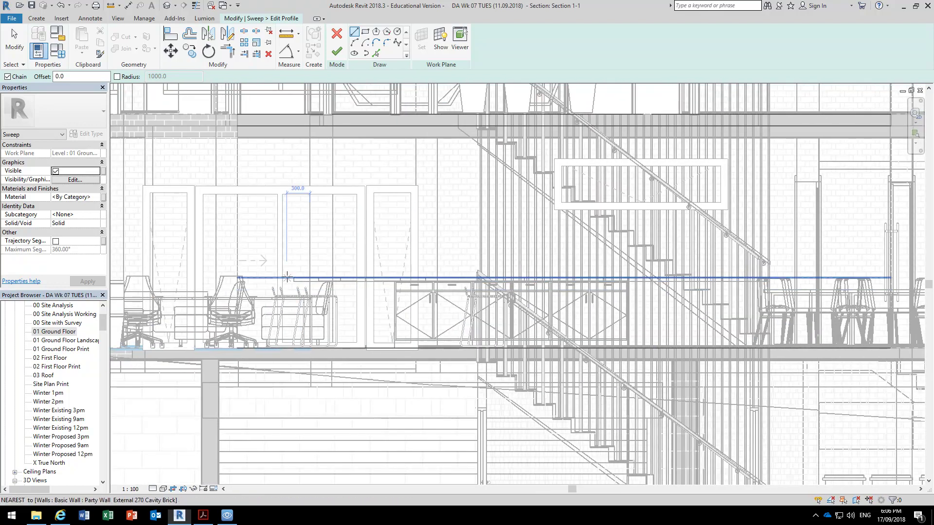
pyautogui.scroll(-3, 293, 278)
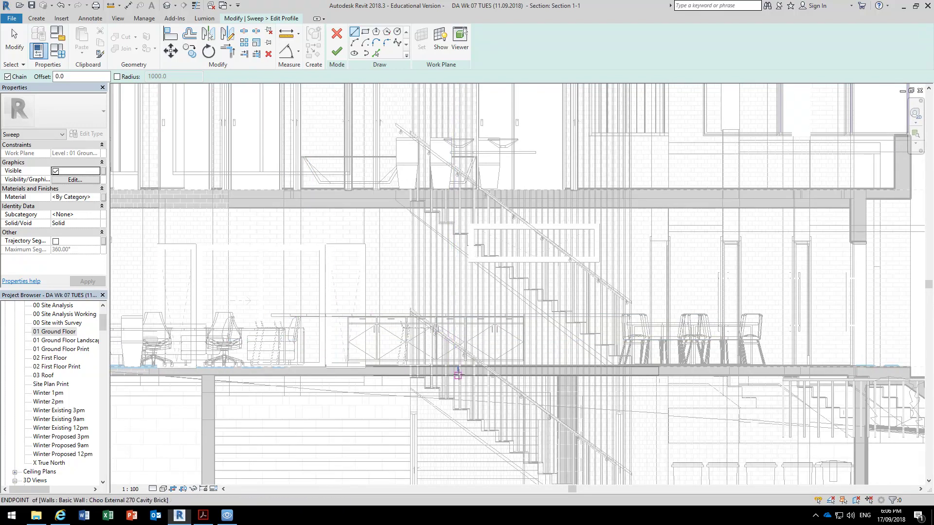
# Step: Return to the 01 Ground Floor plan, check the profile's reference plane beside the refrigerator, and discard the profile sketch
pyautogui.doubleClick(54, 331)
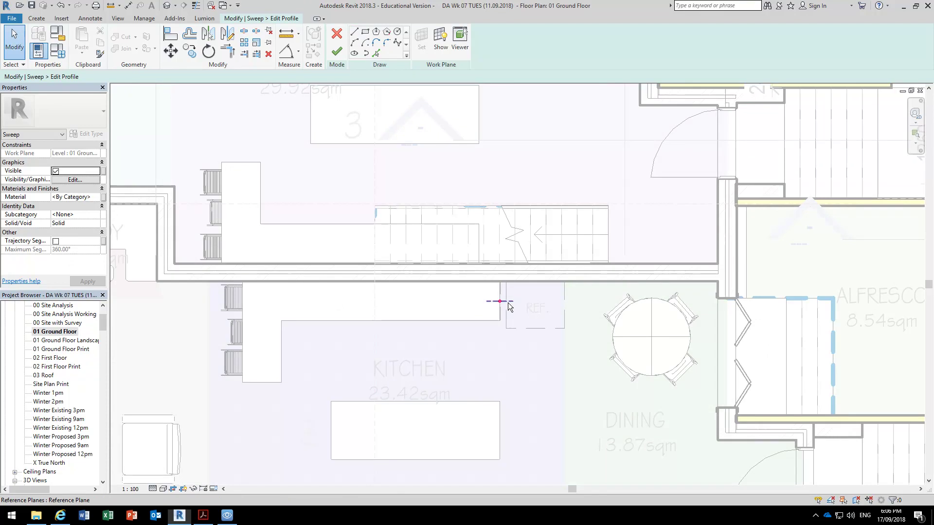
pyautogui.click(507, 303)
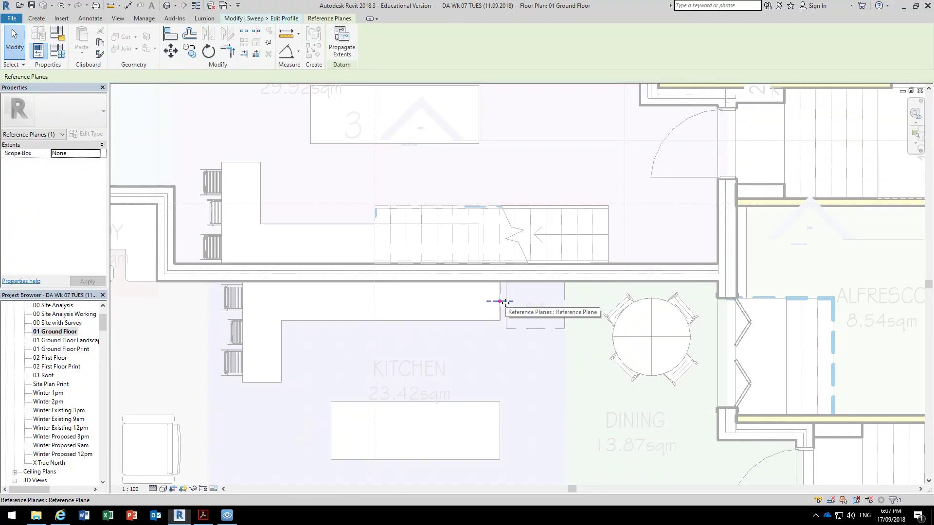
pyautogui.click(441, 278)
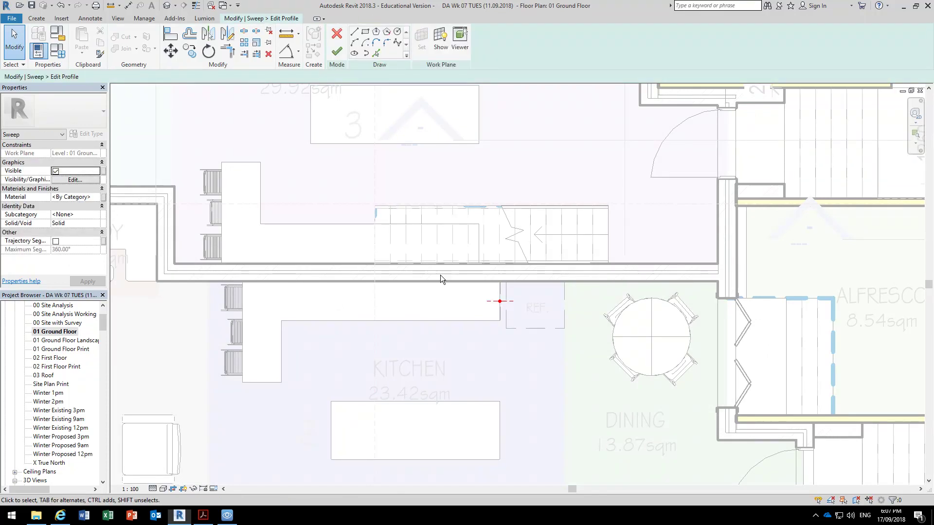
pyautogui.click(337, 33)
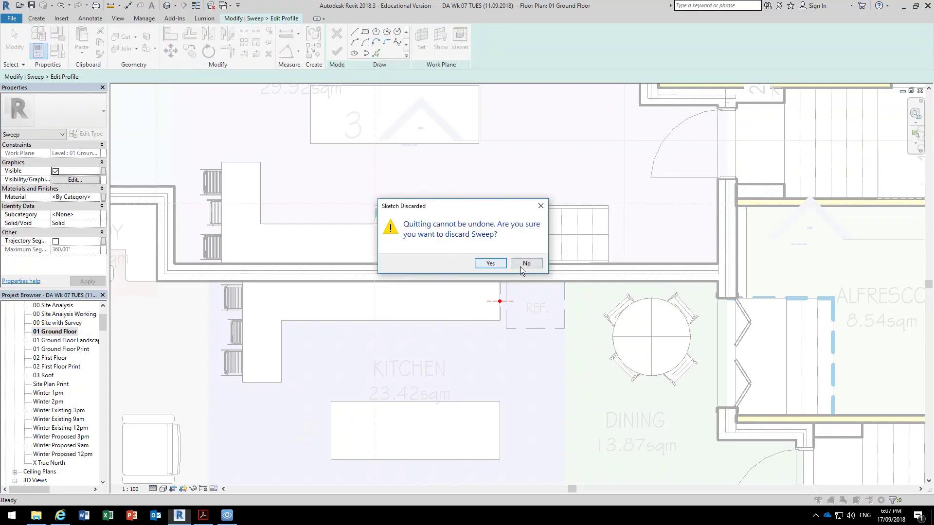
pyautogui.click(521, 266)
pyautogui.moveTo(424, 154); pyautogui.dragTo(448, 185, button='middle')
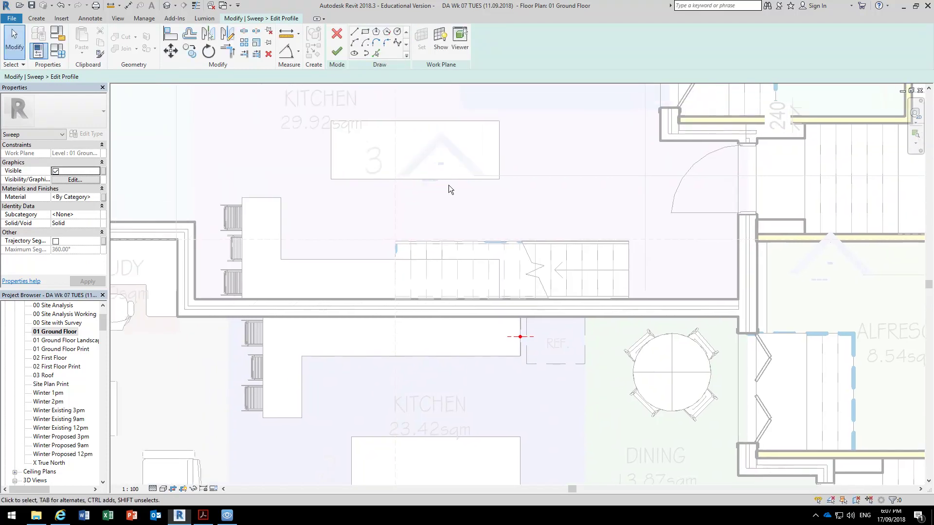
pyautogui.click(336, 35)
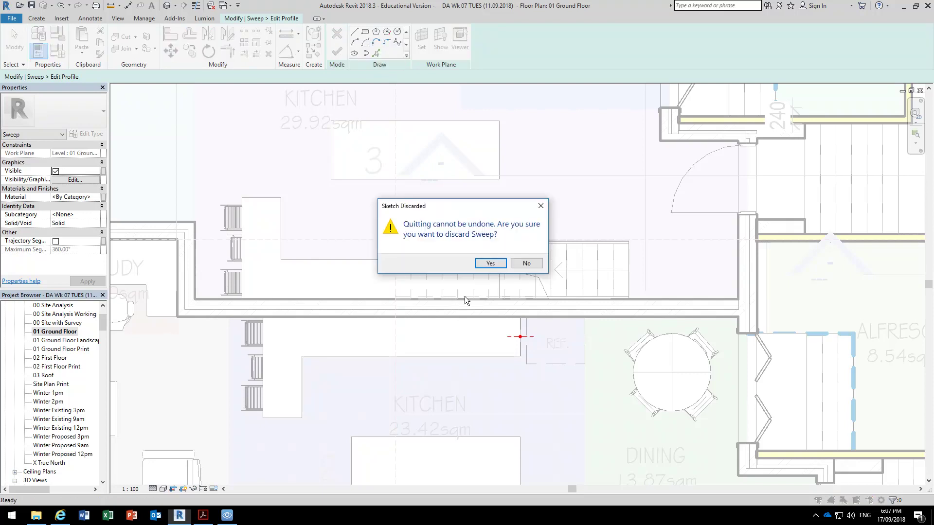
pyautogui.click(490, 263)
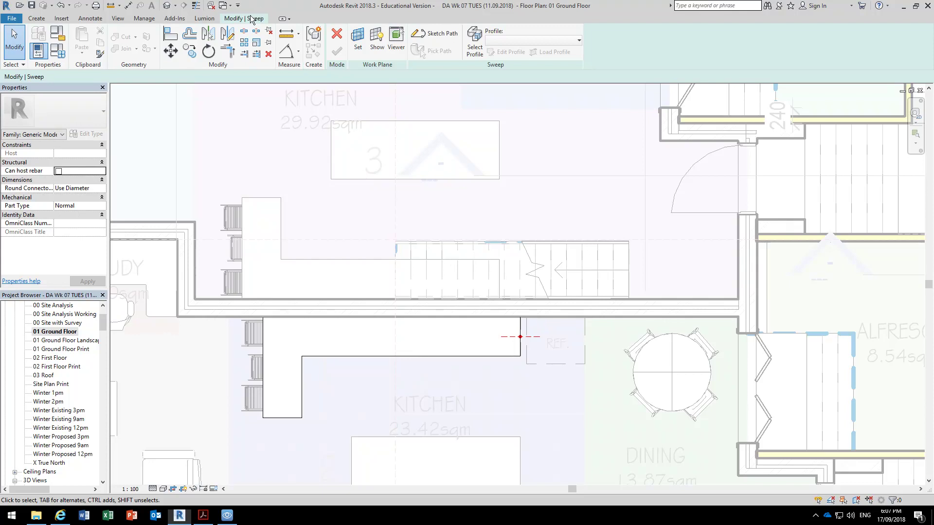
# Step: Draw a vertical reference plane along the benchtop's refrigerator-end edge, from the wall to beyond the front corner
pyautogui.click(37, 18)
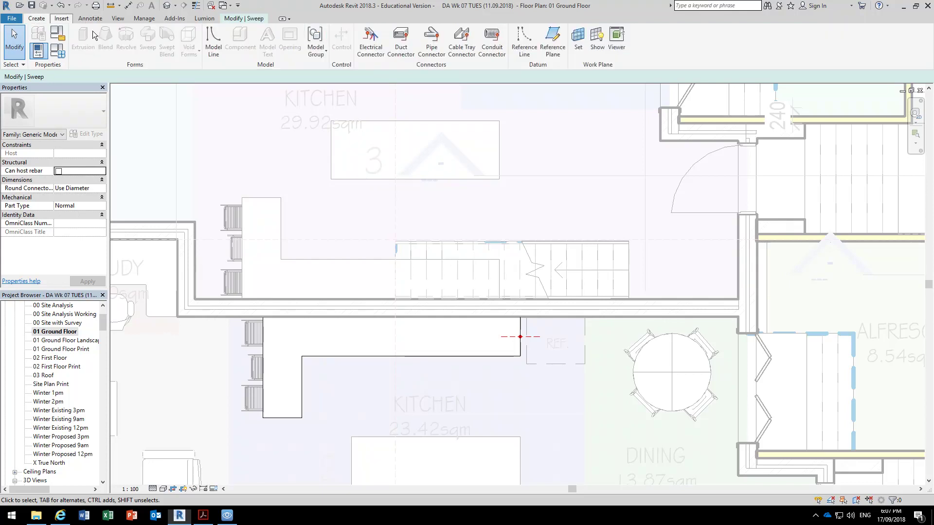
pyautogui.click(554, 39)
pyautogui.scroll(5, 520, 335)
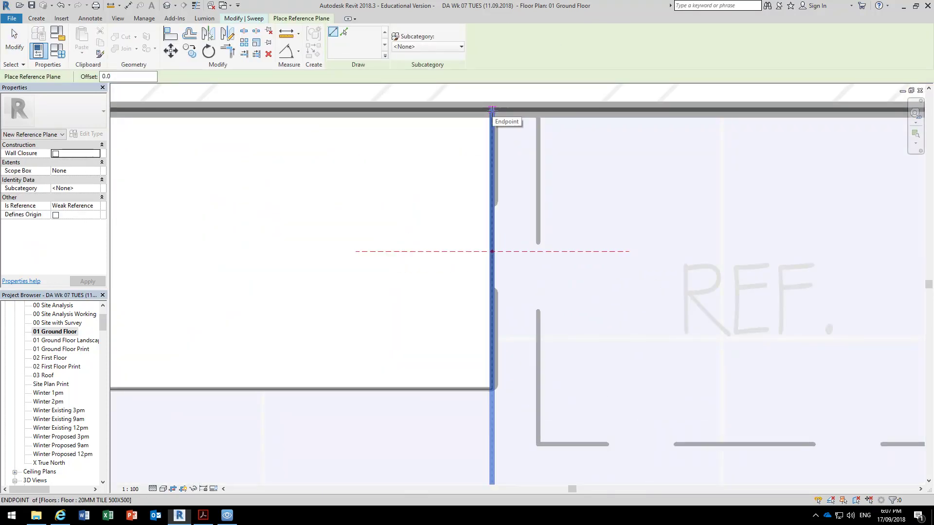
pyautogui.click(492, 109)
pyautogui.scroll(-4, 492, 195)
pyautogui.click(492, 313)
pyautogui.rightClick(344, 202)
pyautogui.click(369, 210)
pyautogui.rightClick(375, 215)
pyautogui.click(386, 220)
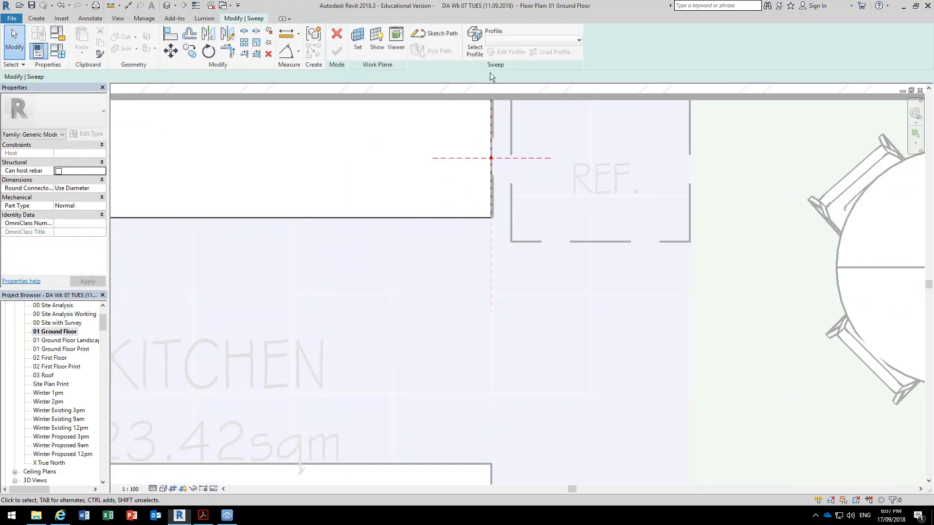
# Step: Reopen the sweep's sketched profile for editing, using Section 1-1 as the sketching view
pyautogui.click(474, 41)
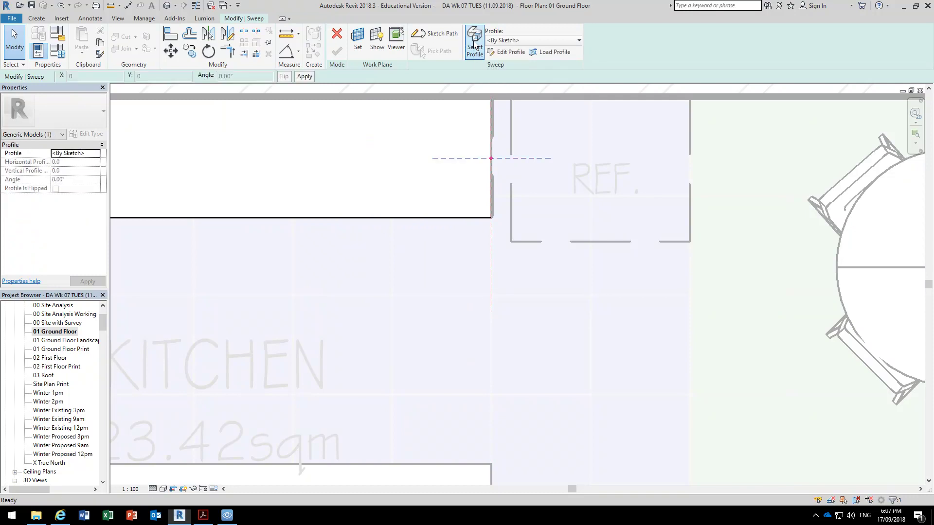
pyautogui.click(502, 50)
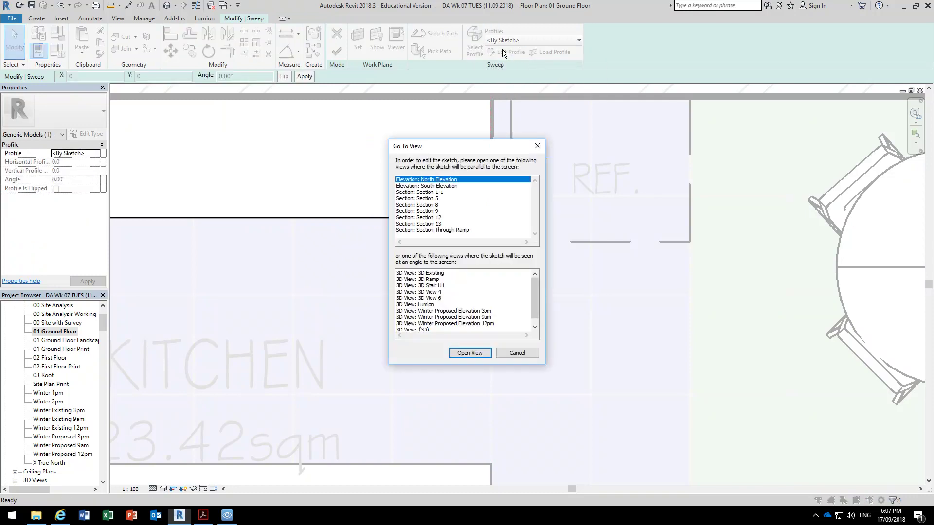
pyautogui.click(424, 192)
pyautogui.click(470, 354)
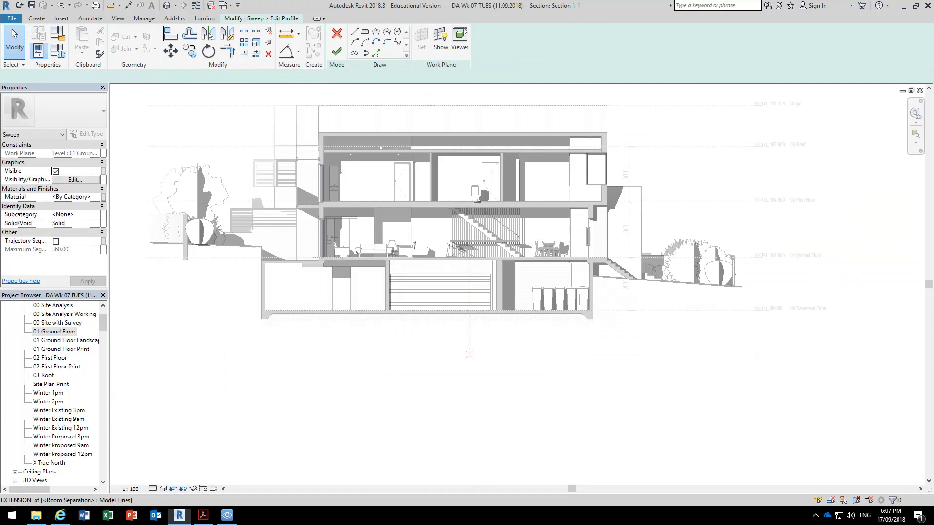
# Step: Display the Section 1-1 view in Wireframe and locate the kitchen benchtop behind the stairs
pyautogui.scroll(3, 458, 209)
pyautogui.moveTo(375, 268); pyautogui.dragTo(455, 287, button='middle')
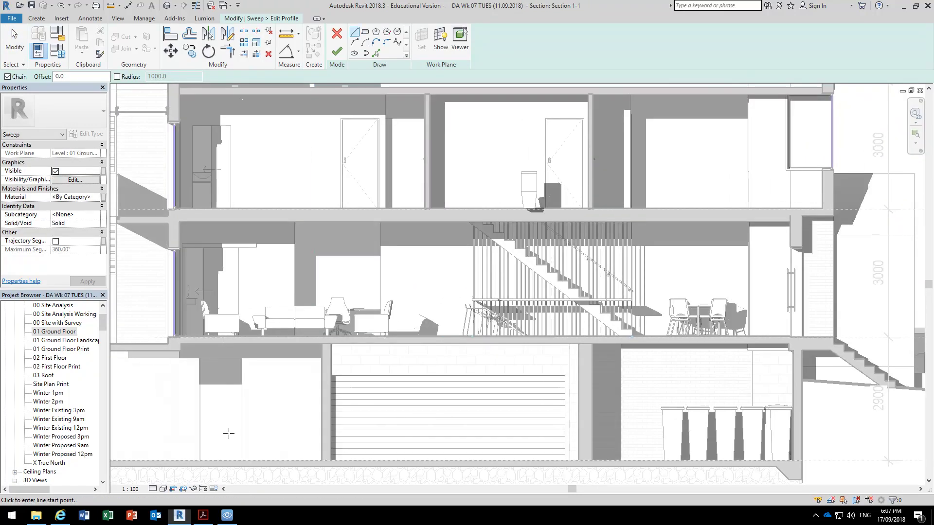
pyautogui.click(164, 489)
pyautogui.click(173, 430)
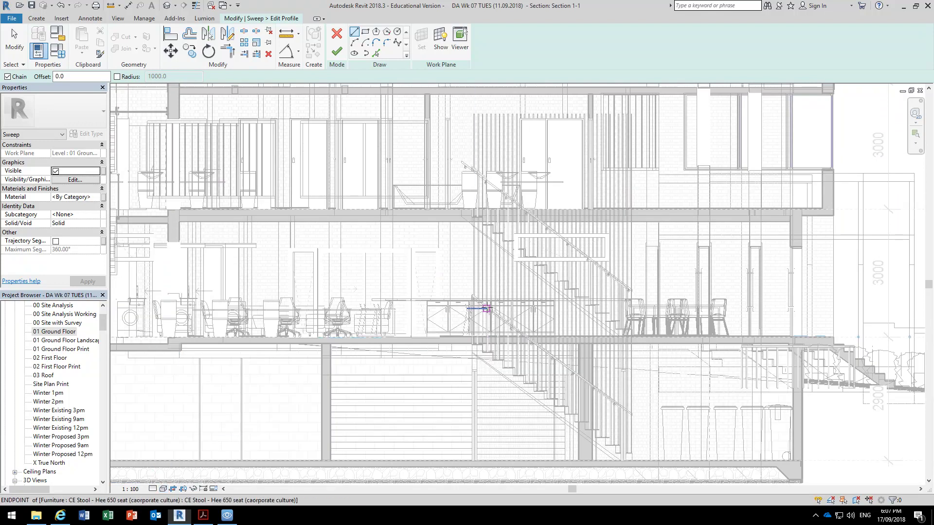
pyautogui.rightClick(453, 271)
pyautogui.click(489, 277)
pyautogui.scroll(1, 486, 282)
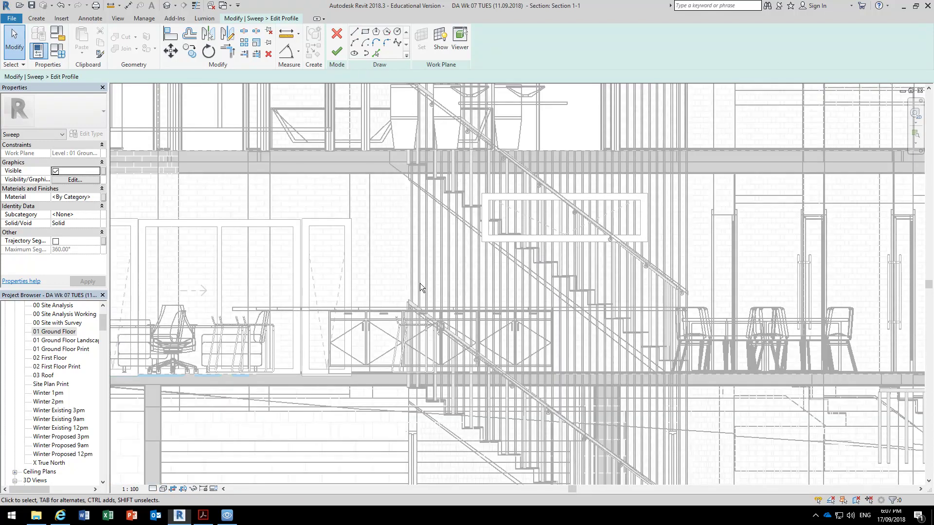
pyautogui.scroll(-2, 433, 298)
pyautogui.scroll(1, 429, 295)
pyautogui.scroll(-3, 430, 298)
pyautogui.scroll(2, 440, 305)
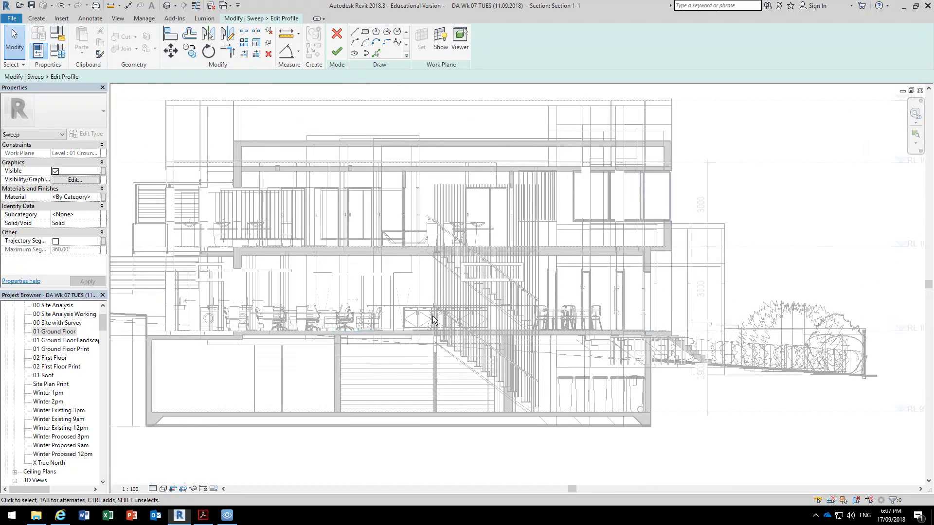
# Step: Make the Reference Planes annotation category visible in Section 1-1's visibility and graphic overrides
pyautogui.click(34, 137)
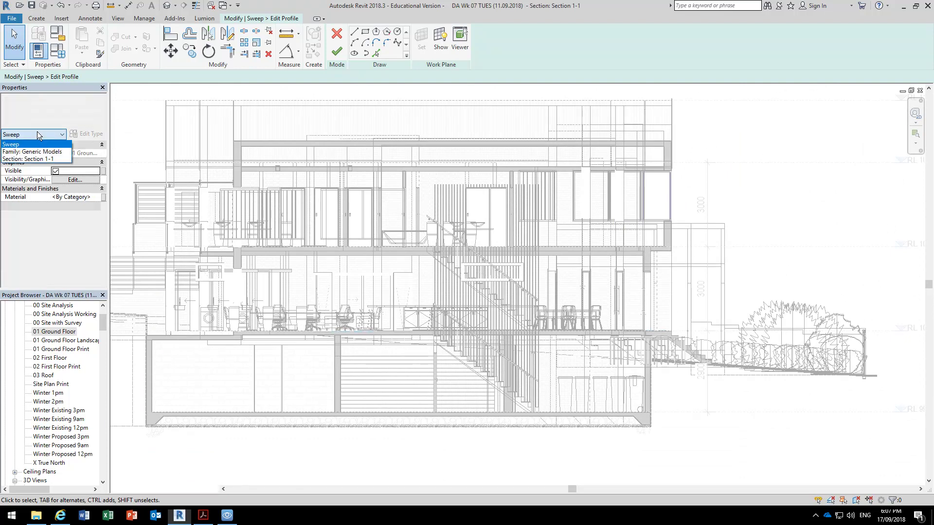
pyautogui.click(32, 160)
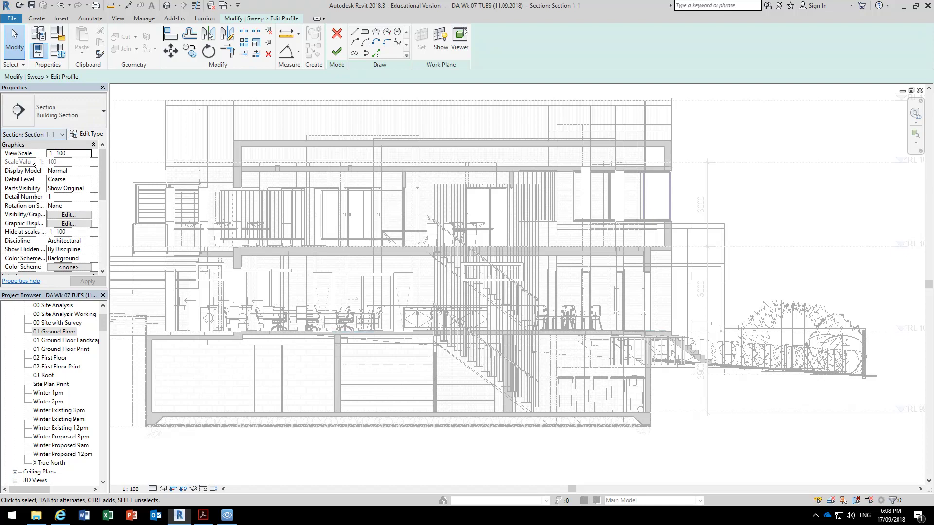
pyautogui.click(85, 133)
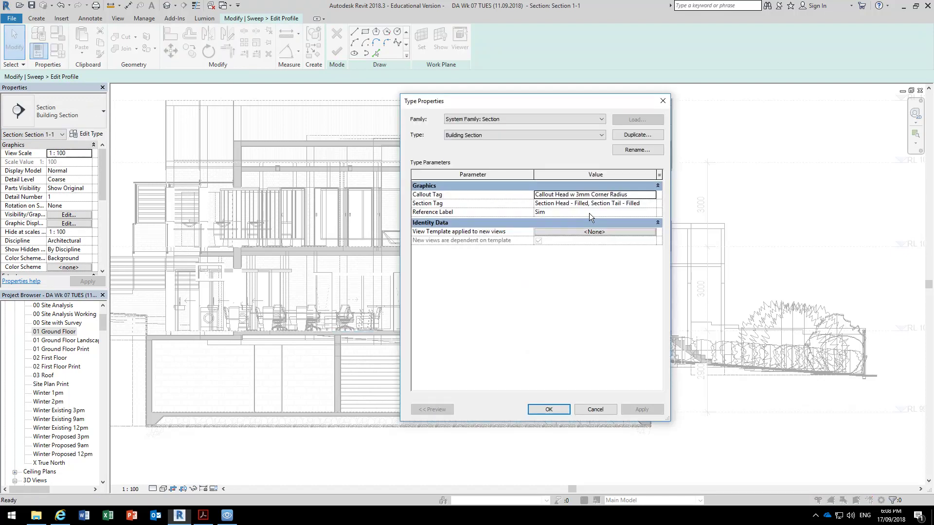
pyautogui.click(596, 409)
pyautogui.click(62, 215)
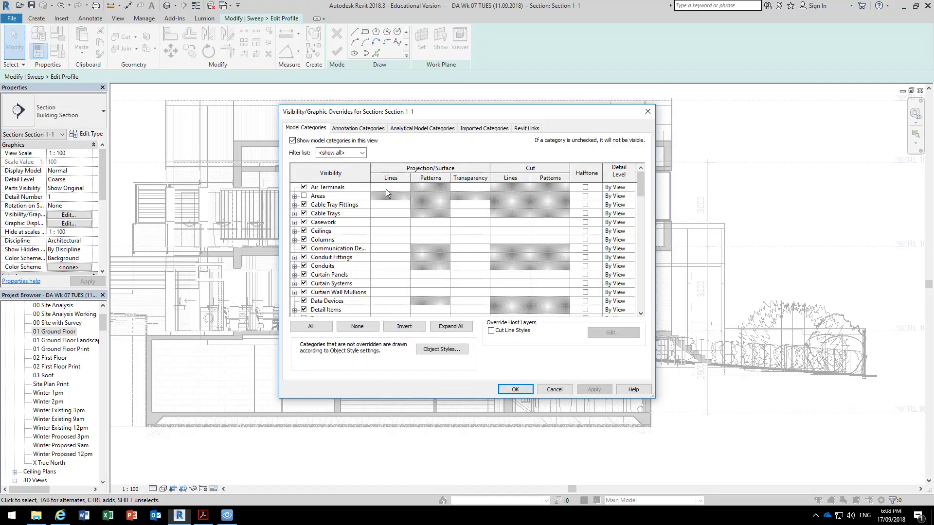
pyautogui.click(358, 129)
pyautogui.moveTo(640, 181); pyautogui.dragTo(639, 263)
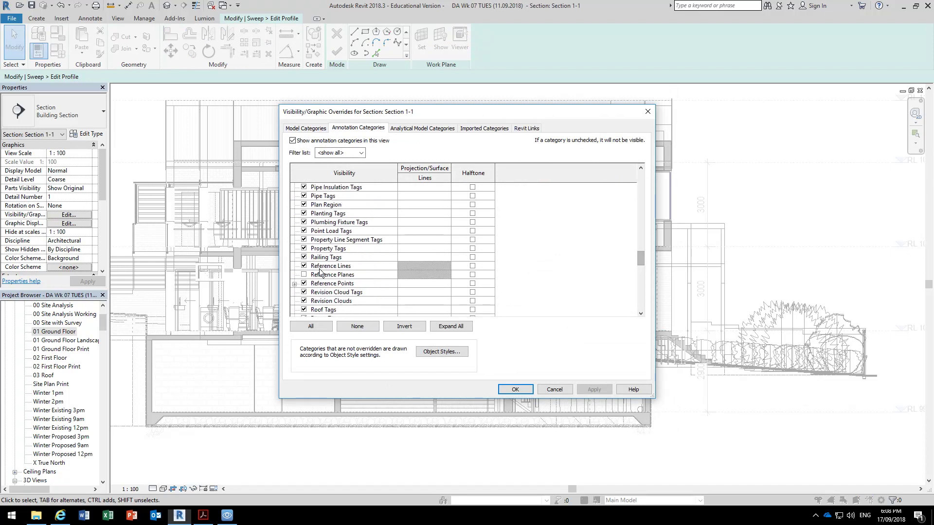
pyautogui.click(304, 275)
pyautogui.click(517, 390)
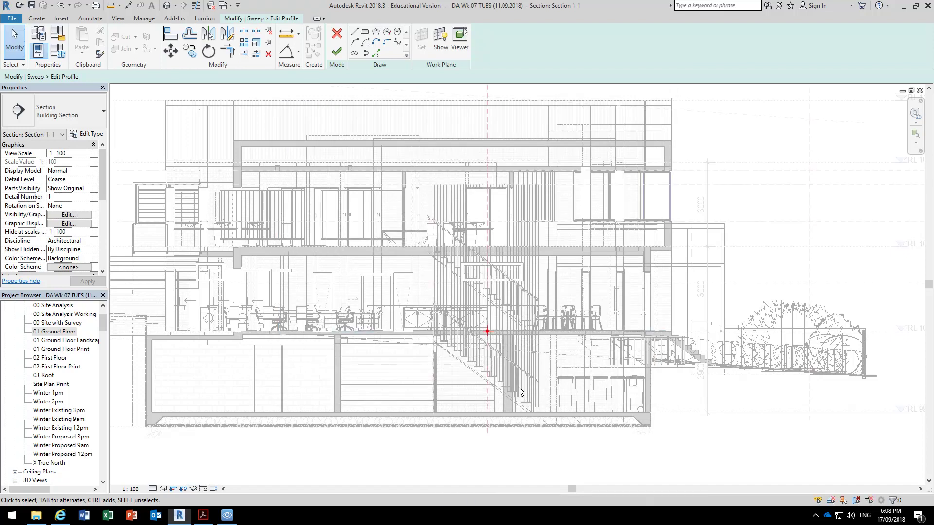
# Step: Draw a vertical 50 mm profile line on the reference plane, from the upper to the lower edge of the benchtop's end
pyautogui.scroll(5, 503, 340)
pyautogui.moveTo(503, 329); pyautogui.dragTo(486, 286, button='middle')
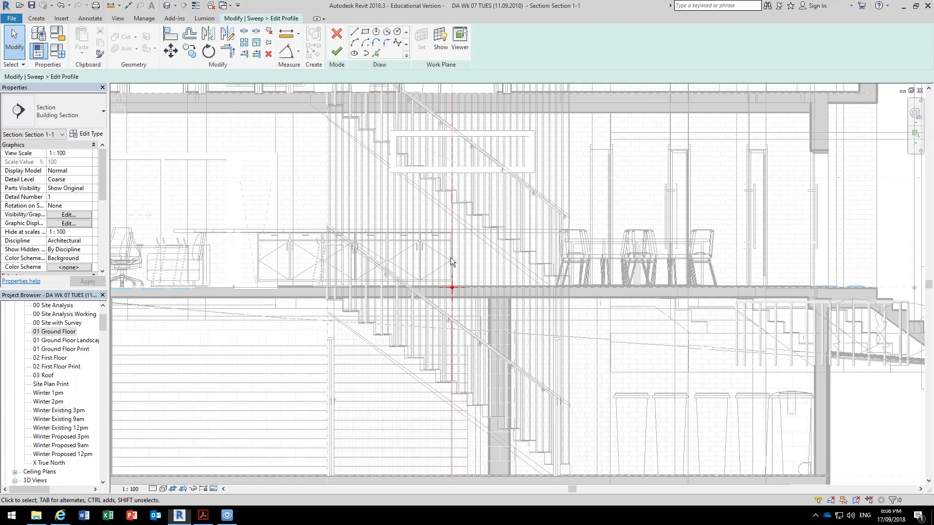
pyautogui.scroll(5, 456, 261)
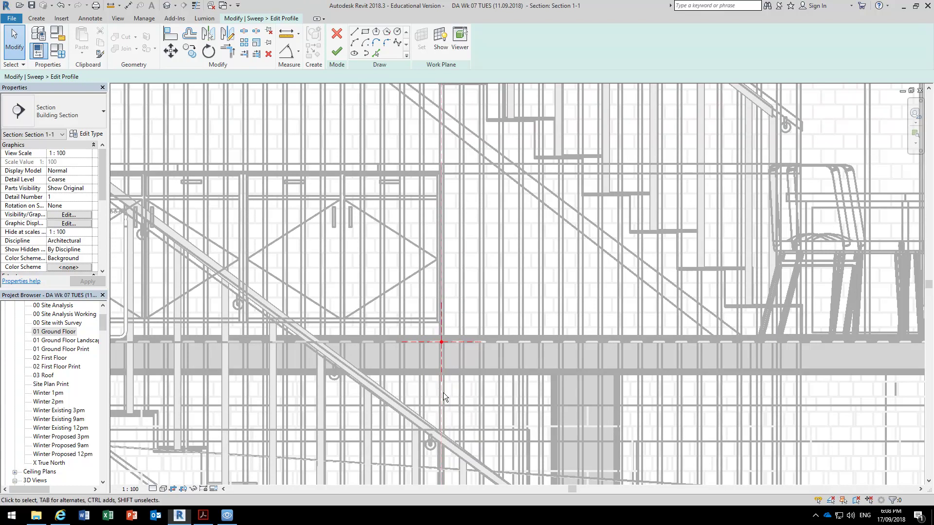
pyautogui.scroll(2, 443, 412)
pyautogui.scroll(1, 444, 411)
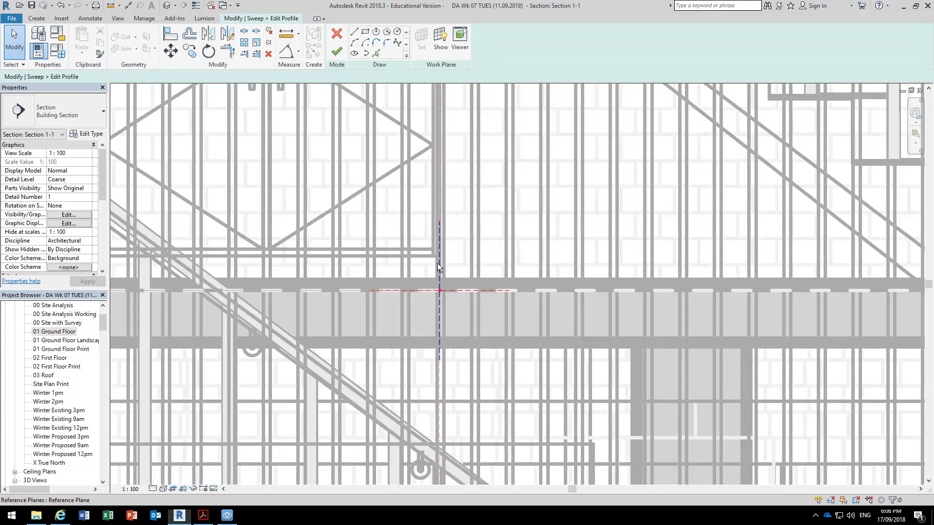
pyautogui.moveTo(387, 186); pyautogui.dragTo(432, 374, button='middle')
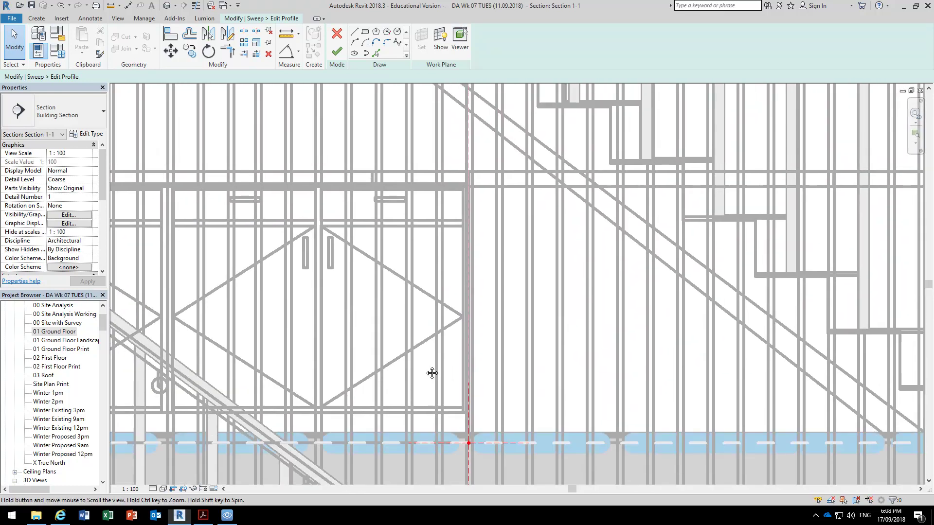
pyautogui.scroll(3, 465, 168)
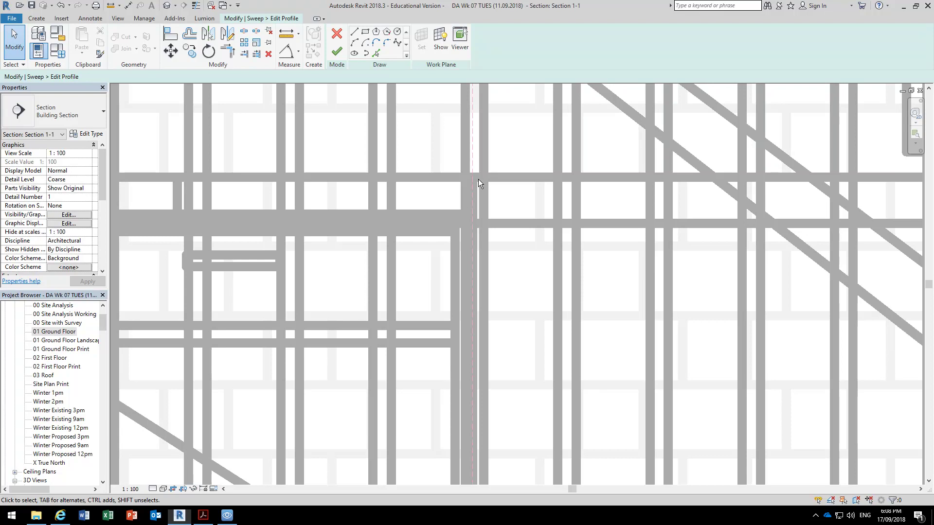
pyautogui.scroll(2, 472, 184)
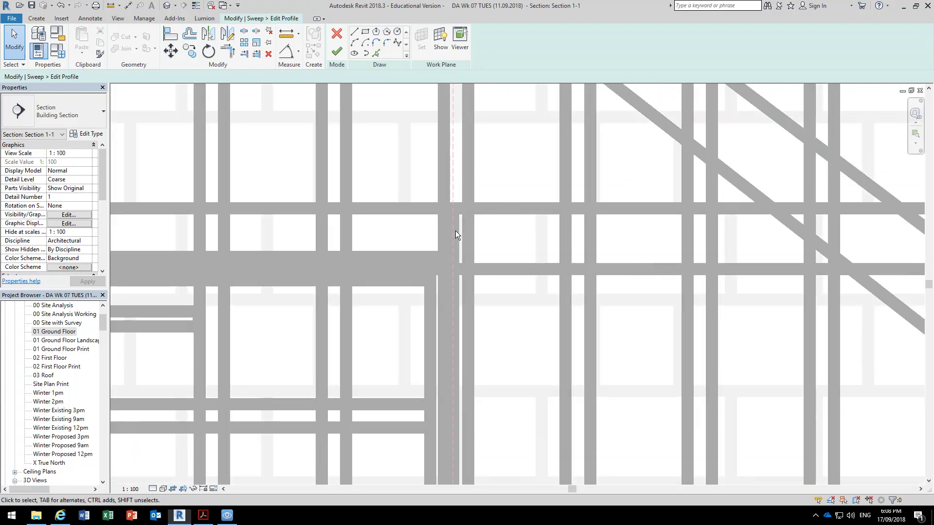
pyautogui.click(355, 34)
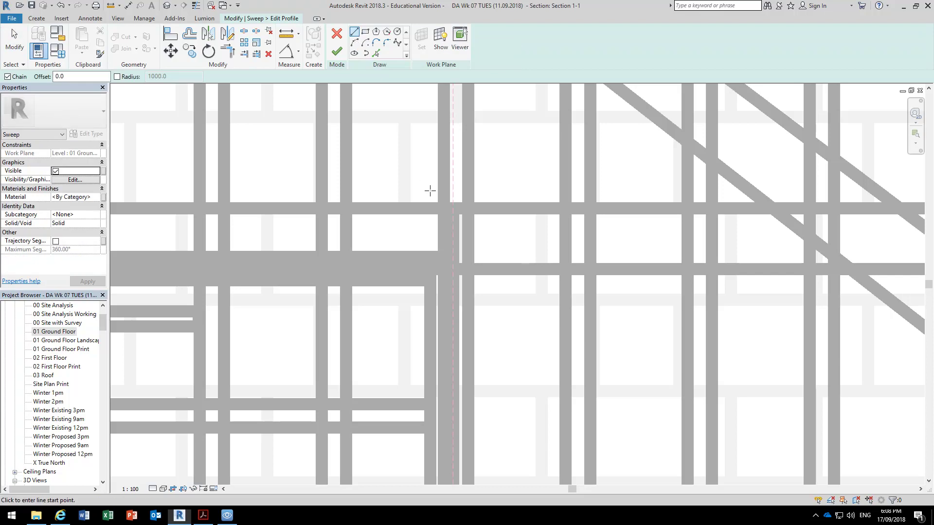
pyautogui.click(454, 209)
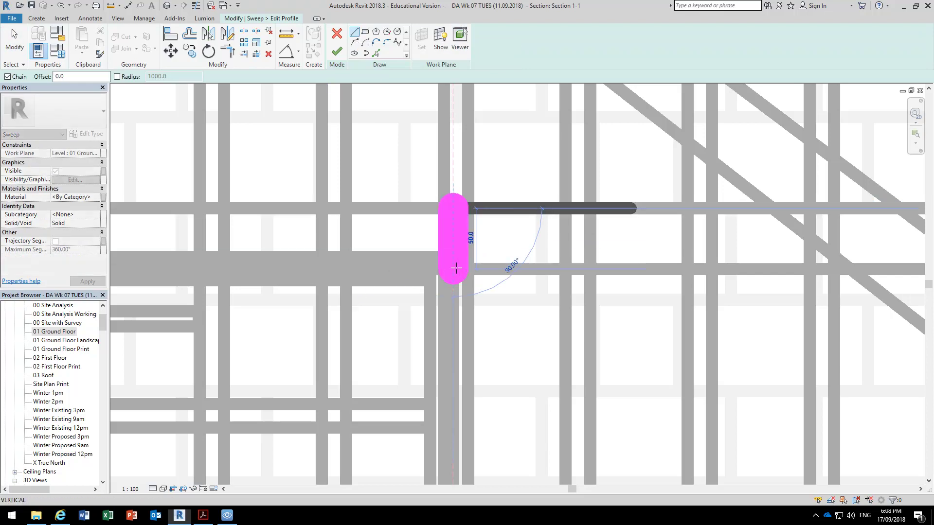
pyautogui.click(454, 271)
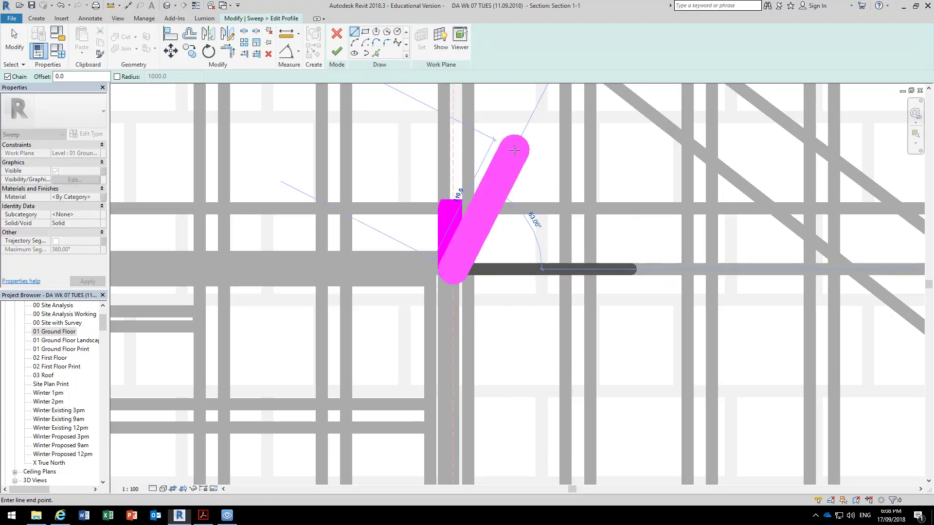
pyautogui.press('Escape')
pyautogui.press('Escape')
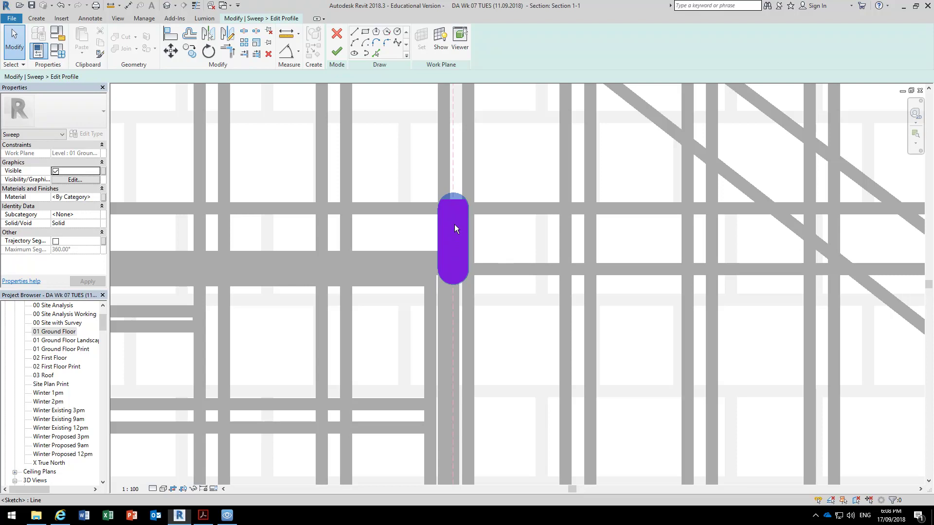
# Step: Switch on thin lines and close the profile with an outward-bulging arc of about 31 mm radius between the line's ends, finishing the profile sketch
pyautogui.click(196, 5)
pyautogui.scroll(3, 509, 194)
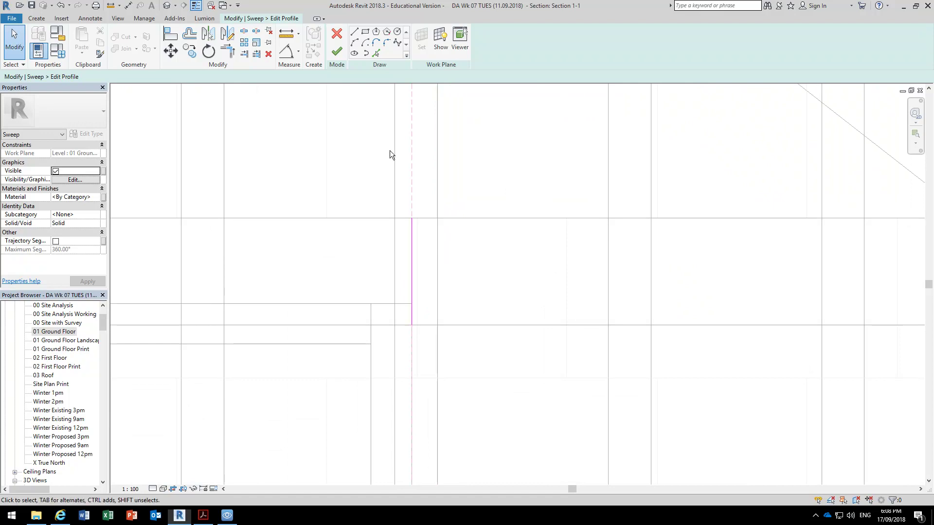
pyautogui.click(355, 43)
pyautogui.click(355, 43)
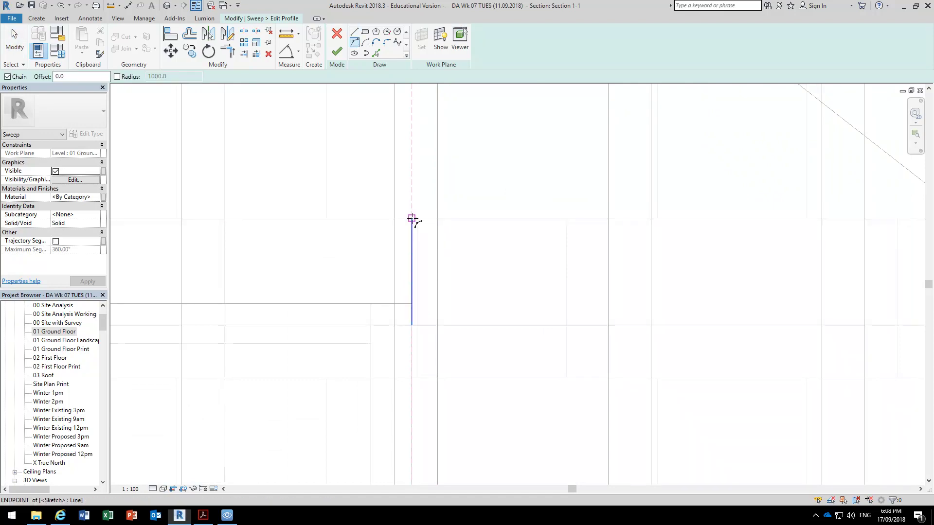
pyautogui.click(411, 218)
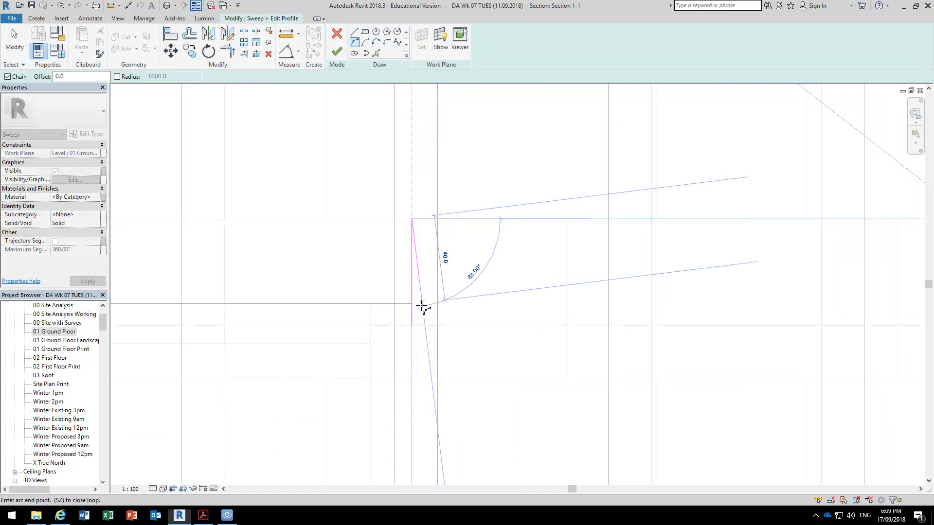
pyautogui.click(413, 325)
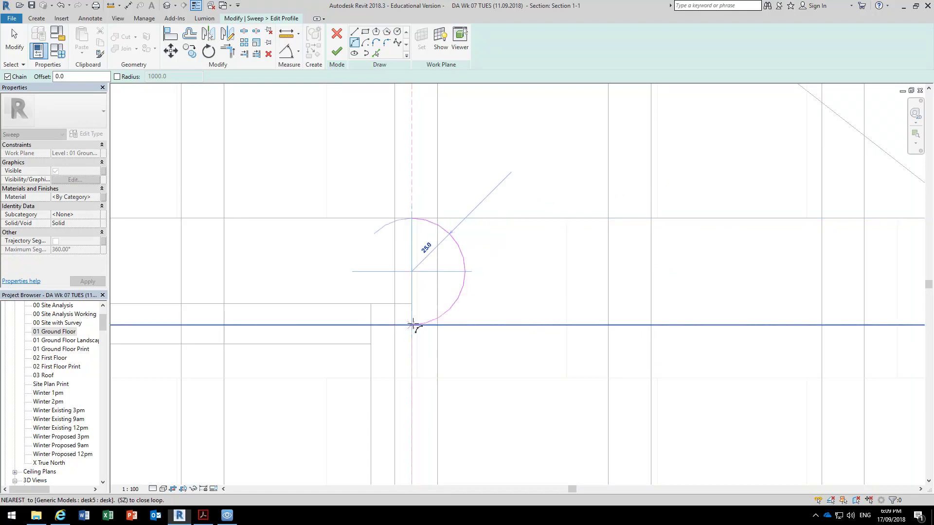
pyautogui.click(439, 278)
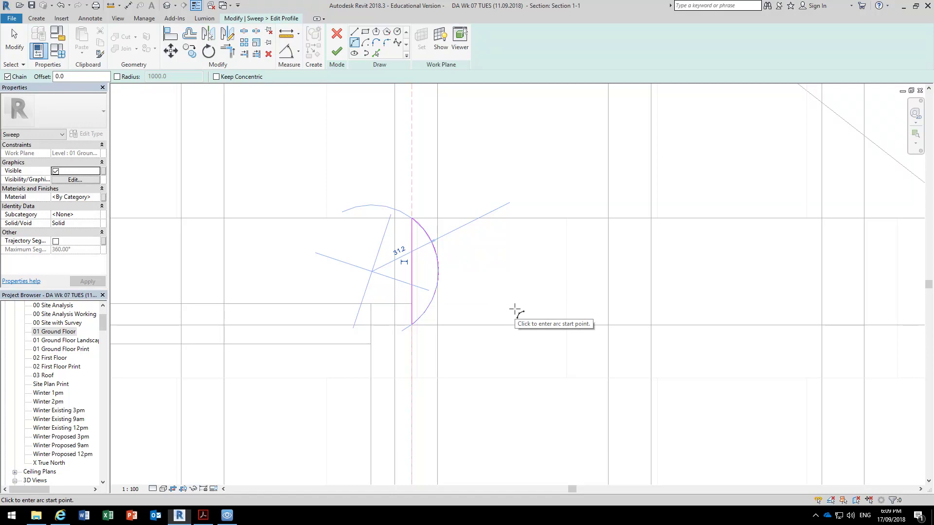
pyautogui.click(336, 51)
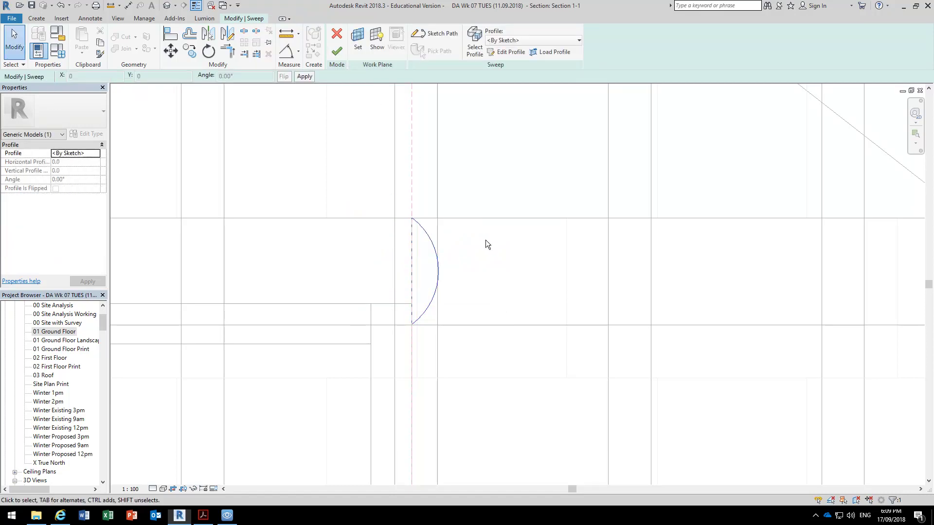
# Step: Examine the finished profile loop against the benchtop's edge and the reference plane
pyautogui.scroll(2, 413, 240)
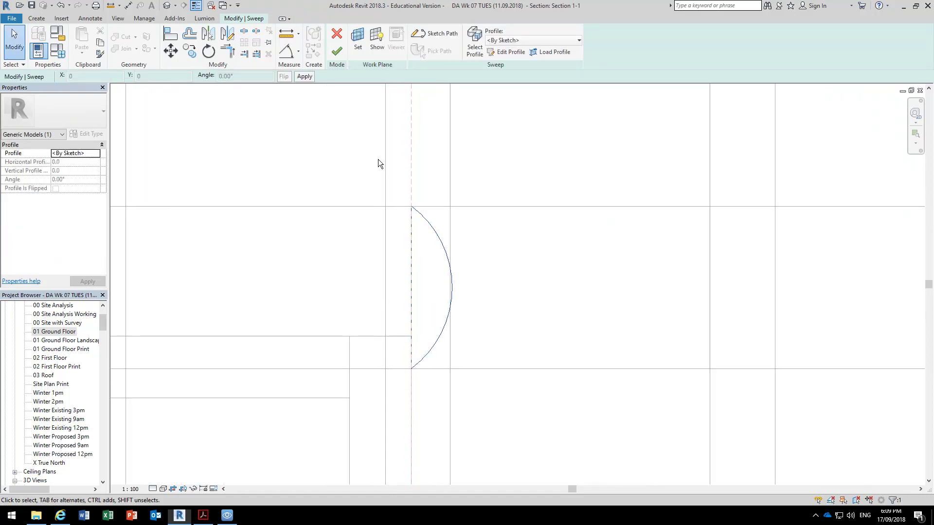
pyautogui.rightClick(331, 138)
pyautogui.click(360, 145)
pyautogui.rightClick(343, 139)
pyautogui.click(384, 146)
pyautogui.moveTo(316, 136); pyautogui.dragTo(526, 399)
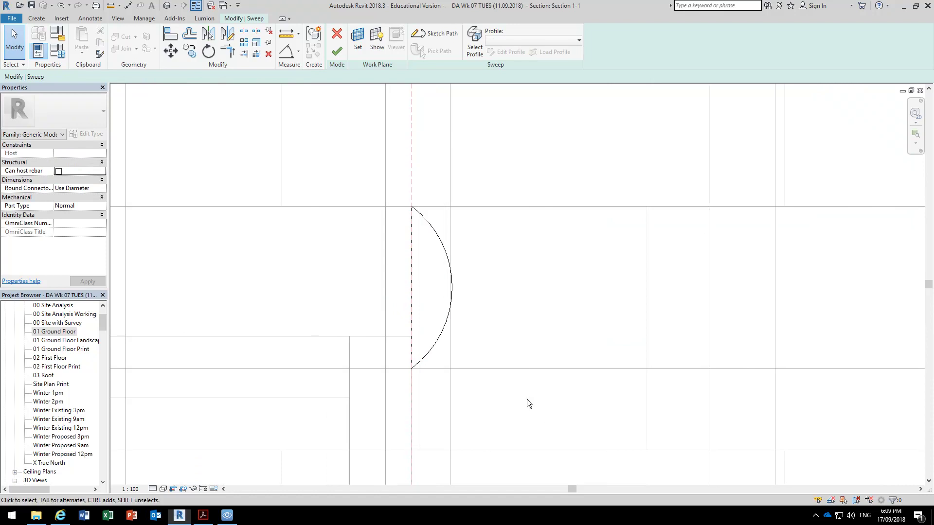
pyautogui.scroll(2, 444, 243)
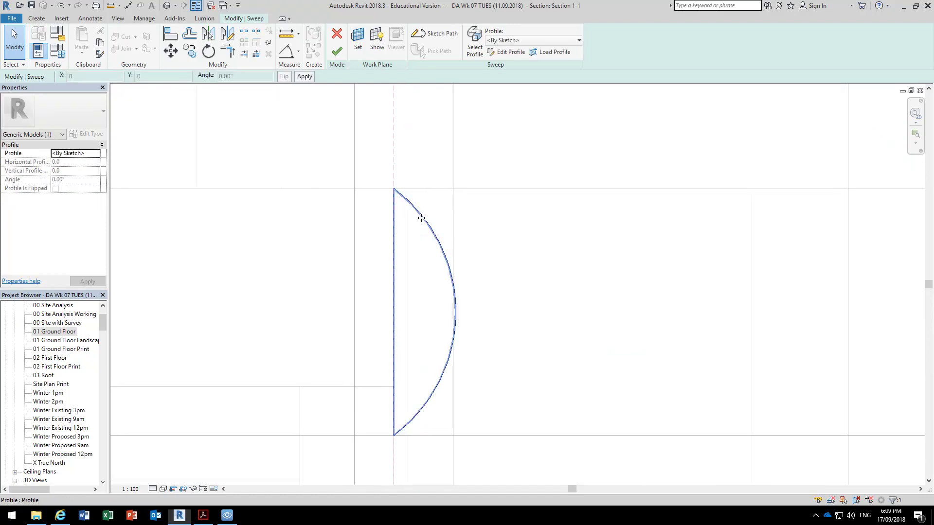
# Step: Switch thin lines back off and finish the sweep along the benchtop edge
pyautogui.click(196, 6)
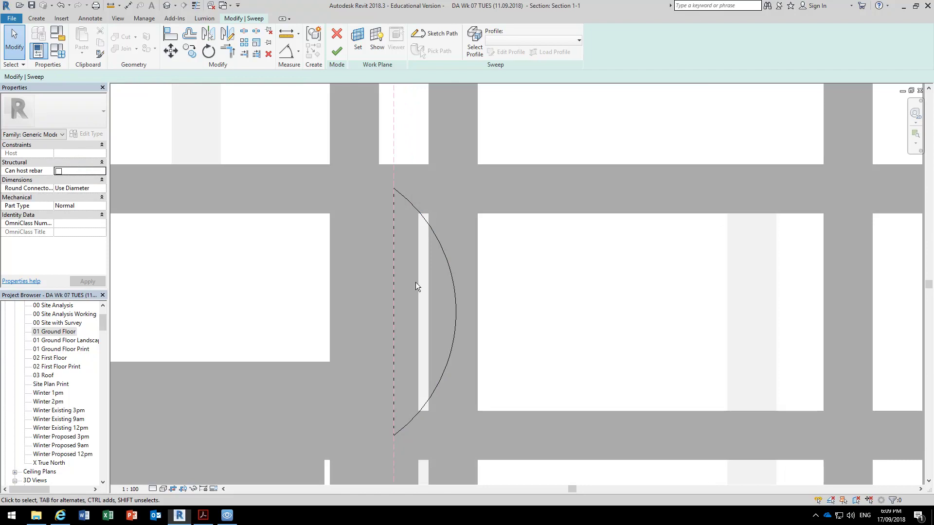
pyautogui.click(196, 6)
pyautogui.click(195, 6)
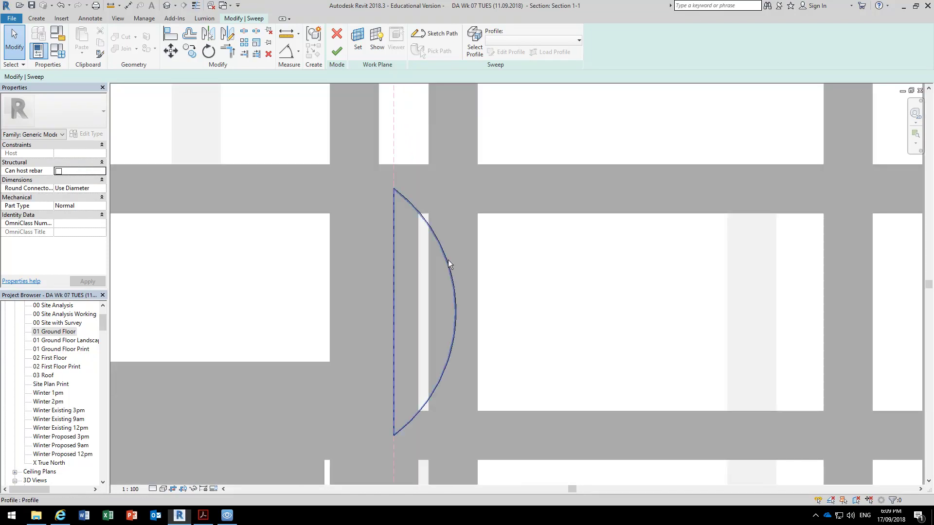
pyautogui.click(342, 50)
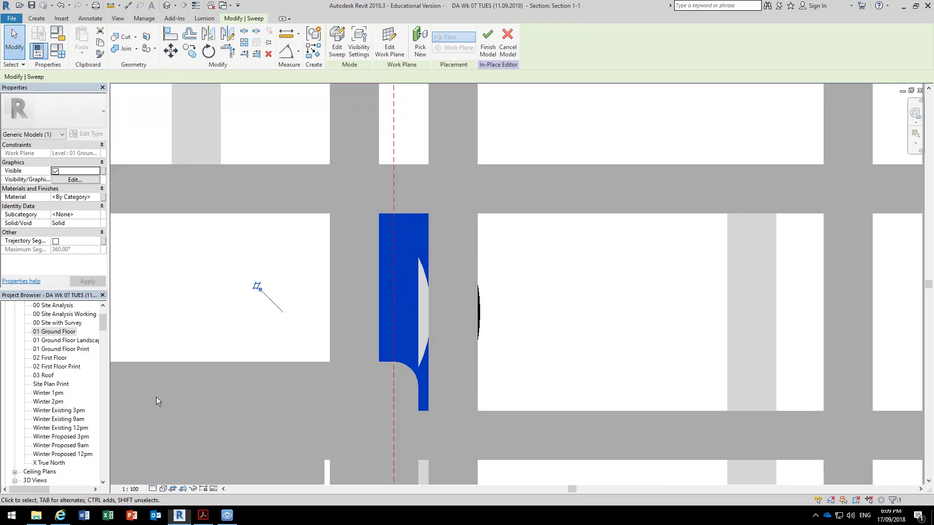
# Step: Check the rounded benchtop edge in 3D View 7 and finish the in-place KitchenBench1 model
pyautogui.moveTo(103, 323); pyautogui.dragTo(101, 341)
pyautogui.click(54, 349)
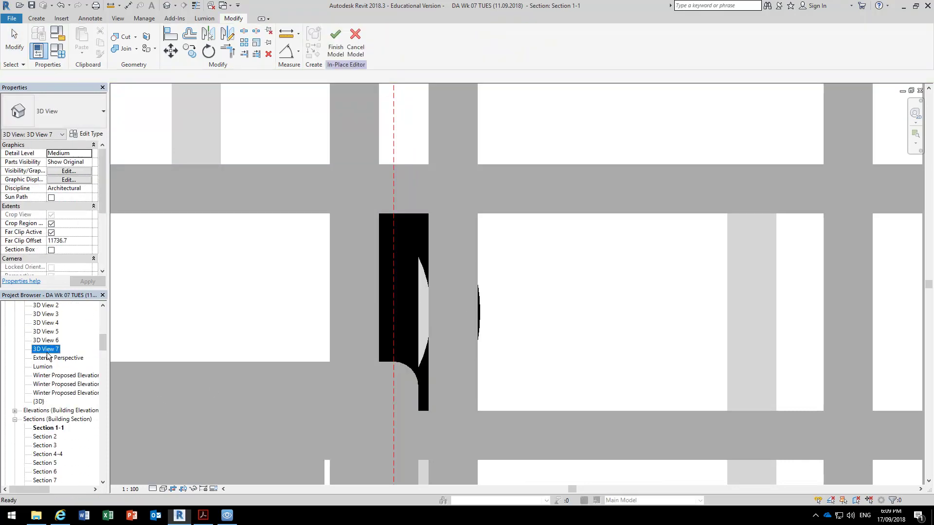
pyautogui.doubleClick(46, 350)
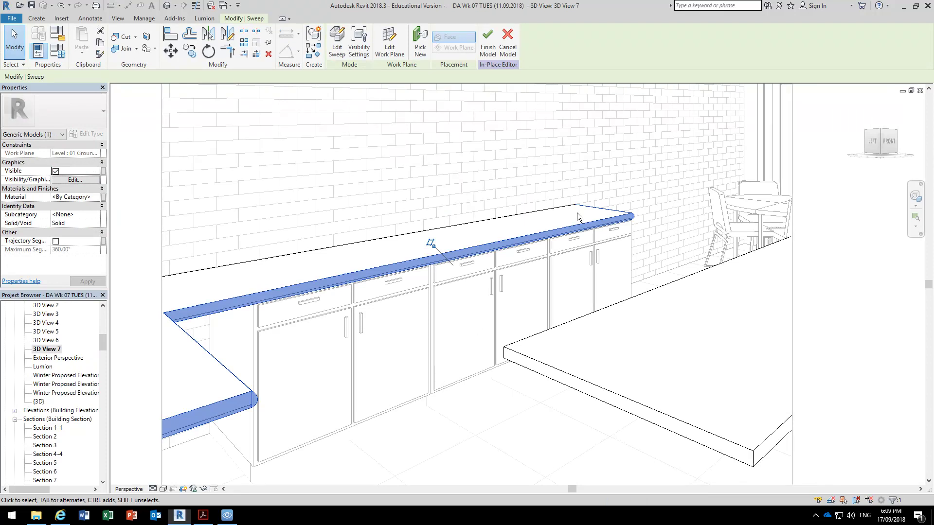
pyautogui.scroll(6, 633, 194)
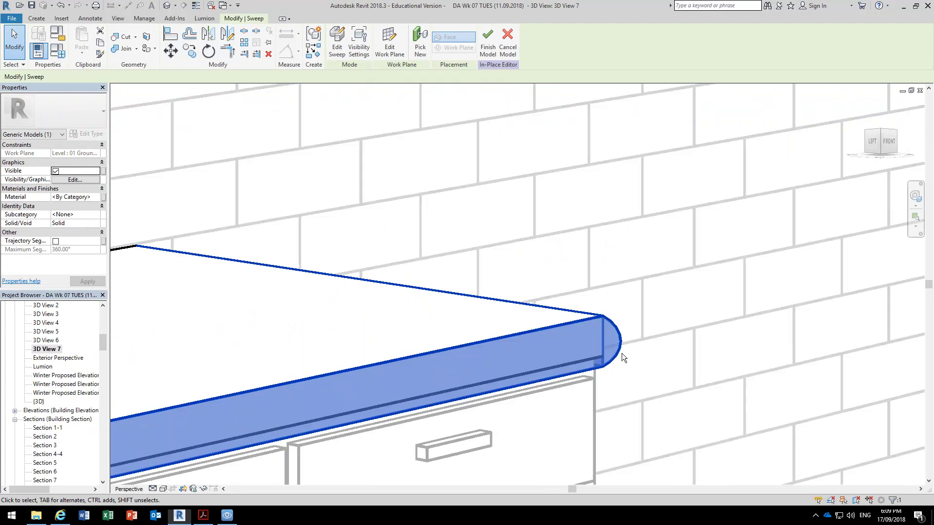
pyautogui.scroll(-5, 615, 347)
pyautogui.keyDown('shift'); pyautogui.moveTo(462, 358); pyautogui.dragTo(461, 238, button='middle'); pyautogui.keyUp('shift')
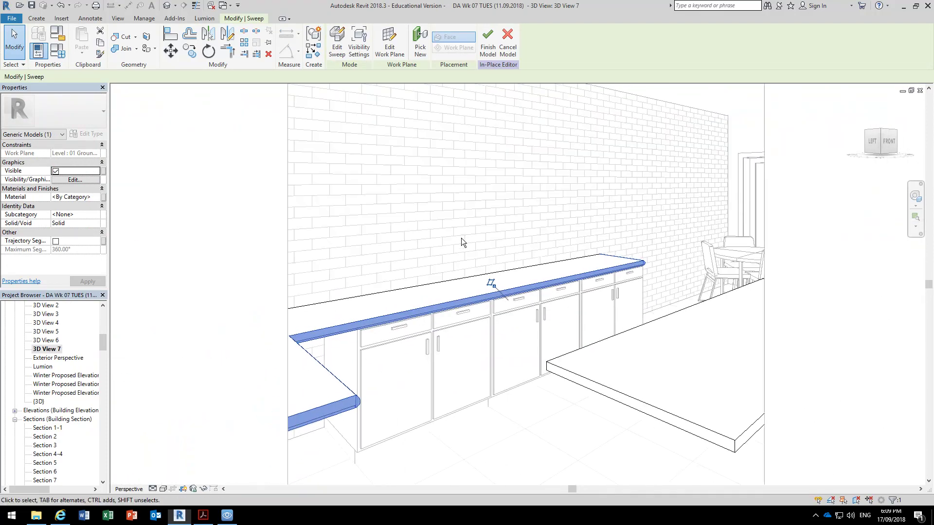
pyautogui.click(459, 232)
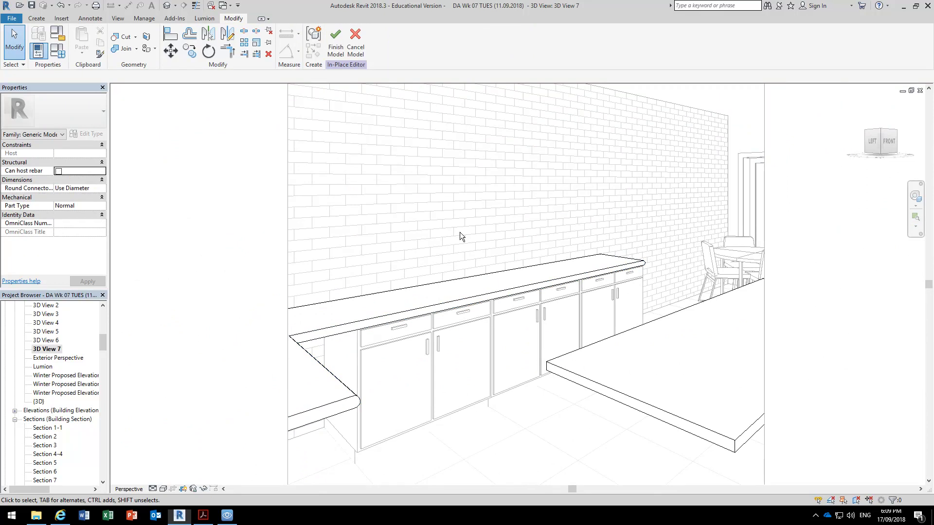
pyautogui.click(335, 39)
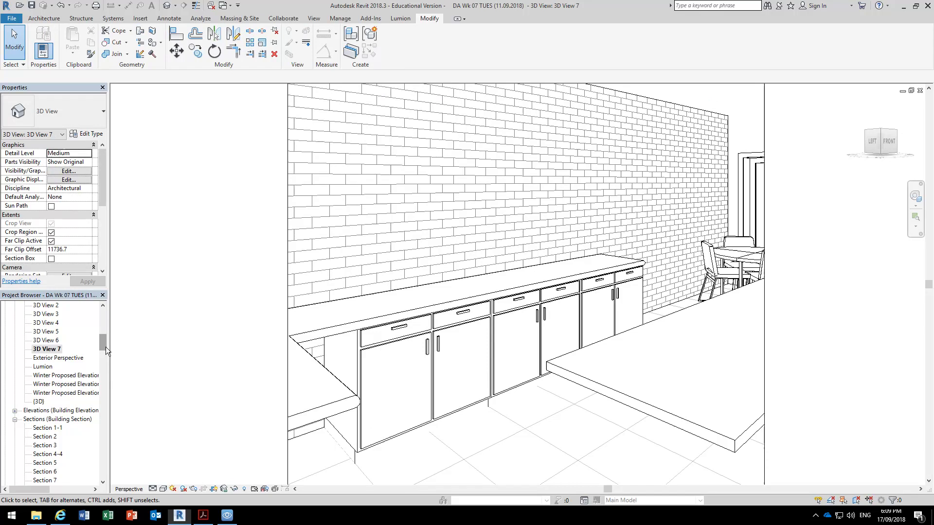
# Step: In the 01 Ground Floor plan, draw a horizontal section line from the living area to the dining area, just below the island bench
pyautogui.moveTo(103, 346); pyautogui.dragTo(108, 326)
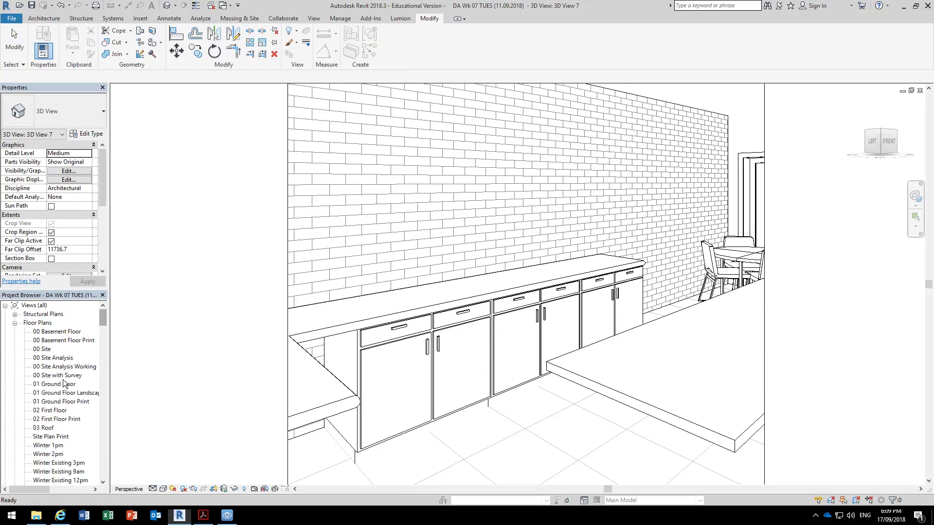
pyautogui.doubleClick(63, 384)
pyautogui.scroll(-5, 295, 337)
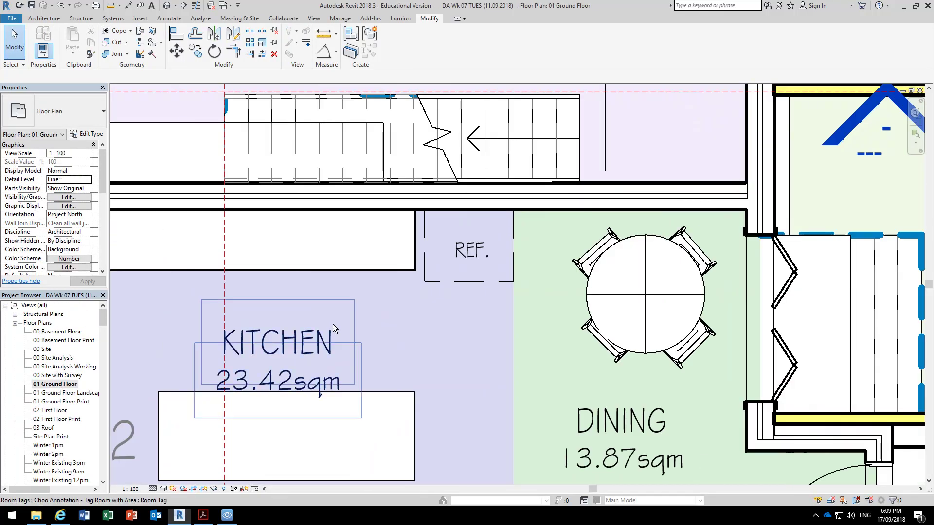
pyautogui.moveTo(468, 387); pyautogui.dragTo(448, 408, button='middle')
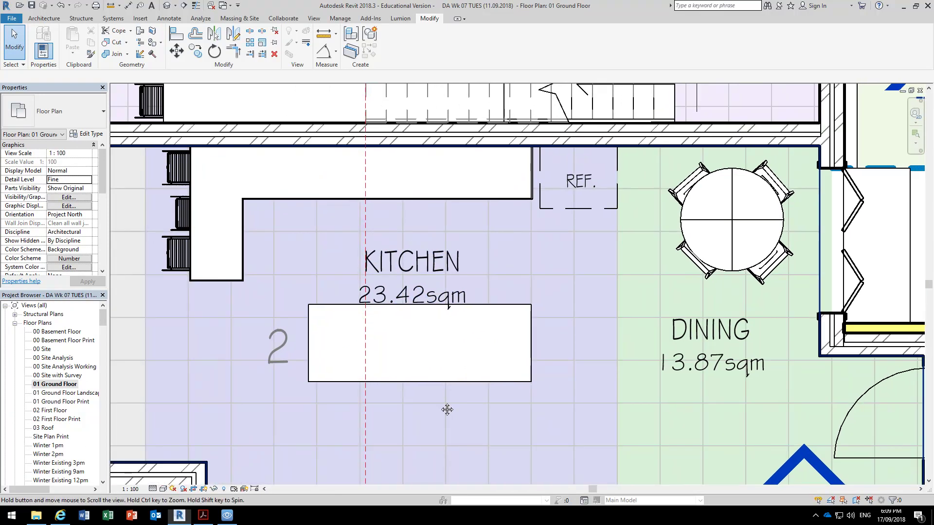
pyautogui.scroll(2, 320, 258)
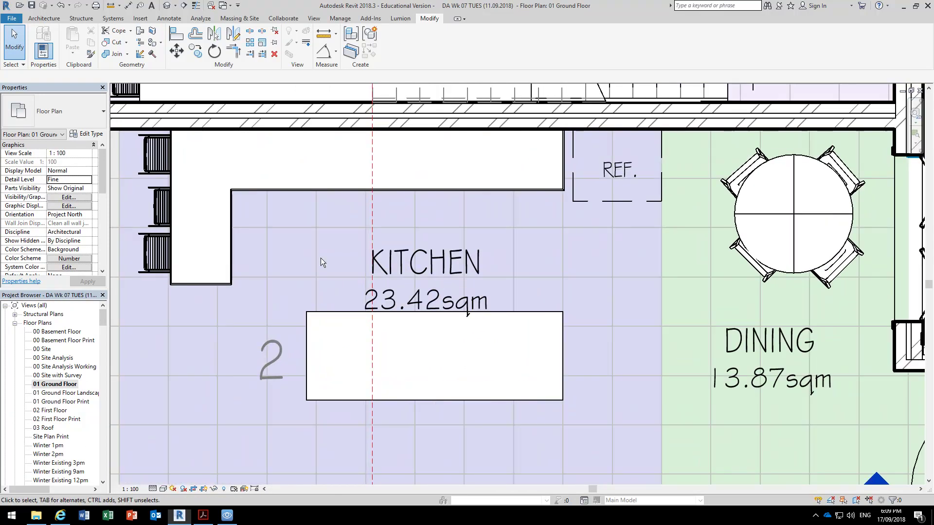
pyautogui.scroll(-3, 329, 265)
pyautogui.scroll(-1, 355, 323)
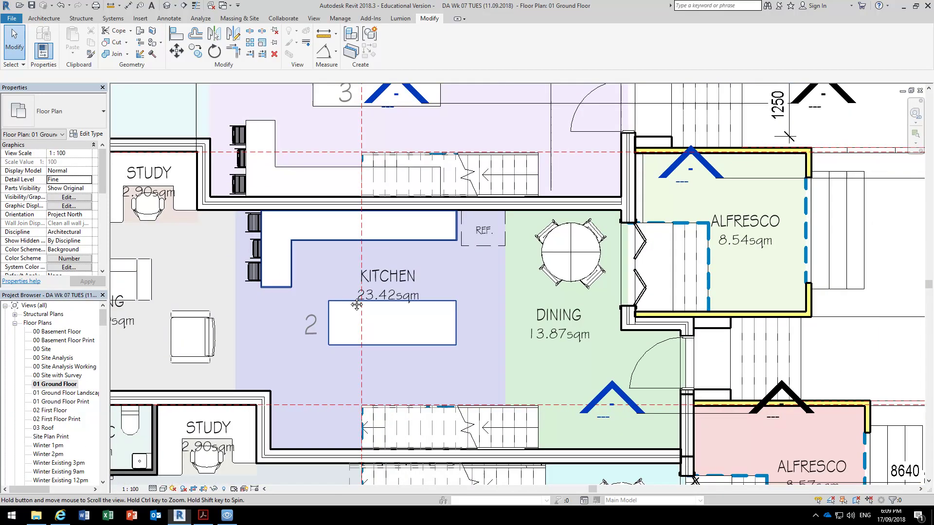
pyautogui.moveTo(356, 305); pyautogui.dragTo(345, 276, button='middle')
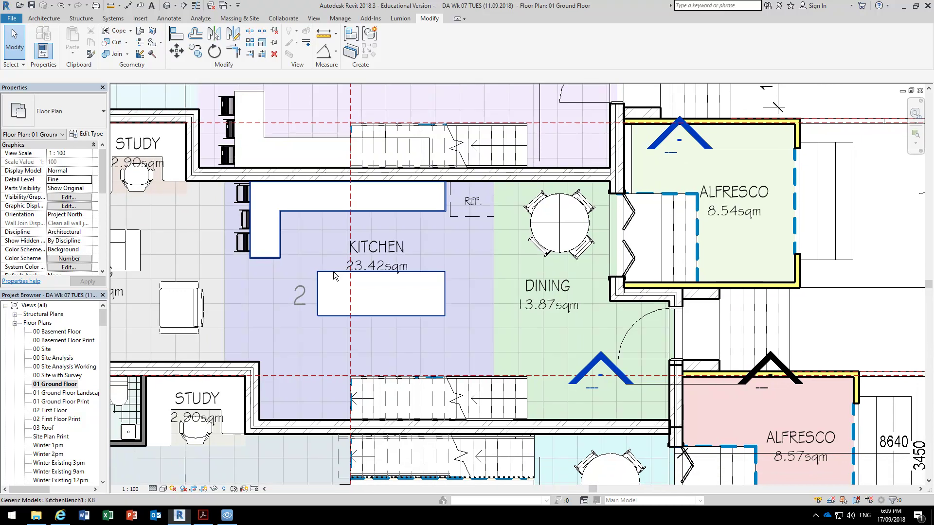
pyautogui.click(184, 5)
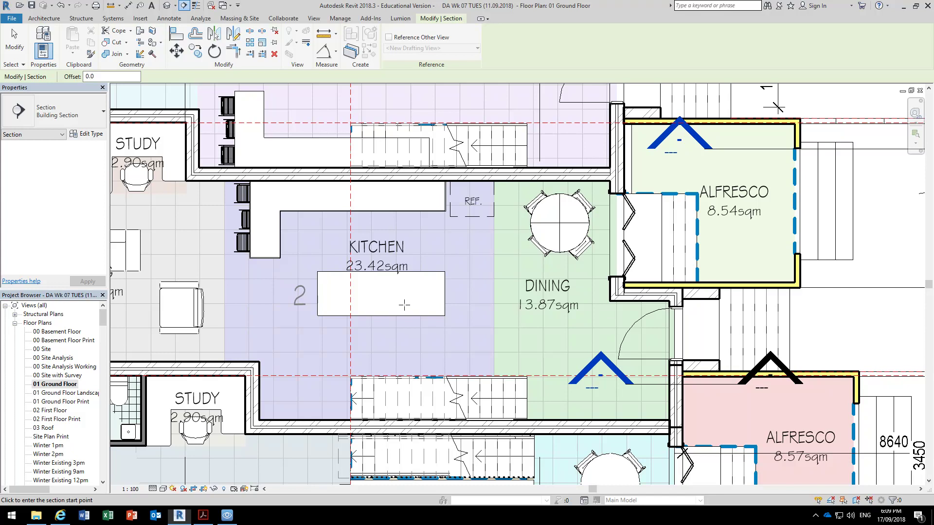
pyautogui.click(164, 343)
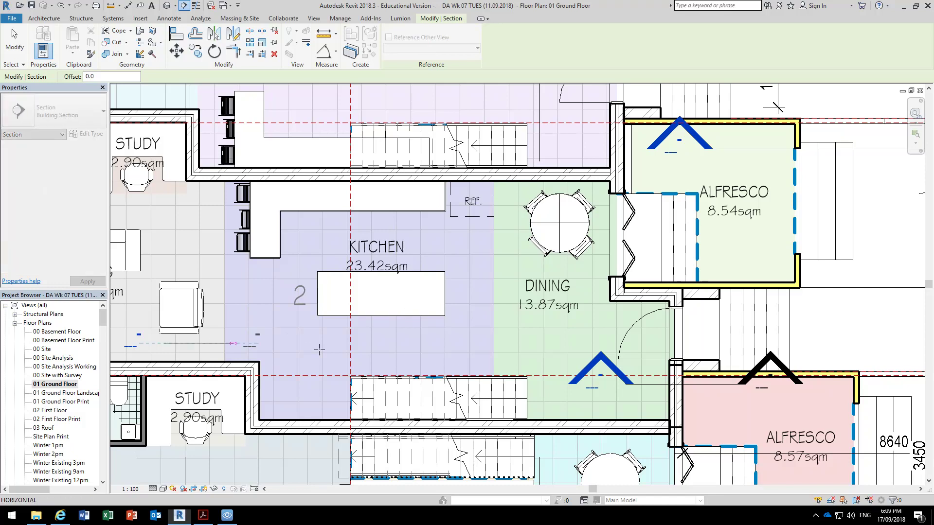
pyautogui.click(595, 343)
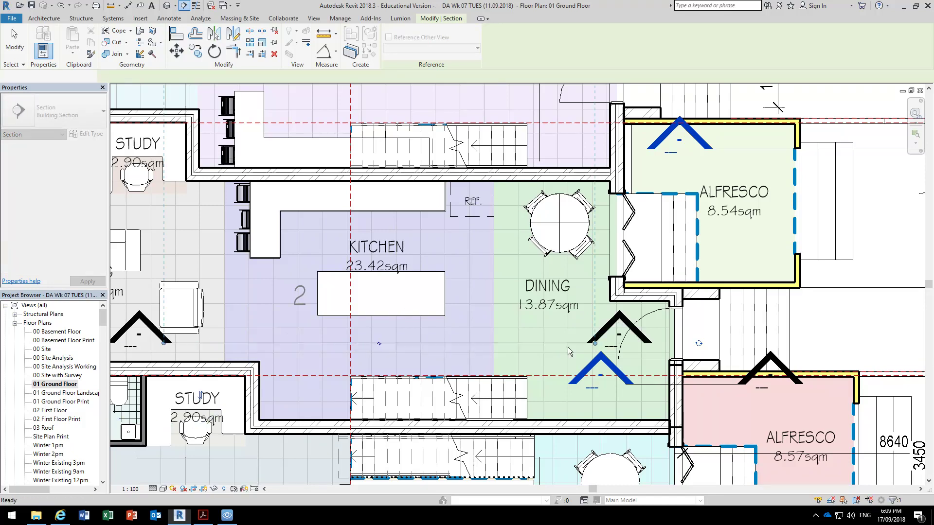
pyautogui.press('Escape')
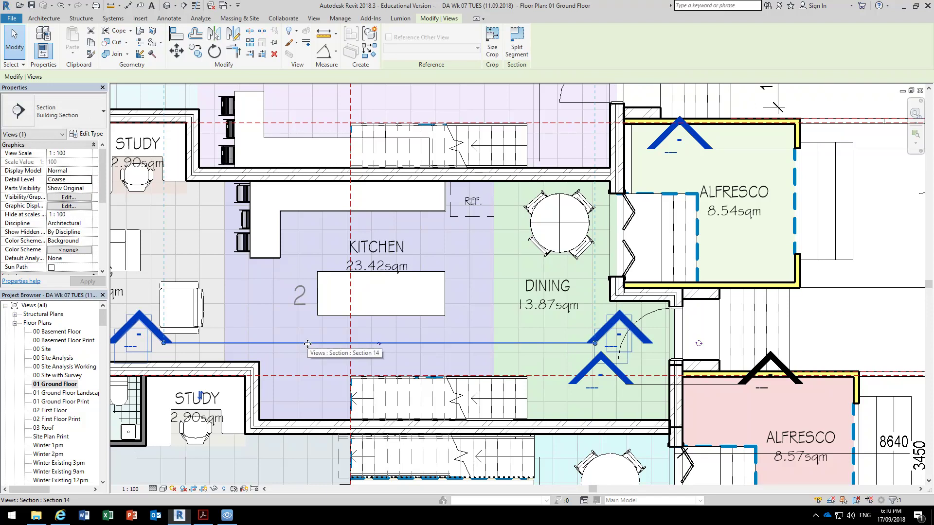
# Step: Go to the new section's view and open the KitchenBench1 benchtop for in-place editing
pyautogui.rightClick(307, 344)
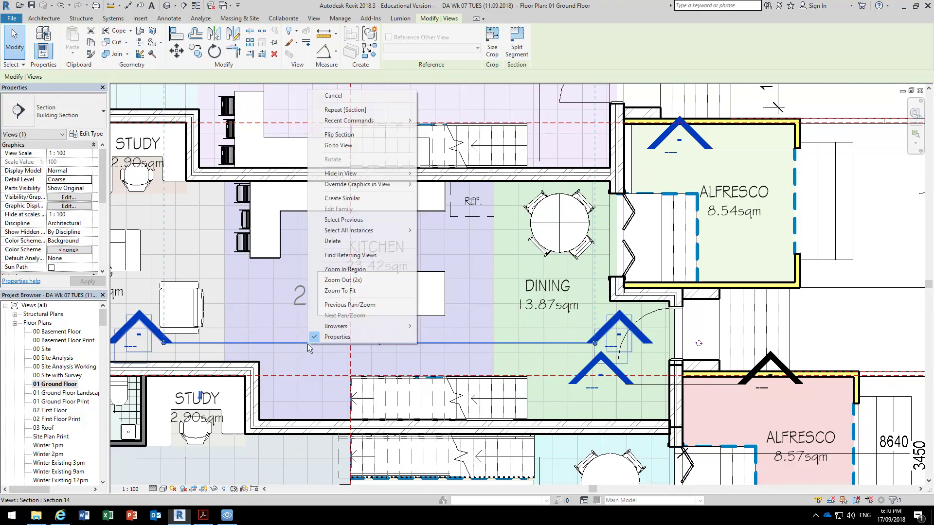
pyautogui.click(347, 146)
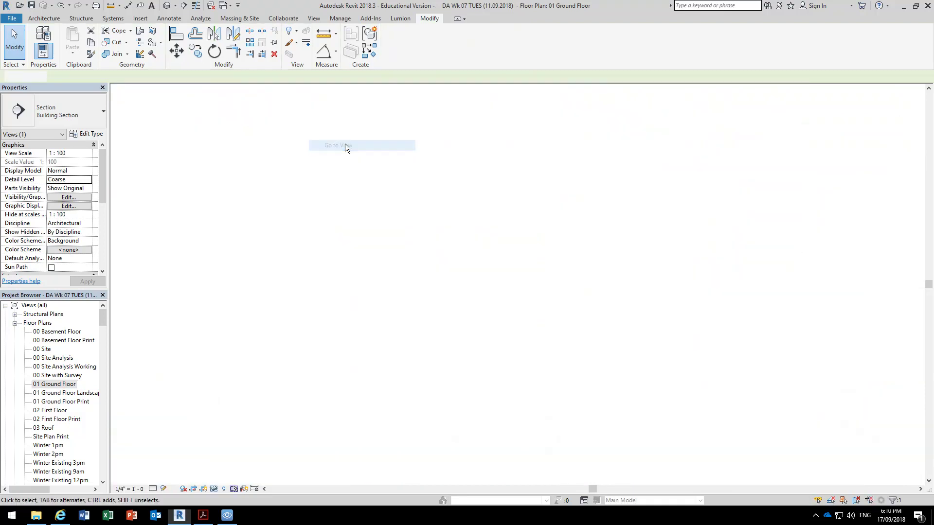
pyautogui.scroll(8, 365, 337)
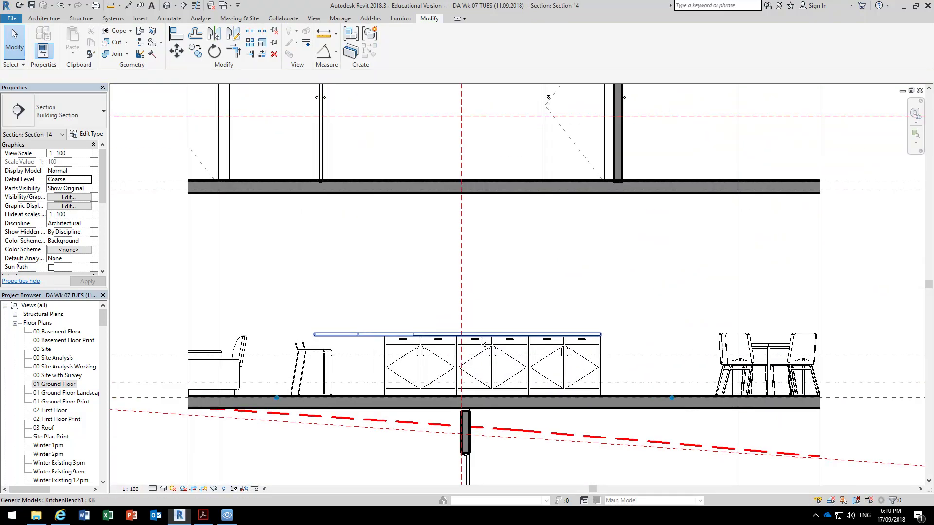
pyautogui.doubleClick(244, 325)
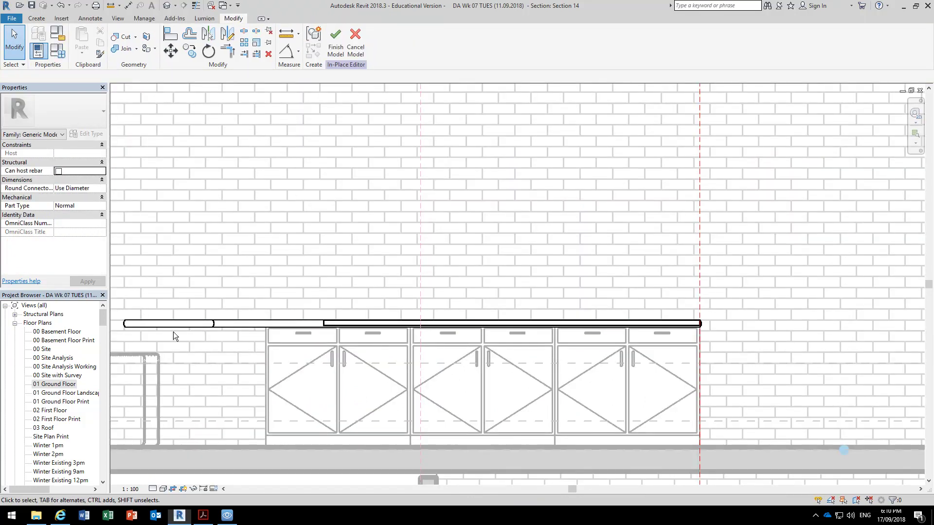
# Step: In the 01 Ground Floor plan, start a new sweep and sketch its path as a 2600 by 900 mm rectangle around the island benchtop
pyautogui.doubleClick(52, 384)
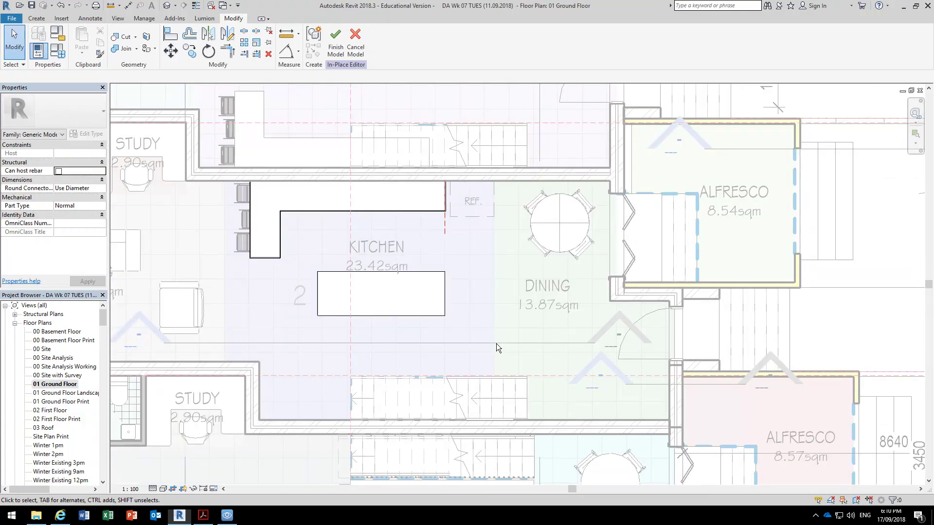
pyautogui.scroll(5, 369, 282)
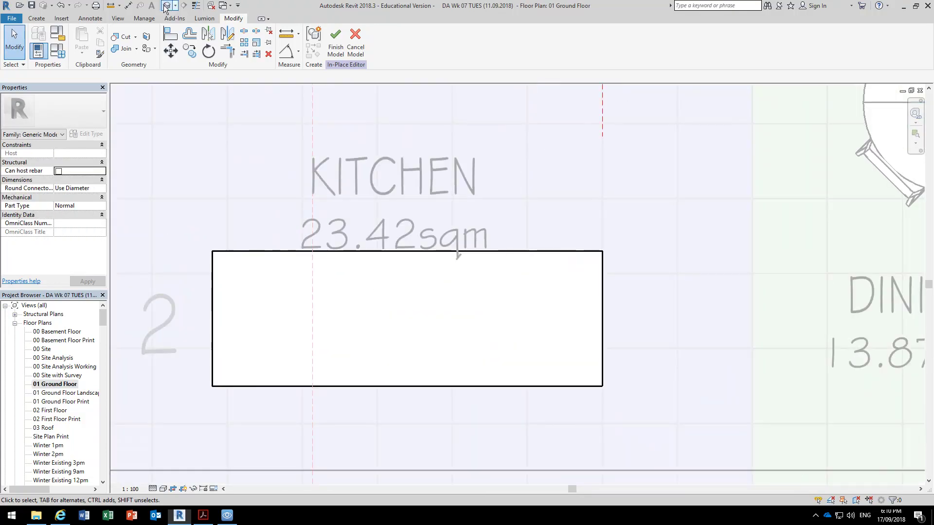
pyautogui.click(36, 19)
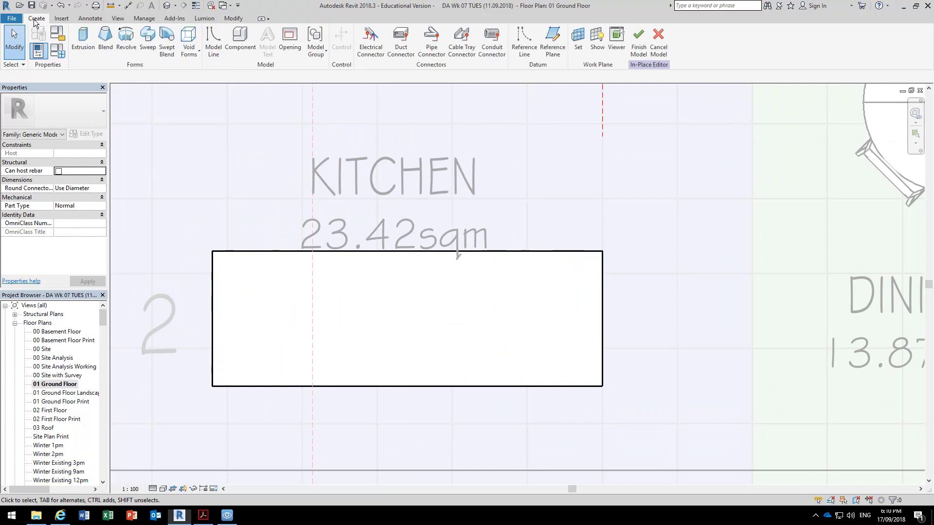
pyautogui.click(148, 45)
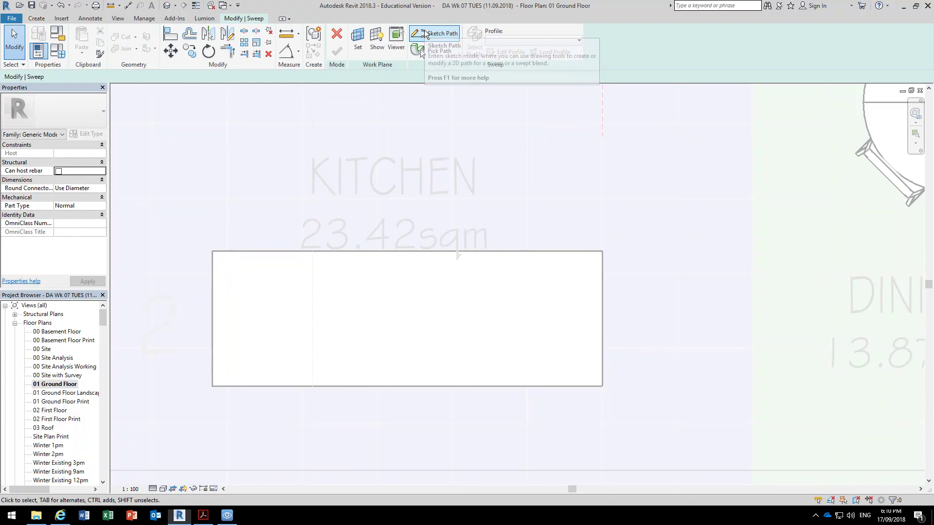
pyautogui.click(435, 33)
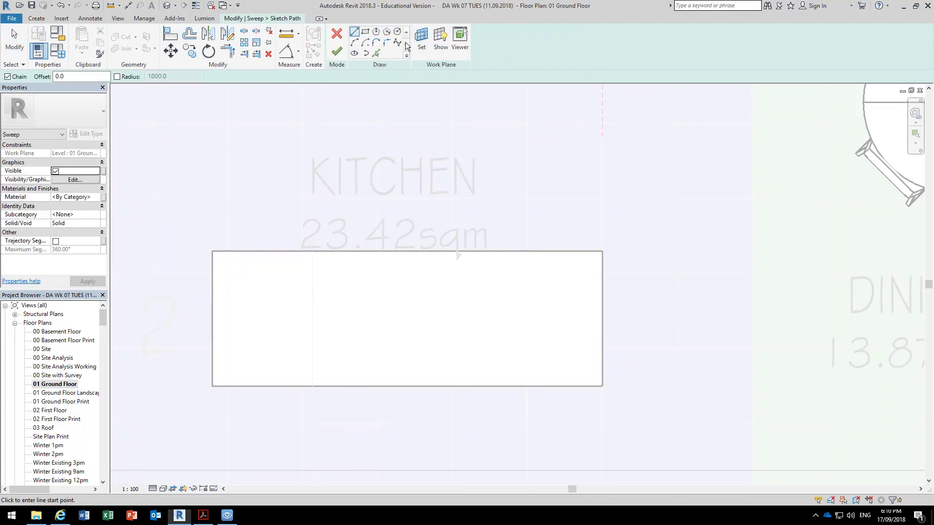
pyautogui.click(366, 31)
pyautogui.click(211, 252)
pyautogui.click(603, 386)
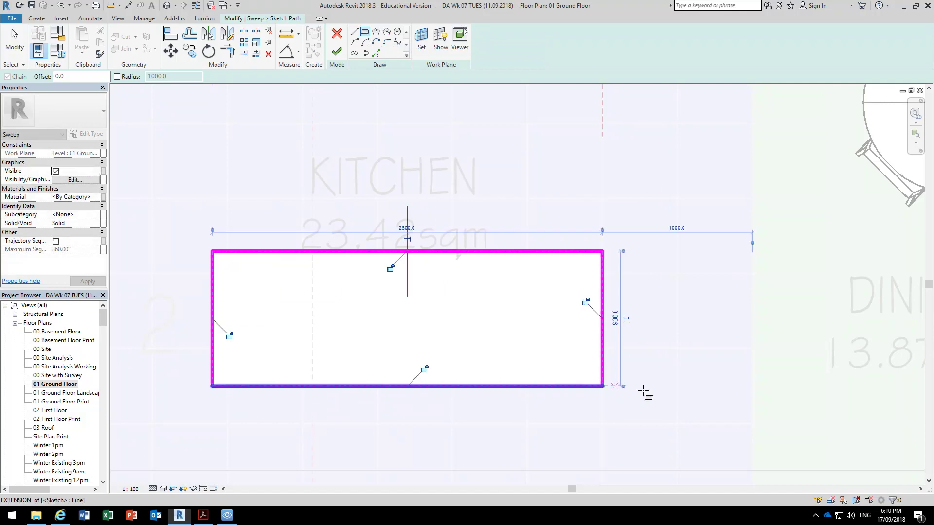
pyautogui.press('Escape')
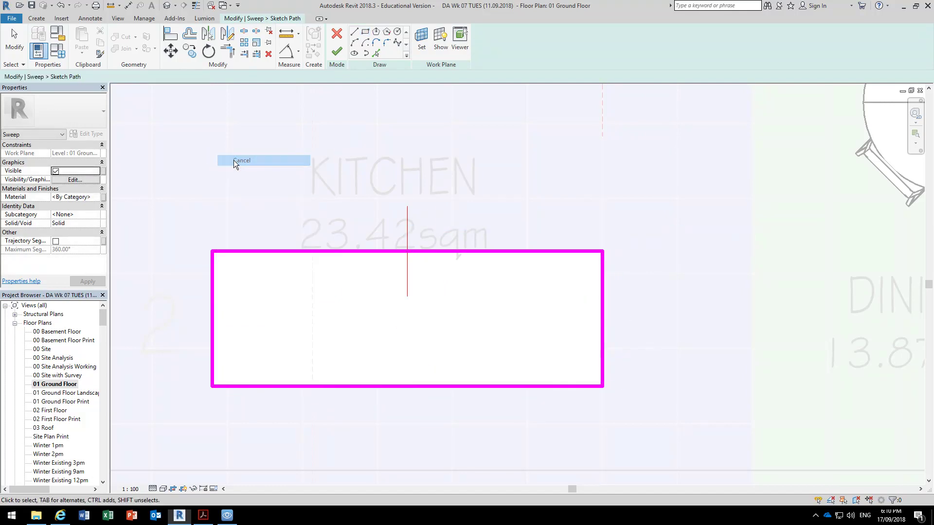
pyautogui.click(337, 51)
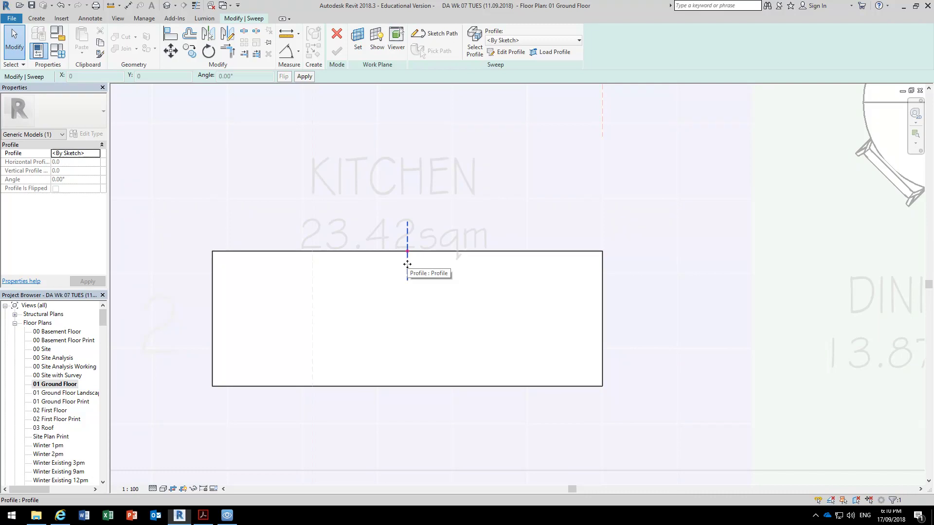
# Step: Edit the sweep path again, move the profile plane to the island's short edge facing the living area, and finish the path
pyautogui.scroll(-4, 203, 328)
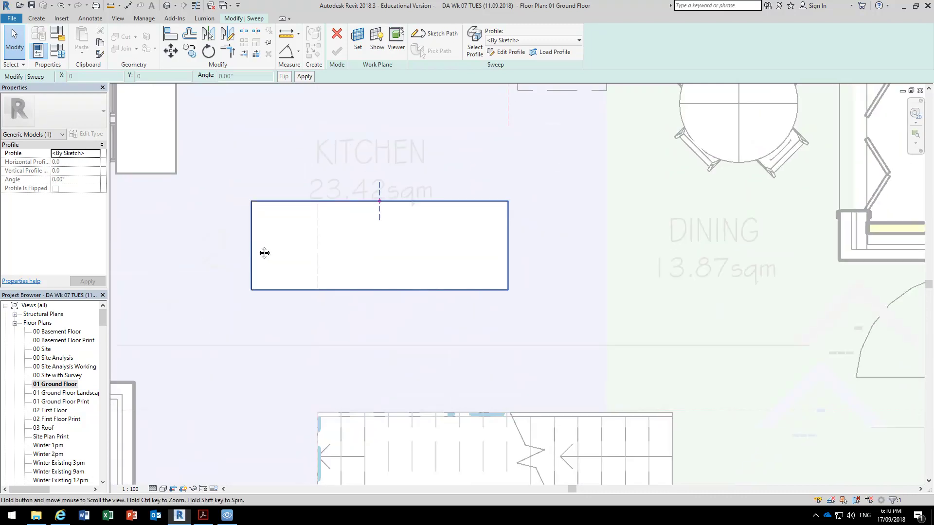
pyautogui.scroll(1, 226, 326)
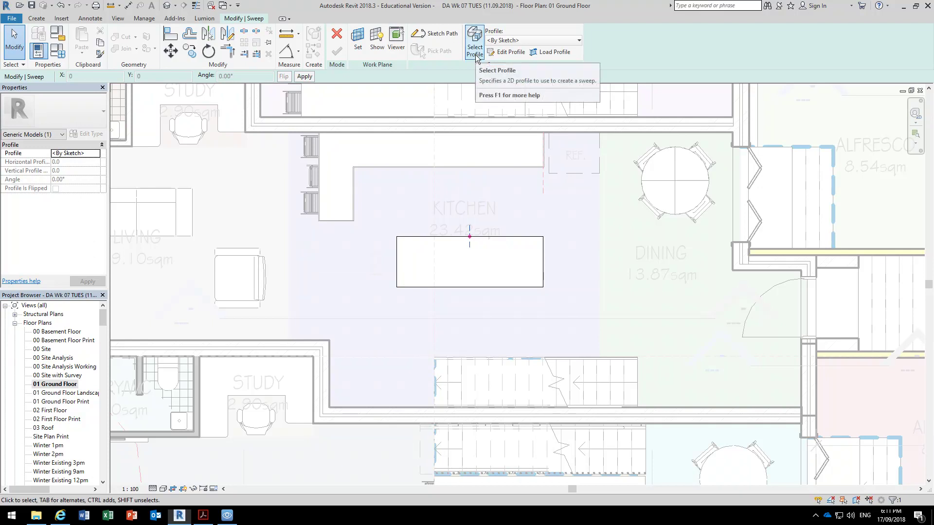
pyautogui.click(436, 34)
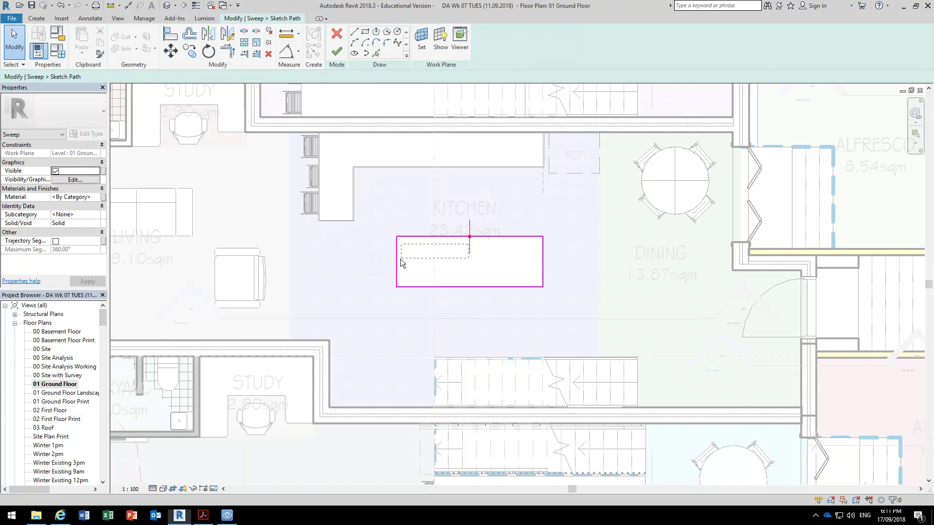
pyautogui.click(471, 233)
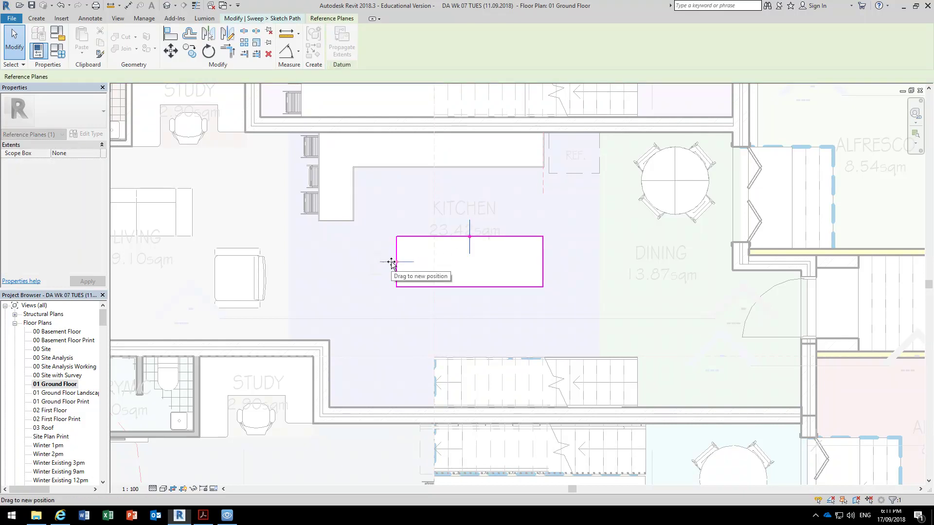
pyautogui.click(391, 263)
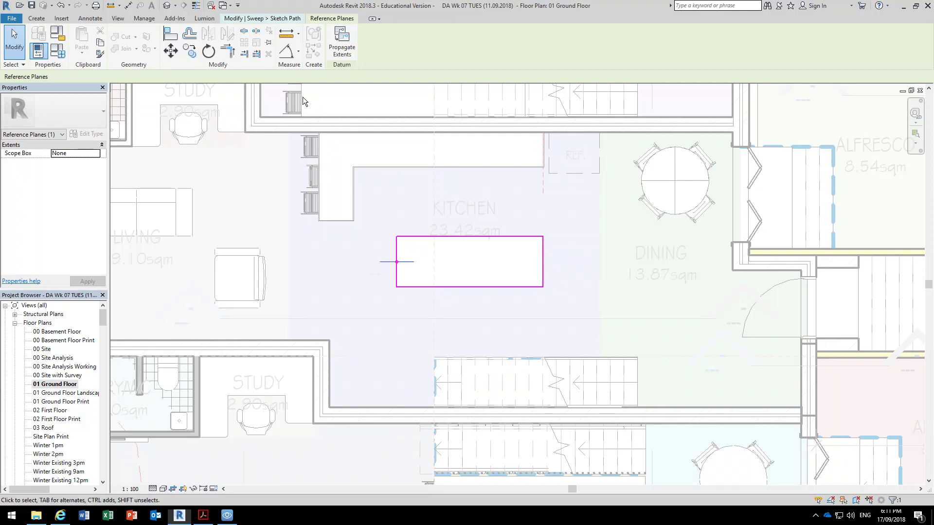
pyautogui.click(420, 168)
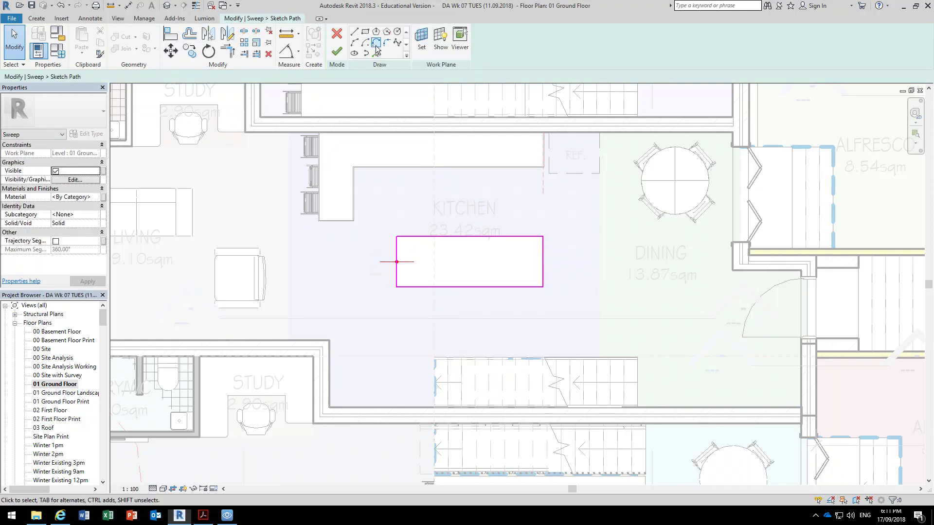
pyautogui.click(339, 51)
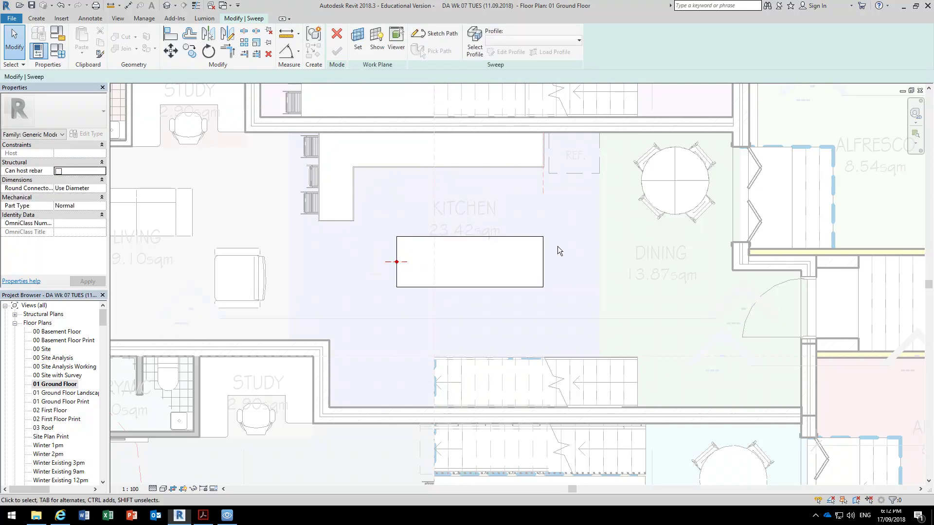
# Step: In the Section 14 view, select the island sweep's profile and open its sketch for editing
pyautogui.click(921, 91)
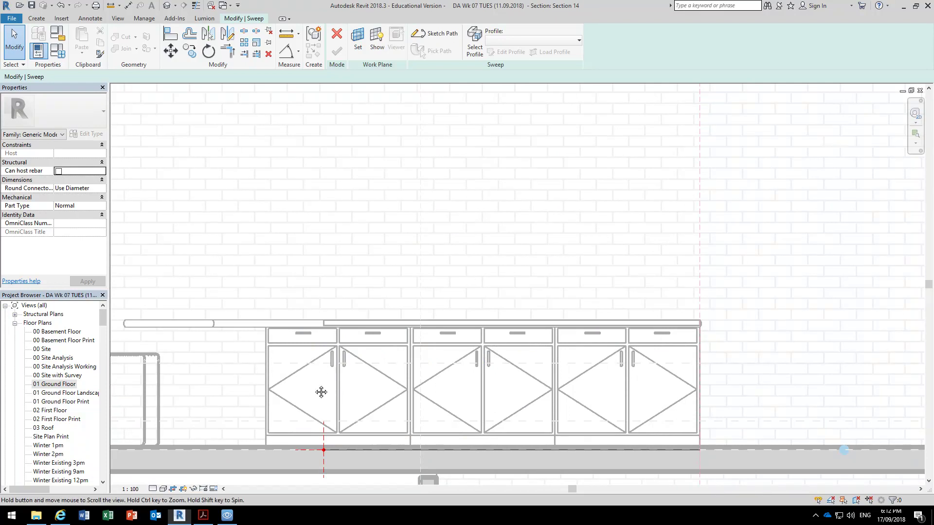
pyautogui.moveTo(314, 385); pyautogui.dragTo(302, 346, button='middle')
pyautogui.scroll(1, 302, 347)
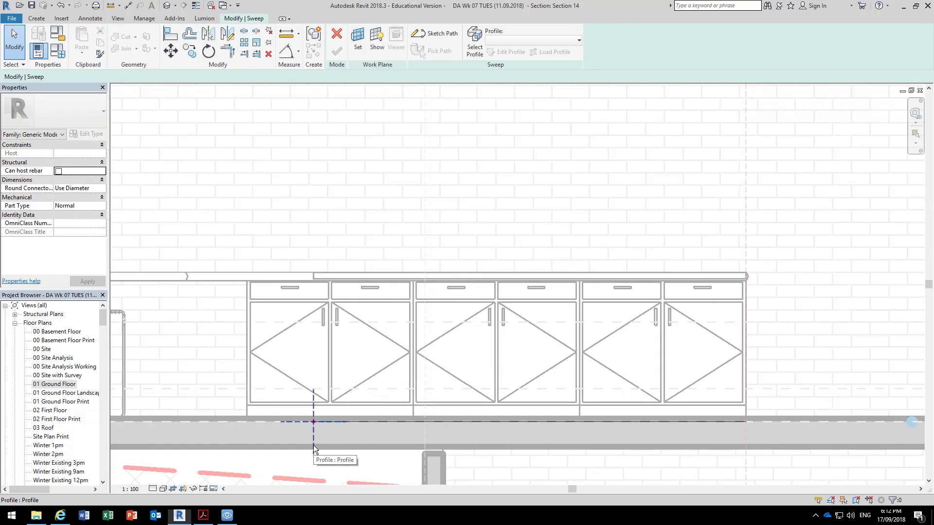
pyautogui.click(313, 445)
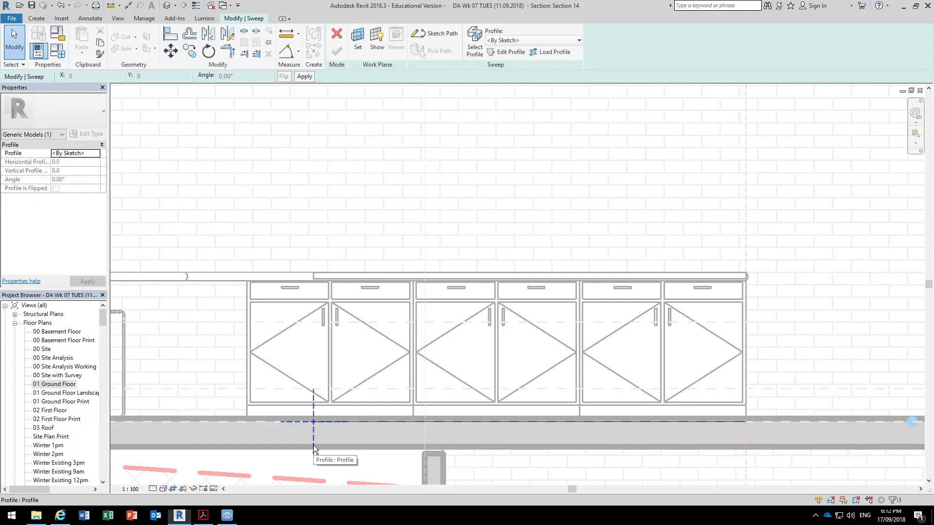
pyautogui.click(320, 334)
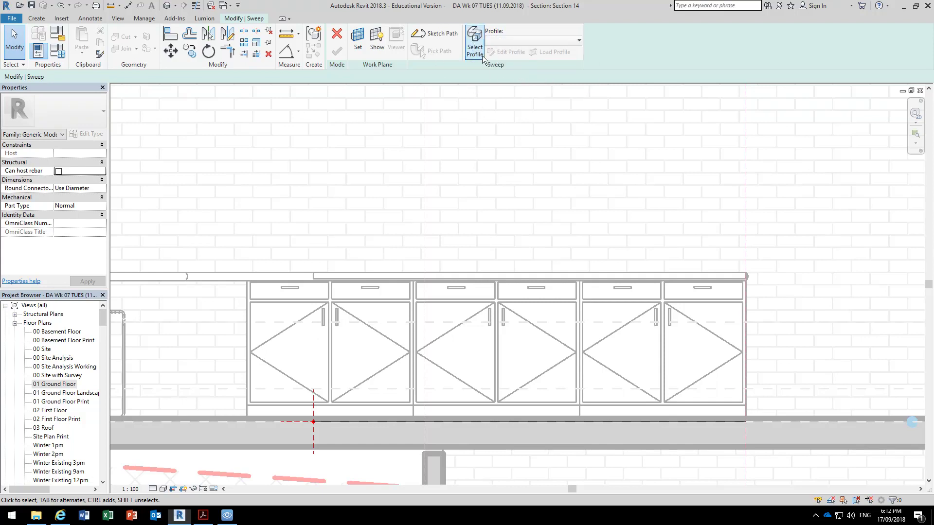
pyautogui.click(475, 43)
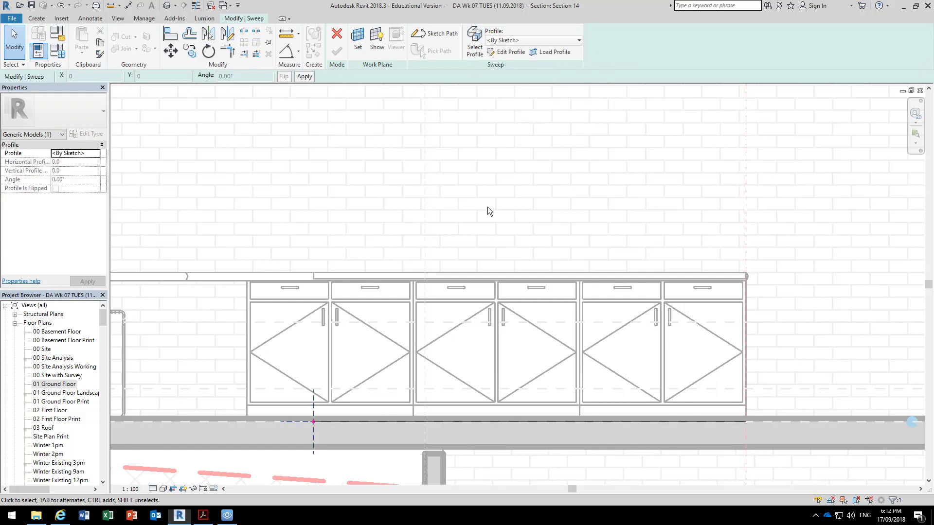
pyautogui.click(506, 52)
# Step: Sketch the profile as a vertical line on the island benchtop's end, closed by an outward arc of about 22 mm radius
pyautogui.scroll(8, 292, 288)
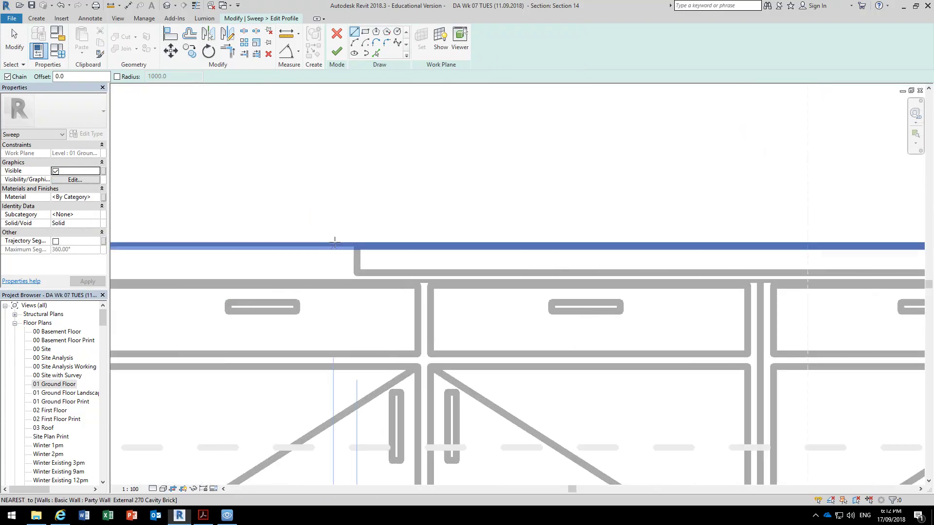
pyautogui.click(362, 251)
pyautogui.click(360, 328)
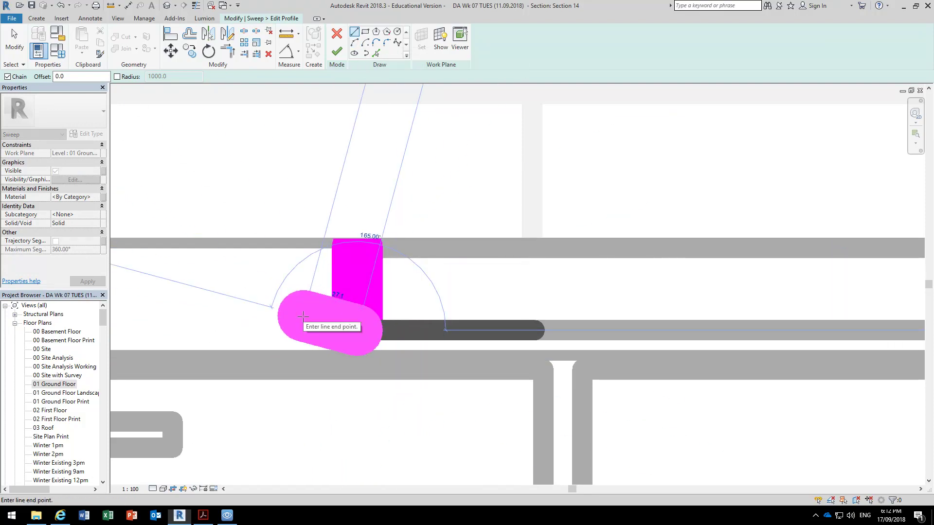
pyautogui.click(197, 6)
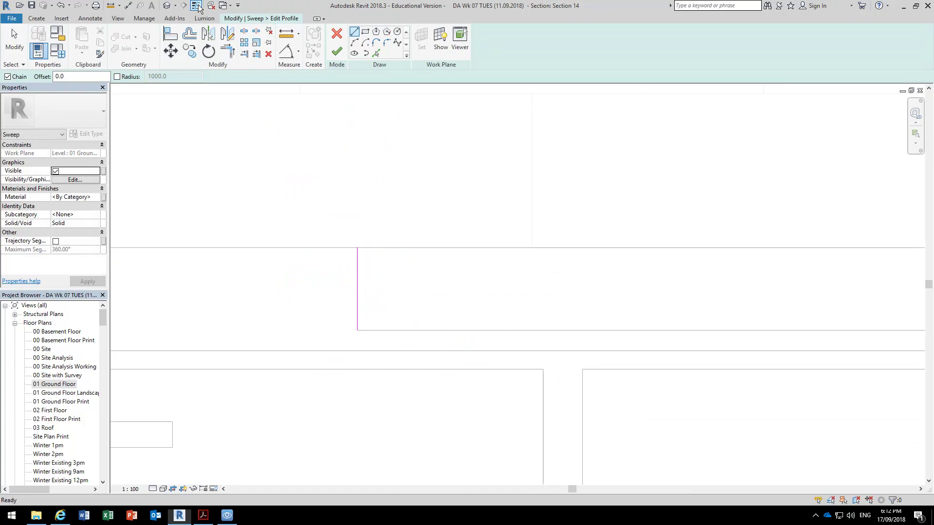
pyautogui.click(354, 42)
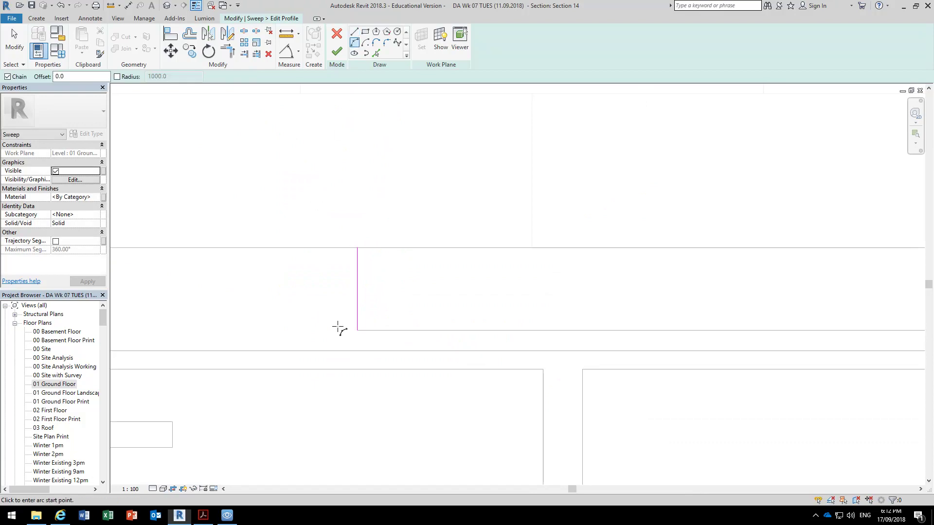
pyautogui.click(357, 330)
pyautogui.click(357, 248)
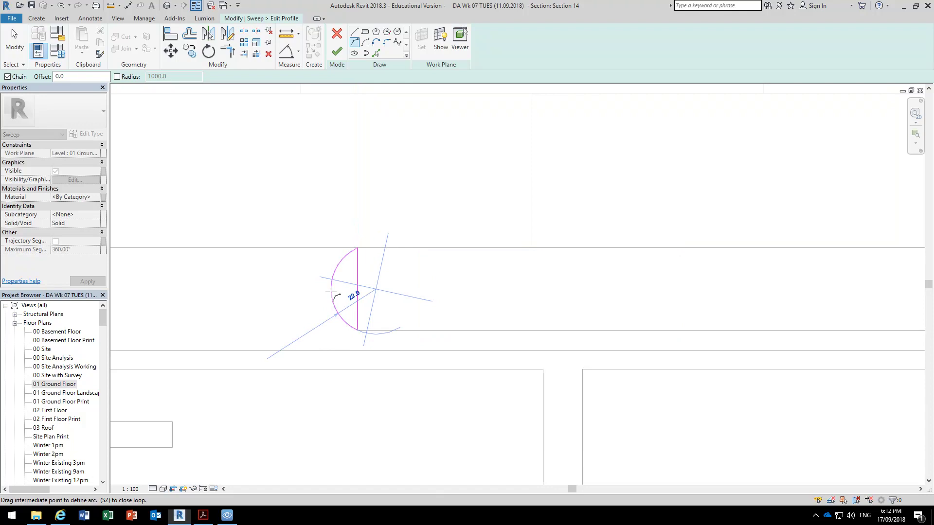
pyautogui.click(331, 292)
pyautogui.press('Escape')
pyautogui.press('Escape')
pyautogui.scroll(2, 372, 310)
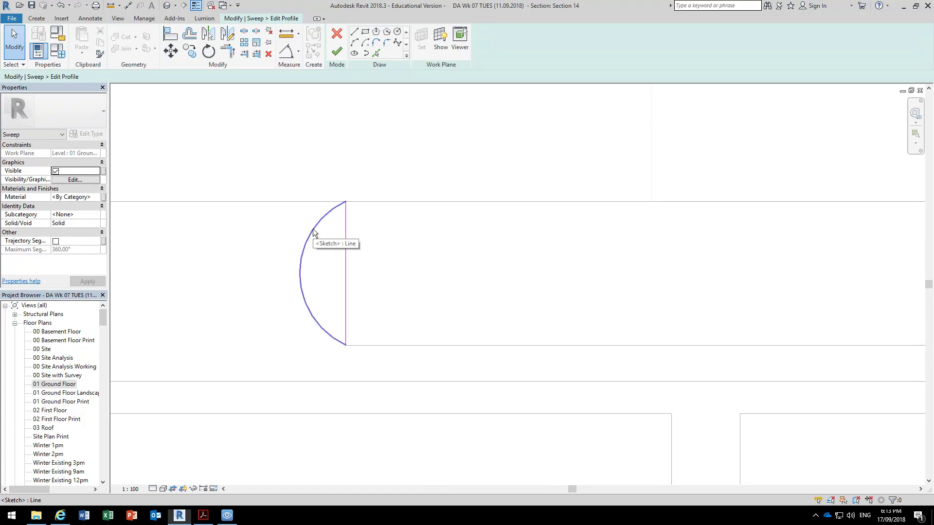
# Step: Check the arc and line of the profile sketch, and finish the profile and the island benchtop sweep
pyautogui.click(313, 233)
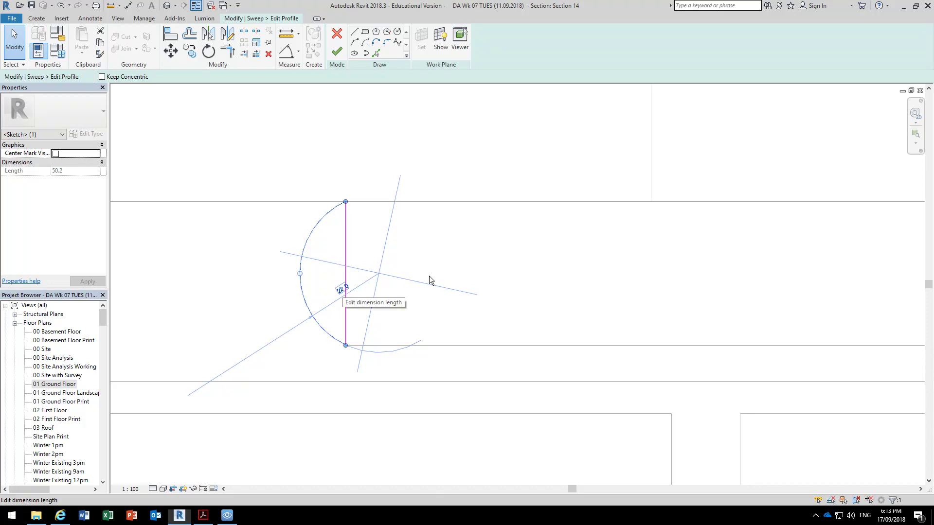
pyautogui.click(594, 262)
pyautogui.click(316, 227)
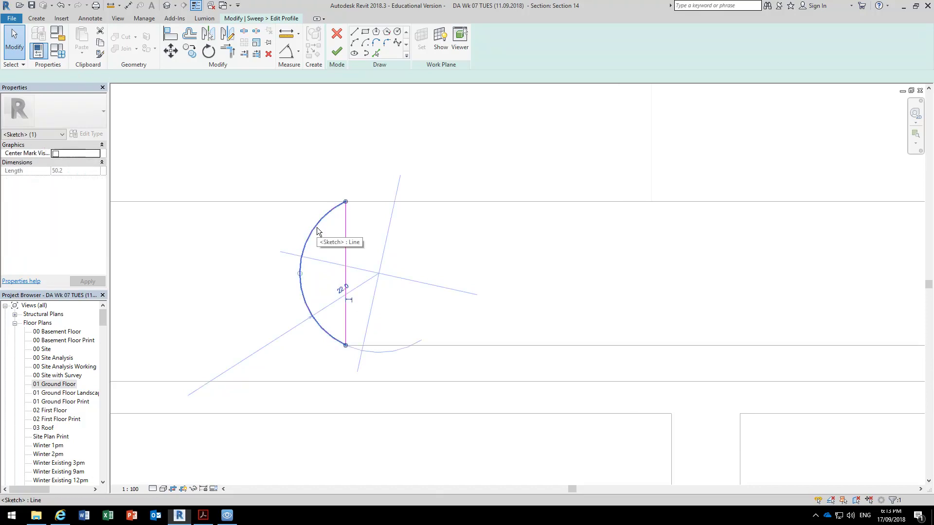
pyautogui.click(301, 276)
pyautogui.click(235, 304)
pyautogui.moveTo(226, 175); pyautogui.dragTo(427, 405)
pyautogui.click(313, 100)
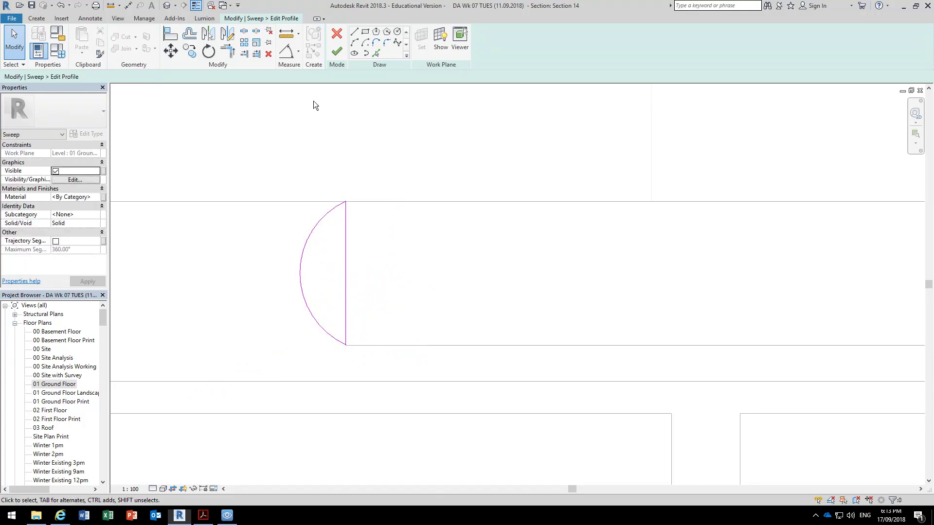
pyautogui.click(342, 49)
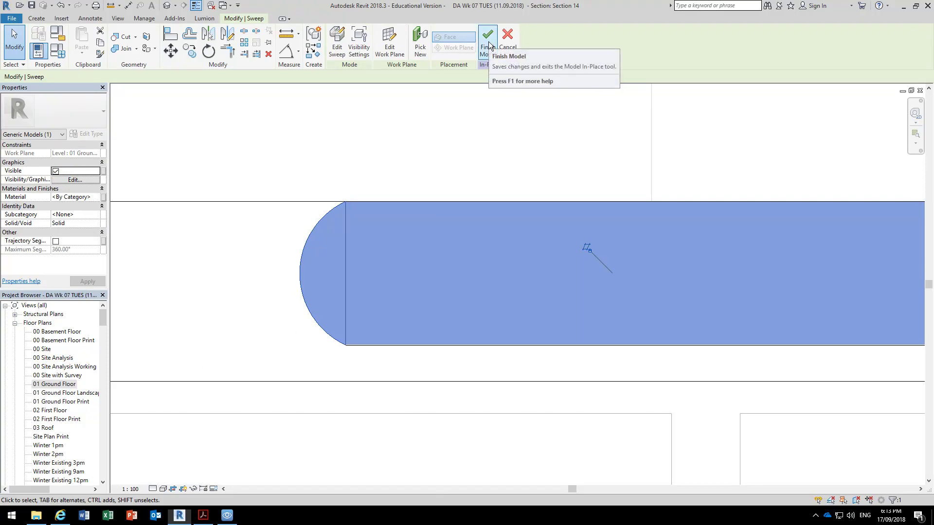
# Step: Open 3D View 7 and display it in the Realistic visual style
pyautogui.click(111, 318)
pyautogui.scroll(-5, 103, 343)
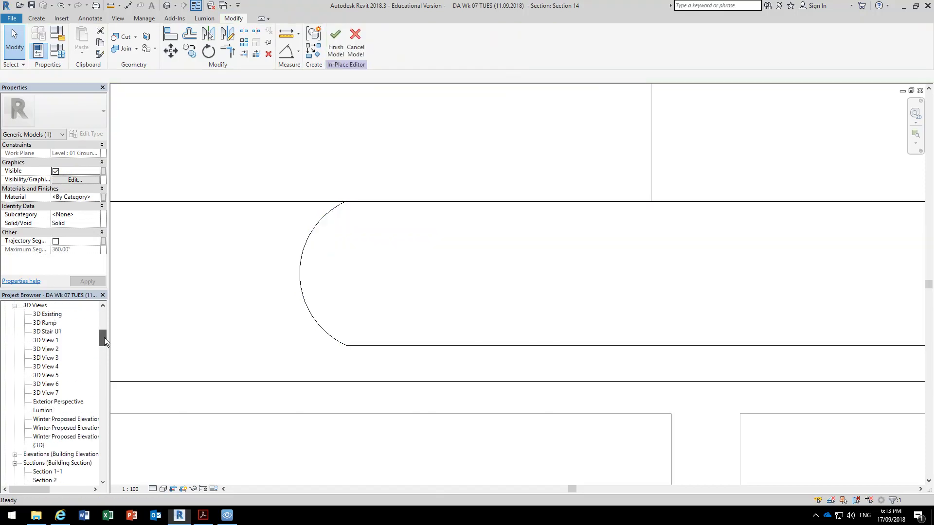
pyautogui.doubleClick(46, 393)
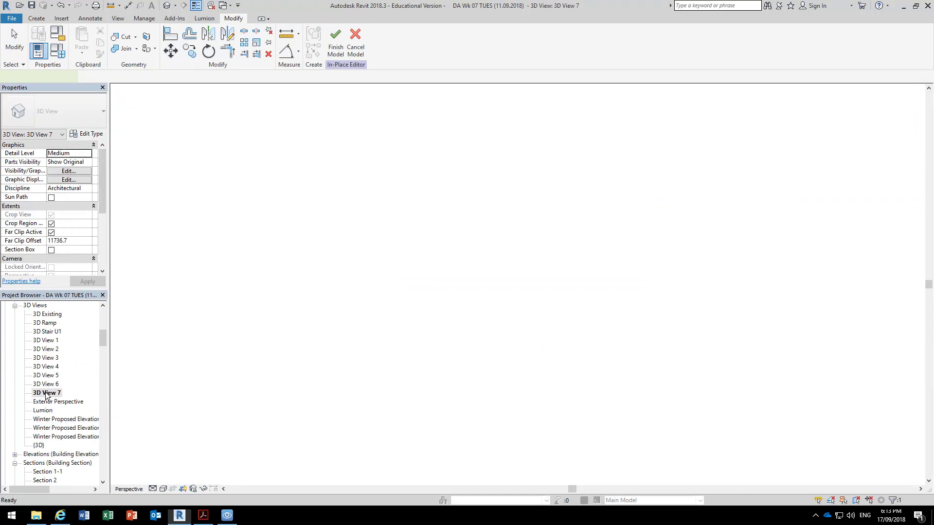
pyautogui.click(541, 425)
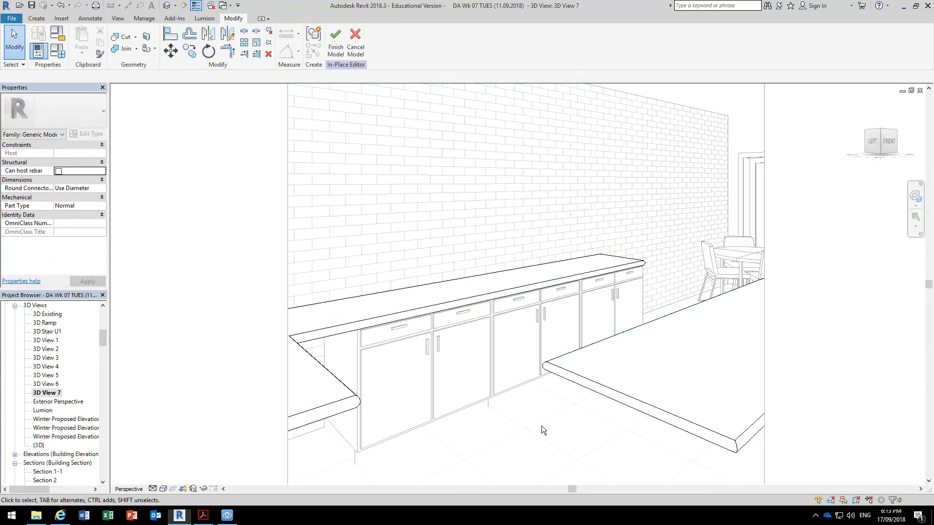
pyautogui.click(163, 489)
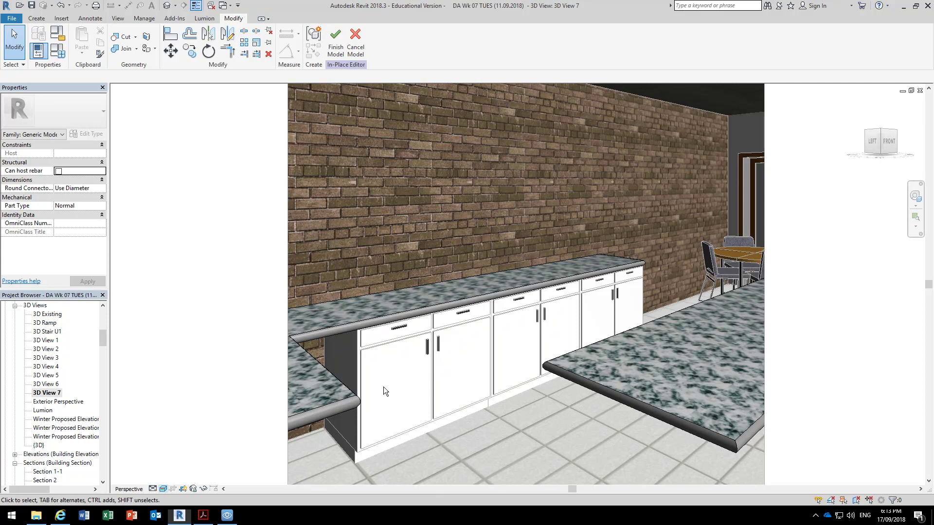
# Step: Associate the material of both benchtop edge sweeps with the BenchMaterial parameter and finish the in-place model
pyautogui.click(359, 402)
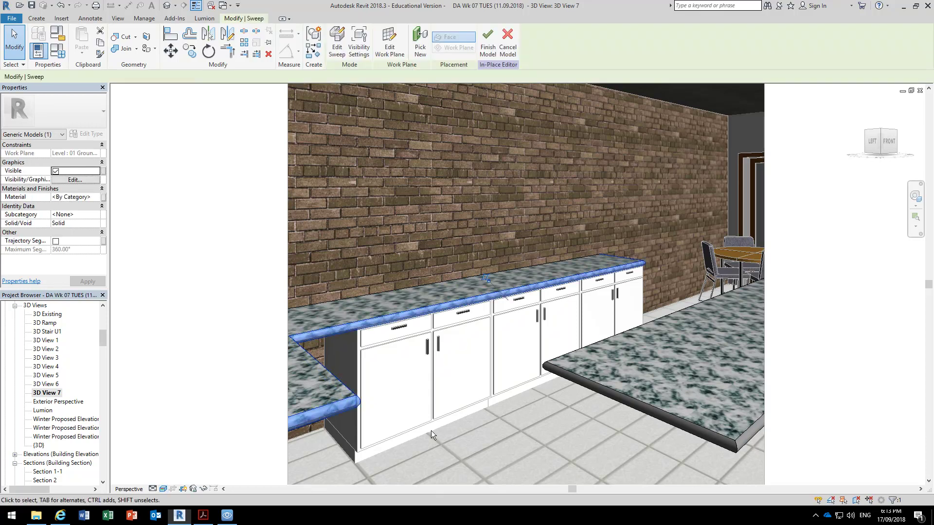
pyautogui.keyDown('ctrl'); pyautogui.click(541, 366); pyautogui.keyUp('ctrl')
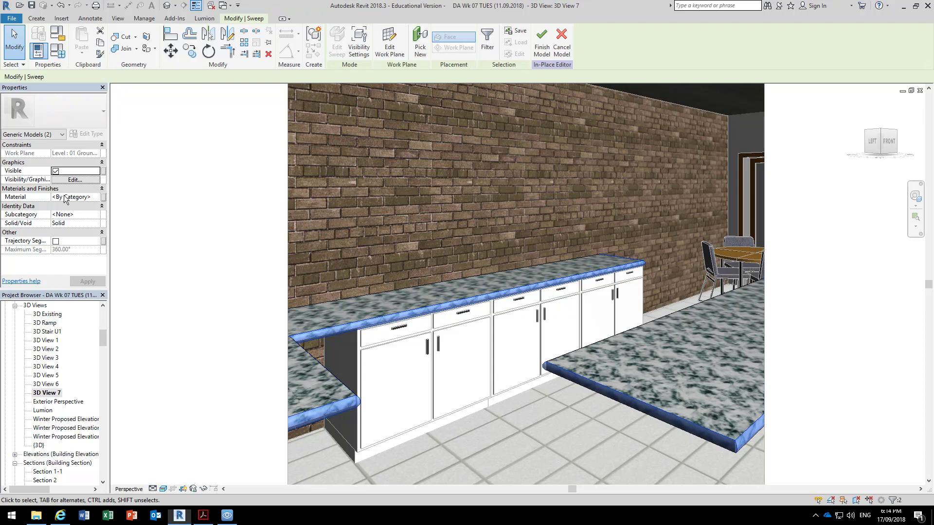
pyautogui.click(103, 197)
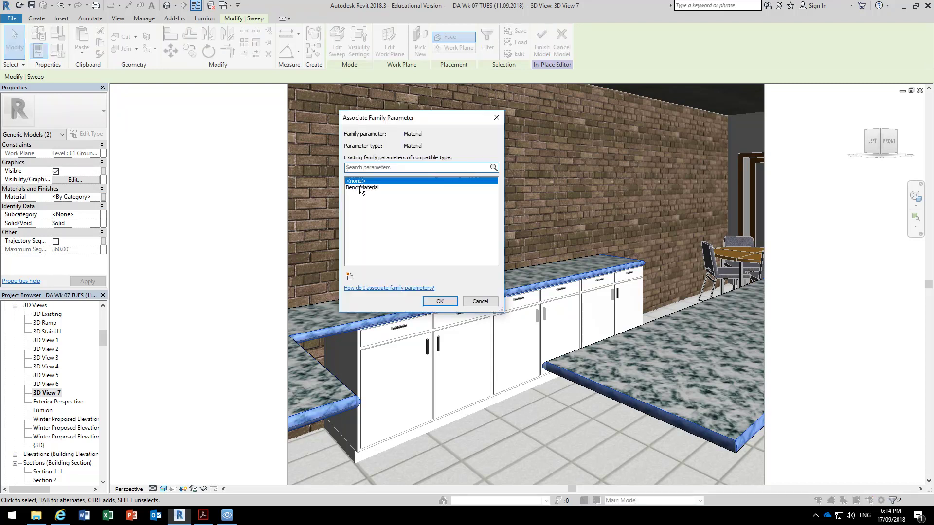
pyautogui.click(361, 188)
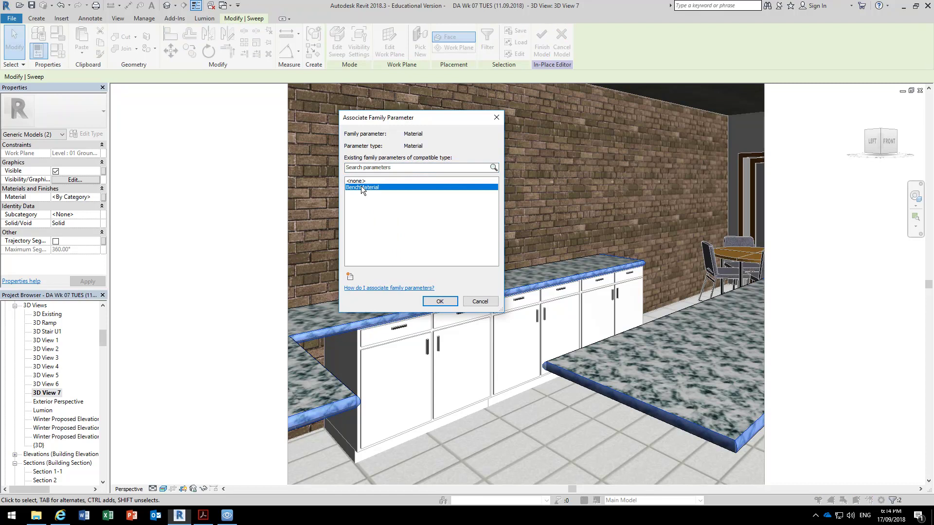
pyautogui.click(440, 301)
pyautogui.click(530, 435)
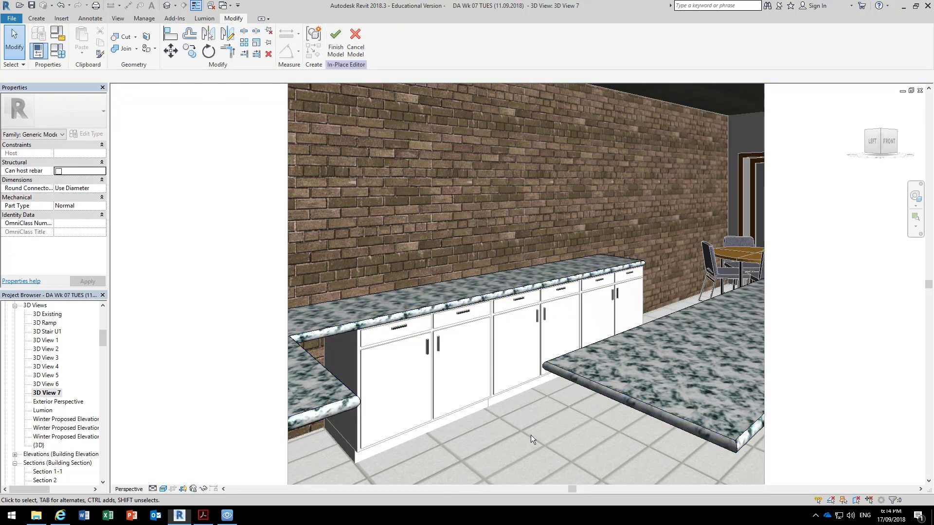
pyautogui.click(336, 46)
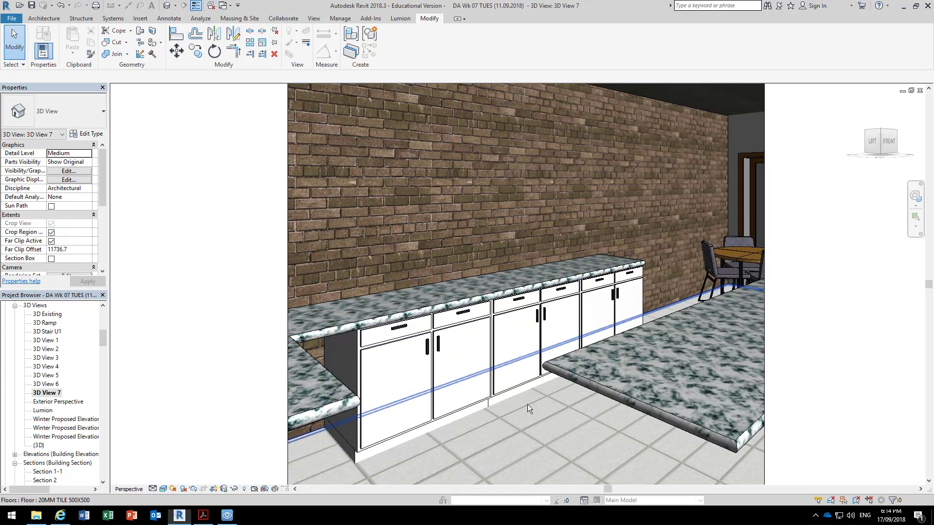
# Step: Open the 01 Ground Floor plan and set its visual style to Wireframe
pyautogui.scroll(8, 101, 339)
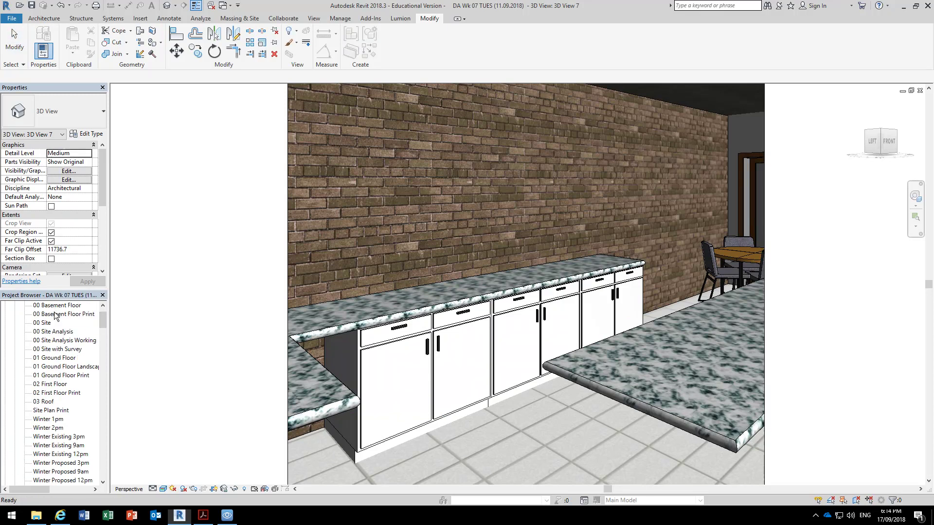
pyautogui.doubleClick(56, 358)
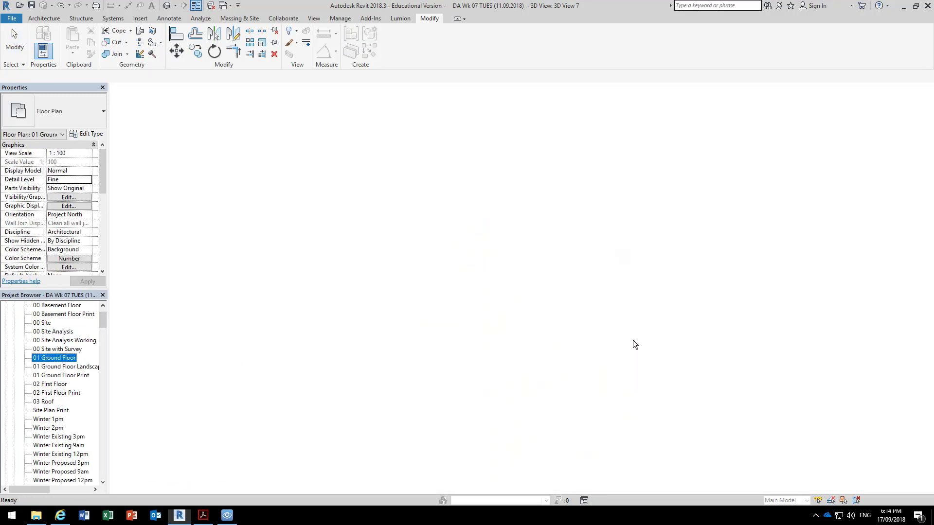
pyautogui.scroll(10, 589, 219)
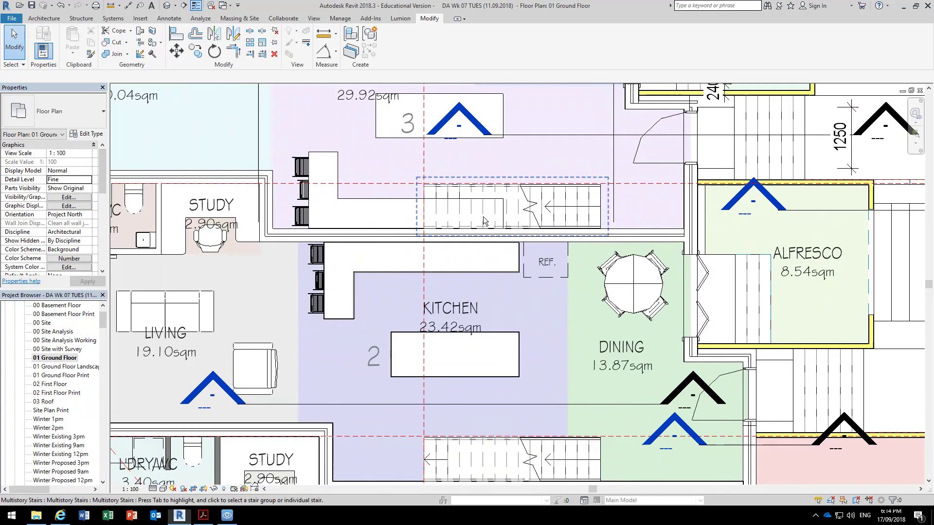
pyautogui.moveTo(517, 276)
pyautogui.mouseDown(button='middle')
pyautogui.moveTo(601, 281)
pyautogui.moveTo(636, 302)
pyautogui.moveTo(687, 297)
pyautogui.moveTo(716, 272)
pyautogui.mouseUp(button='middle')
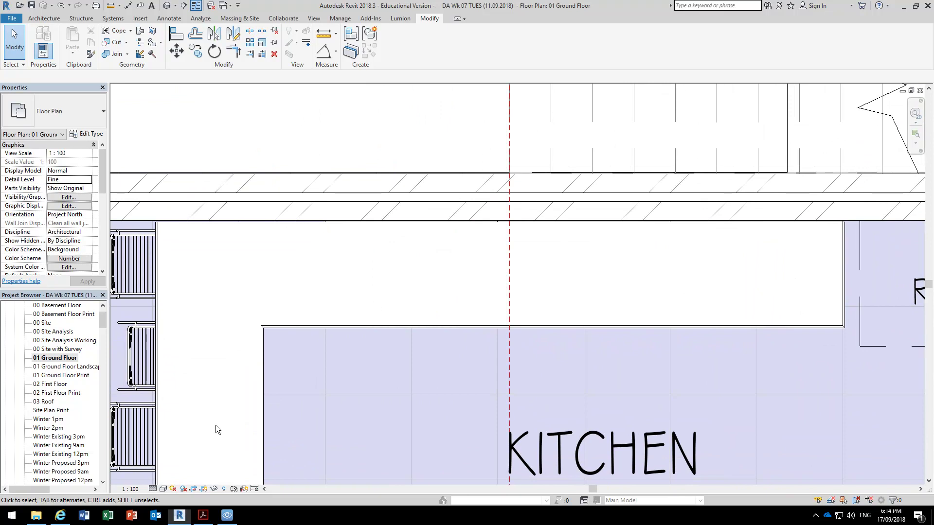
pyautogui.click(164, 489)
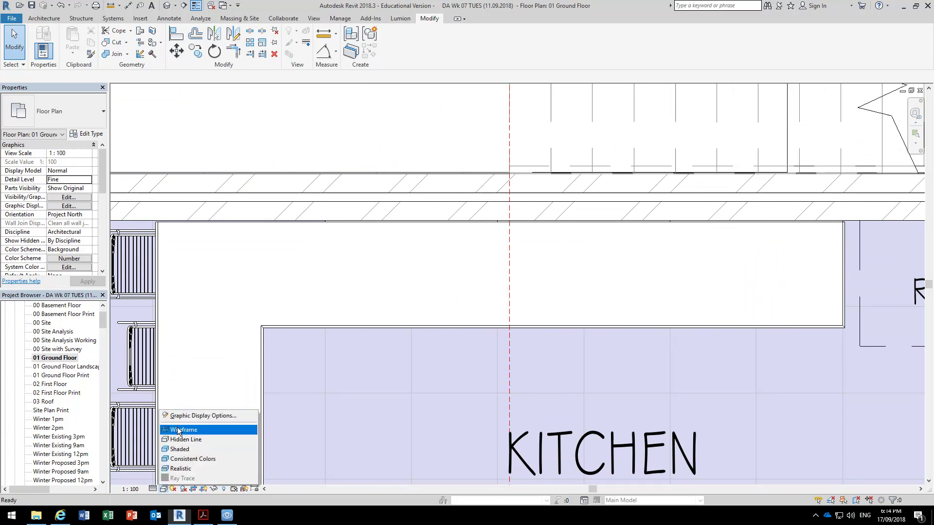
pyautogui.click(195, 427)
pyautogui.keyDown('shift'); pyautogui.hscroll(5, 428, 243); pyautogui.keyUp('shift')
pyautogui.scroll(4, 510, 232)
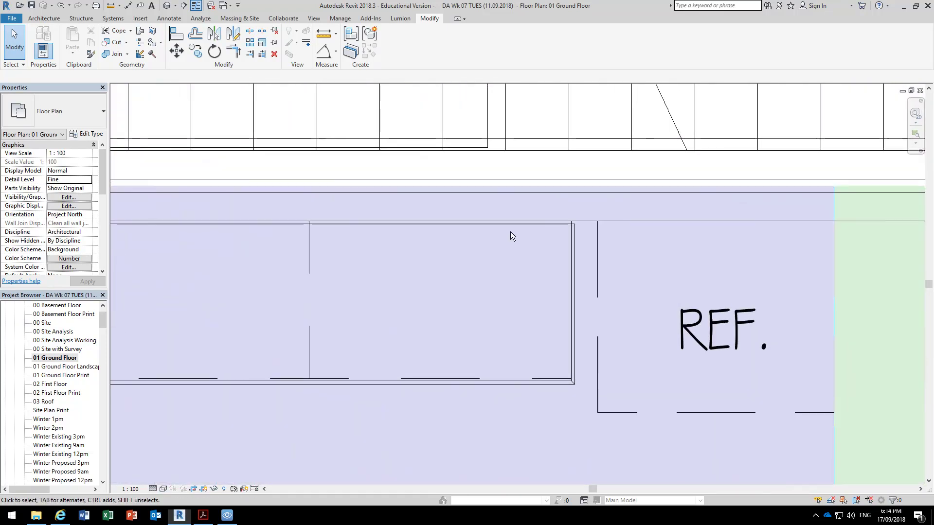
# Step: Select the KitchenBench1 benchtop in the plan and examine its outline along the kitchen wall and beside the refrigerator space
pyautogui.click(558, 219)
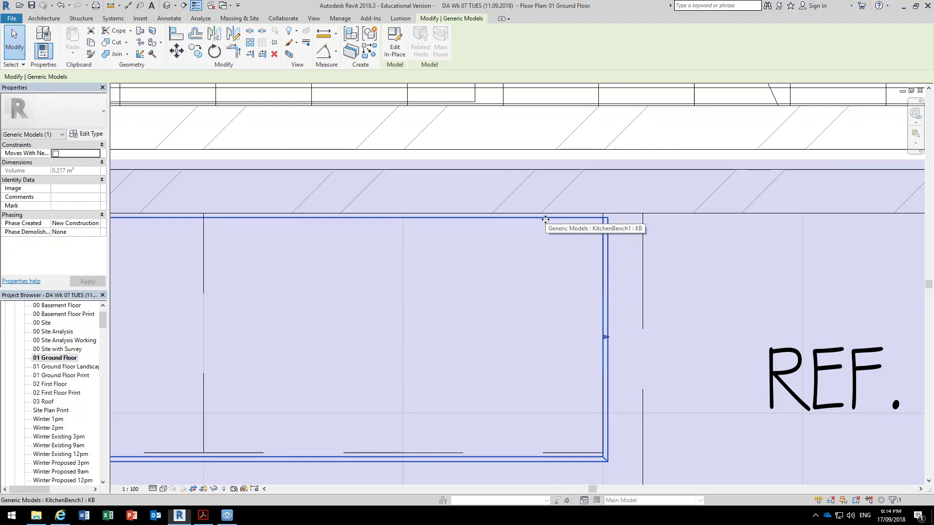
pyautogui.scroll(-3, 546, 220)
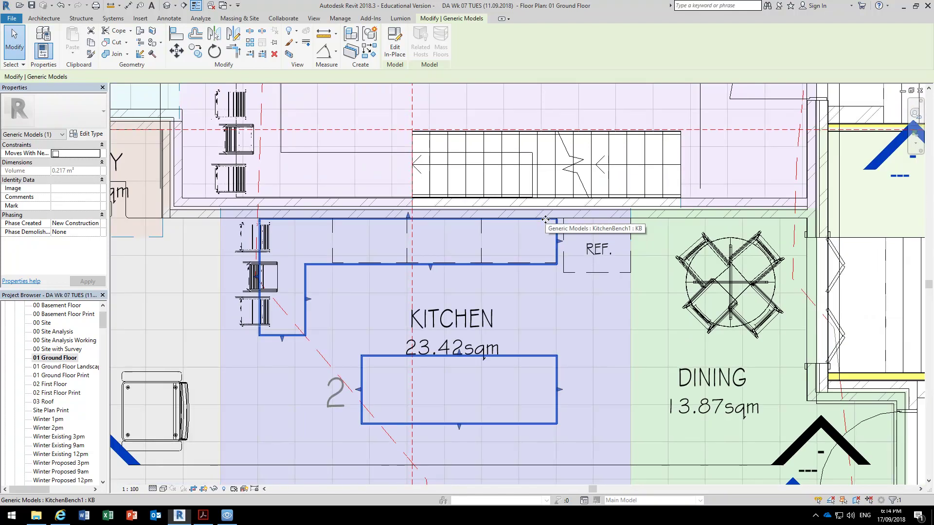
pyautogui.scroll(3, 545, 219)
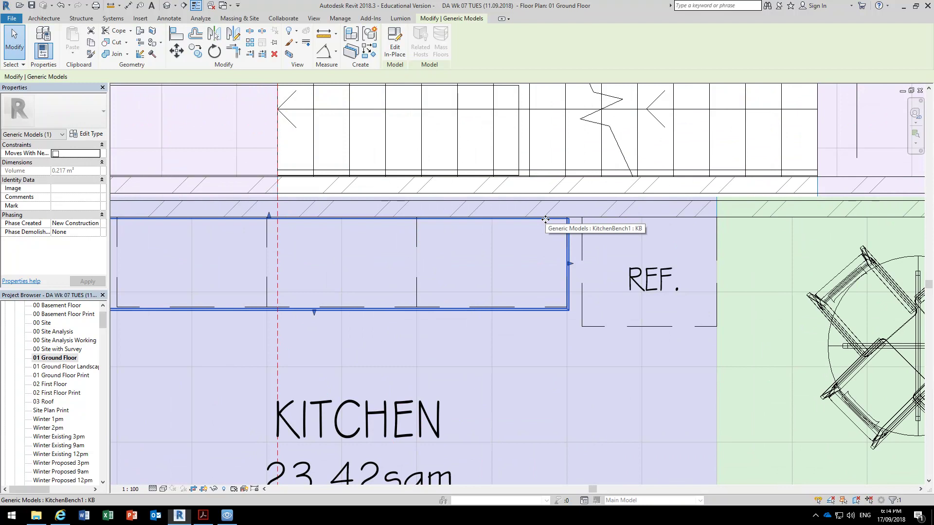
pyautogui.scroll(-2, 444, 258)
pyautogui.moveTo(445, 258); pyautogui.dragTo(462, 258, button='middle')
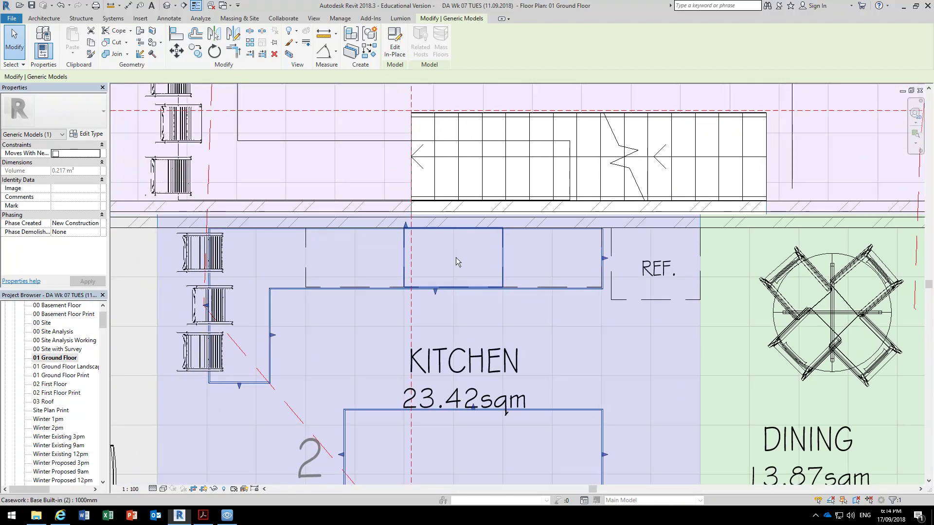
# Step: Select the Base Built-in (2) 1000mm cabinet nearest the benchtop's corner and examine the uncabineted corner space beside it
pyautogui.scroll(2, 245, 267)
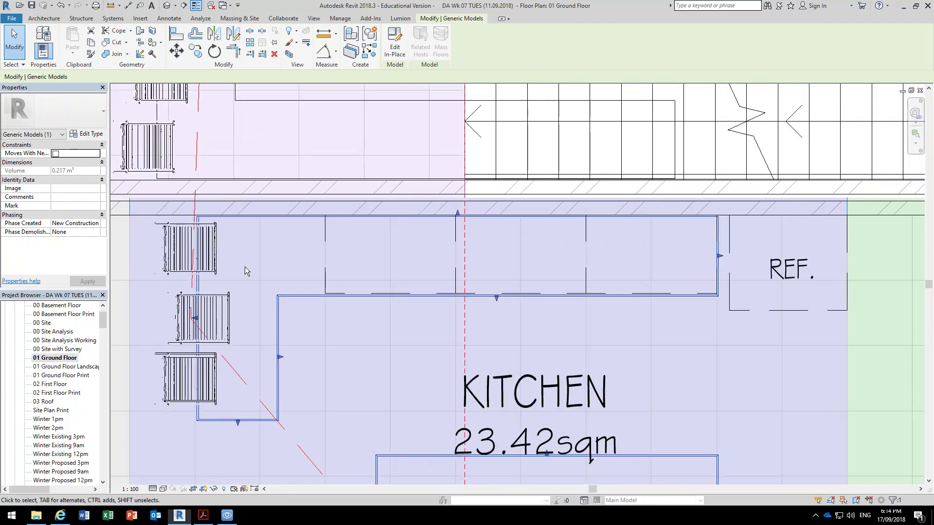
pyautogui.scroll(1, 245, 267)
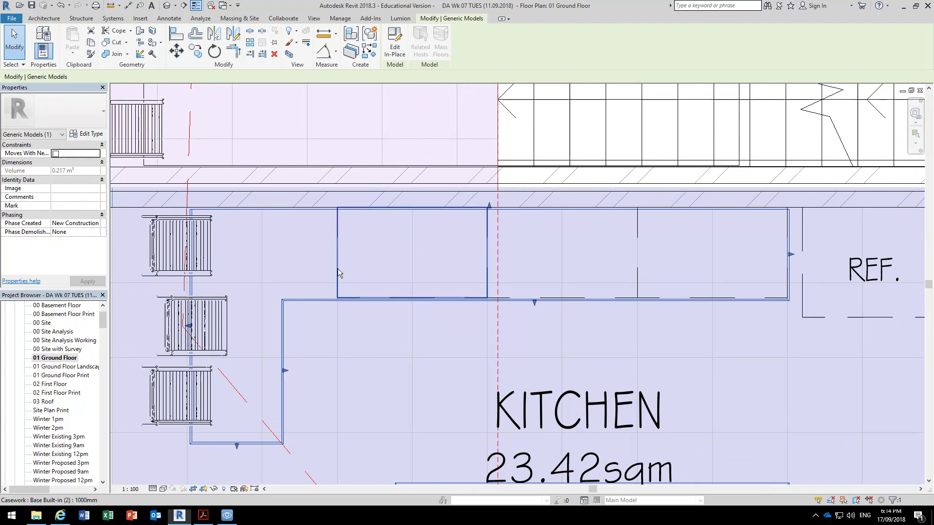
pyautogui.click(341, 276)
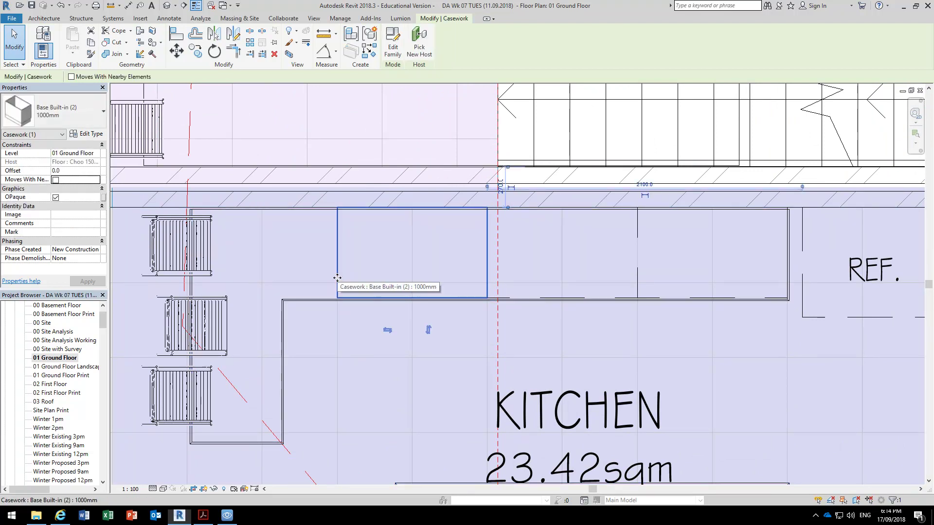
pyautogui.moveTo(294, 267); pyautogui.dragTo(333, 269, button='middle')
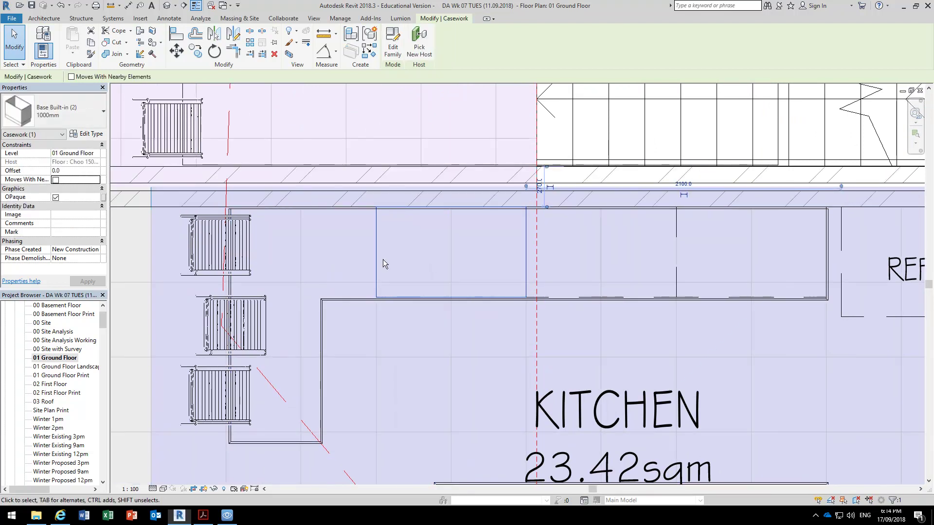
pyautogui.click(338, 259)
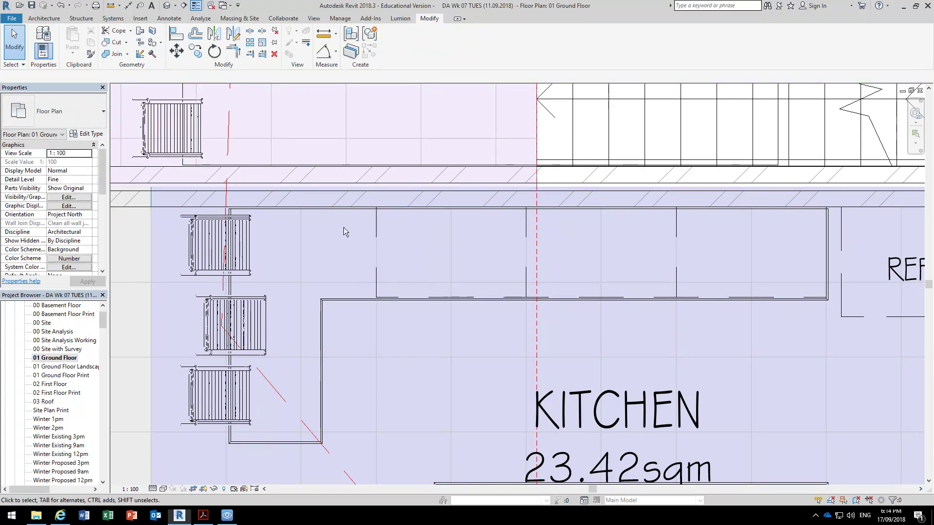
# Step: Load the Base - Corner (1) casework family from the Domestic Kitchen library folder for placement as a component
pyautogui.click(43, 18)
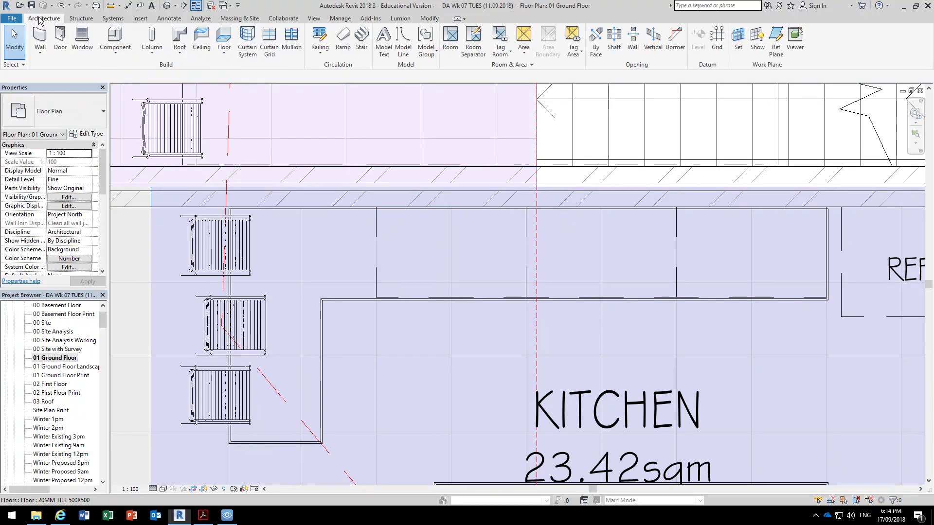
pyautogui.click(113, 39)
pyautogui.click(393, 42)
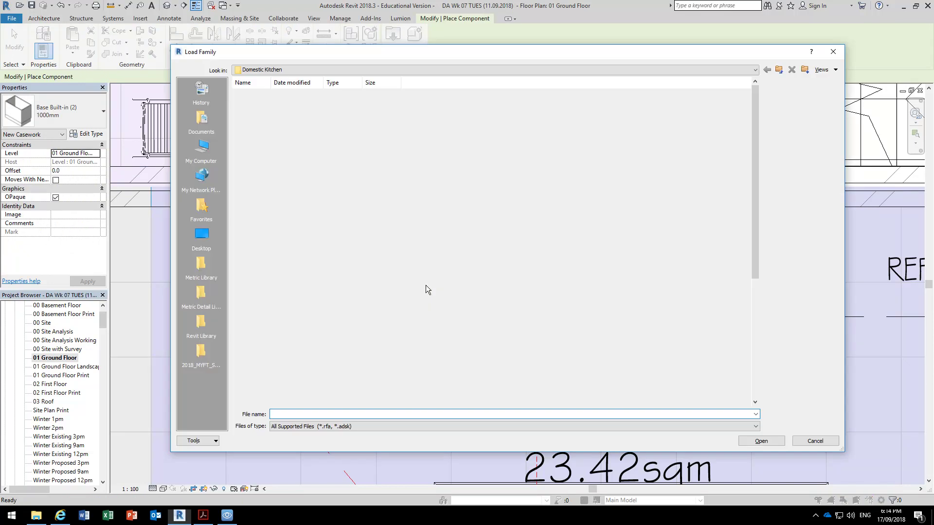
pyautogui.click(307, 71)
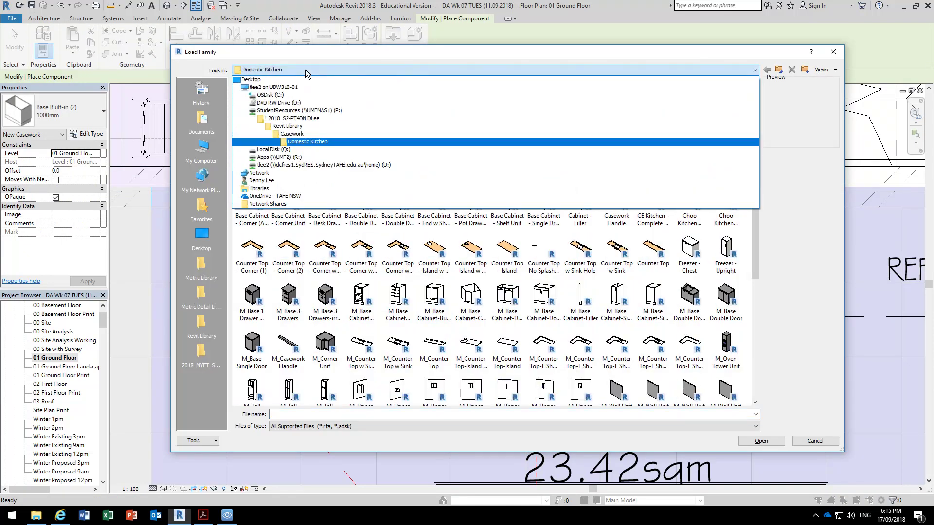
pyautogui.click(292, 141)
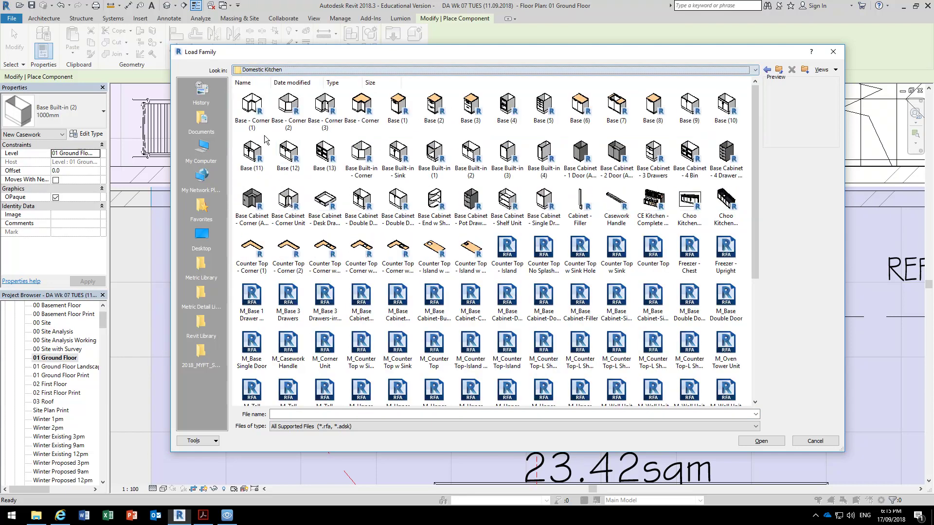
pyautogui.click(255, 101)
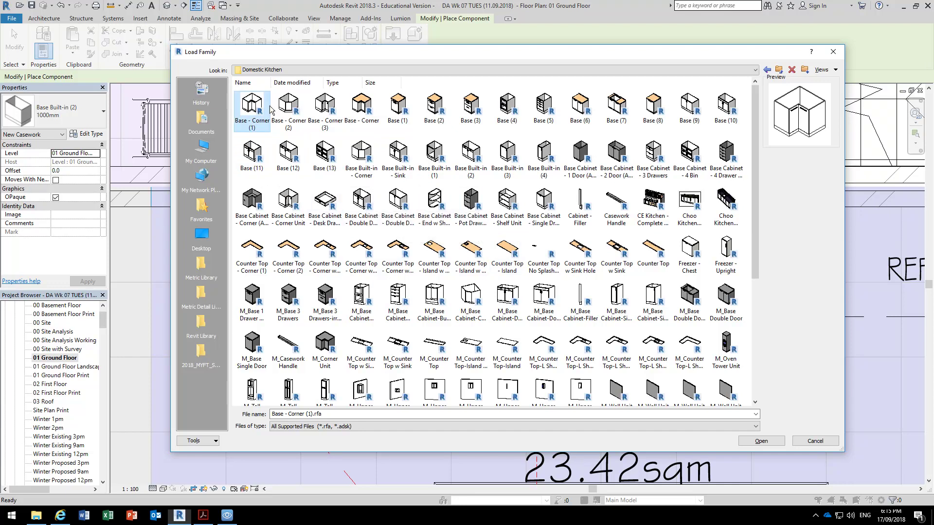
pyautogui.doubleClick(252, 108)
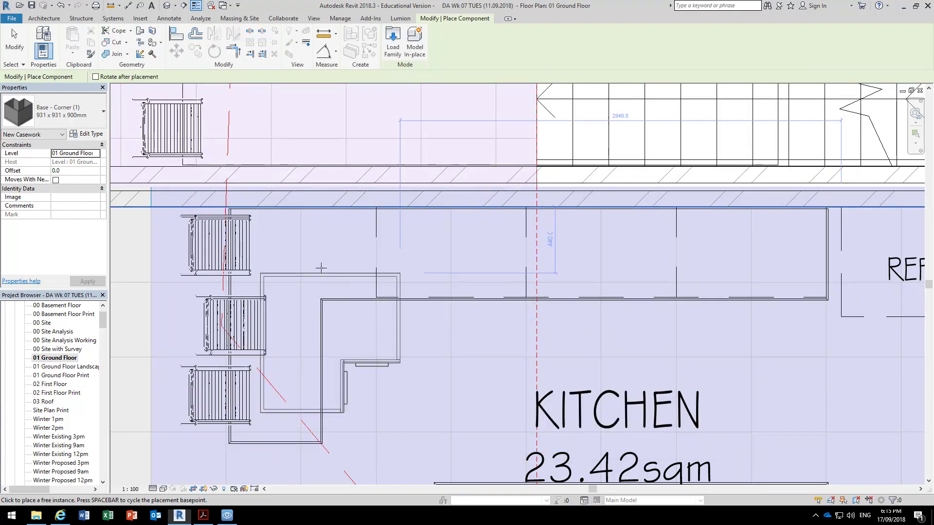
# Step: Place the Base - Corner (1) 931 x 931 x 900mm unit in the benchtop corner, against the party wall and adjoining base cabinet
pyautogui.moveTo(300, 219); pyautogui.dragTo(321, 222, button='middle')
pyautogui.scroll(2, 321, 221)
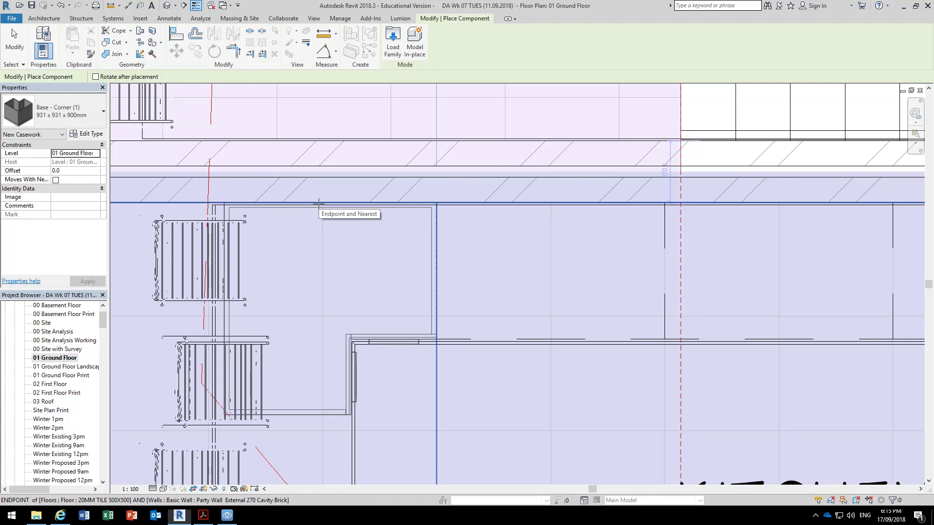
pyautogui.rightClick(348, 249)
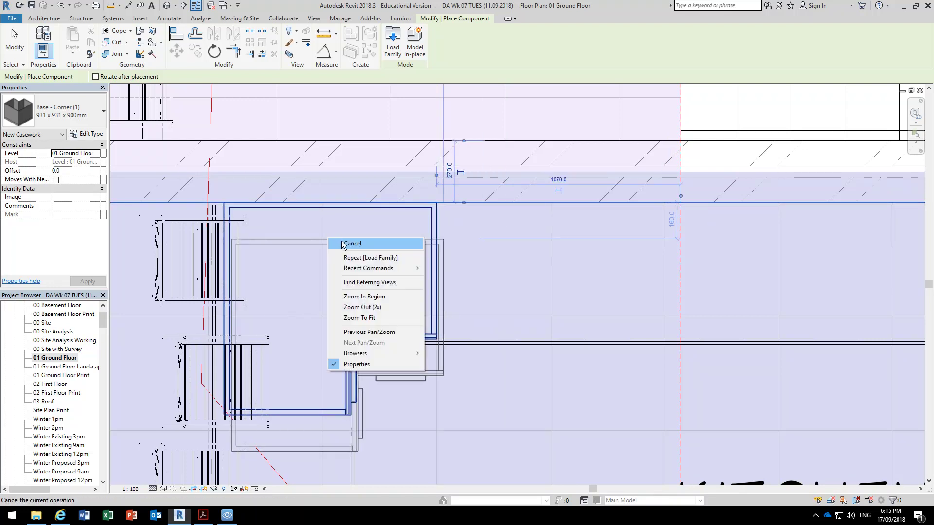
# Step: Cancel the placement of another corner base cabinet in the kitchen
pyautogui.click(372, 254)
pyautogui.scroll(3, 220, 203)
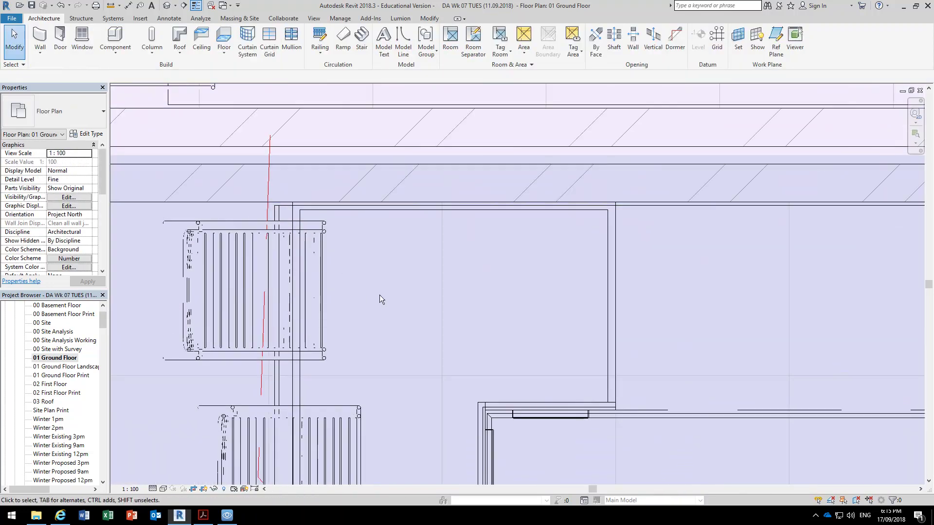
pyautogui.scroll(-3, 290, 252)
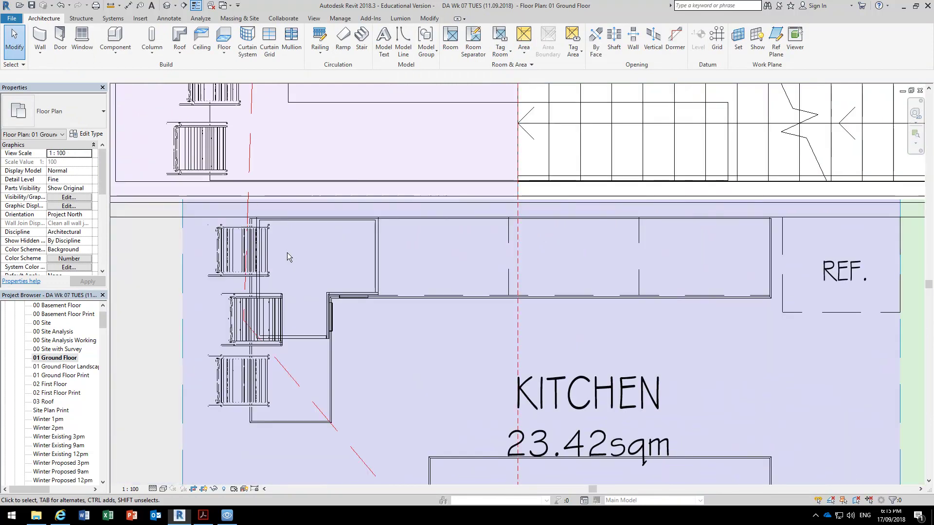
# Step: Examine how the L-shaped kitchen bench lines up with the corner base cabinet and the wall
pyautogui.click(332, 385)
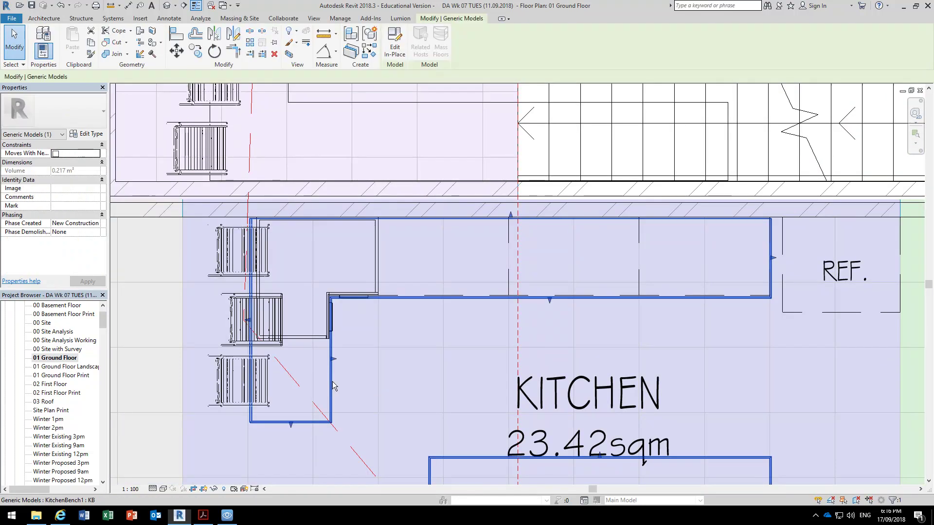
pyautogui.scroll(4, 321, 307)
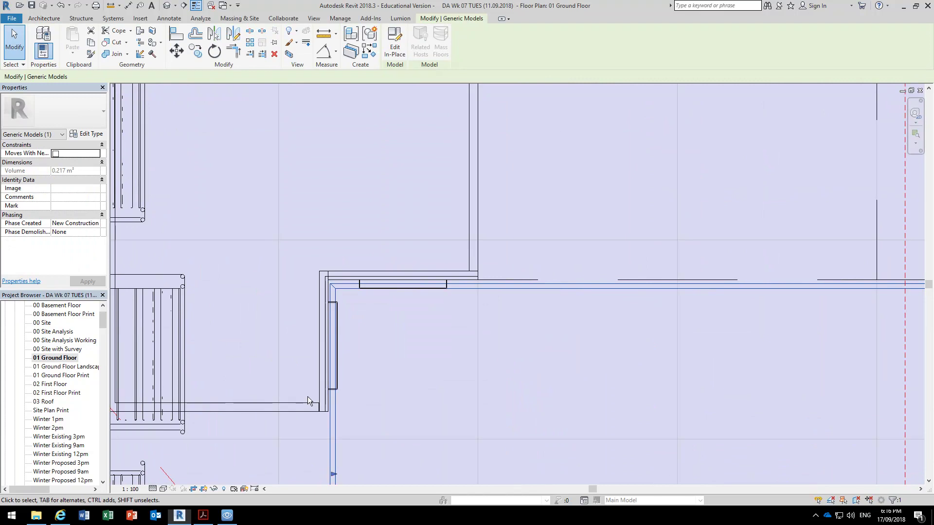
pyautogui.scroll(-2, 302, 411)
pyautogui.moveTo(281, 277); pyautogui.dragTo(268, 285, button='middle')
pyautogui.scroll(-3, 267, 285)
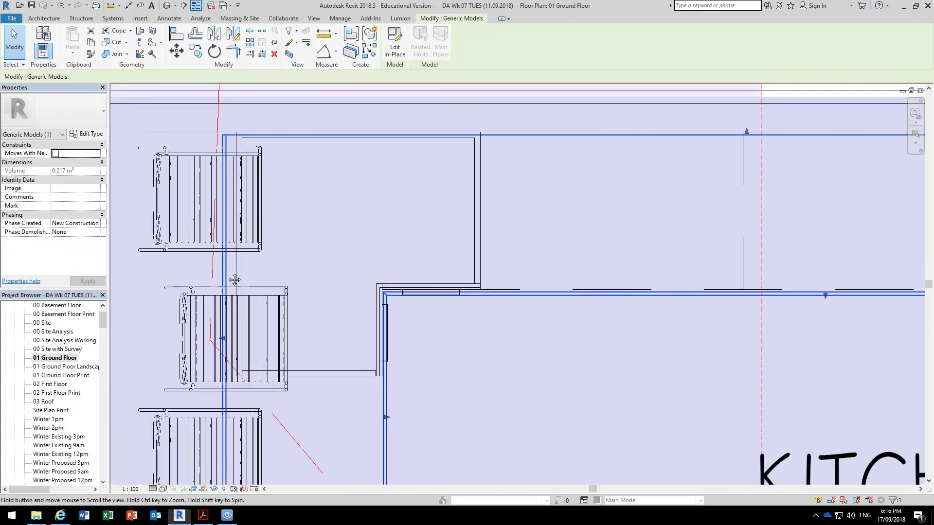
pyautogui.scroll(2, 233, 228)
pyautogui.scroll(-2, 234, 227)
pyautogui.scroll(1, 233, 228)
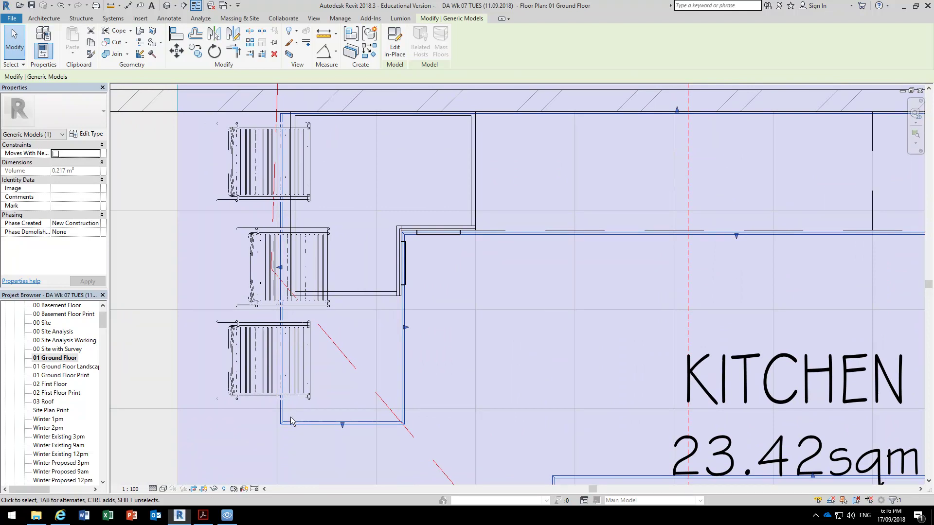
pyautogui.scroll(-3, 286, 317)
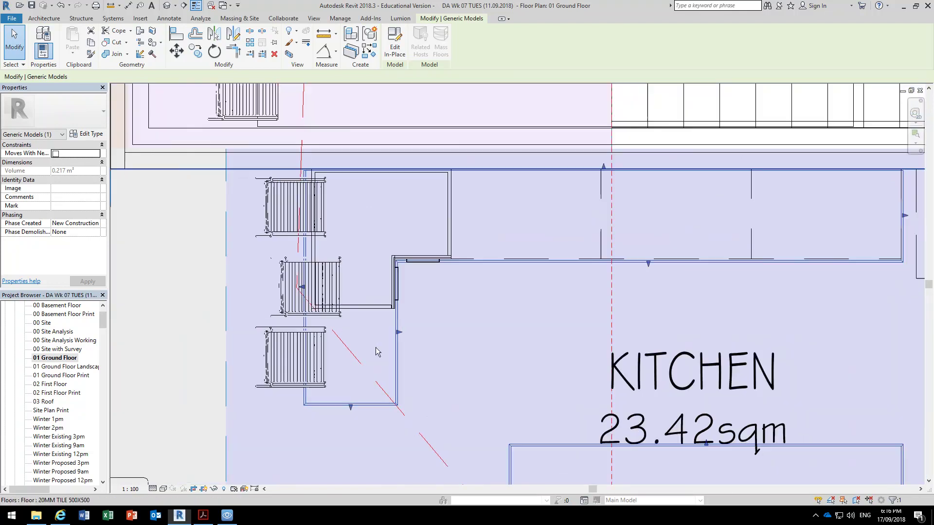
pyautogui.moveTo(286, 394); pyautogui.dragTo(288, 371, button='middle')
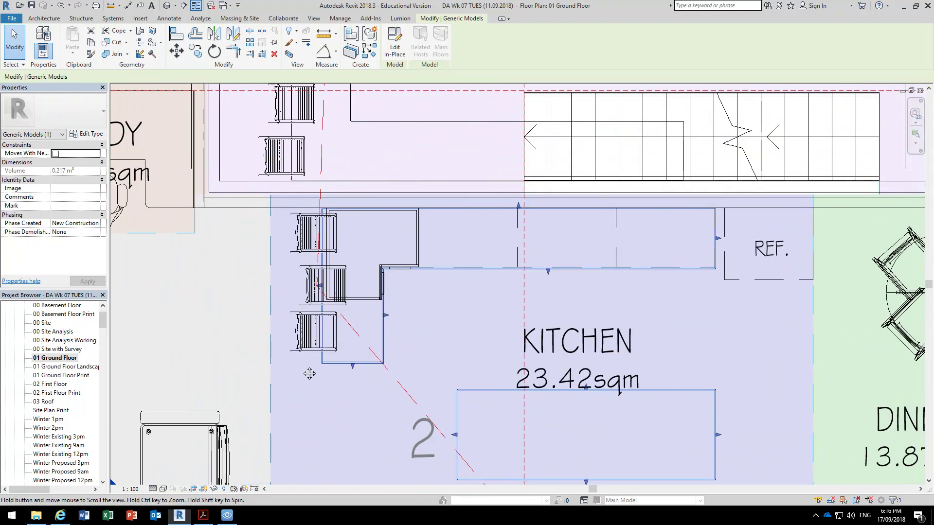
pyautogui.scroll(2, 297, 365)
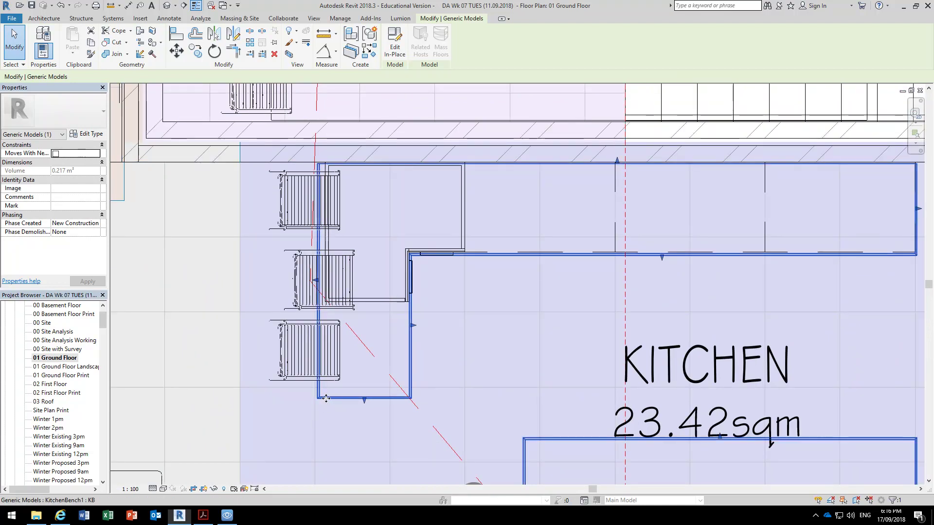
pyautogui.scroll(-4, 273, 302)
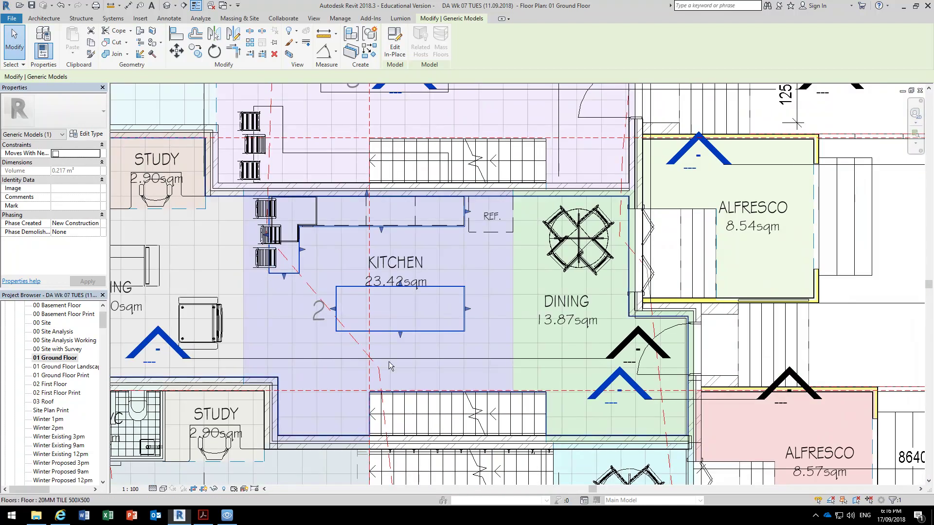
pyautogui.scroll(5, 384, 333)
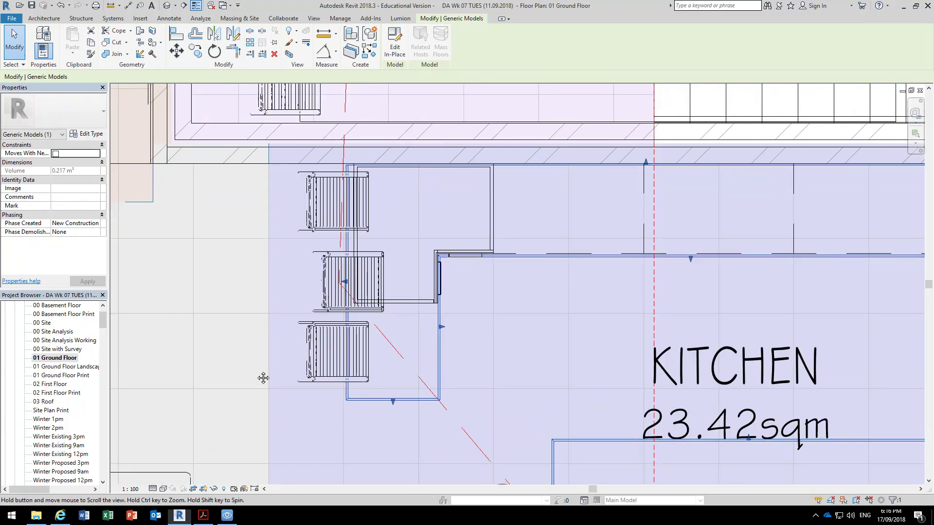
pyautogui.scroll(1, 275, 378)
pyautogui.moveTo(499, 287); pyautogui.dragTo(465, 325, button='middle')
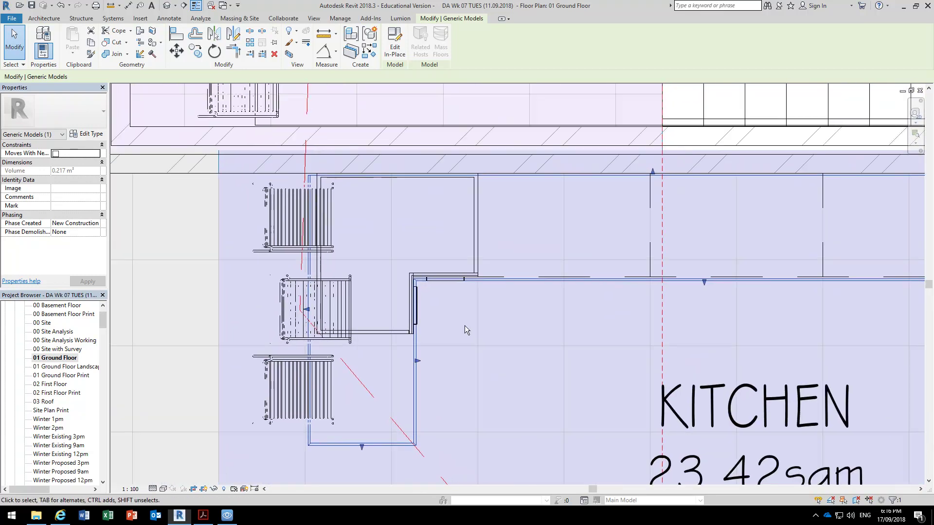
pyautogui.moveTo(461, 431); pyautogui.dragTo(407, 361, button='middle')
pyautogui.press('Escape')
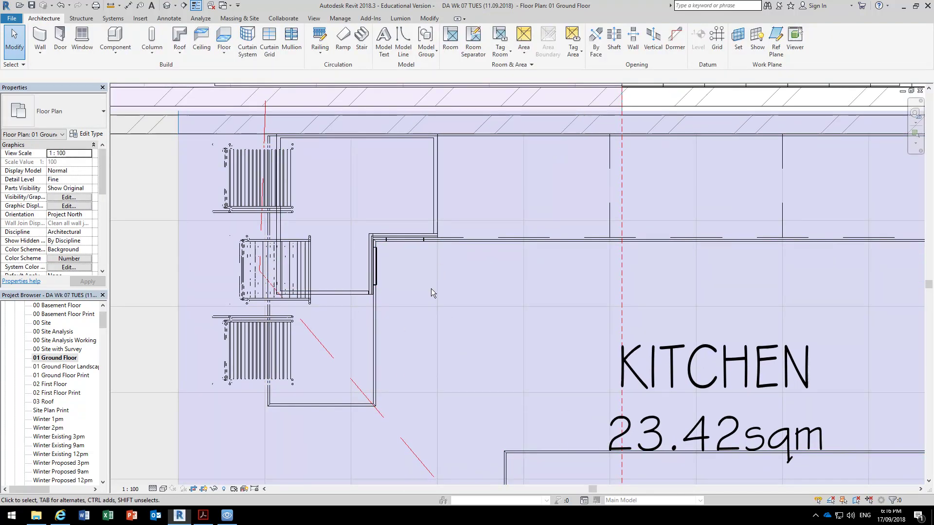
# Step: Open the kitchen bench for in-place editing and edit the sketch of its L-shaped benchtop extrusion
pyautogui.doubleClick(342, 405)
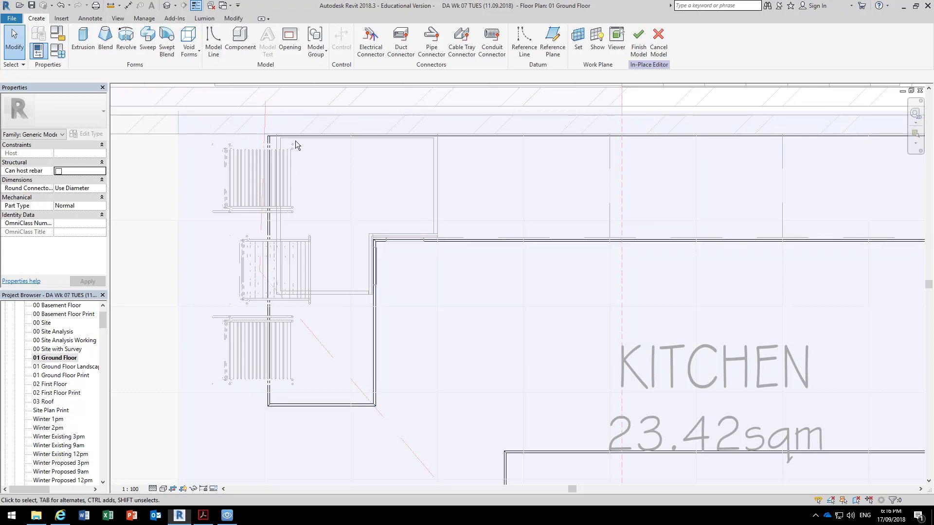
pyautogui.click(336, 135)
pyautogui.press('Escape')
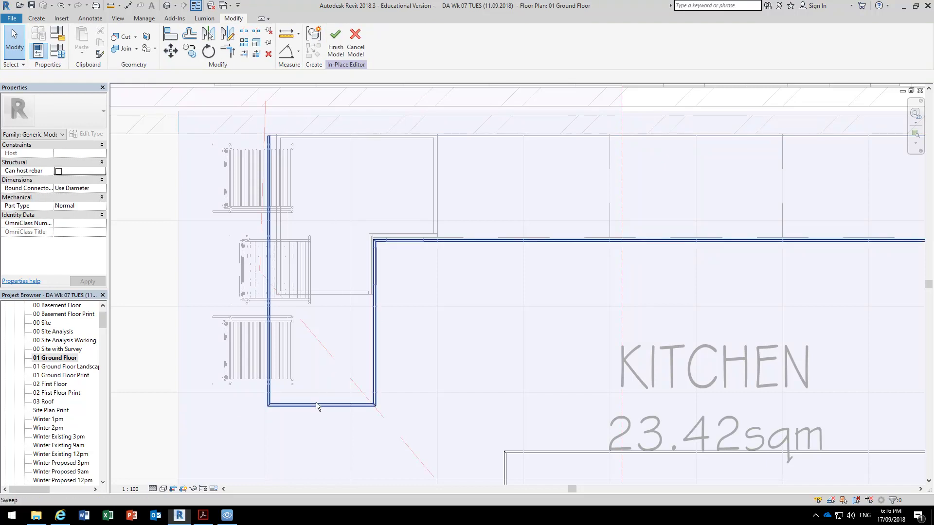
pyautogui.press('Tab')
pyautogui.click(290, 408)
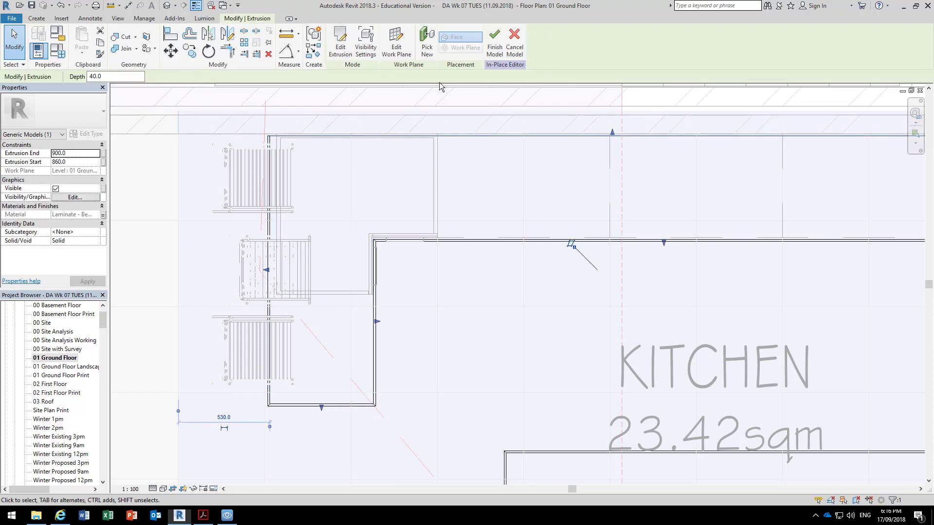
pyautogui.click(340, 43)
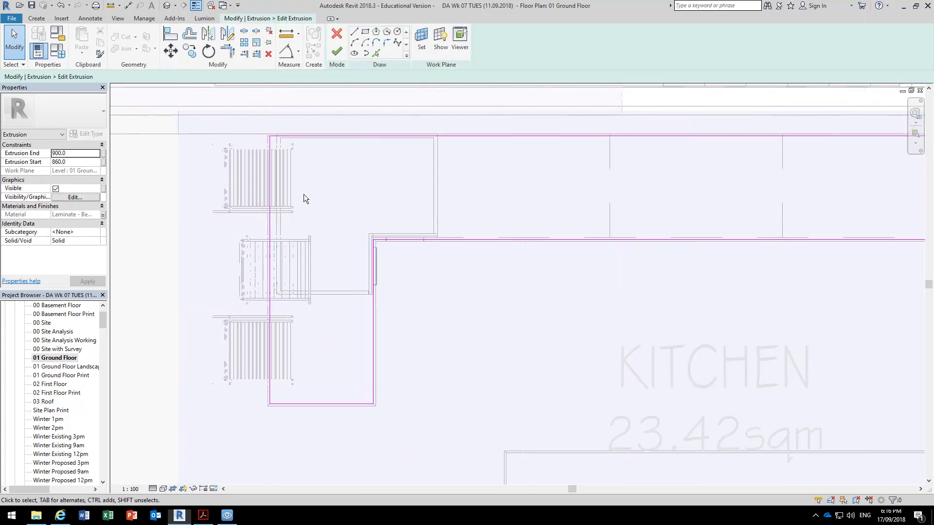
# Step: Move the outer edge of the benchtop's short leg outward to make it 900 mm wide, and finish the sketch
pyautogui.click(270, 311)
pyautogui.moveTo(268, 317); pyautogui.dragTo(218, 314)
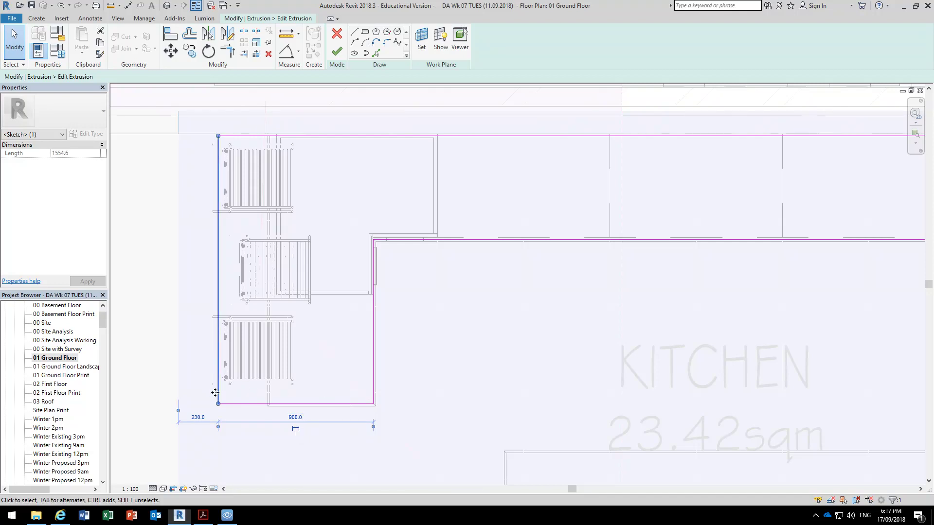
pyautogui.click(339, 363)
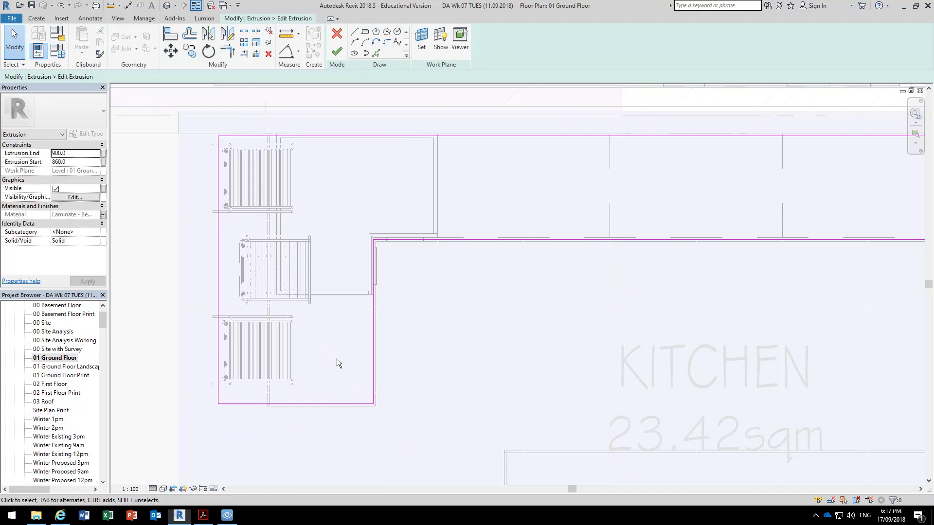
pyautogui.click(337, 49)
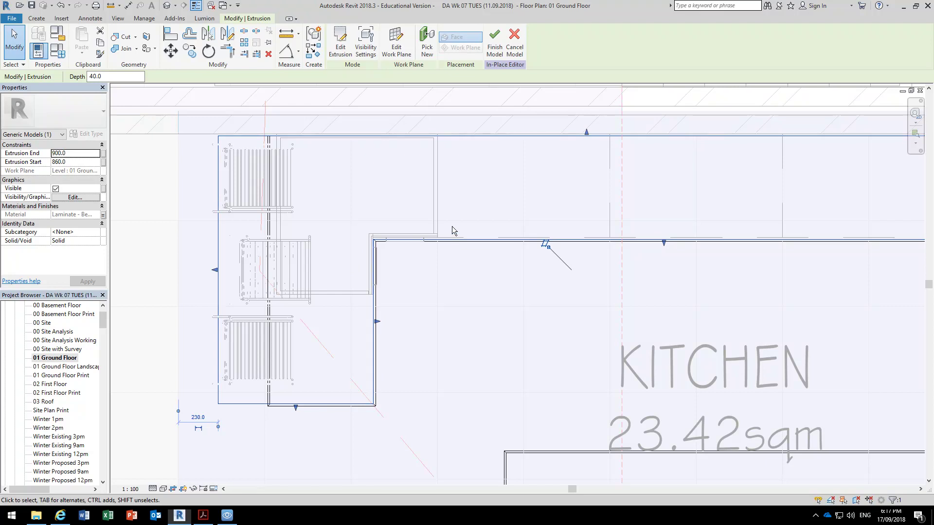
# Step: Inspect the gap between the benchtop's rear edge and the wall, including the rear line in the extrusion sketch
pyautogui.scroll(-3, 452, 226)
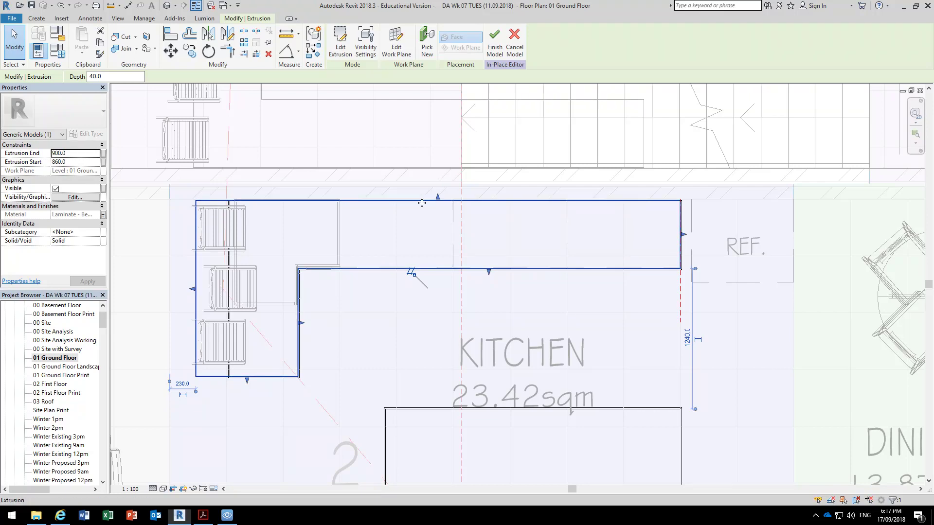
pyautogui.scroll(5, 453, 174)
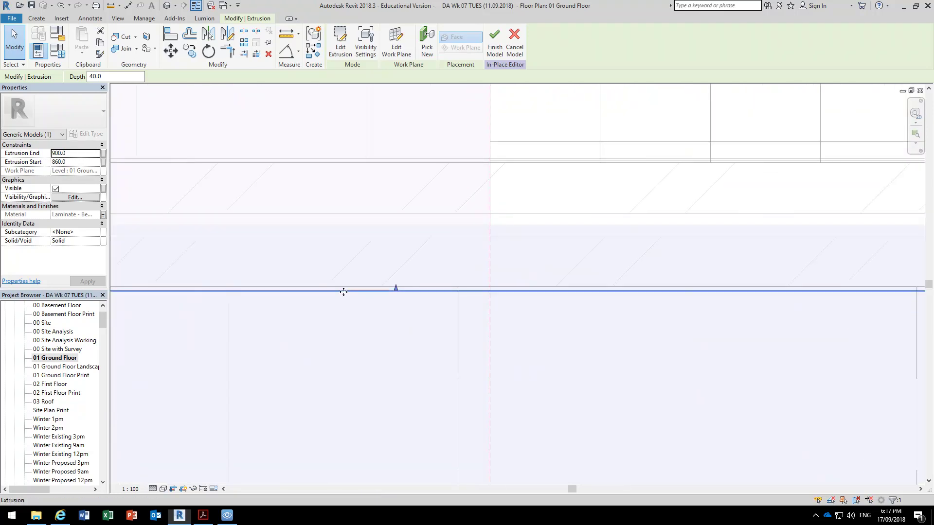
pyautogui.scroll(3, 384, 282)
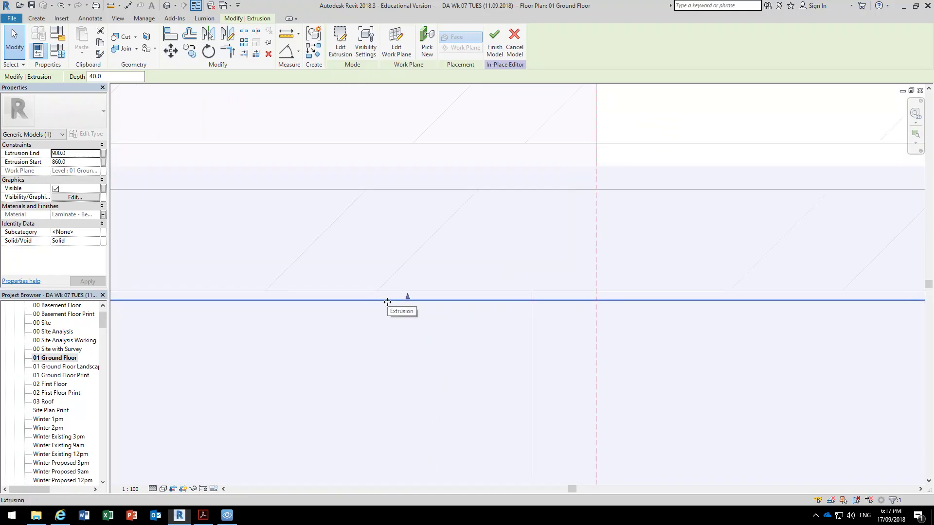
pyautogui.scroll(2, 381, 268)
pyautogui.scroll(-1, 331, 234)
pyautogui.scroll(-5, 328, 232)
pyautogui.scroll(3, 397, 190)
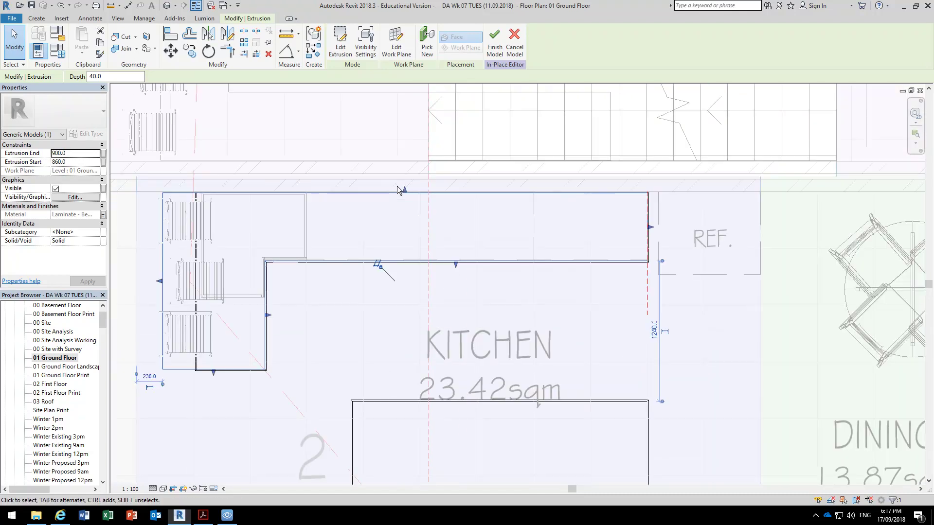
pyautogui.click(340, 41)
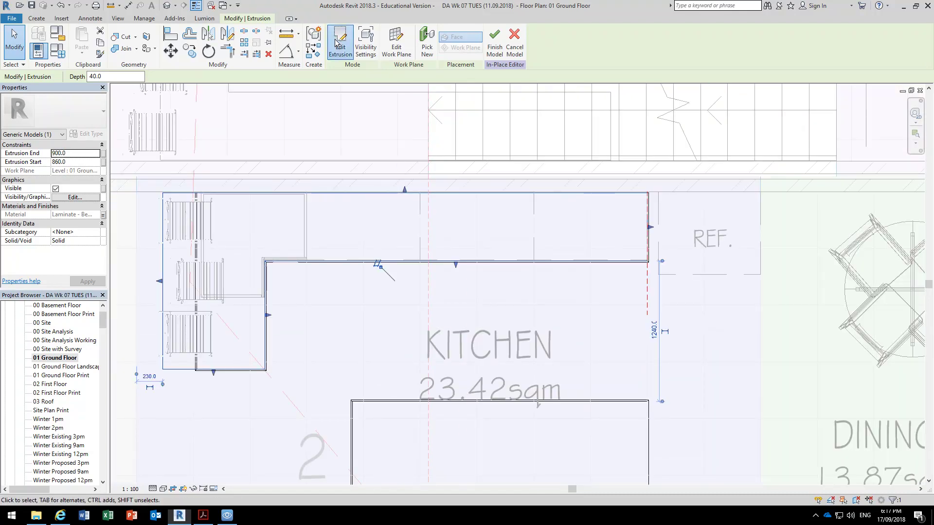
pyautogui.click(323, 193)
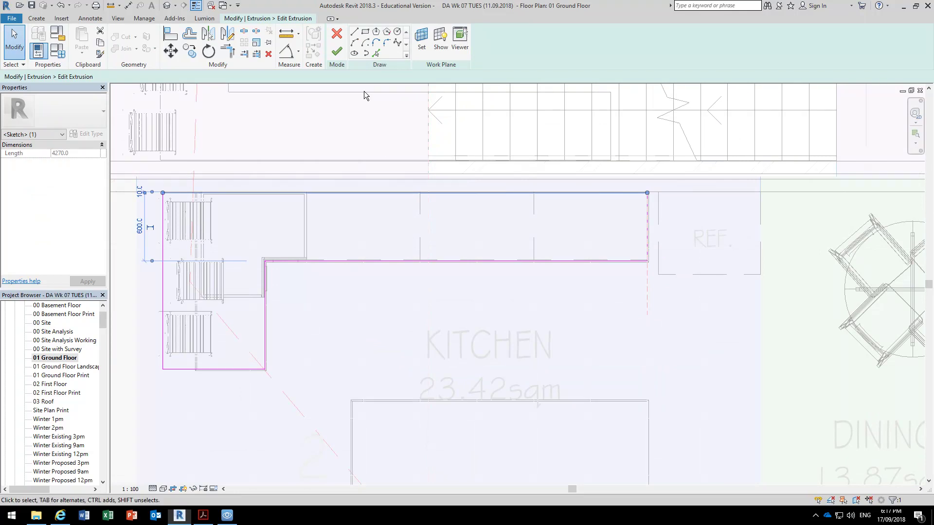
pyautogui.click(337, 50)
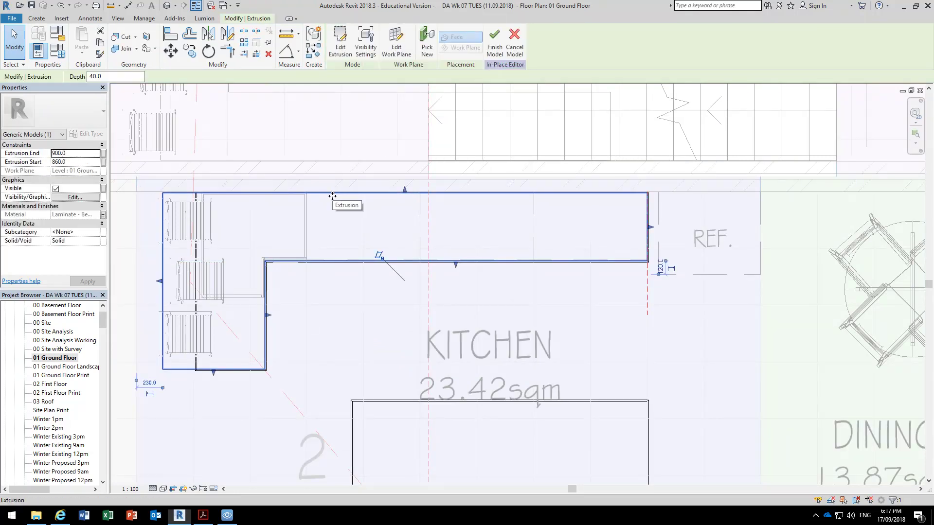
# Step: Move the benchtop extrusion toward the rear wall so its back edge meets the wall face
pyautogui.click(170, 51)
pyautogui.scroll(4, 158, 177)
pyautogui.scroll(4, 163, 188)
pyautogui.click(188, 258)
pyautogui.click(189, 252)
pyautogui.scroll(-4, 256, 303)
pyautogui.scroll(3, 267, 309)
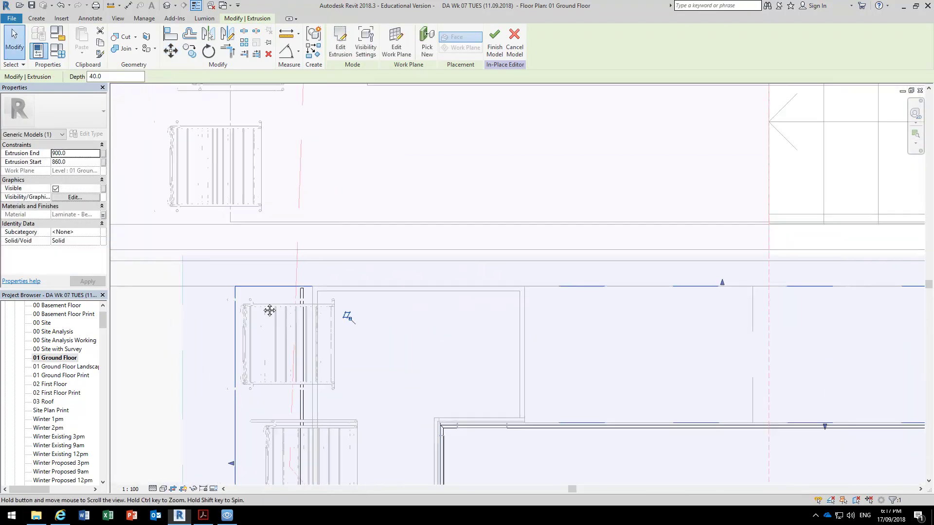
pyautogui.press('Escape')
pyautogui.scroll(-1, 400, 258)
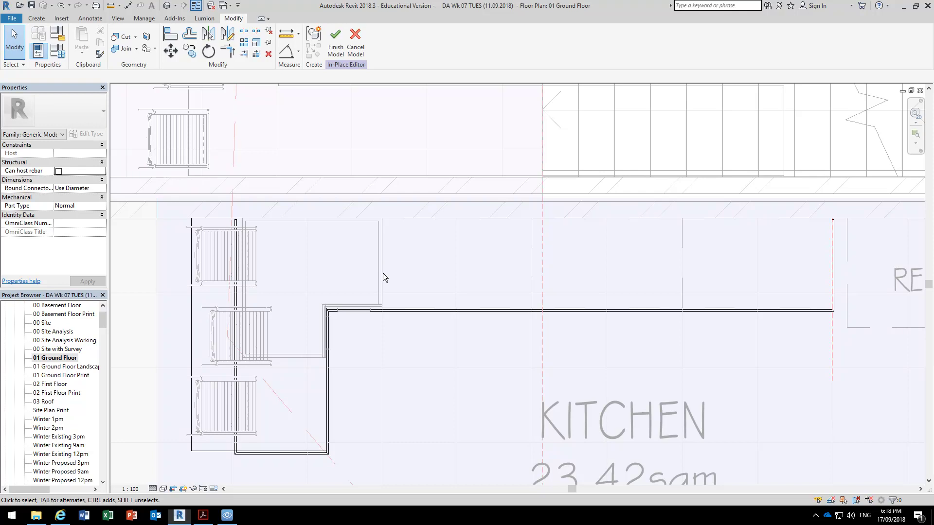
# Step: Move the bench's edge sweep 10 mm toward the rear wall so its inner corner meets the corner of the benchtop extrusion
pyautogui.scroll(-2, 383, 273)
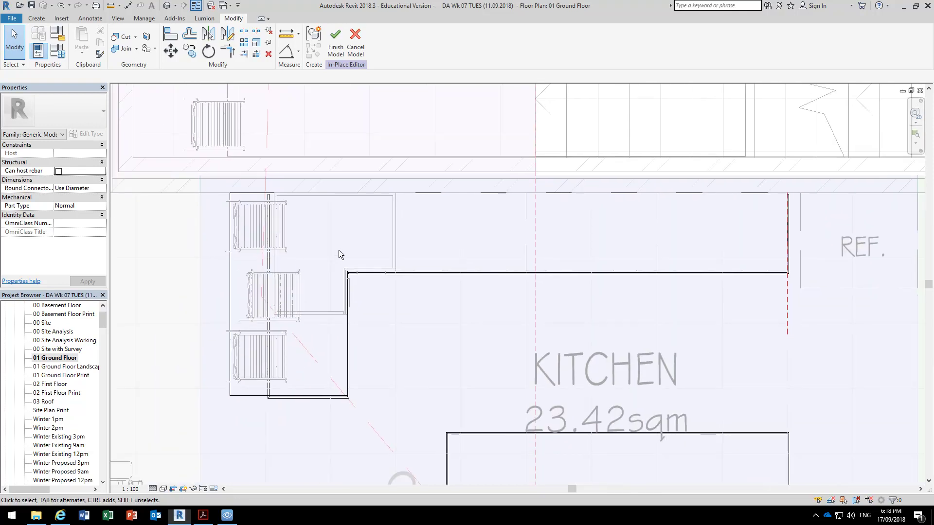
pyautogui.moveTo(340, 217); pyautogui.dragTo(332, 219, button='middle')
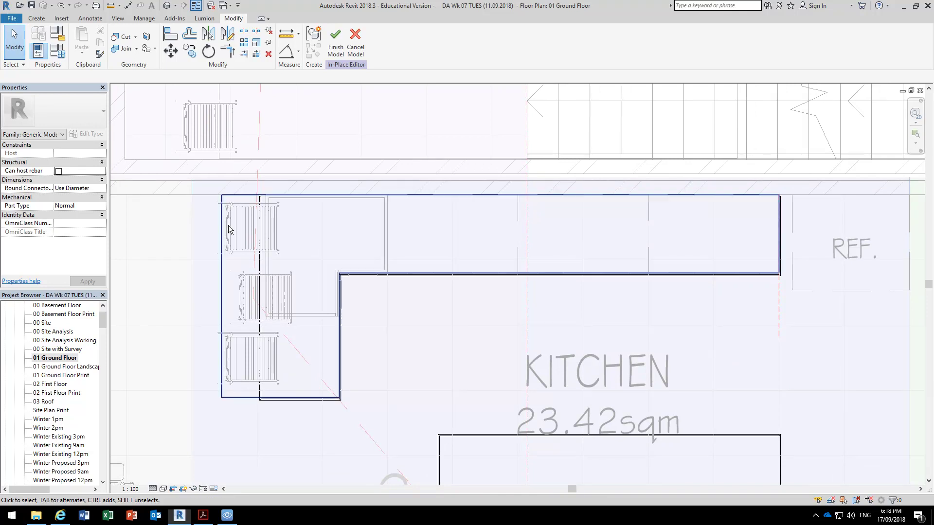
pyautogui.scroll(4, 263, 408)
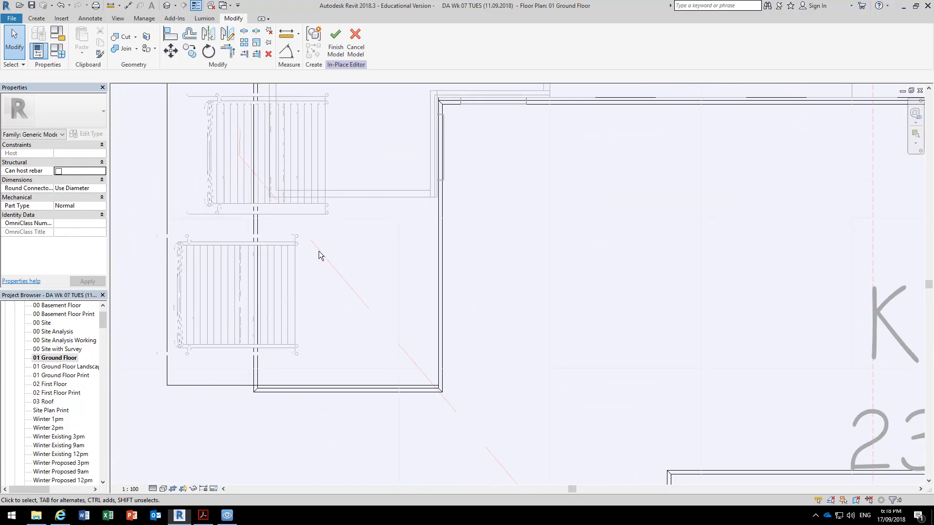
pyautogui.click(311, 393)
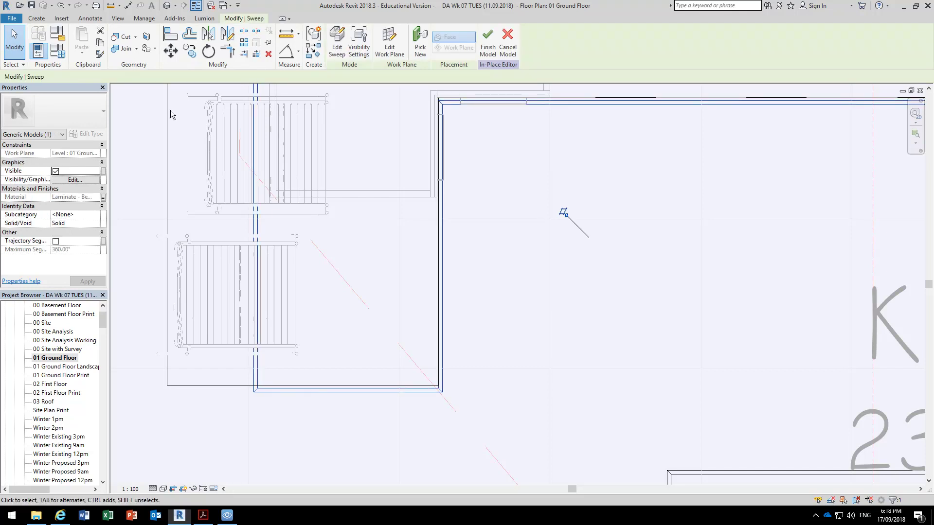
pyautogui.click(170, 51)
pyautogui.scroll(5, 457, 414)
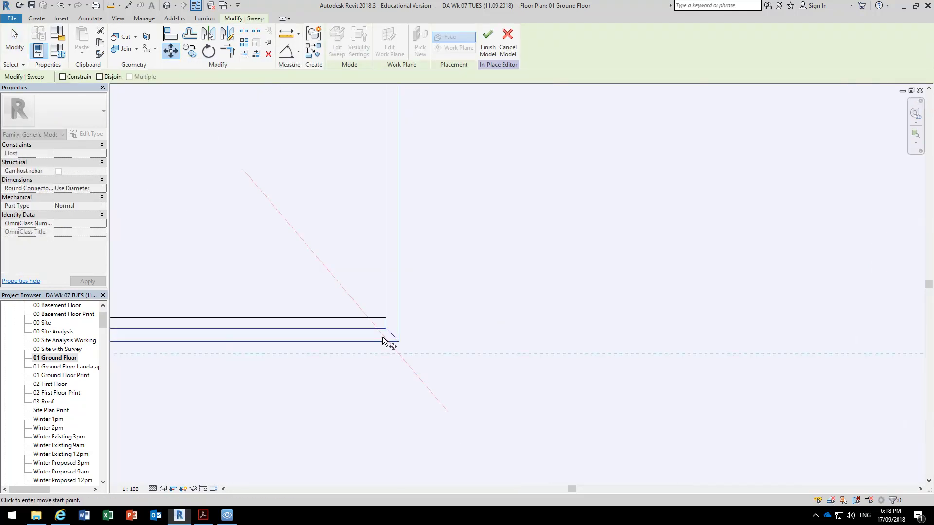
pyautogui.click(386, 328)
pyautogui.scroll(2, 388, 328)
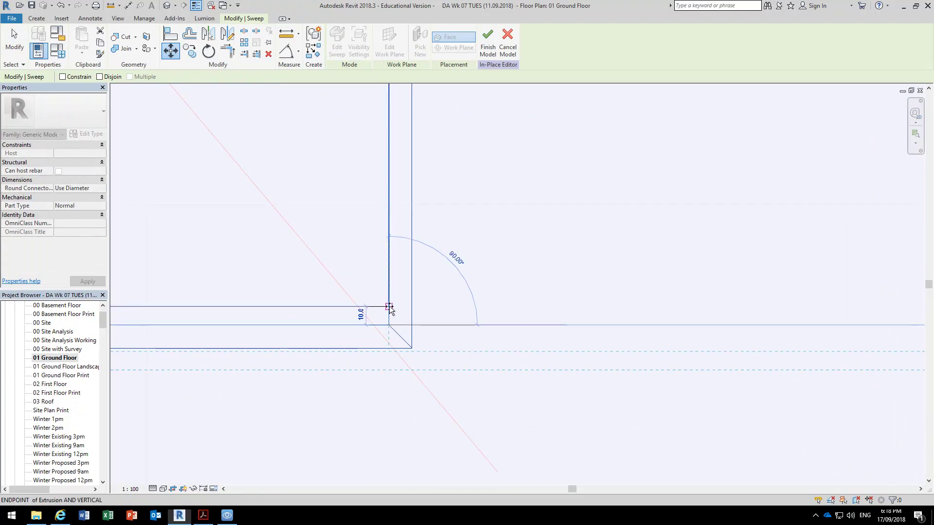
pyautogui.click(389, 307)
pyautogui.scroll(-3, 274, 208)
pyautogui.scroll(-3, 272, 210)
pyautogui.moveTo(272, 211); pyautogui.dragTo(351, 403, button='middle')
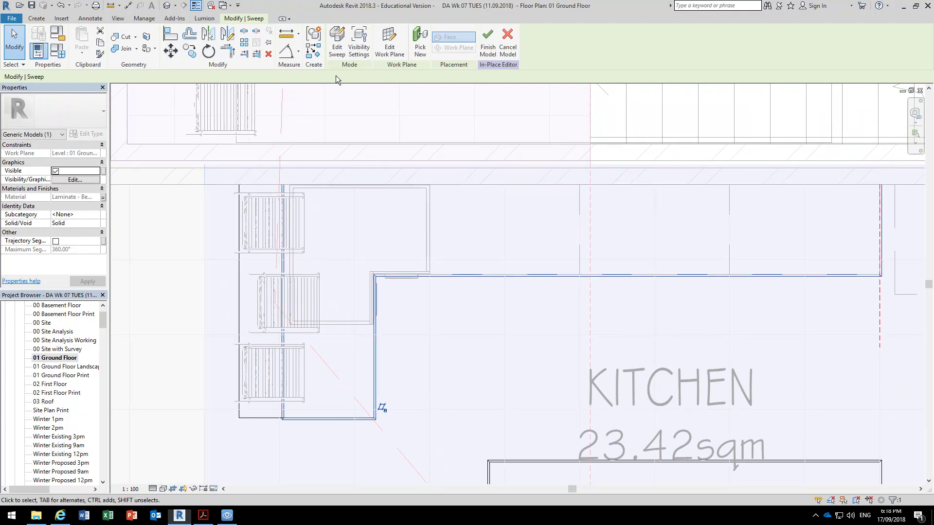
# Step: Edit the sweep's path so its outer line aligns with the benchtop's outer edge, making the short leg 900 mm wide, and finish the sweep
pyautogui.click(337, 43)
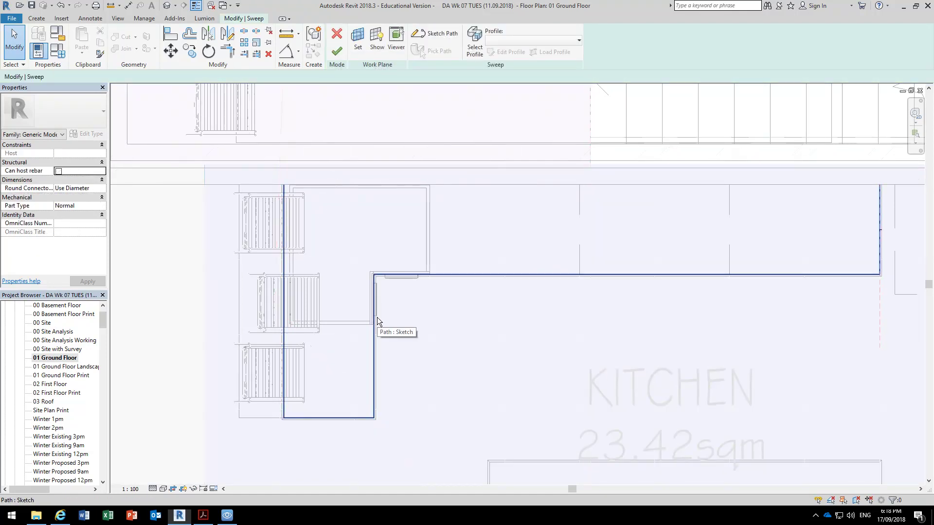
pyautogui.click(436, 38)
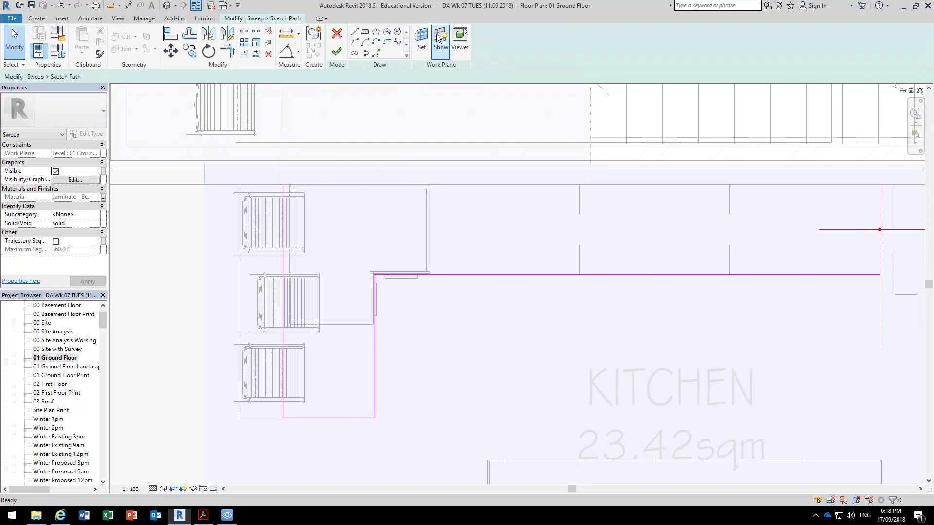
pyautogui.scroll(1, 211, 419)
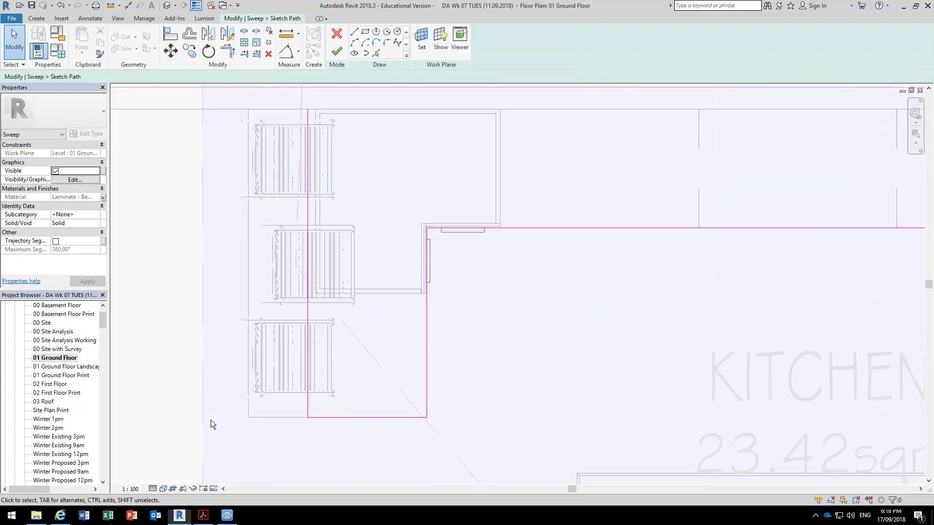
pyautogui.click(307, 310)
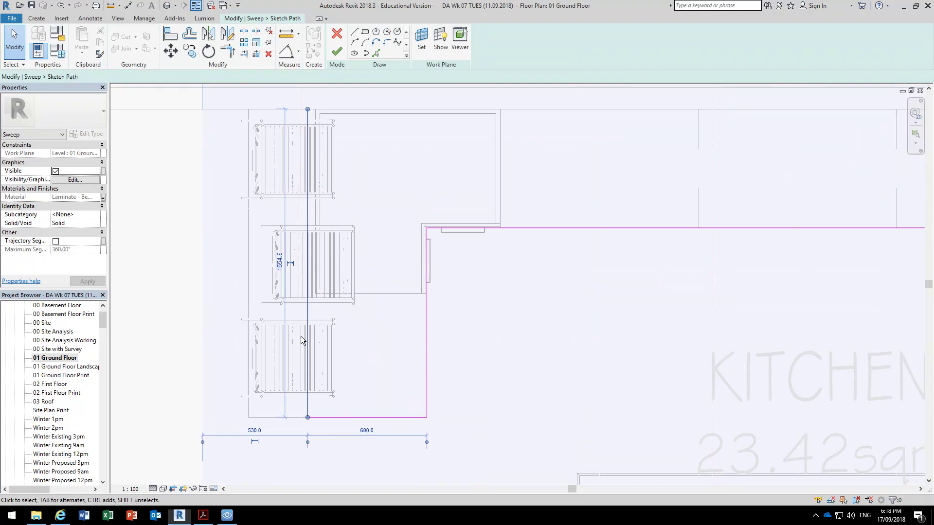
pyautogui.moveTo(309, 312)
pyautogui.mouseDown()
pyautogui.moveTo(231, 307)
pyautogui.moveTo(248, 306)
pyautogui.mouseUp()
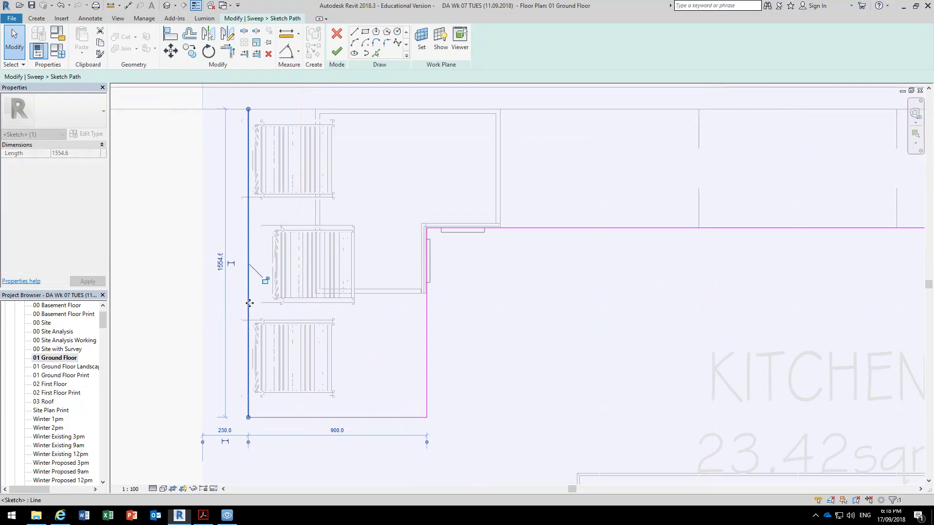
pyautogui.click(376, 374)
pyautogui.click(337, 51)
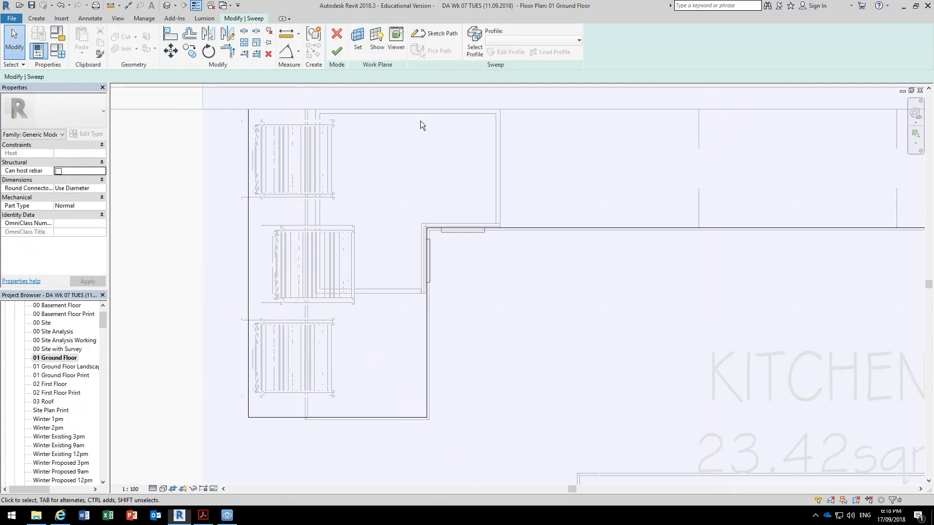
pyautogui.click(337, 51)
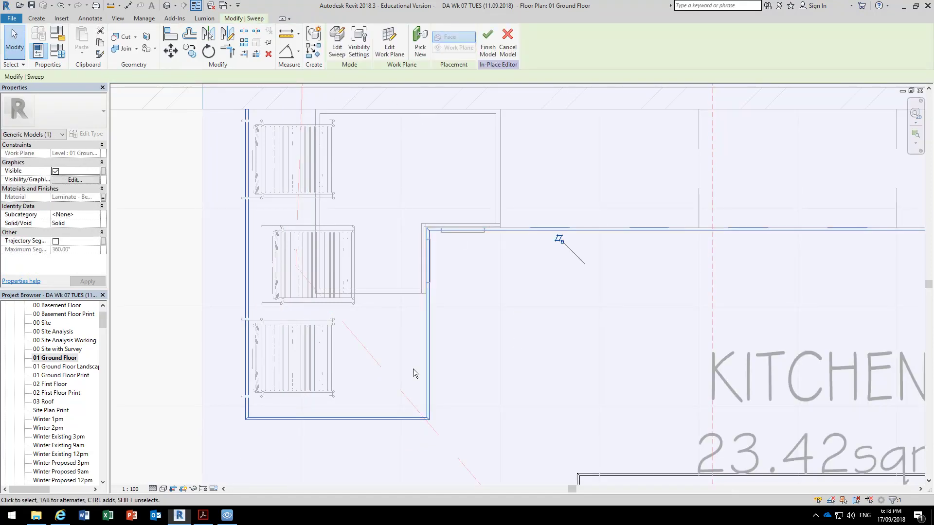
# Step: Deselect the edge sweep, check the bench layout around the kitchen, and finish the in-place model
pyautogui.click(454, 348)
pyautogui.scroll(-4, 455, 348)
pyautogui.moveTo(288, 293); pyautogui.dragTo(337, 298, button='middle')
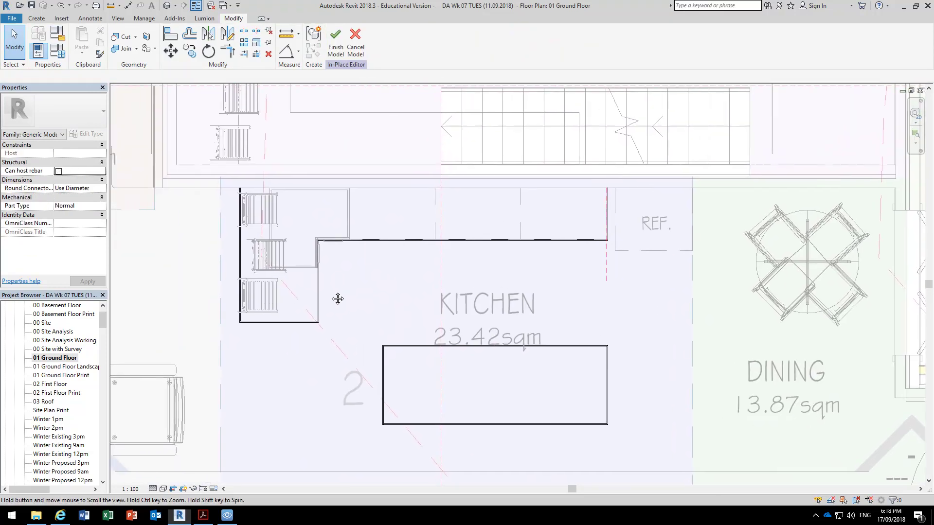
pyautogui.scroll(2, 307, 306)
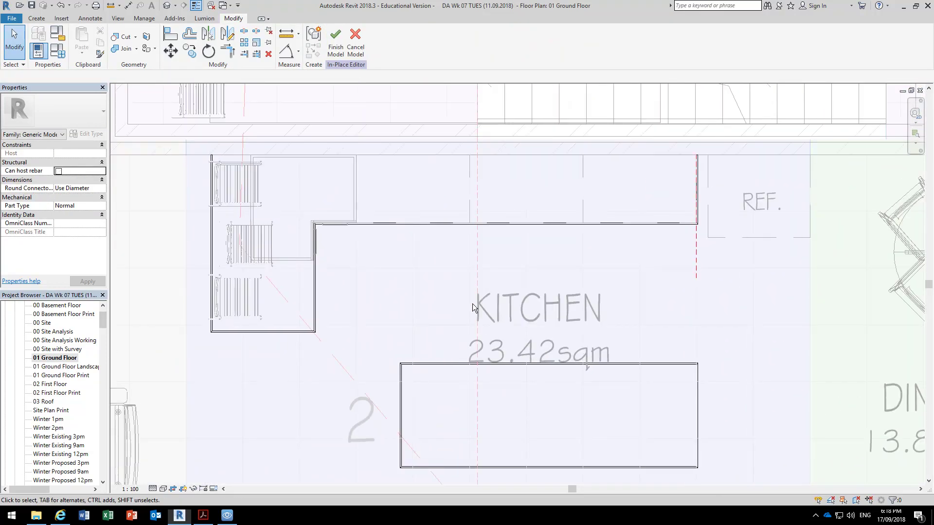
pyautogui.scroll(-1, 314, 223)
pyautogui.click(334, 50)
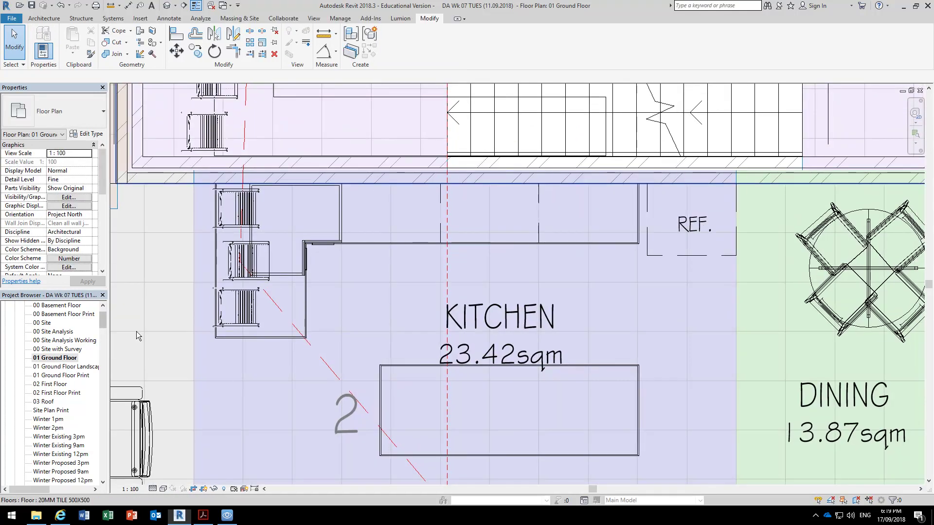
# Step: Turn off thin lines and set the ground floor plan's visual style to Hidden Line
pyautogui.scroll(5, 465, 249)
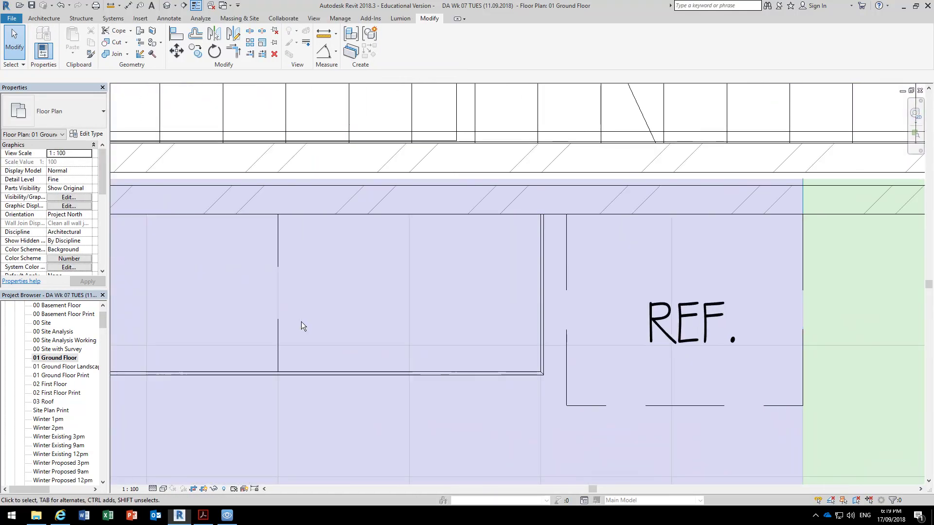
pyautogui.click(277, 323)
pyautogui.click(314, 314)
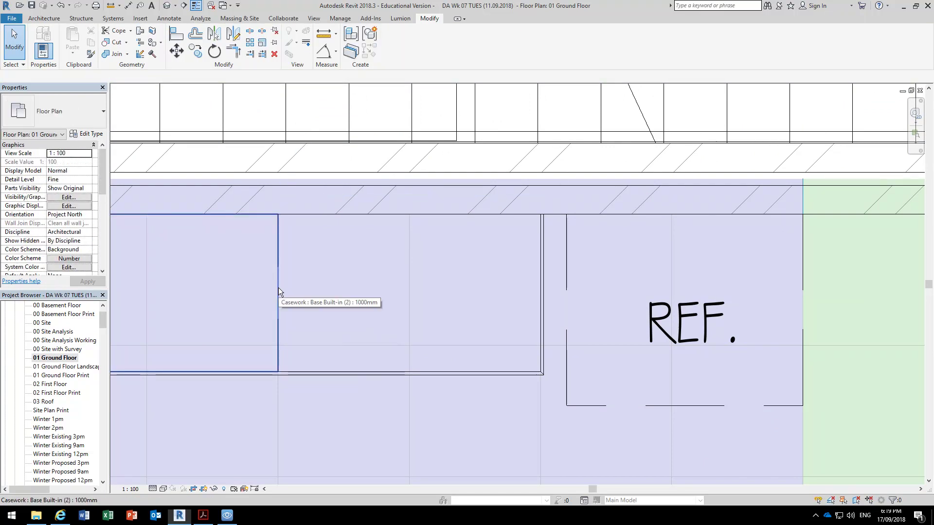
pyautogui.click(197, 6)
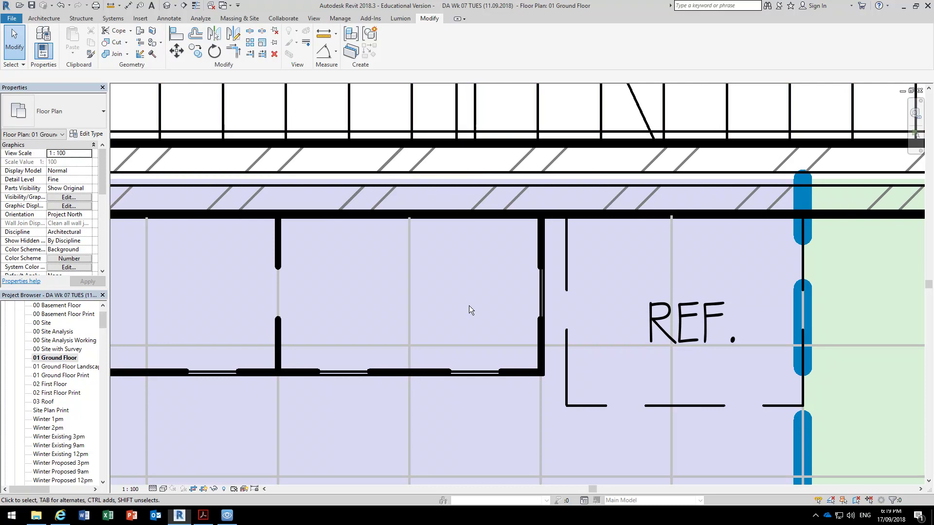
pyautogui.click(163, 488)
pyautogui.click(178, 441)
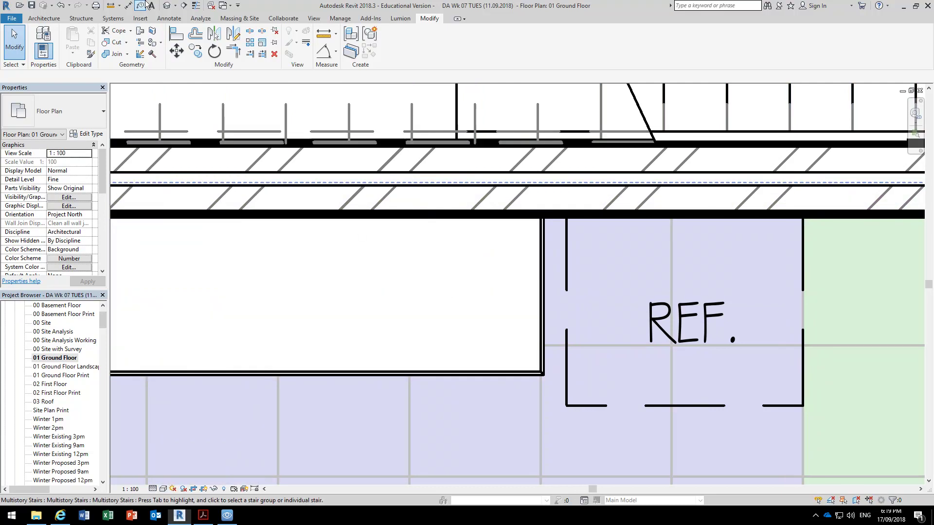
# Step: Hide the 931 x 931 x 900mm corner base cabinet as an element in the ground floor plan
pyautogui.scroll(4, 556, 360)
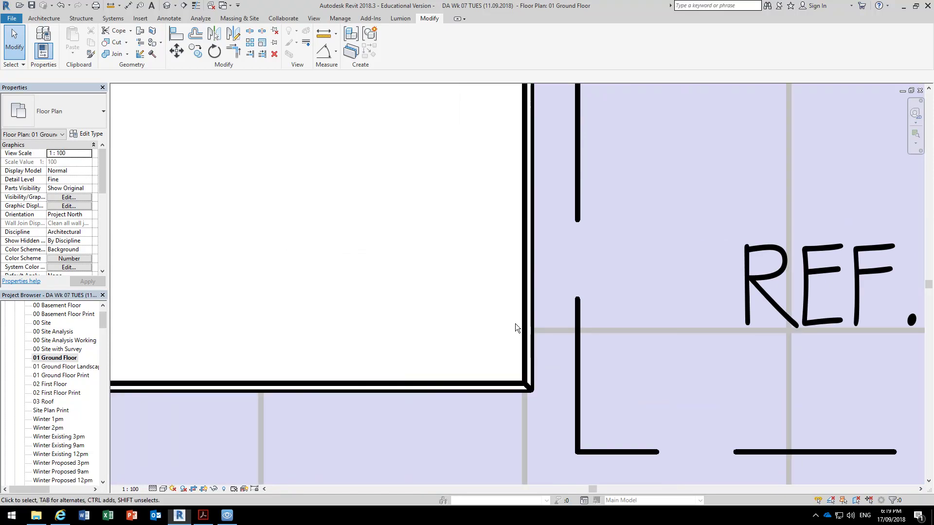
pyautogui.scroll(-2, 486, 370)
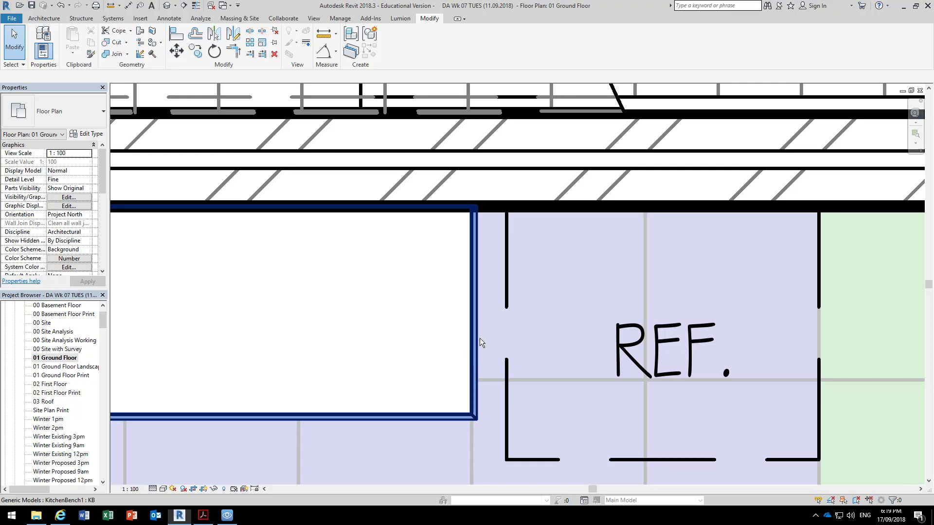
pyautogui.scroll(-4, 480, 337)
pyautogui.moveTo(479, 338); pyautogui.dragTo(810, 200, button='middle')
pyautogui.scroll(6, 436, 295)
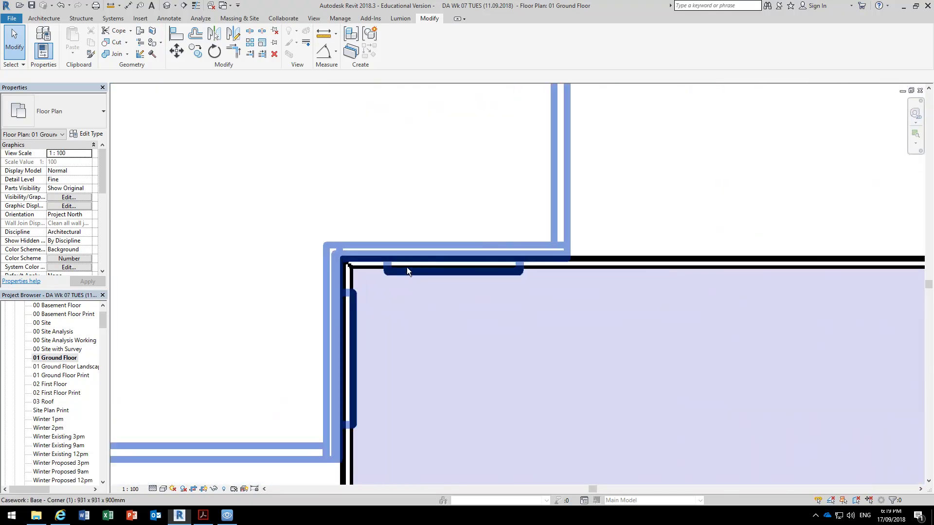
pyautogui.click(394, 274)
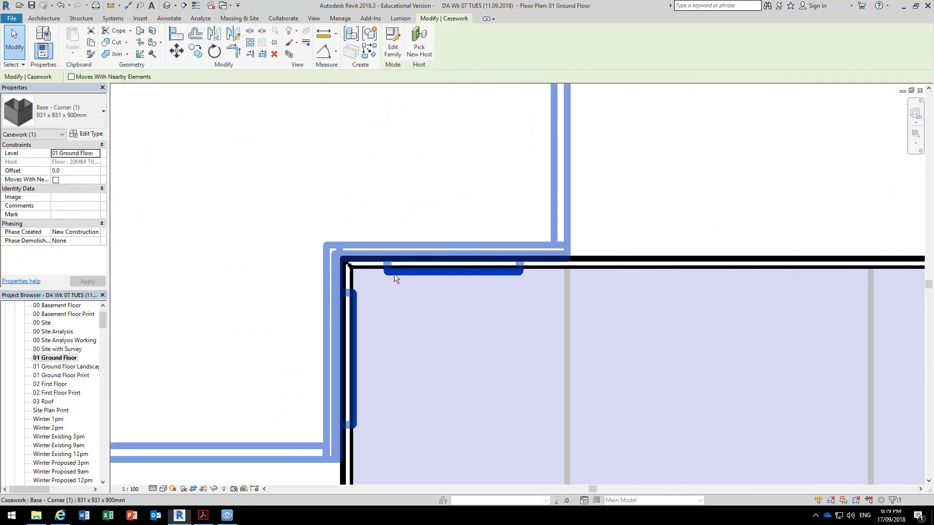
pyautogui.rightClick(394, 273)
pyautogui.moveTo(486, 319)
pyautogui.click(534, 322)
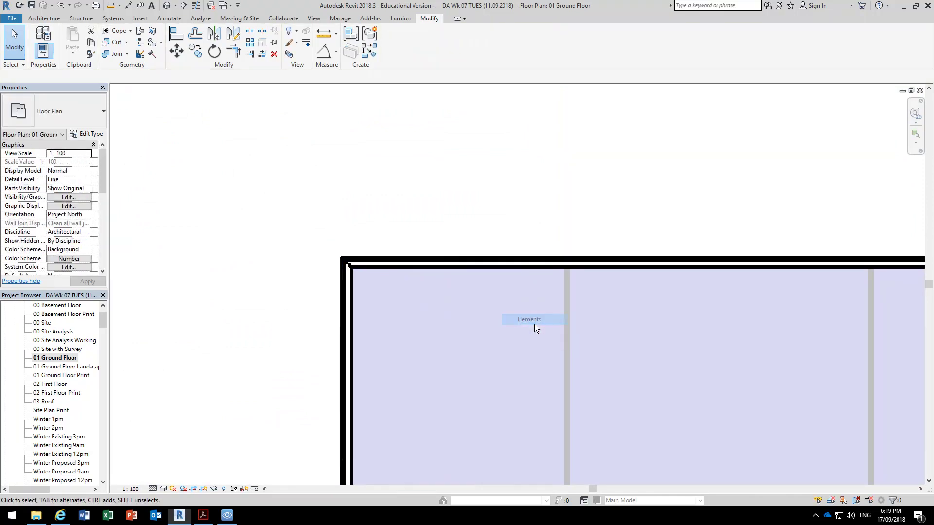
# Step: Select the three stools under the benchtop's short leg and move them outward so they project past its outer edge
pyautogui.scroll(-3, 453, 315)
pyautogui.scroll(4, 401, 202)
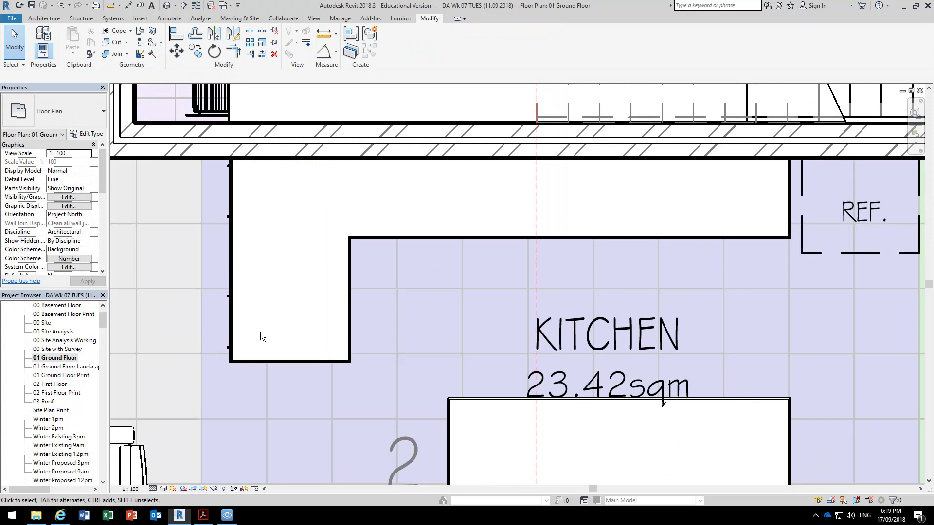
pyautogui.scroll(2, 218, 326)
pyautogui.click(236, 360)
pyautogui.moveTo(221, 208); pyautogui.dragTo(246, 266, button='middle')
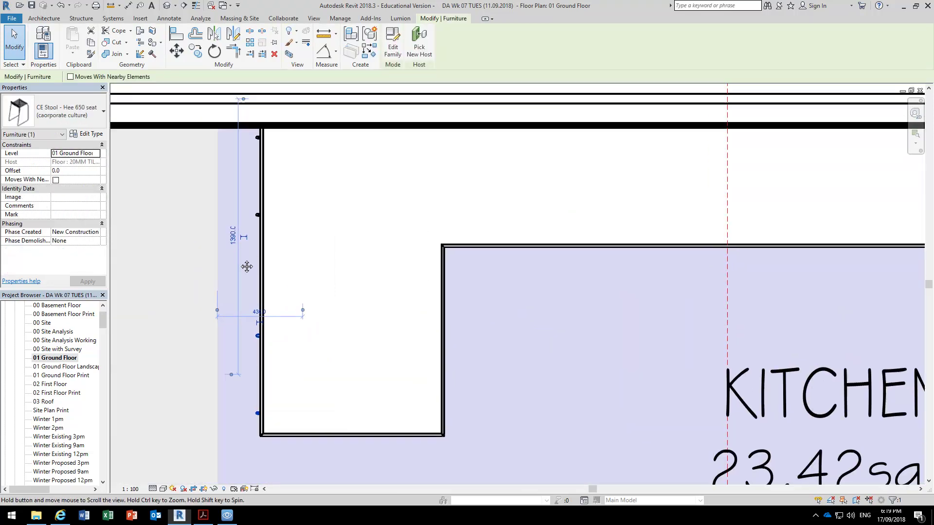
pyautogui.keyDown('ctrl'); pyautogui.click(301, 173); pyautogui.keyUp('ctrl')
pyautogui.keyDown('ctrl'); pyautogui.moveTo(194, 202); pyautogui.dragTo(416, 389); pyautogui.keyUp('ctrl')
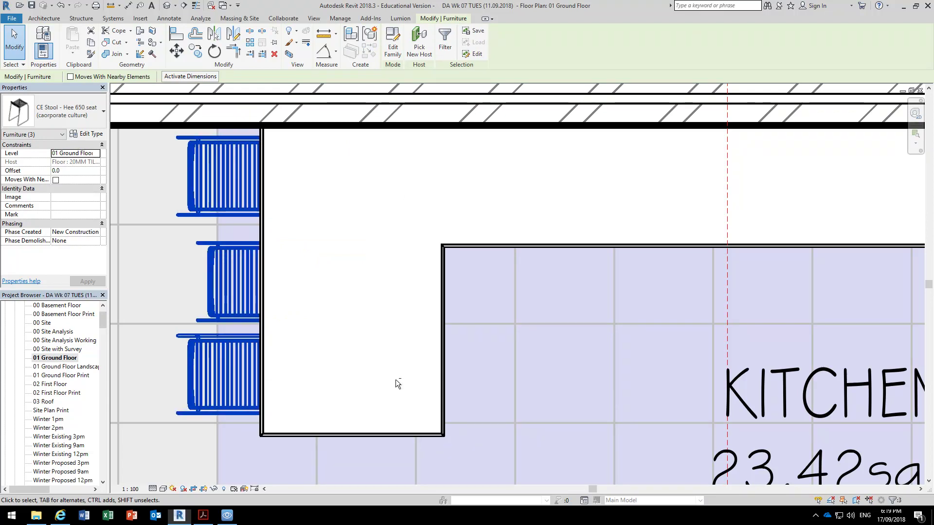
# Step: Nudge the middle stool outward until it roughly lines up with the other two stools, and deselect it
pyautogui.click(213, 314)
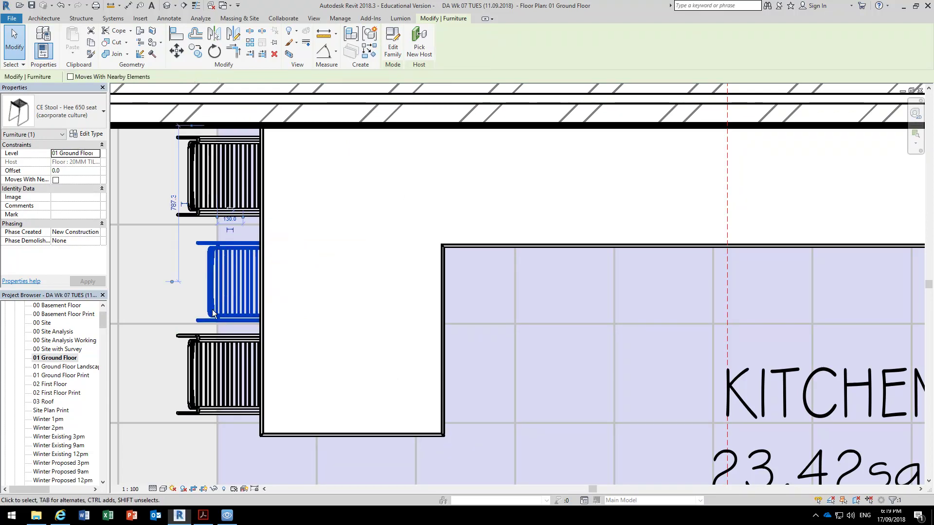
pyautogui.press('Left')
pyautogui.press('Left')
pyautogui.press('Left')
pyautogui.press('Left')
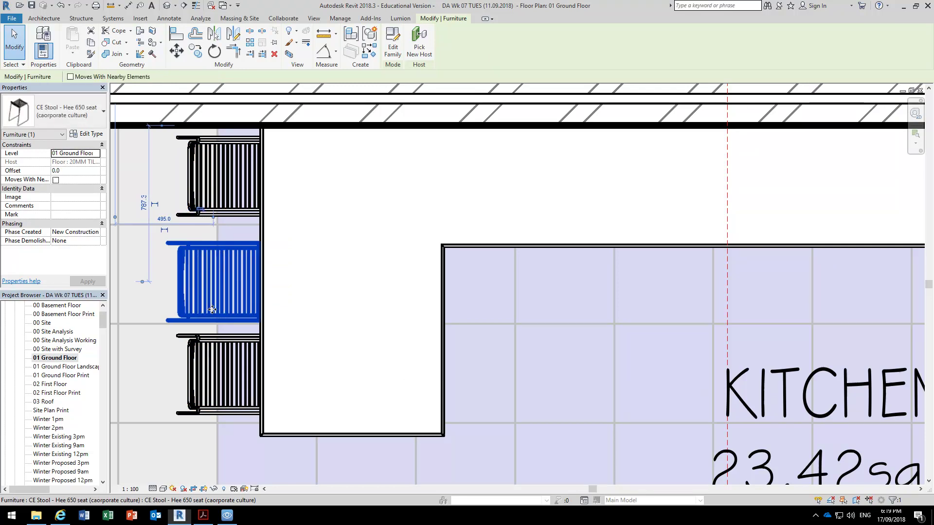
pyautogui.press('Right')
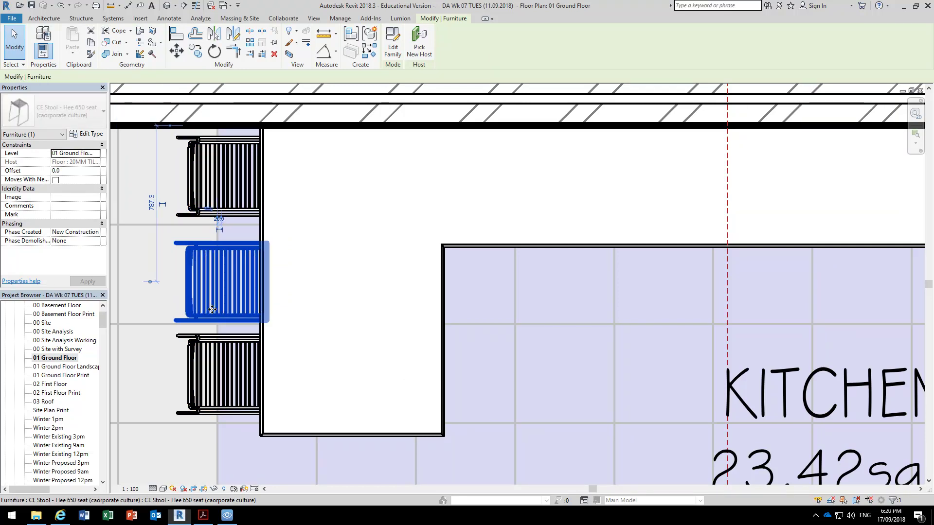
pyautogui.click(156, 423)
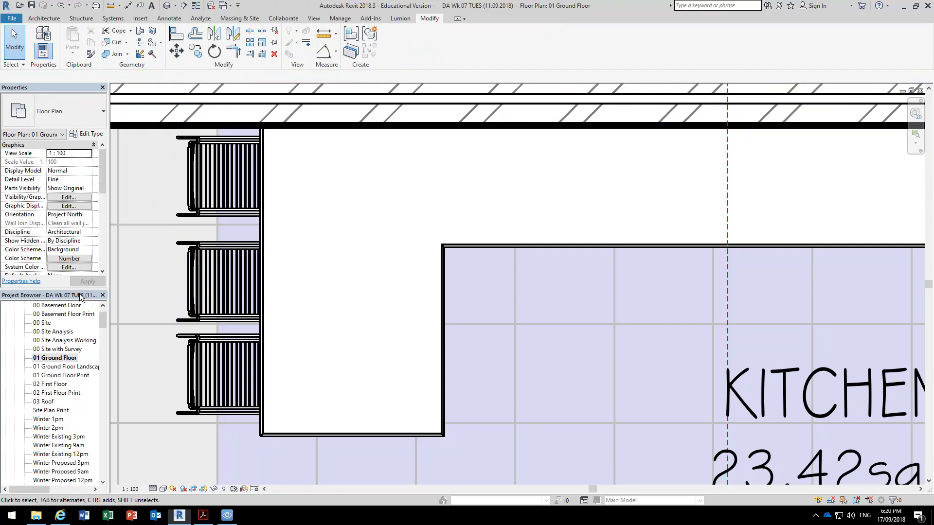
# Step: Open 3D View 7 to examine the kitchen bench in perspective
pyautogui.moveTo(103, 321)
pyautogui.mouseDown()
pyautogui.moveTo(102, 349)
pyautogui.moveTo(99, 334)
pyautogui.mouseUp()
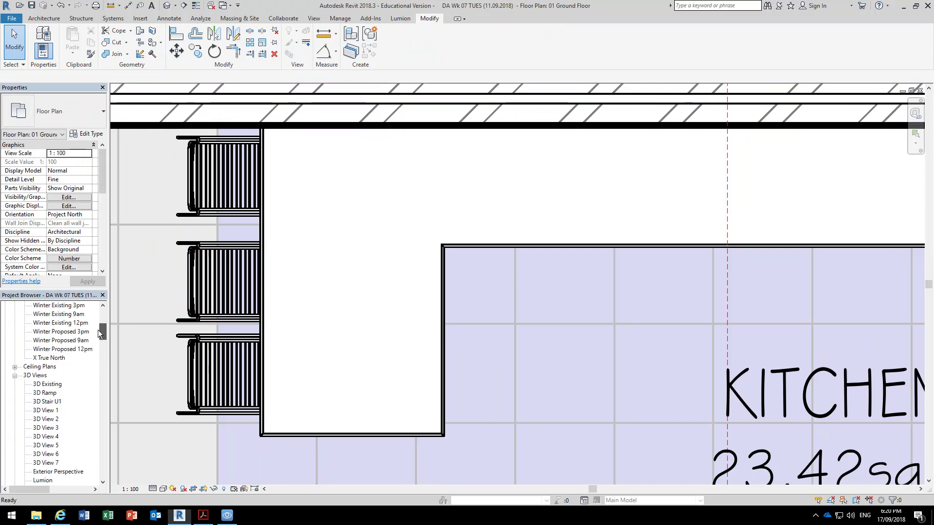
pyautogui.doubleClick(45, 462)
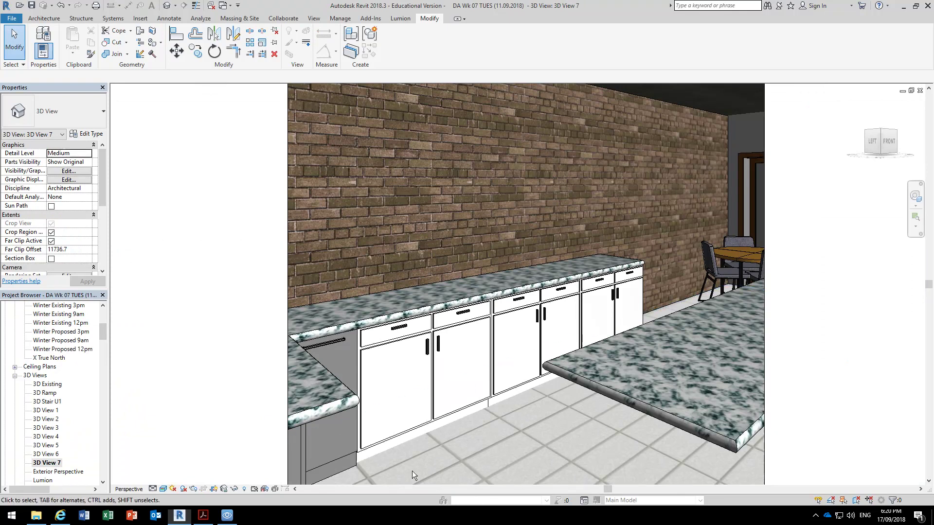
# Step: Review the type properties of the corner base cabinet beneath the benchtop, leaving them unchanged
pyautogui.click(337, 462)
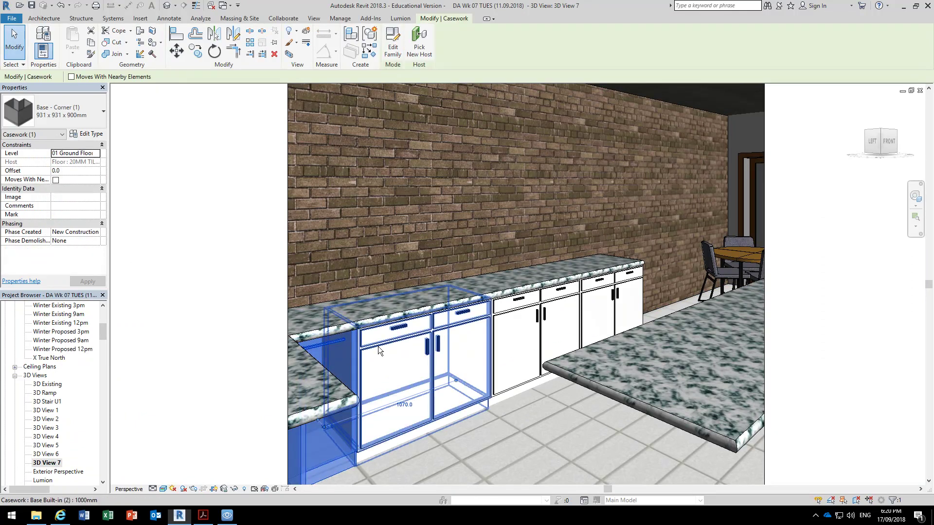
pyautogui.click(87, 134)
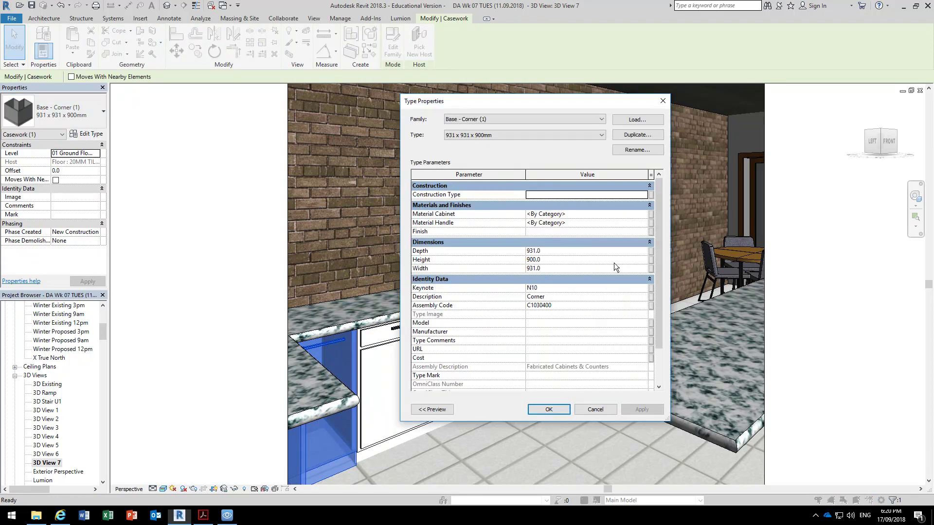
pyautogui.scroll(-1, 661, 226)
pyautogui.scroll(1, 655, 229)
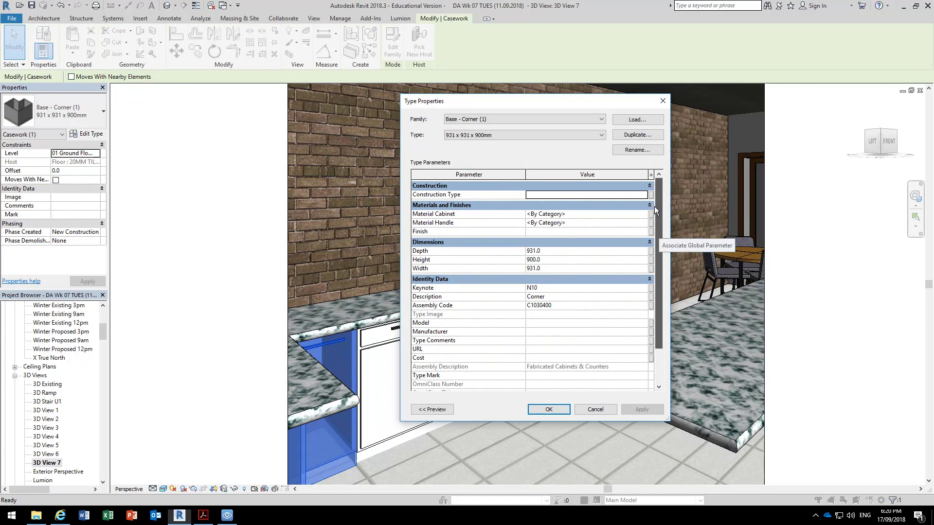
pyautogui.click(592, 411)
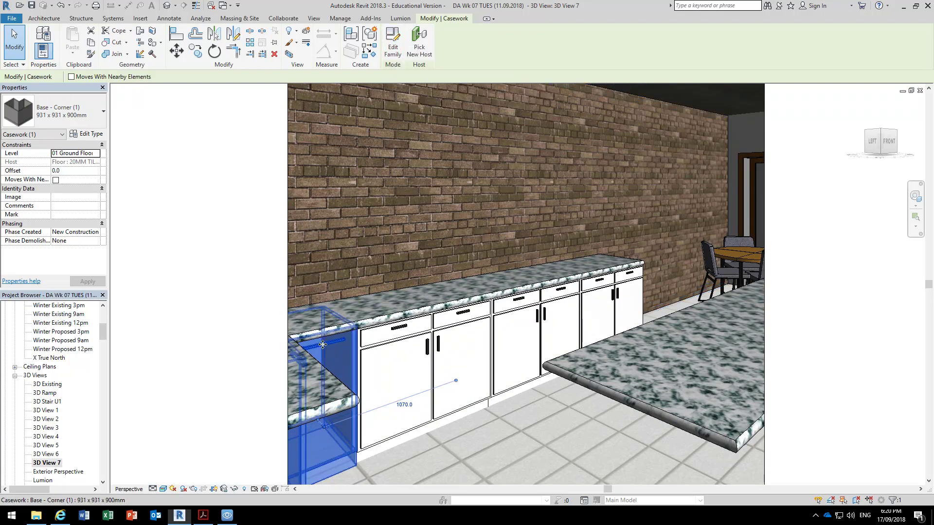
# Step: Open the corner base cabinet's family for editing and show its Front elevation
pyautogui.click(393, 45)
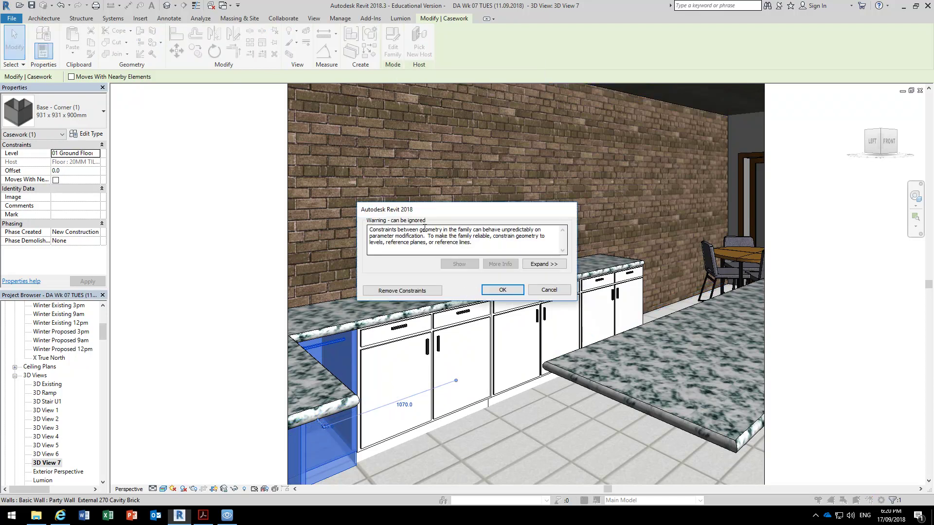
pyautogui.click(504, 291)
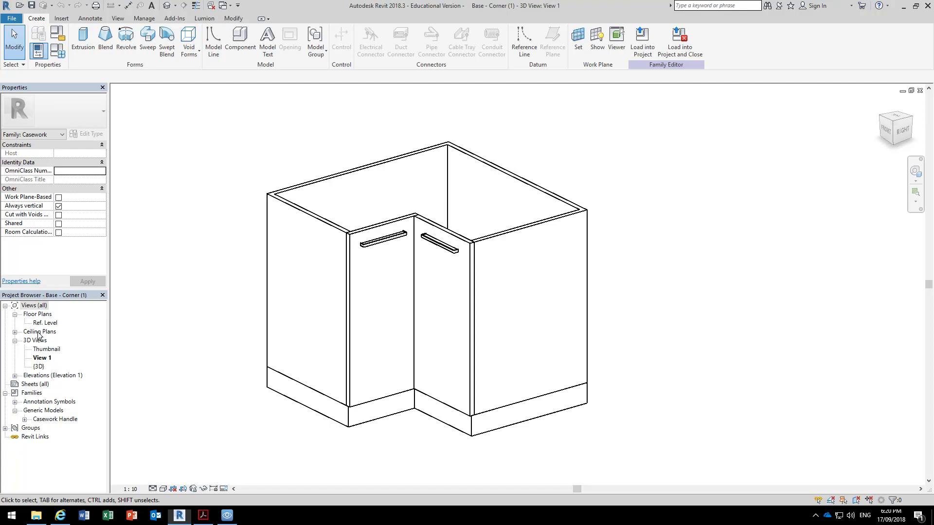
pyautogui.doubleClick(42, 375)
pyautogui.doubleClick(40, 392)
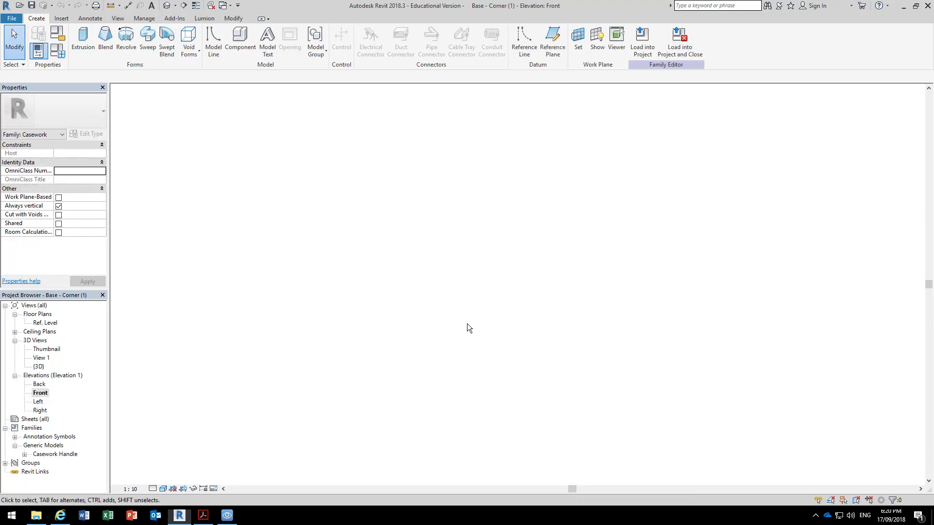
pyautogui.scroll(5, 469, 327)
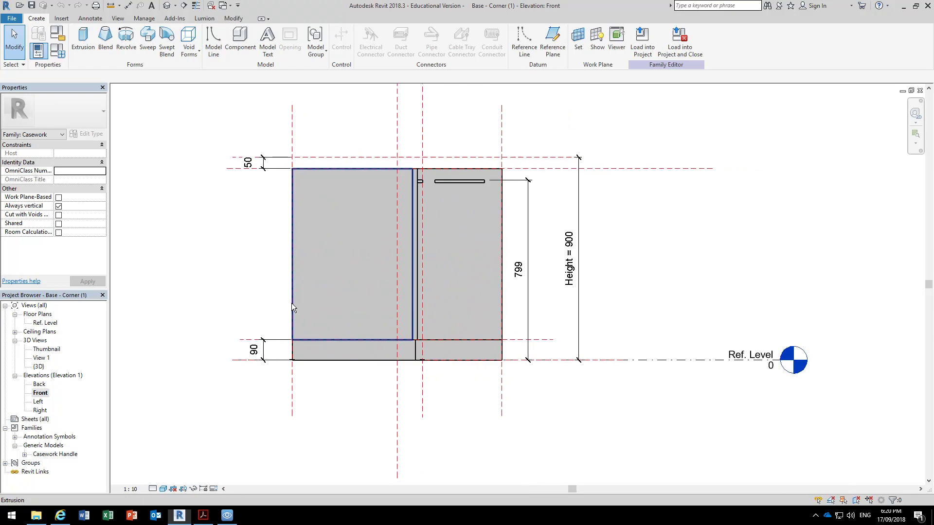
pyautogui.scroll(2, 273, 321)
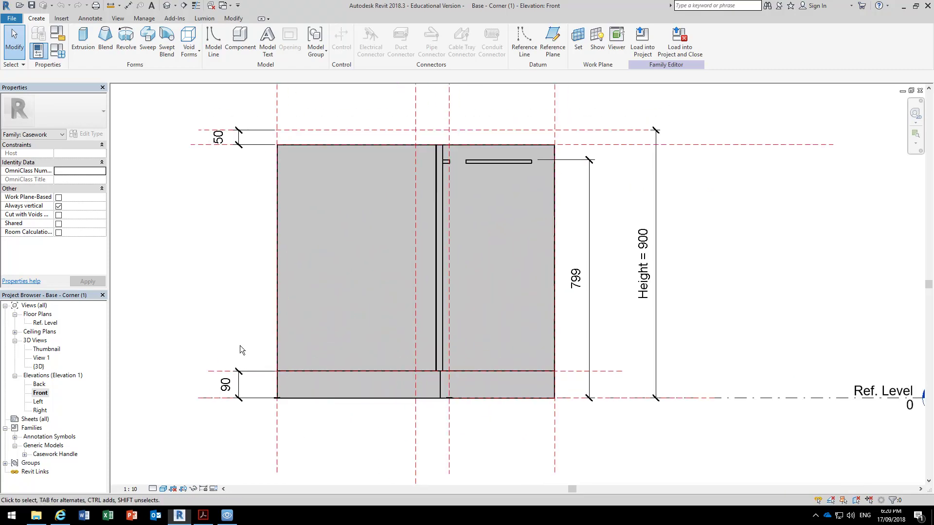
# Step: Unlock the 90 mm dimension at the base of the cabinet in the Front elevation
pyautogui.click(213, 372)
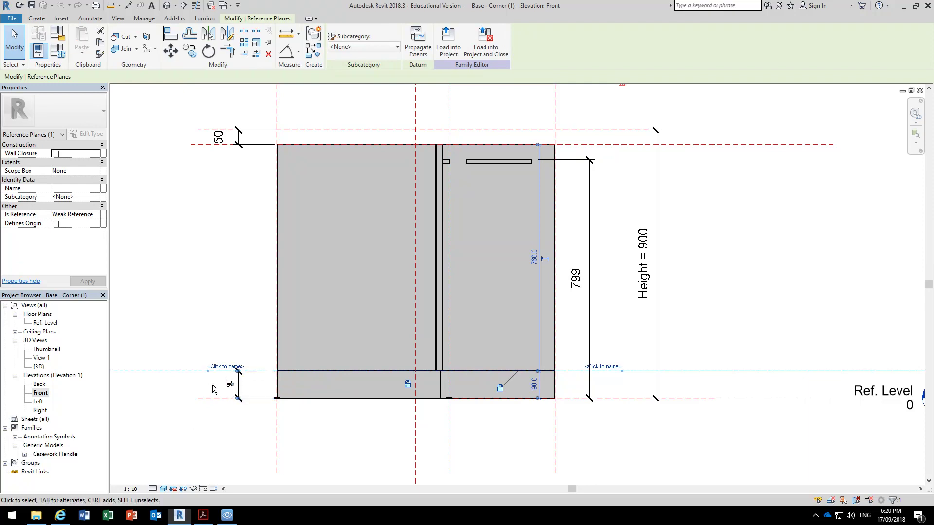
pyautogui.scroll(2, 238, 390)
pyautogui.click(244, 391)
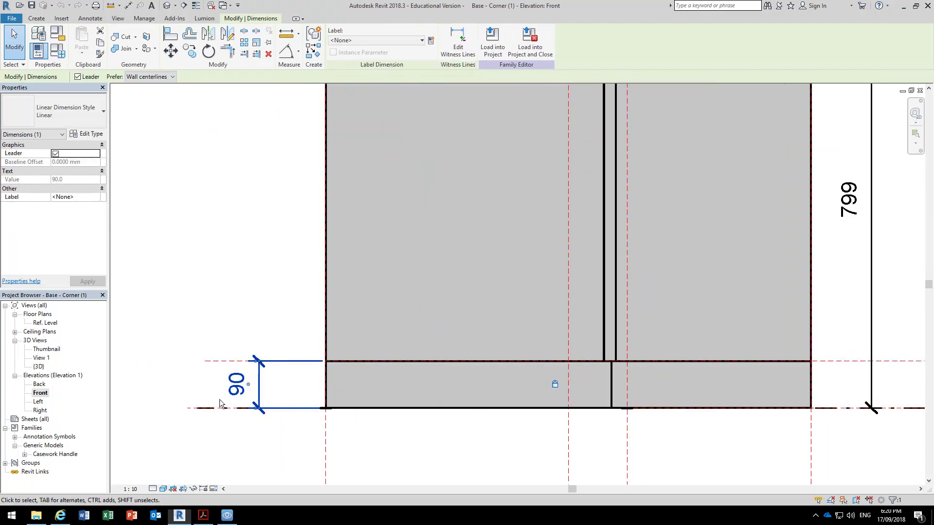
pyautogui.click(218, 365)
pyautogui.click(266, 385)
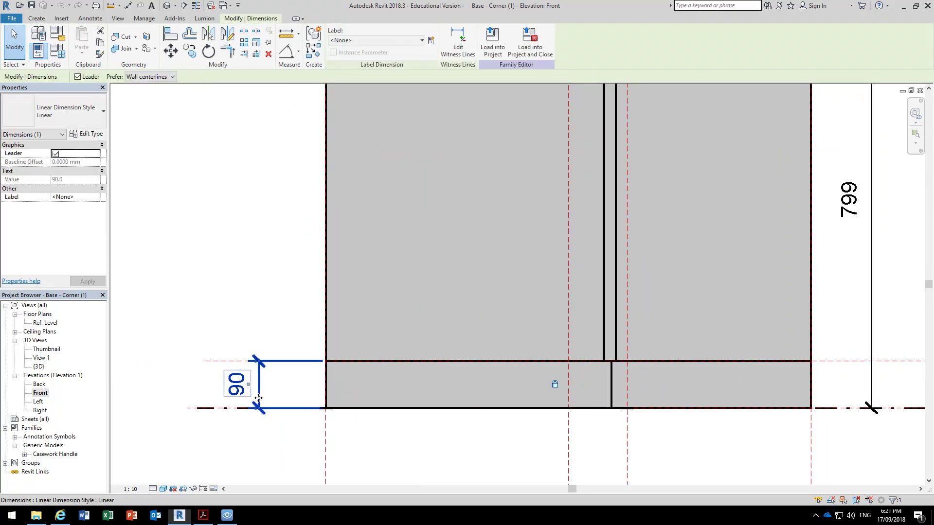
pyautogui.scroll(-2, 262, 387)
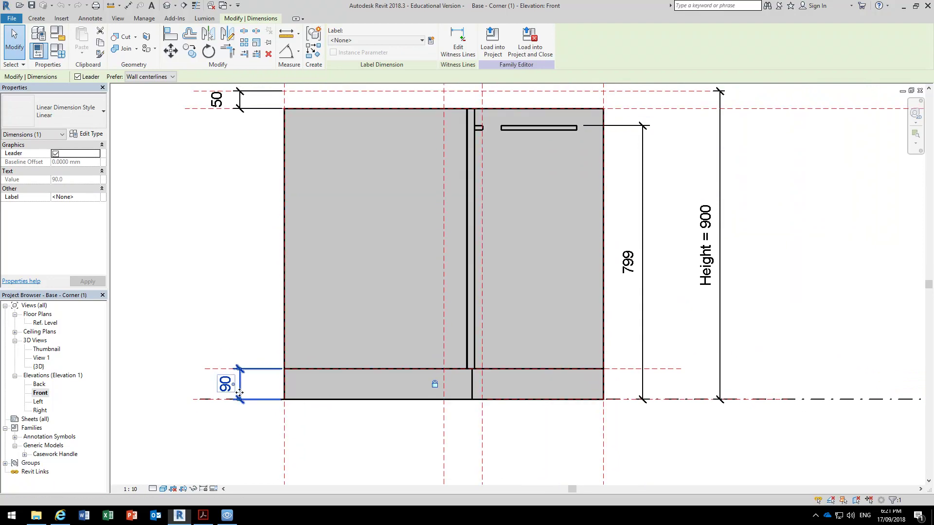
pyautogui.click(432, 385)
pyautogui.click(204, 271)
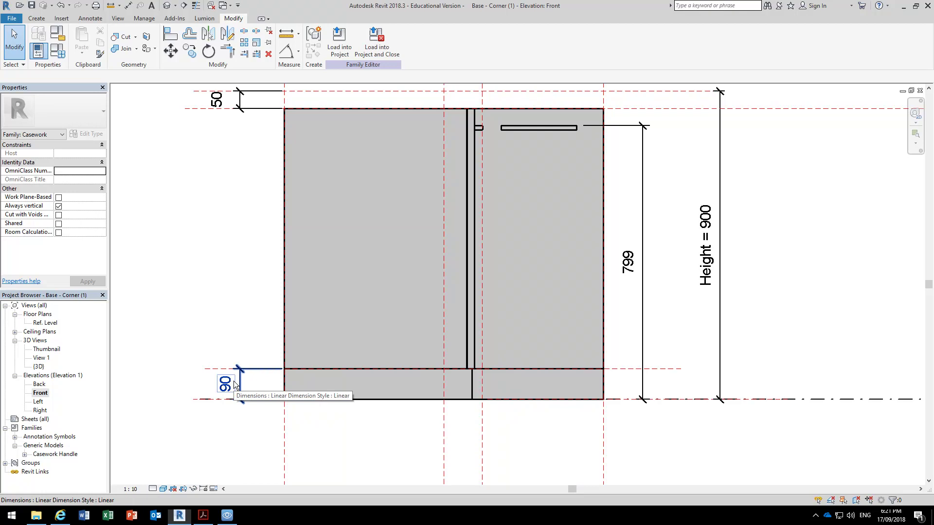
pyautogui.click(214, 368)
pyautogui.click(226, 385)
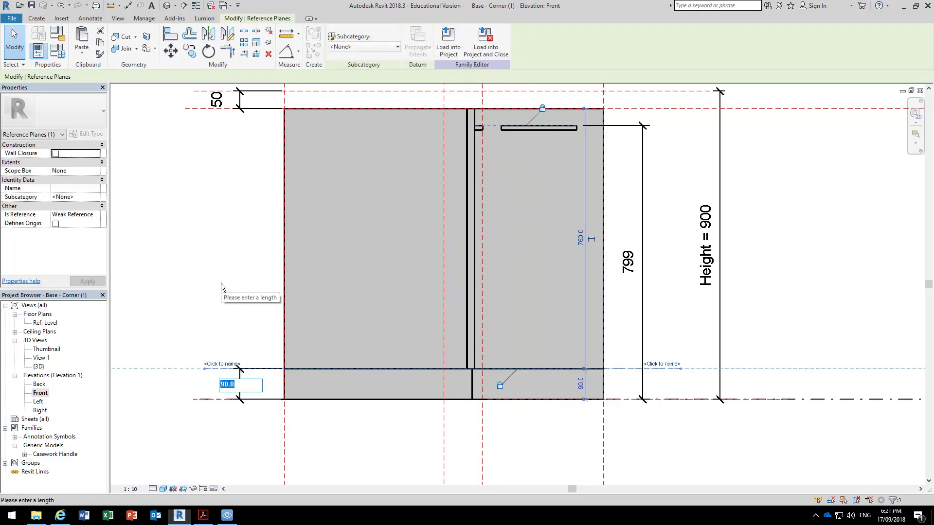
pyautogui.press('Escape')
pyautogui.press('Escape')
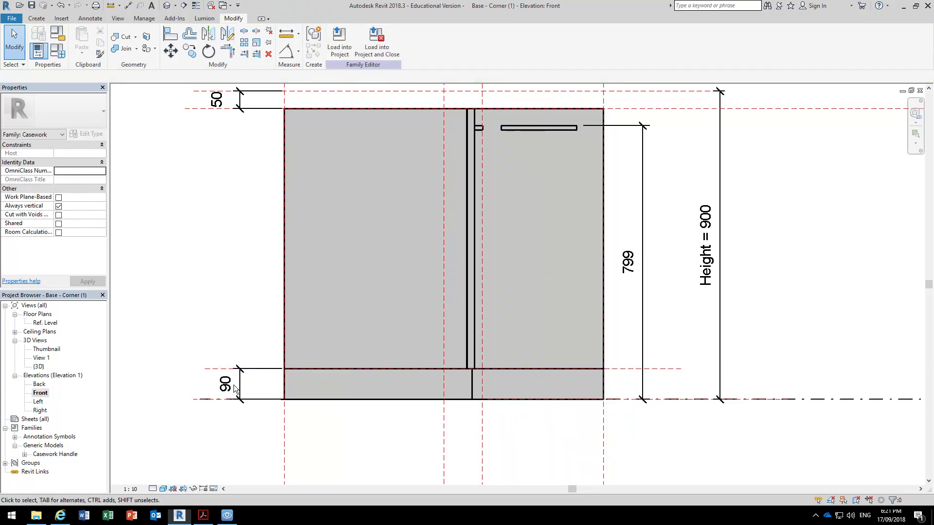
# Step: Label the 90 mm base dimension with a new family type parameter named Kickboard
pyautogui.click(242, 393)
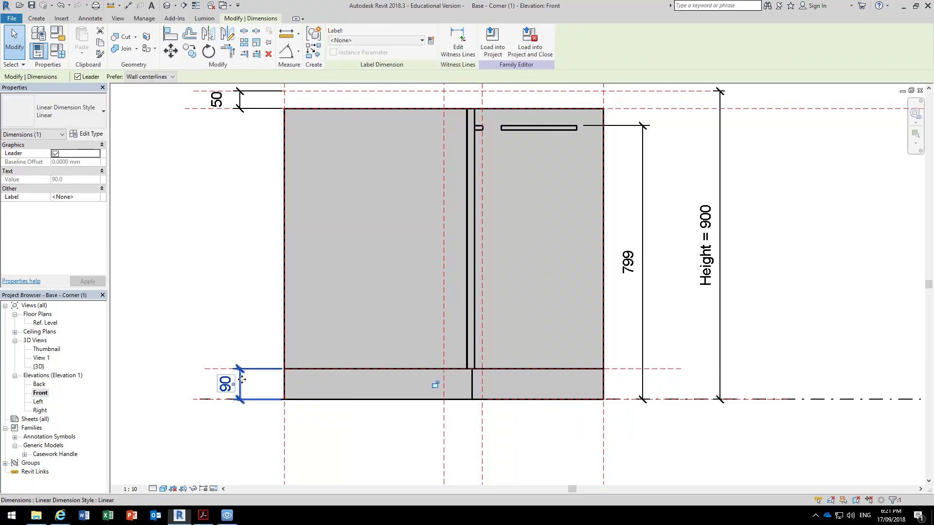
pyautogui.click(431, 40)
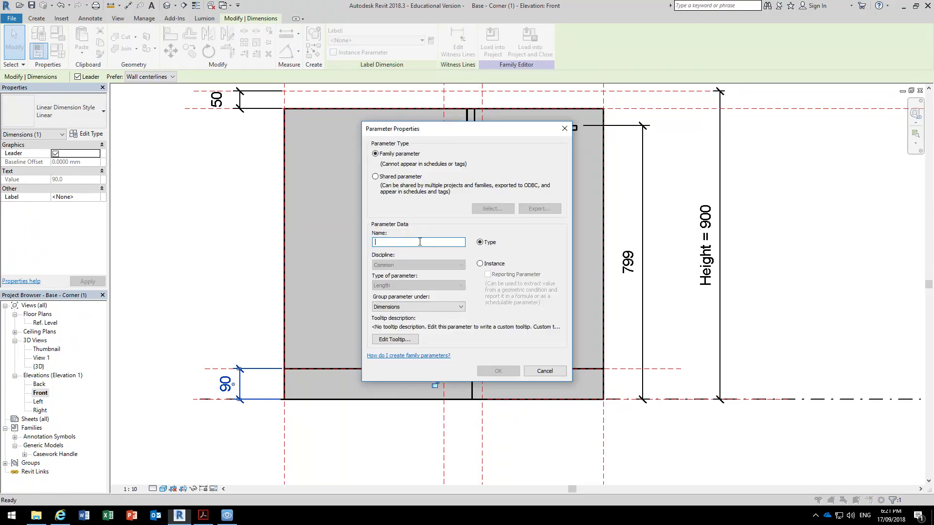
pyautogui.write('Ki')
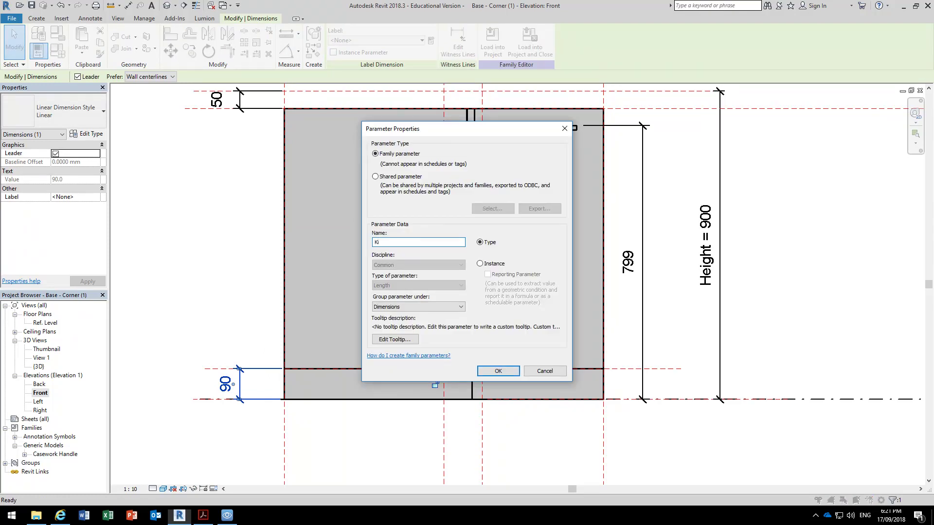
pyautogui.write('ckboard')
pyautogui.click(494, 372)
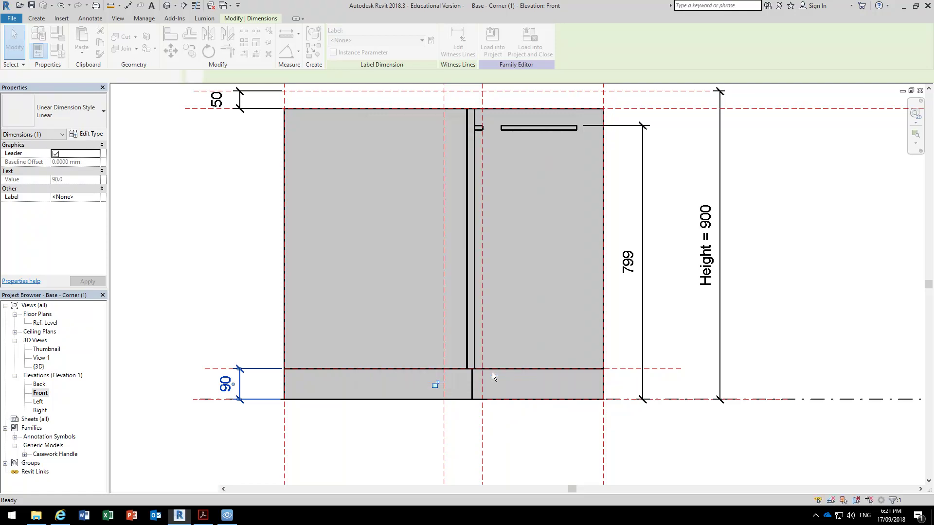
# Step: Set the Kickboard dimension to 100 mm and deselect it
pyautogui.click(230, 384)
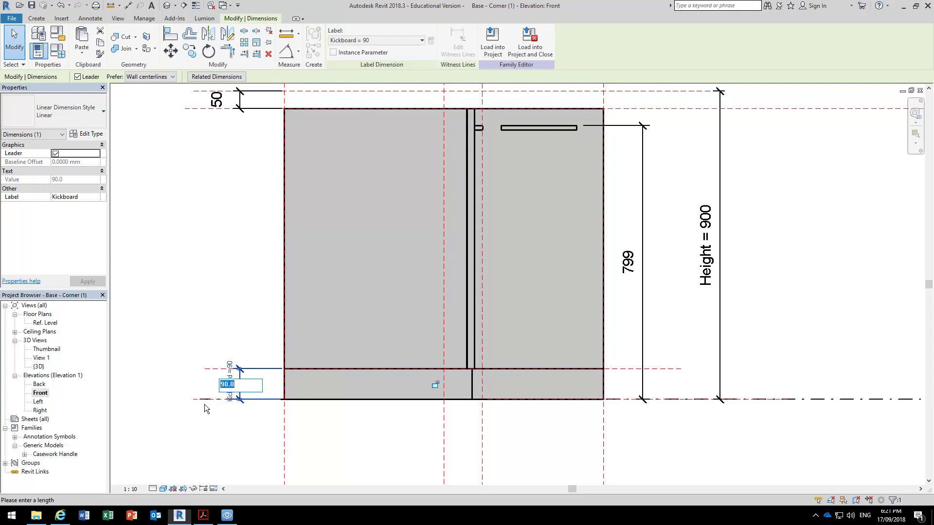
pyautogui.write('100')
pyautogui.press('Return')
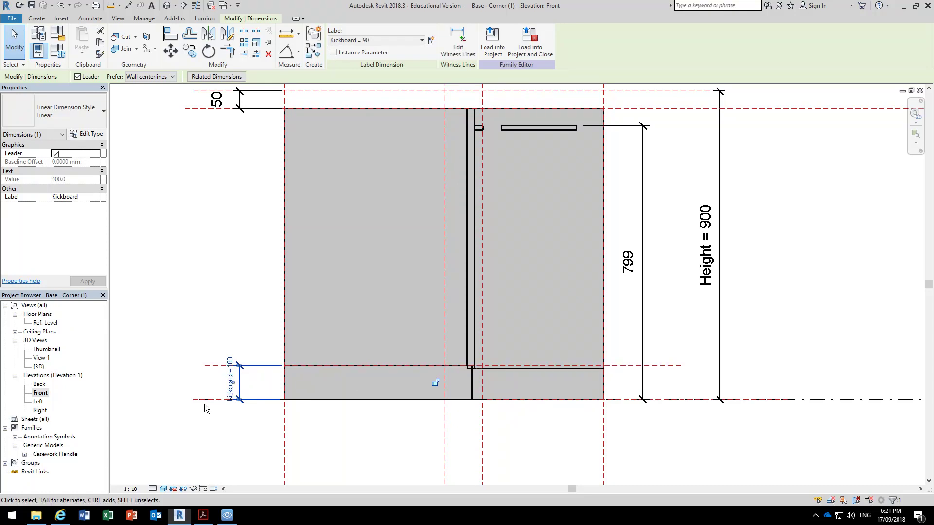
pyautogui.click(219, 271)
pyautogui.scroll(-2, 219, 271)
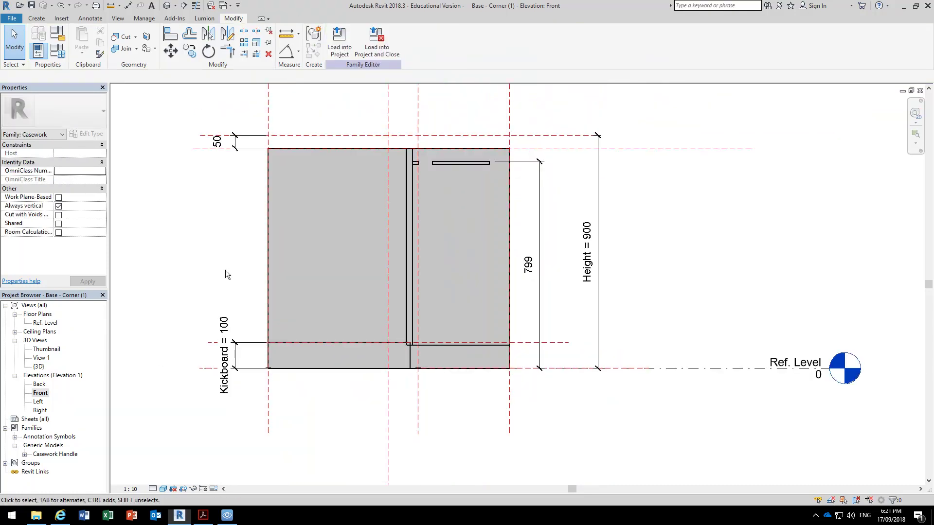
# Step: Raise the bottom edges of the wide and the narrow door extrusions to the kickboard reference plane, giving an extrusion start of 100 mm
pyautogui.click(475, 343)
pyautogui.scroll(3, 484, 302)
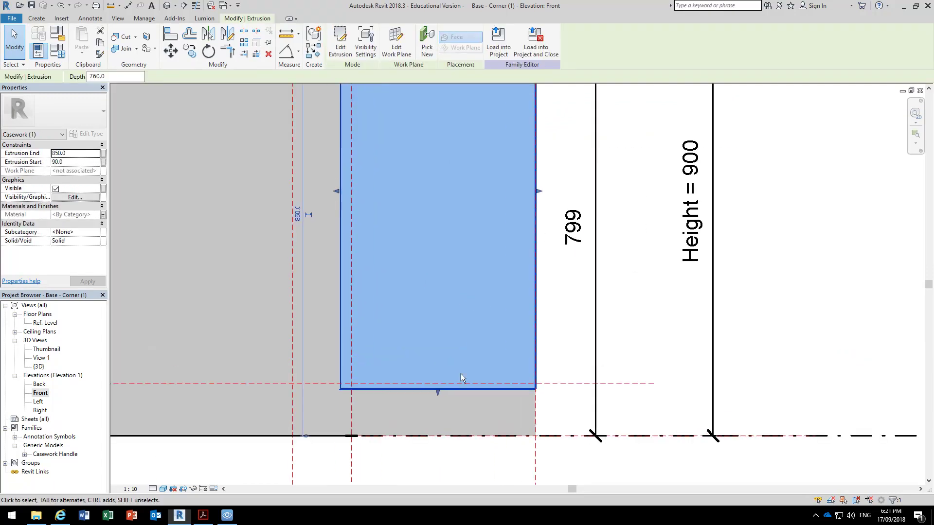
pyautogui.moveTo(440, 368); pyautogui.dragTo(439, 404)
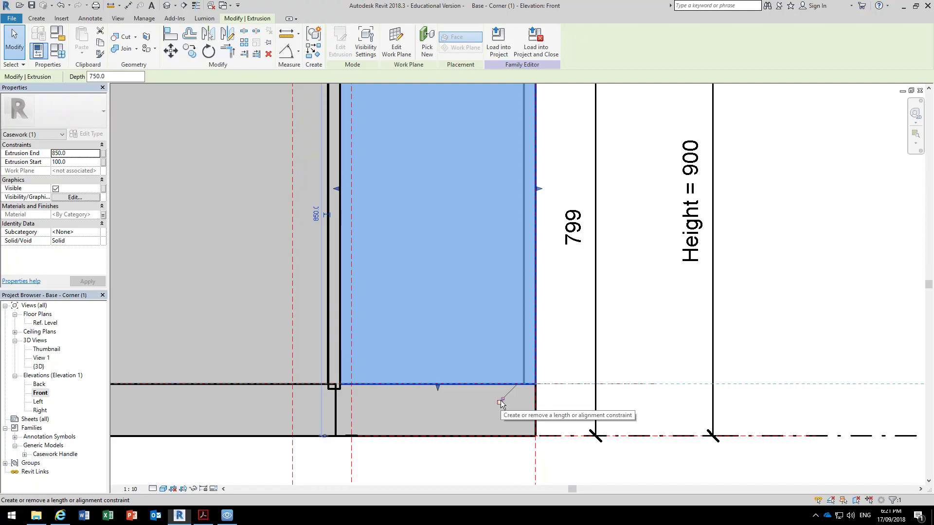
pyautogui.hotkey('ctrl', 'z')
pyautogui.scroll(2, 340, 394)
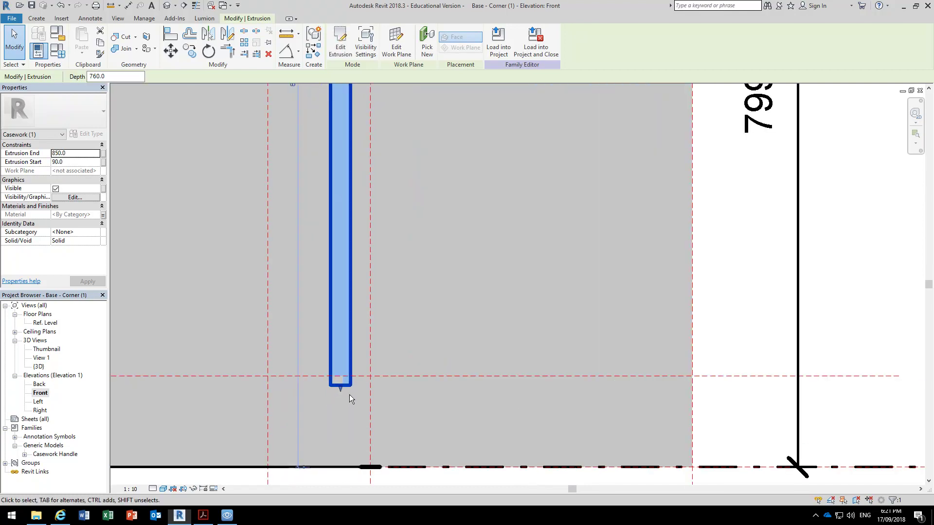
pyautogui.moveTo(340, 390); pyautogui.dragTo(341, 374)
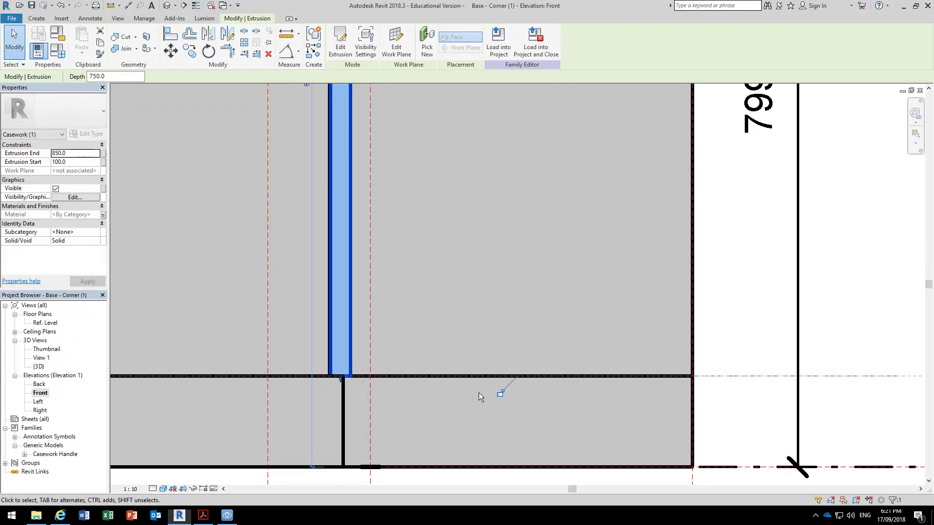
# Step: Open the Left elevation and check that the door panels meet the kickboard line
pyautogui.scroll(-2, 407, 387)
pyautogui.doubleClick(38, 403)
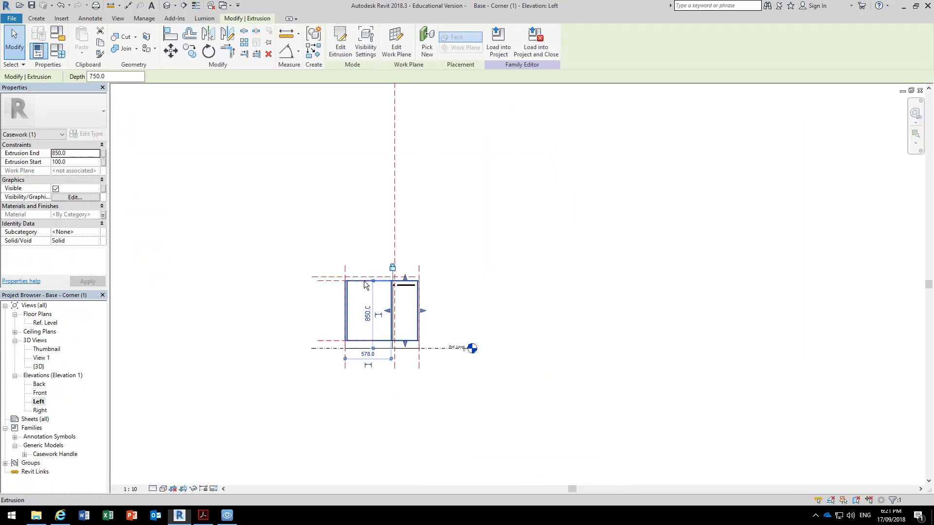
pyautogui.scroll(4, 366, 288)
pyautogui.click(226, 371)
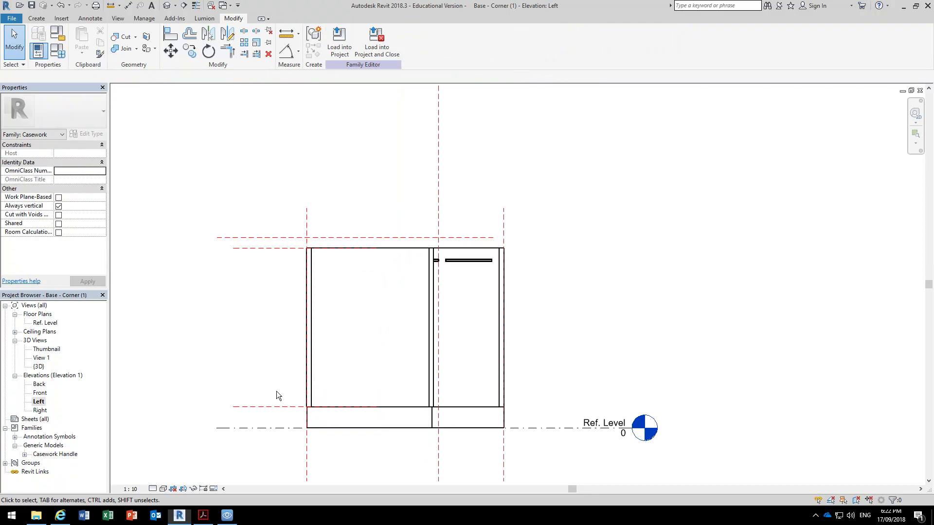
# Step: Open the cabinet family's {3D} view, set its scale to 1 : 20 and inspect the kickboard from several sides
pyautogui.doubleClick(39, 368)
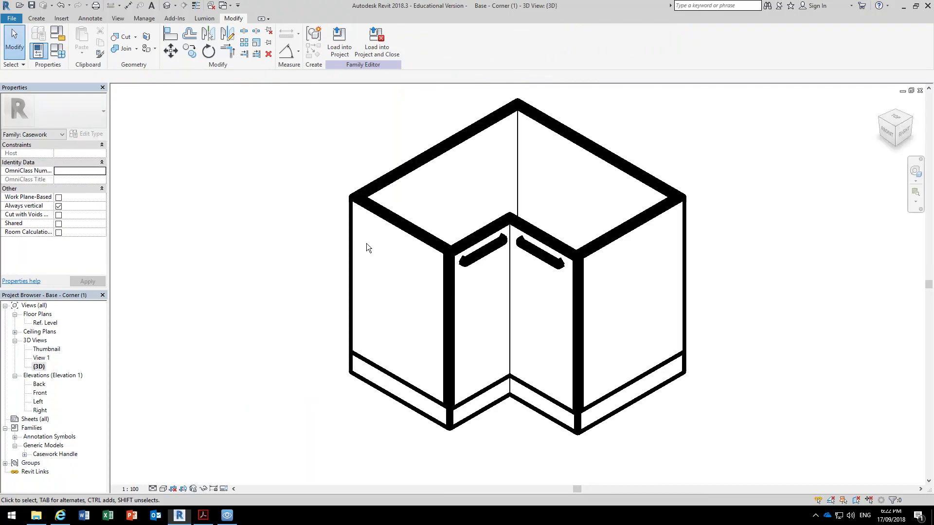
pyautogui.moveTo(273, 311); pyautogui.dragTo(300, 308, button='middle')
pyautogui.scroll(2, 300, 307)
pyautogui.keyDown('shift'); pyautogui.moveTo(250, 370); pyautogui.dragTo(204, 428, button='middle'); pyautogui.keyUp('shift')
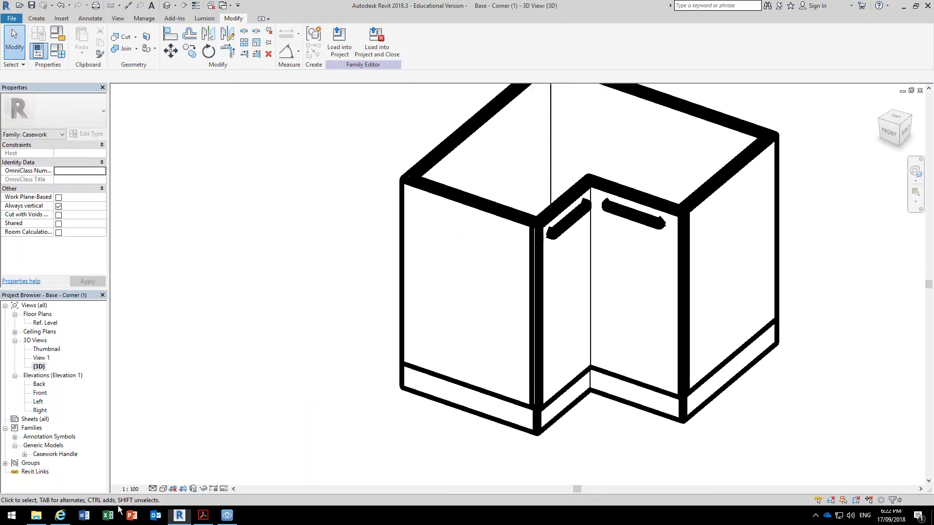
pyautogui.click(130, 489)
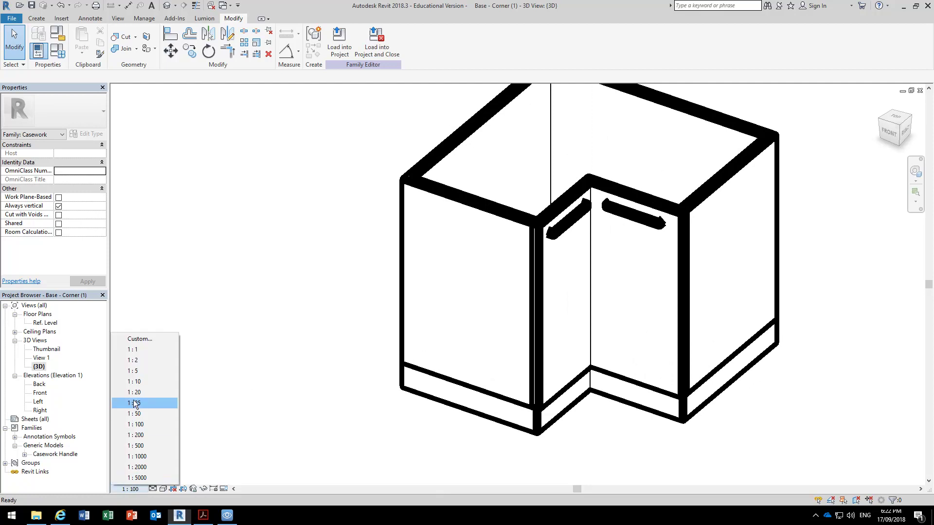
pyautogui.click(134, 393)
pyautogui.keyDown('shift'); pyautogui.moveTo(293, 314); pyautogui.dragTo(164, 283, button='middle'); pyautogui.keyUp('shift')
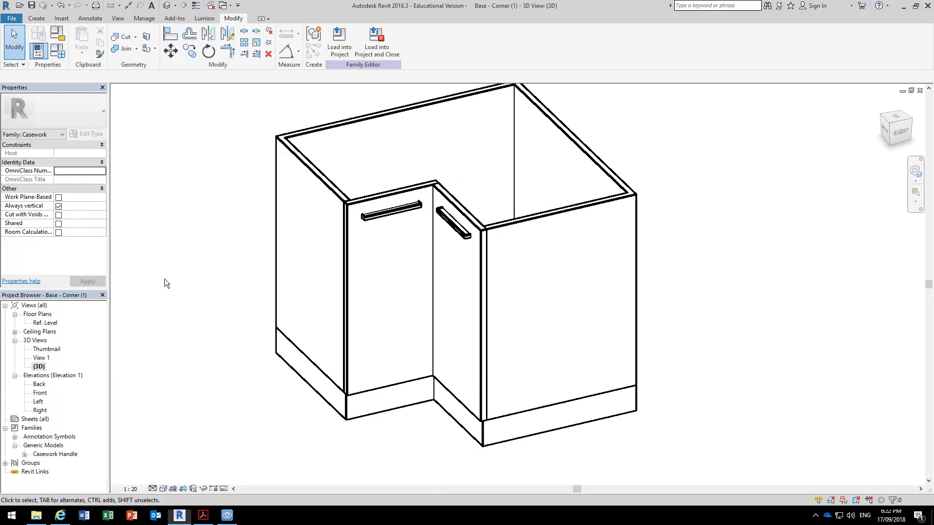
# Step: Try to save the edited corner cabinet family over the existing Base - Corner (1).rfa in the Domestic Kitchen folder
pyautogui.click(31, 6)
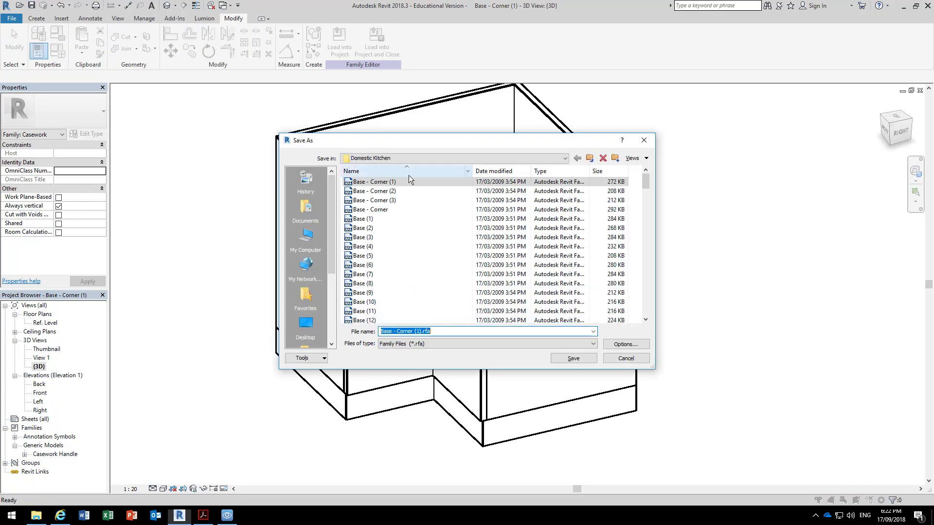
pyautogui.click(564, 359)
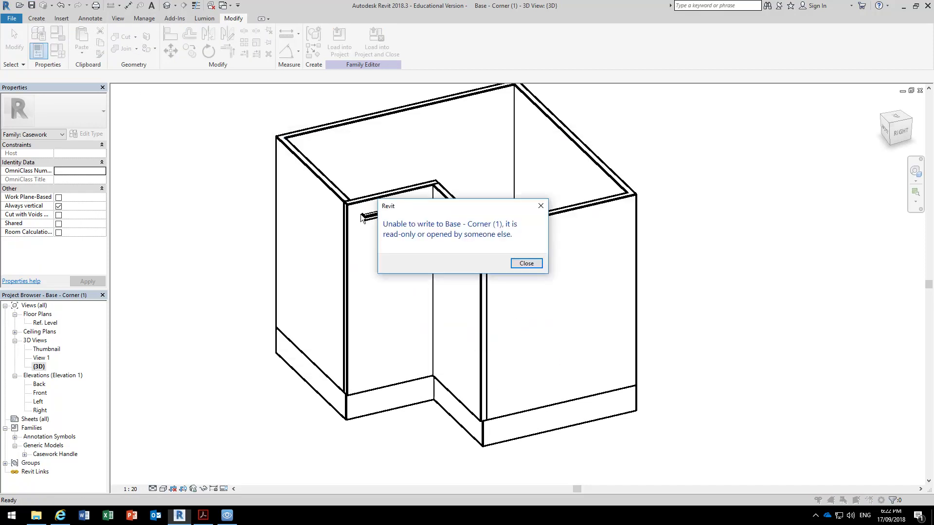
pyautogui.click(525, 263)
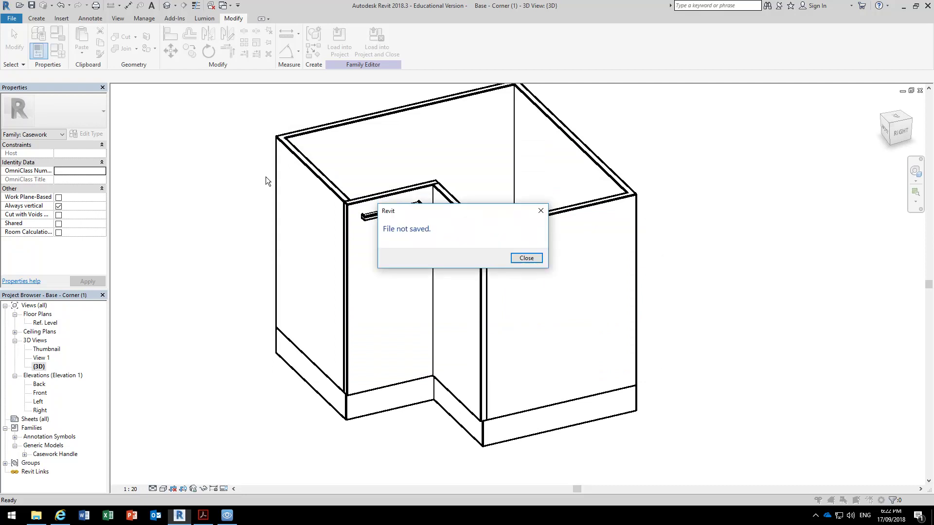
pyautogui.click(525, 257)
# Step: Save the edited corner cabinet family as a new file named Base - Corner1.rfa in the Domestic Kitchen folder
pyautogui.click(12, 18)
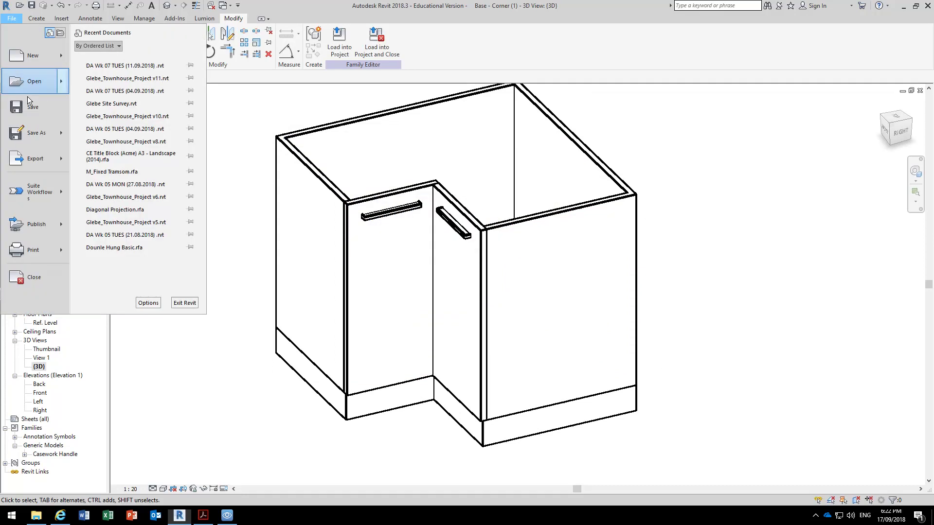
pyautogui.moveTo(30, 132)
pyautogui.click(118, 99)
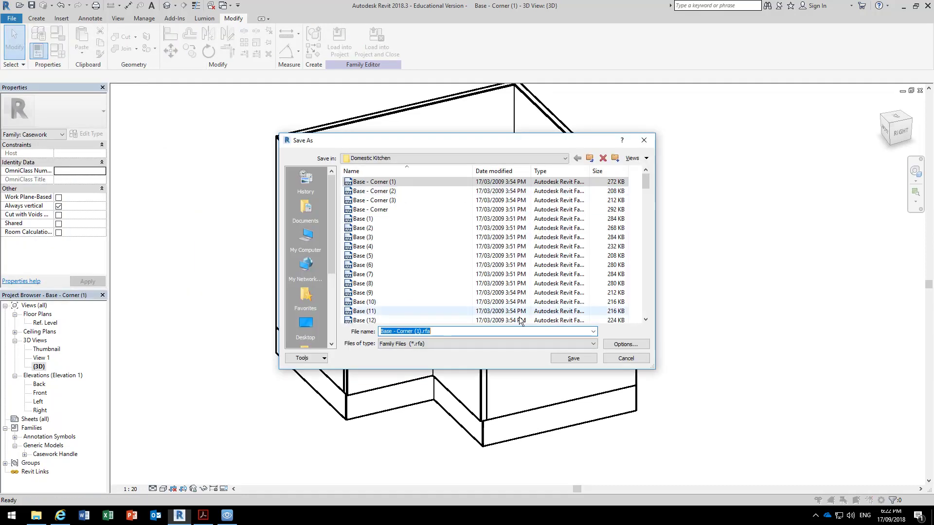
pyautogui.click(420, 331)
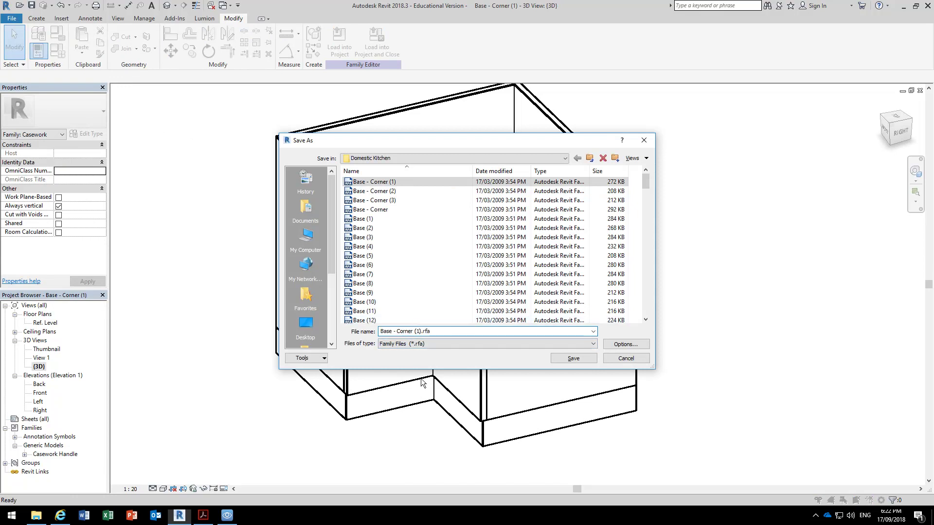
pyautogui.press('BackSpace')
pyautogui.press('BackSpace')
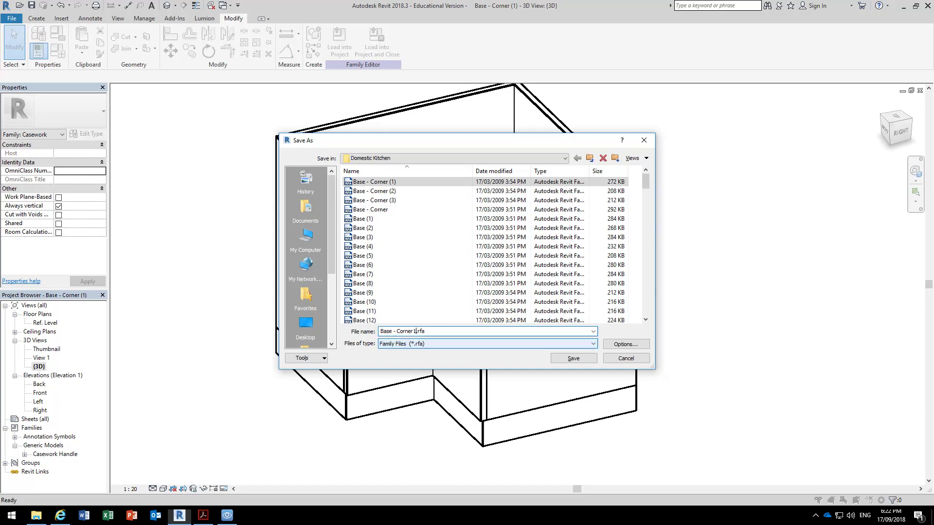
pyautogui.click(567, 358)
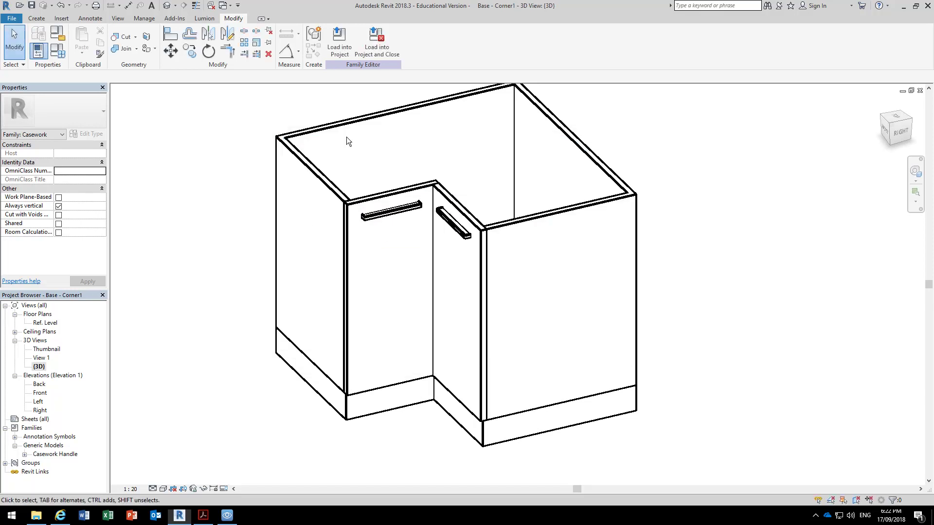
# Step: Load the Base - Corner1 family into the DA Wk 07 TUES (11.09.2018) project only, leaving Glebe_Townhouse_Project v11 out
pyautogui.click(339, 41)
pyautogui.click(403, 213)
pyautogui.click(399, 214)
pyautogui.click(404, 214)
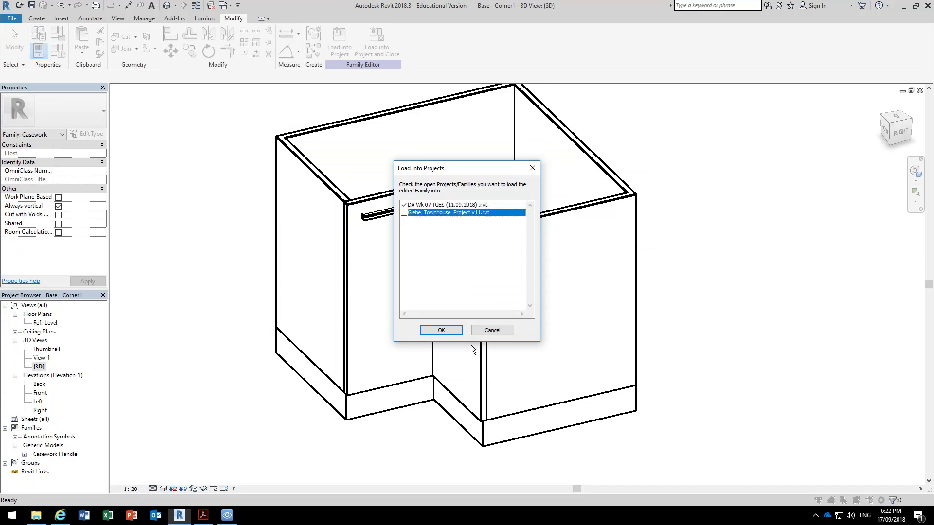
pyautogui.click(454, 328)
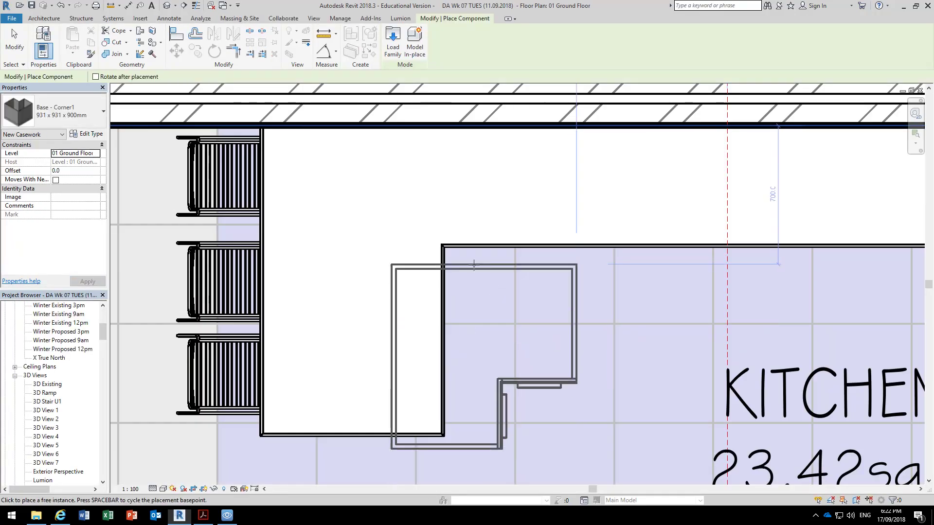
# Step: Open 3D View 7 and change the placed corner cabinet's type to Base - Corner1, 931 x 931 x 900mm
pyautogui.scroll(-2, 474, 265)
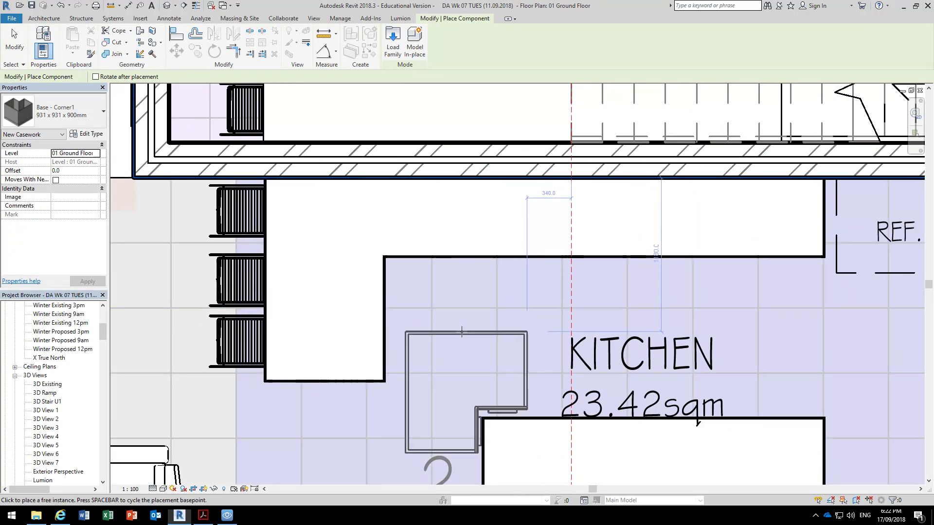
pyautogui.scroll(-2, 463, 331)
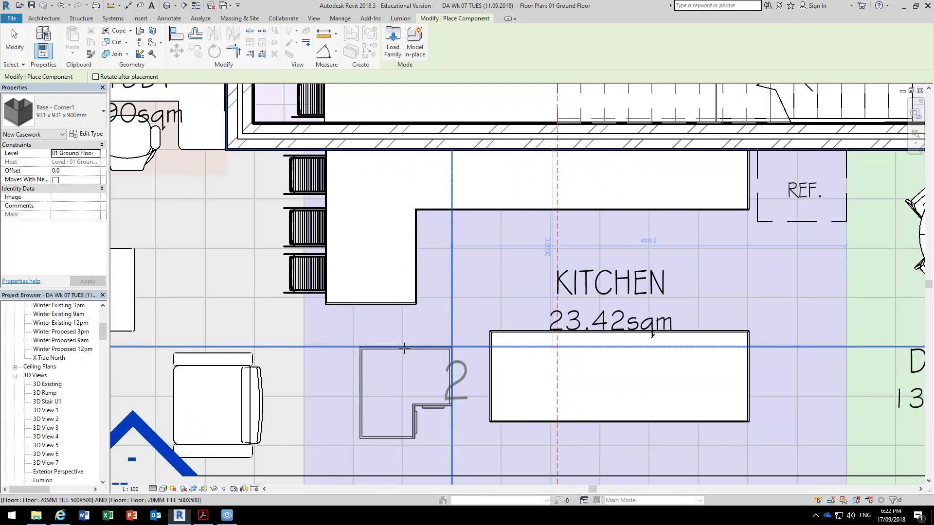
pyautogui.doubleClick(46, 463)
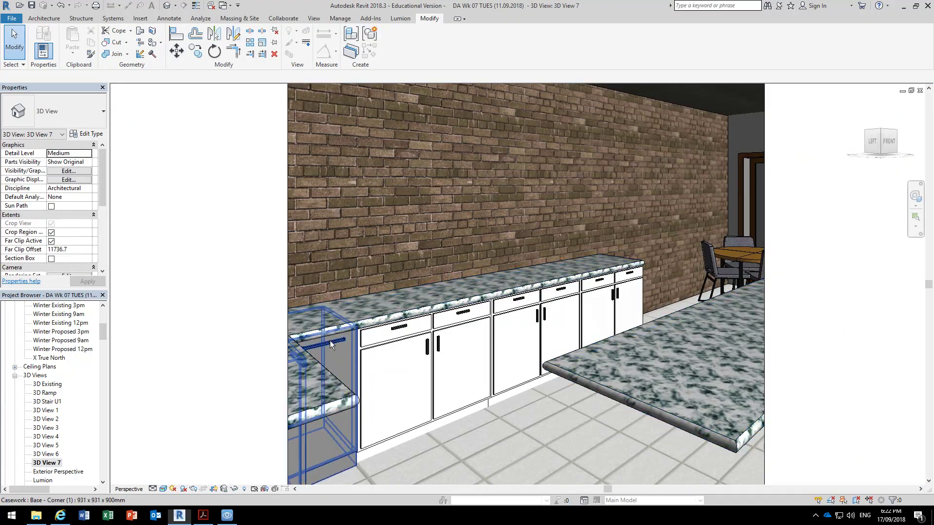
pyautogui.click(330, 340)
pyautogui.click(78, 106)
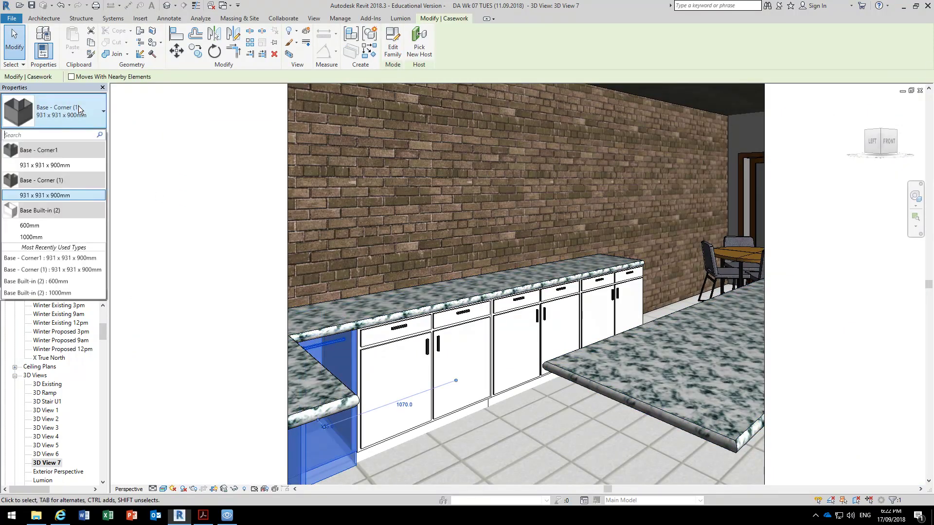
pyautogui.click(39, 166)
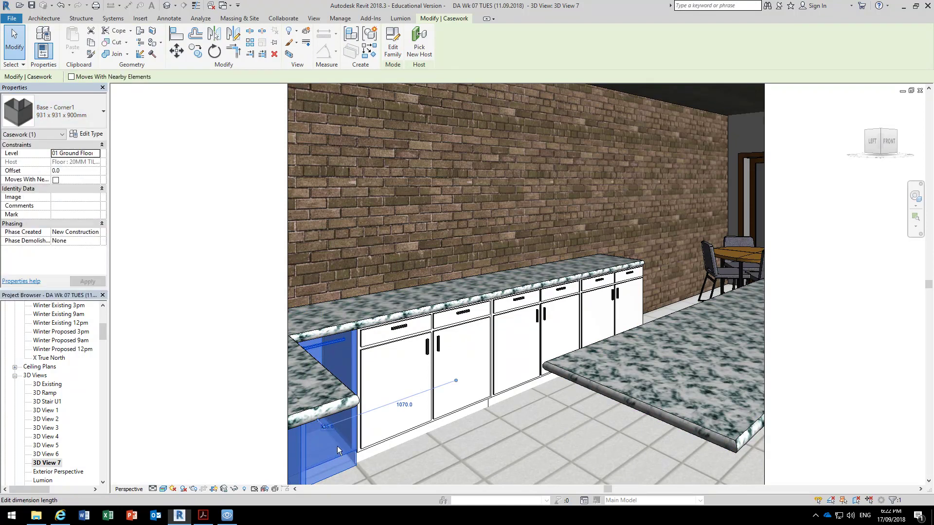
# Step: Compare the corner cabinet's kickboard with the adjoining base cabinet's and check which floor each one sits on
pyautogui.scroll(5, 346, 460)
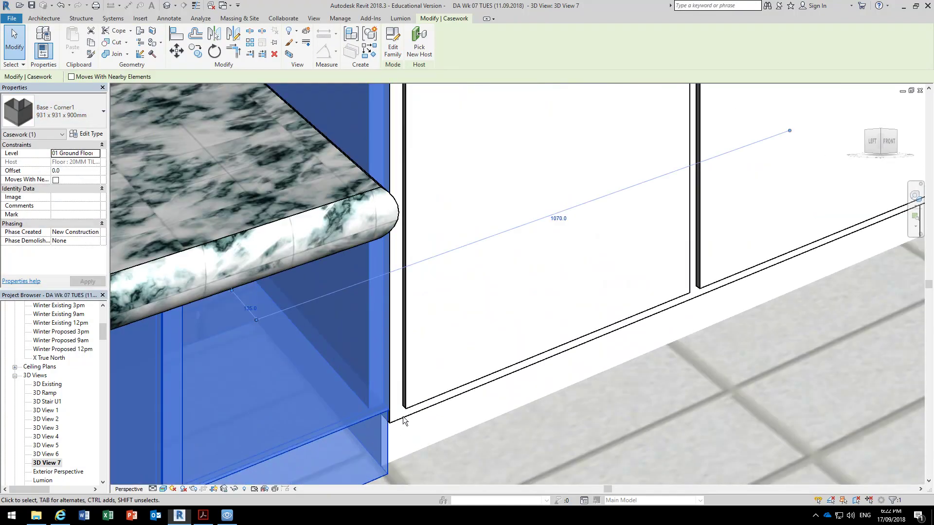
pyautogui.click(404, 416)
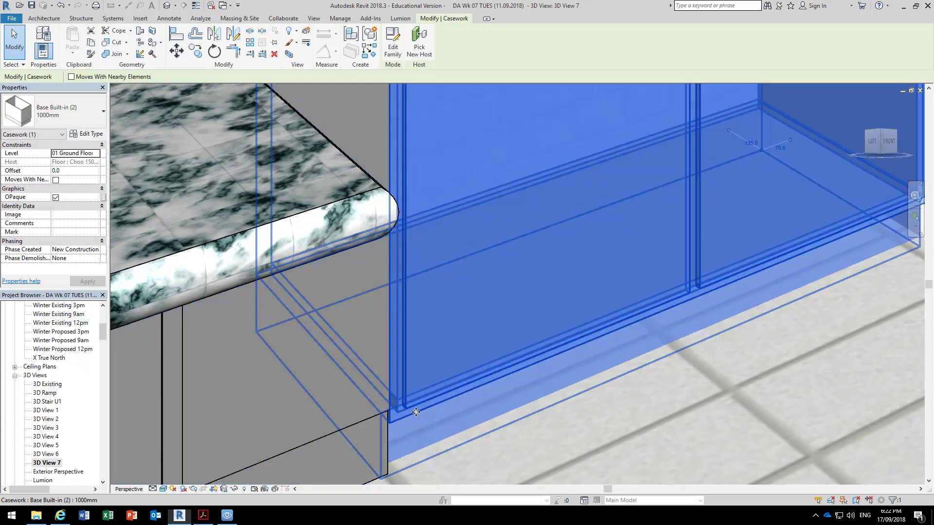
pyautogui.click(352, 427)
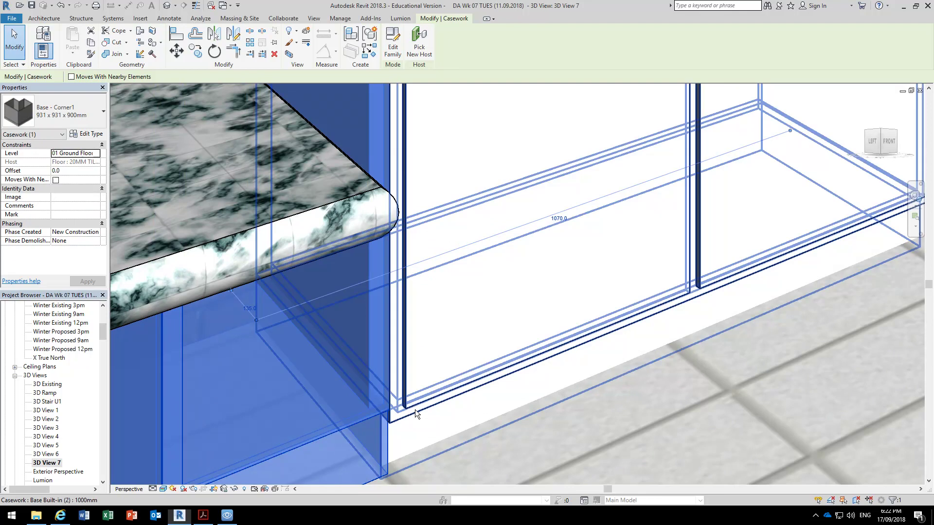
pyautogui.scroll(-6, 415, 410)
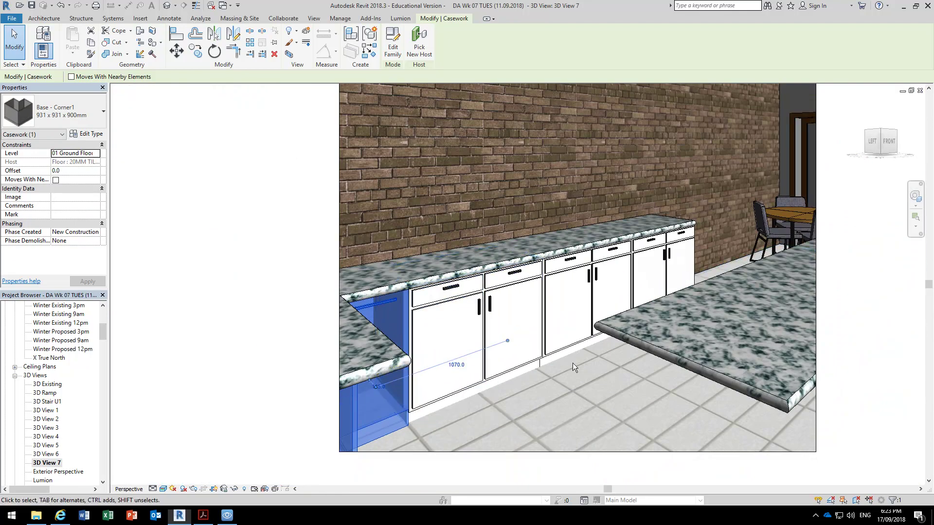
pyautogui.click(711, 273)
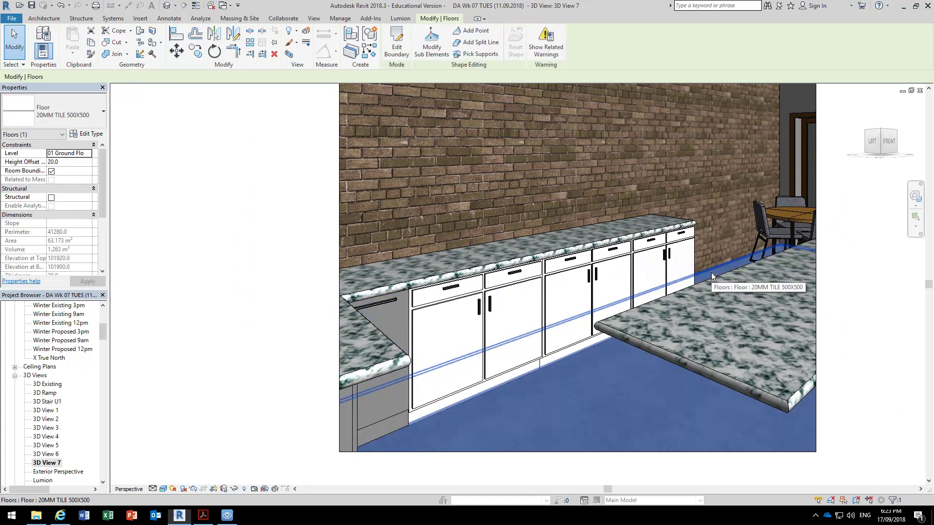
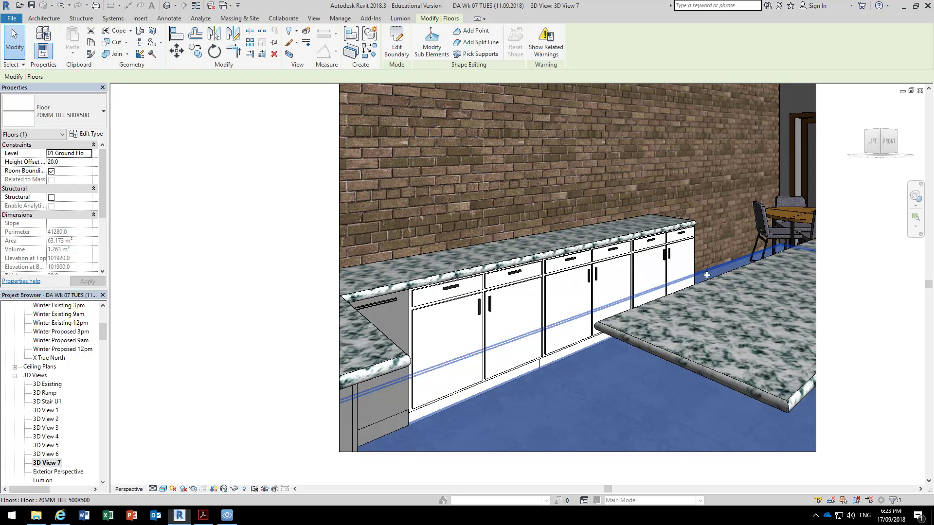
# Step: Rehost the three 1000mm Base Built-in (2) cabinets along the brick wall to the 20MM TILE 500X500 floor
pyautogui.click(489, 372)
pyautogui.keyDown('ctrl'); pyautogui.click(559, 349); pyautogui.keyUp('ctrl')
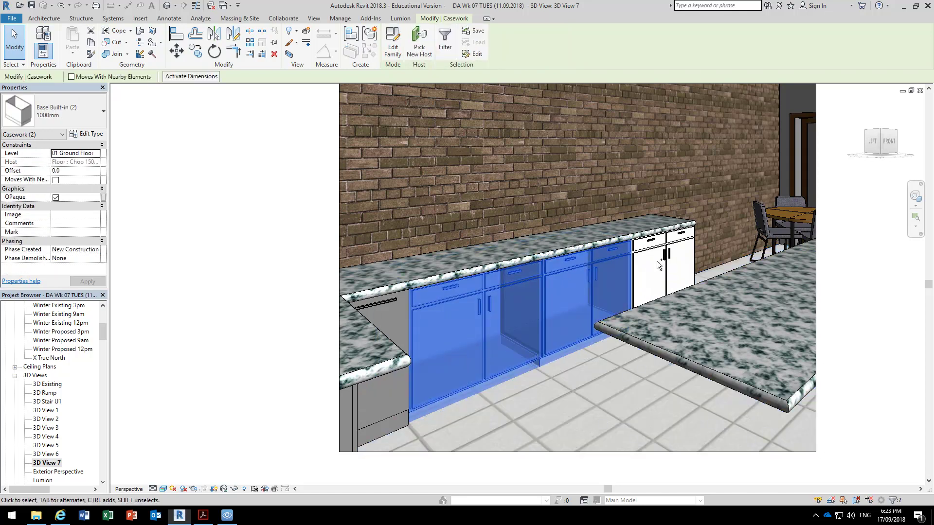
pyautogui.keyDown('ctrl'); pyautogui.click(664, 256); pyautogui.keyUp('ctrl')
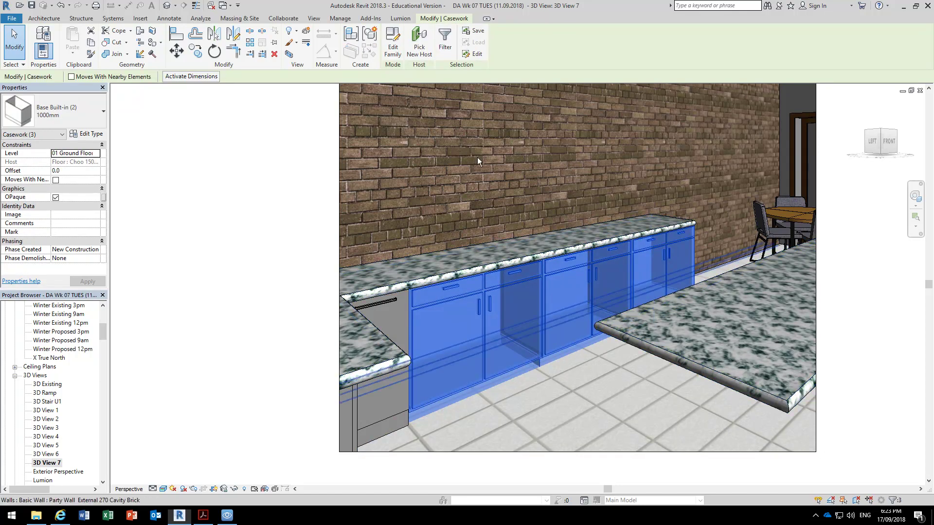
pyautogui.click(417, 37)
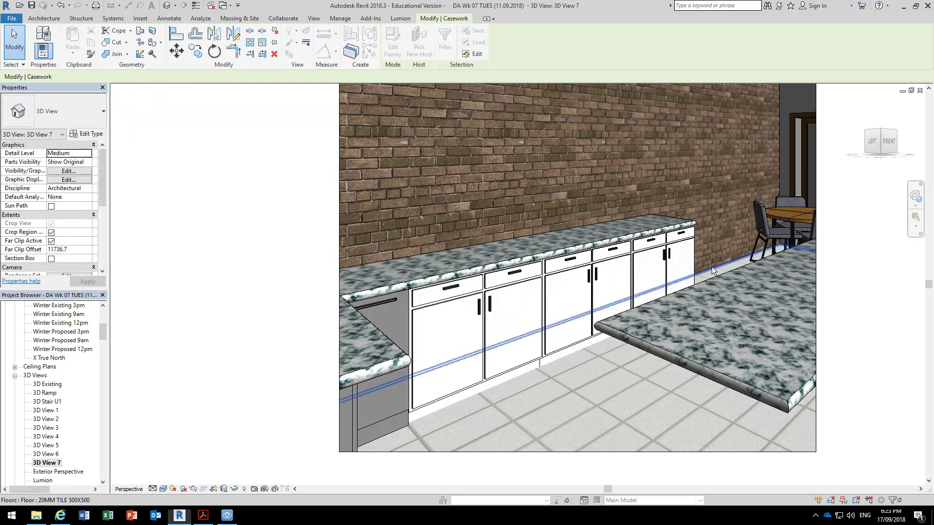
pyautogui.click(711, 267)
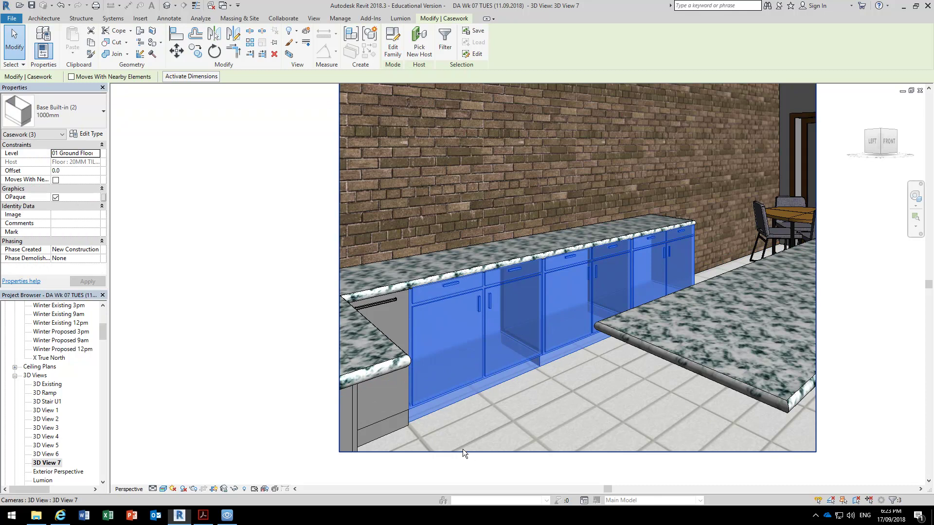
pyautogui.press('Escape')
# Step: Inspect the kickboard alignment where the corner cabinet meets the wall cabinets, from close up and across the whole bench
pyautogui.scroll(5, 410, 451)
pyautogui.scroll(6, 399, 430)
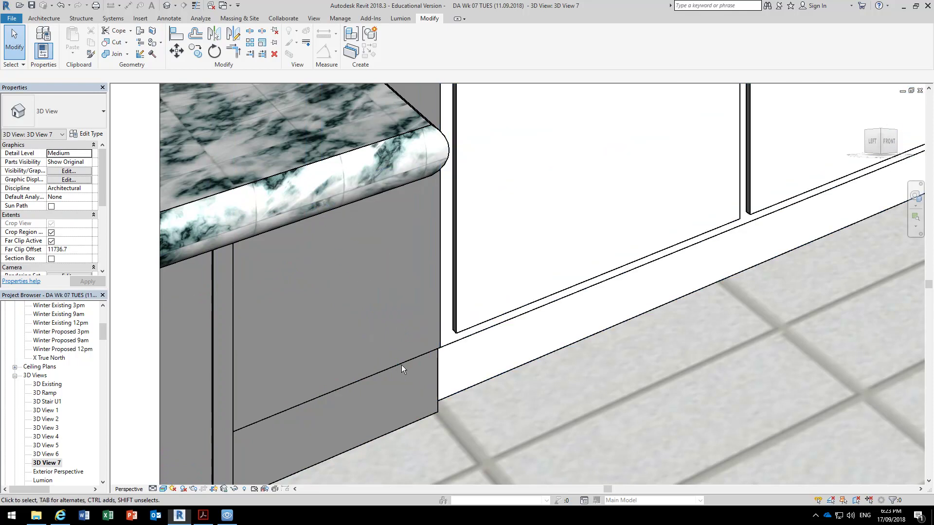
pyautogui.click(416, 426)
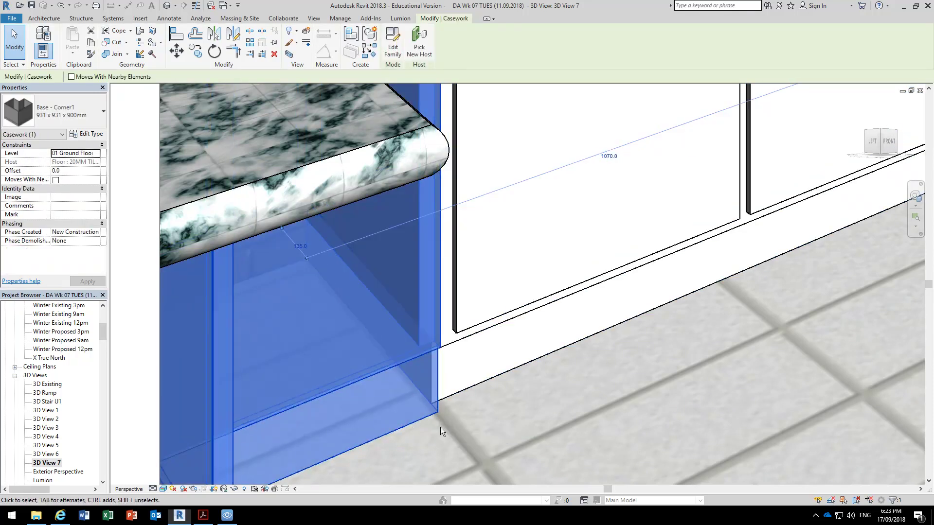
pyautogui.scroll(-10, 438, 410)
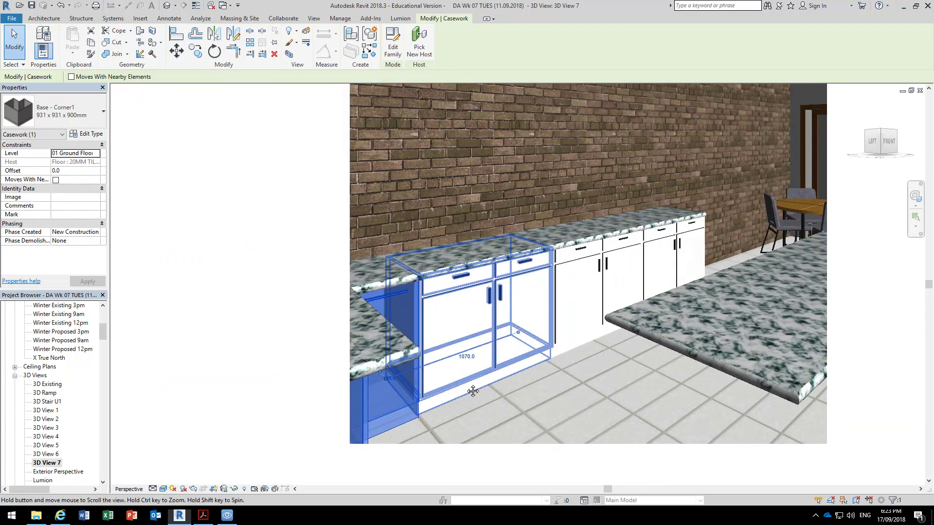
pyautogui.click(480, 176)
pyautogui.press('Escape')
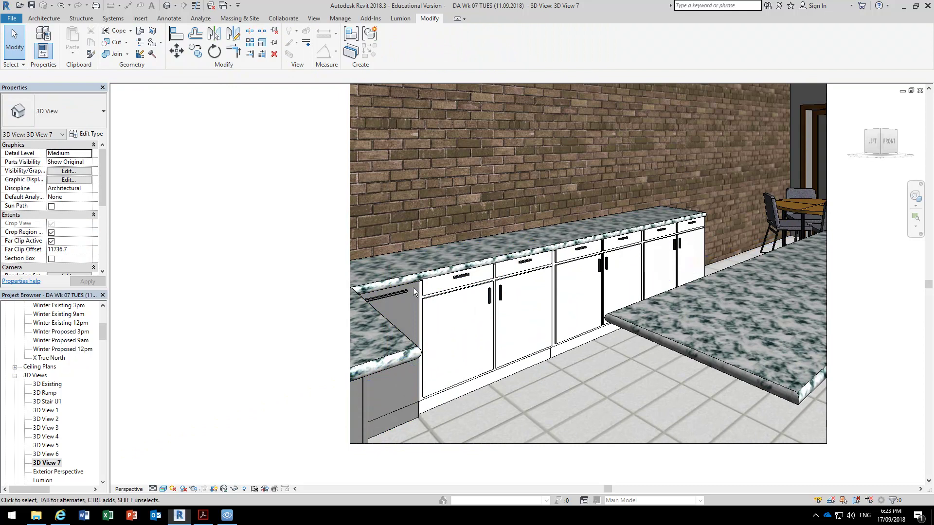
pyautogui.scroll(2, 418, 264)
pyautogui.scroll(-1, 419, 265)
pyautogui.scroll(-2, 525, 296)
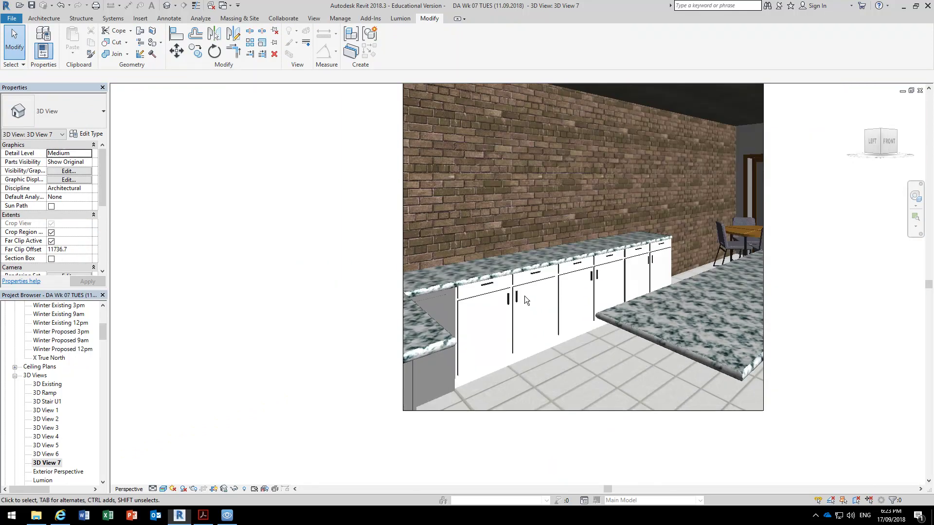
# Step: Compare the type material settings of the corner cabinet with those of the adjoining 1000mm Base Built-in (2) cabinet
pyautogui.click(458, 384)
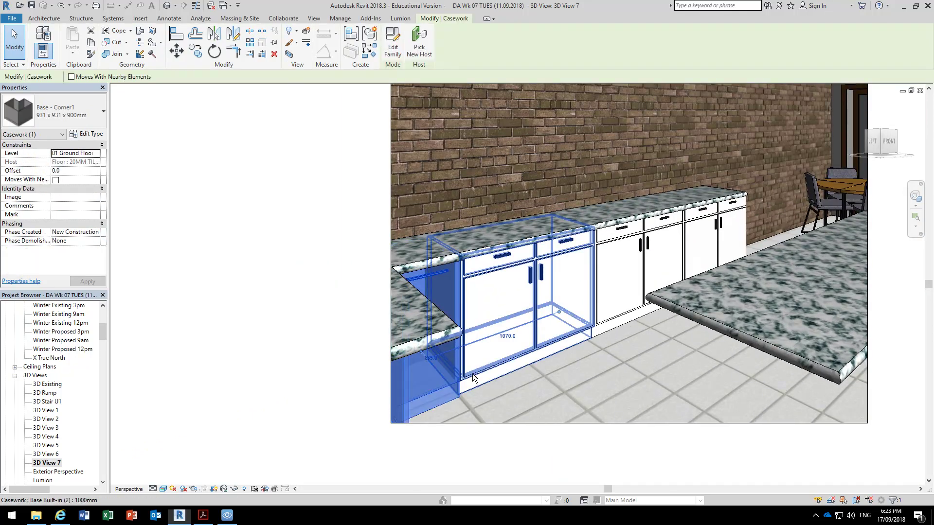
pyautogui.scroll(2, 472, 373)
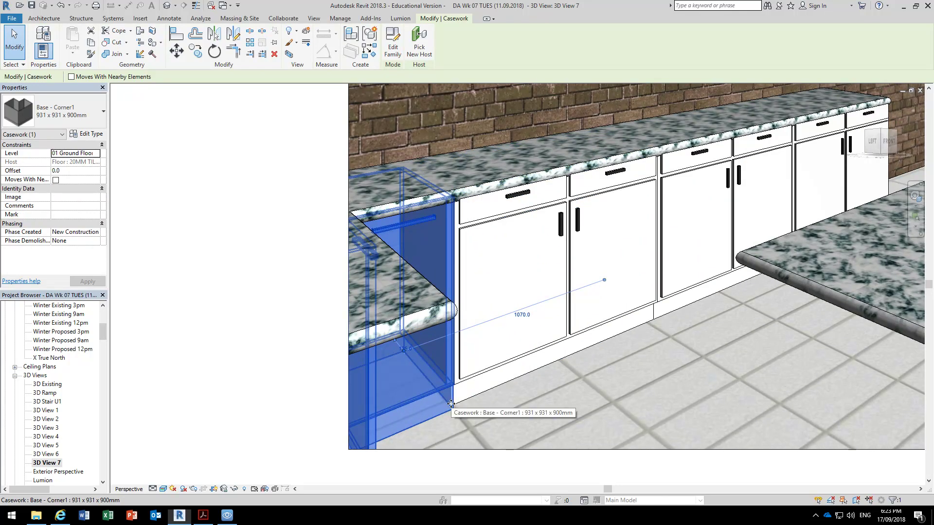
pyautogui.click(89, 133)
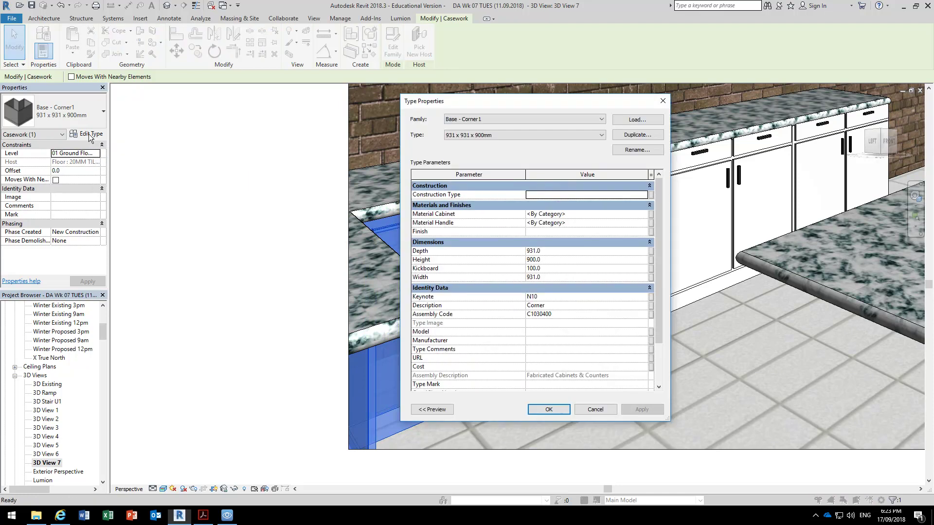
pyautogui.click(595, 227)
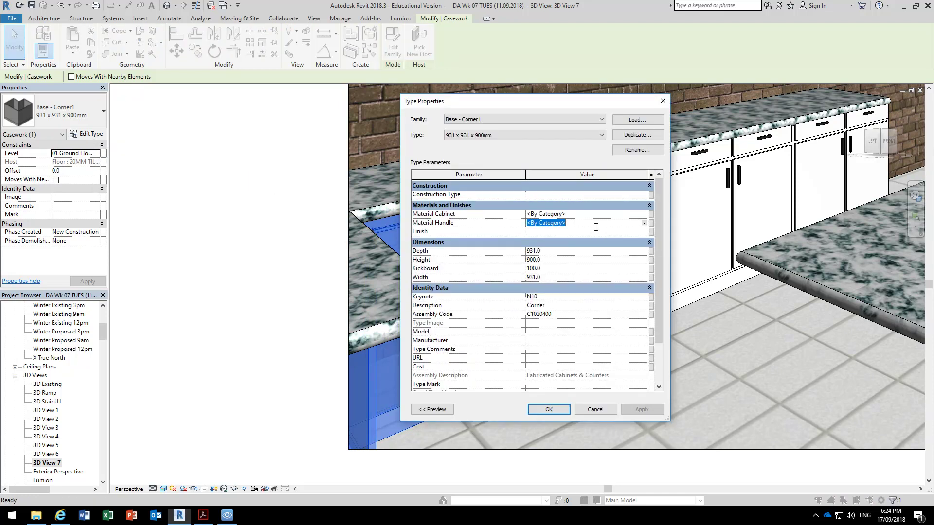
pyautogui.click(593, 218)
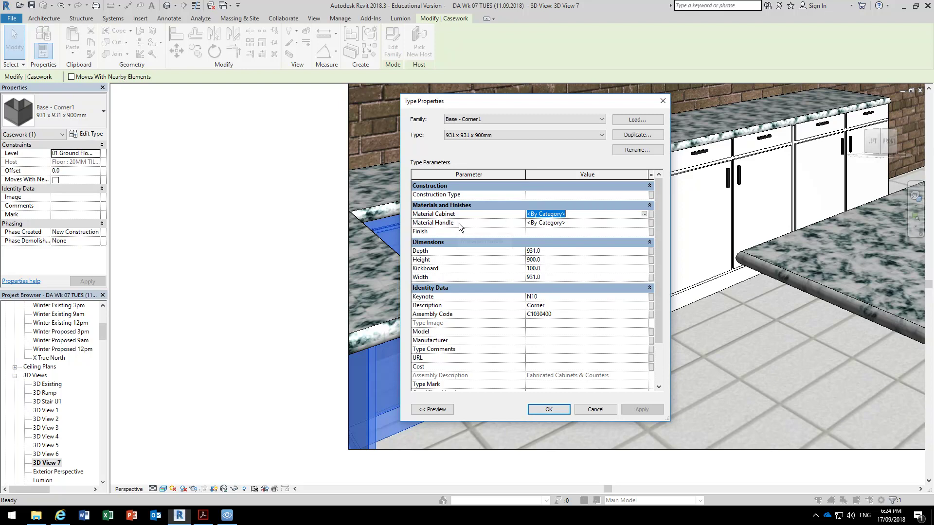
pyautogui.click(589, 407)
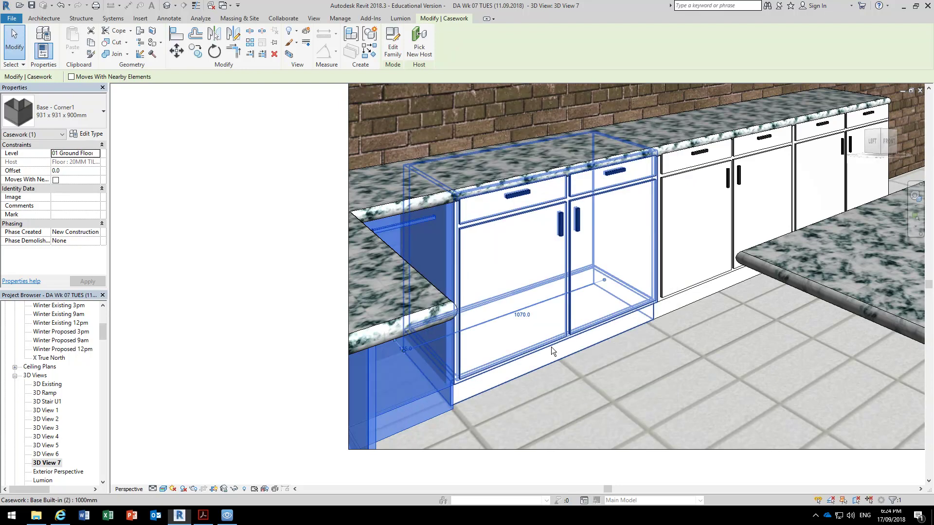
pyautogui.click(550, 346)
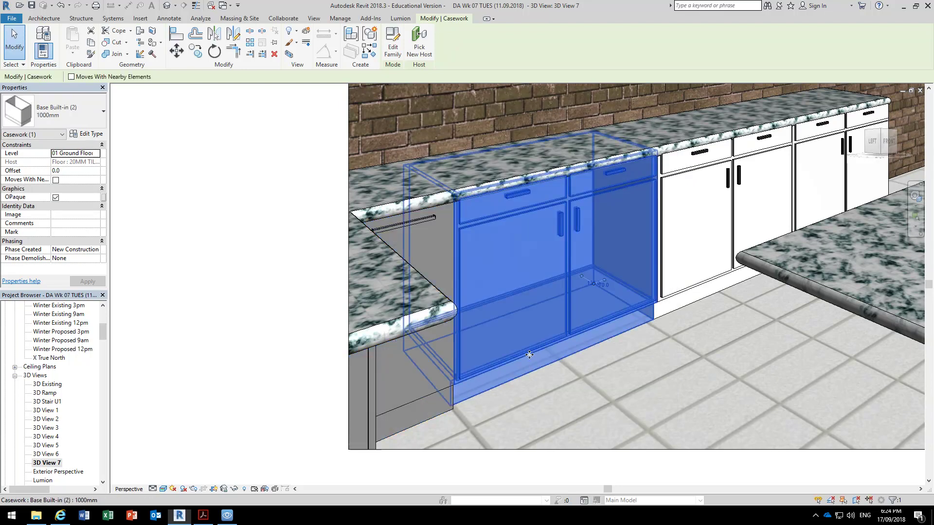
pyautogui.click(88, 134)
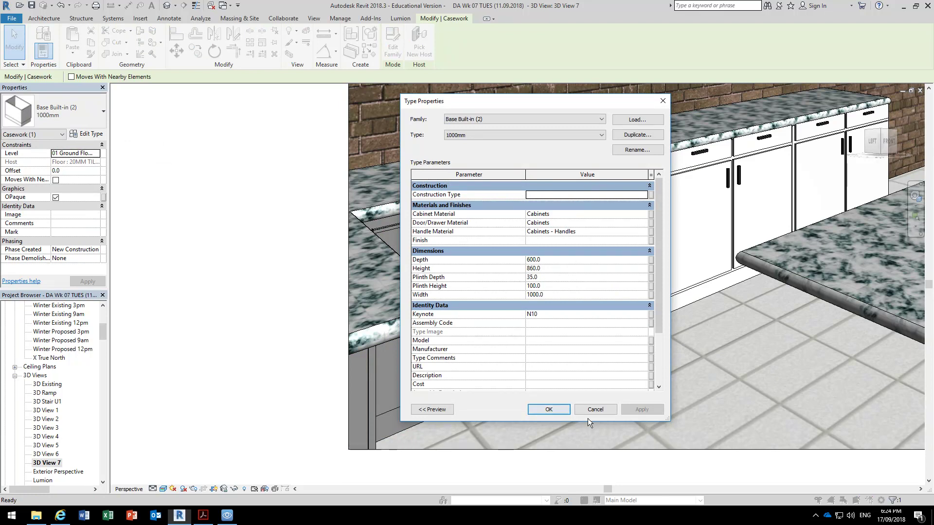
pyautogui.click(549, 410)
# Step: Assign the Cabinets material to the Material Cabinet parameter of the corner cabinet's type
pyautogui.click(431, 396)
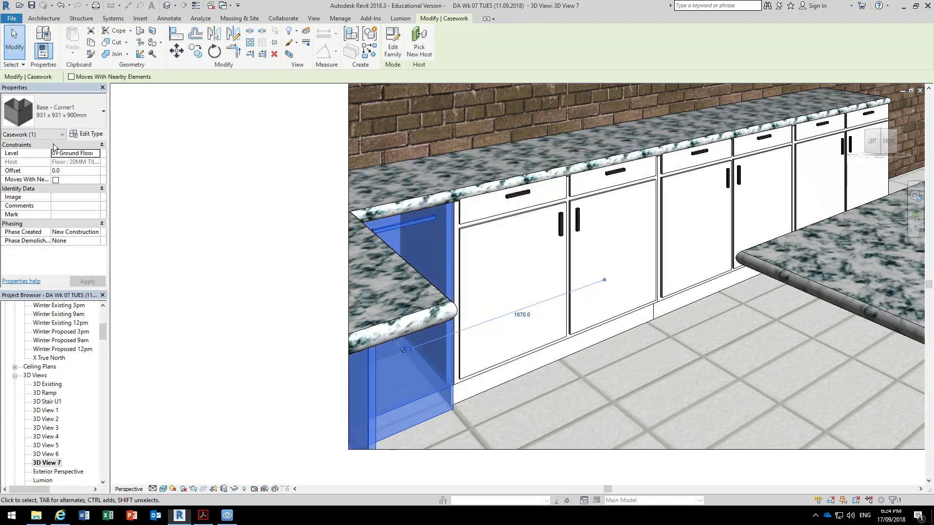
pyautogui.click(87, 134)
pyautogui.click(642, 214)
pyautogui.click(642, 214)
pyautogui.scroll(5, 247, 188)
pyautogui.scroll(15, 248, 187)
pyautogui.scroll(5, 247, 187)
pyautogui.scroll(10, 247, 188)
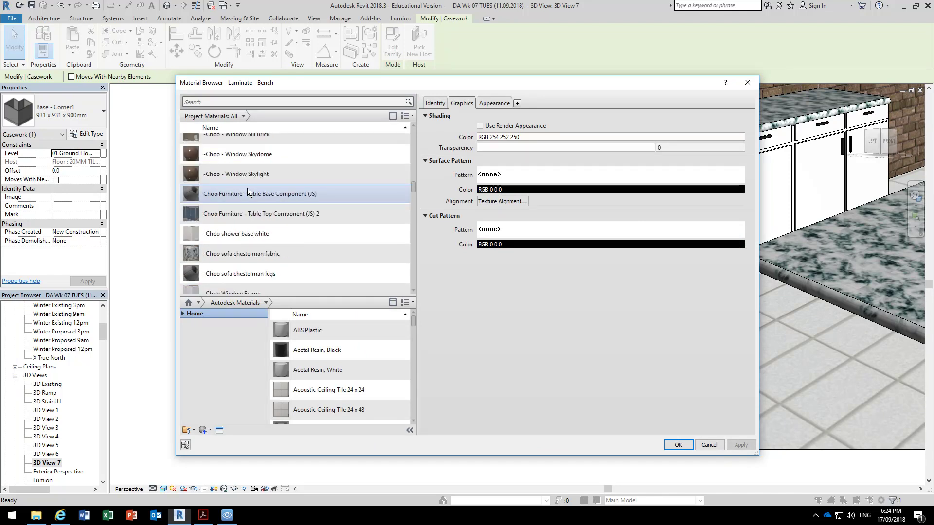
pyautogui.scroll(5, 247, 187)
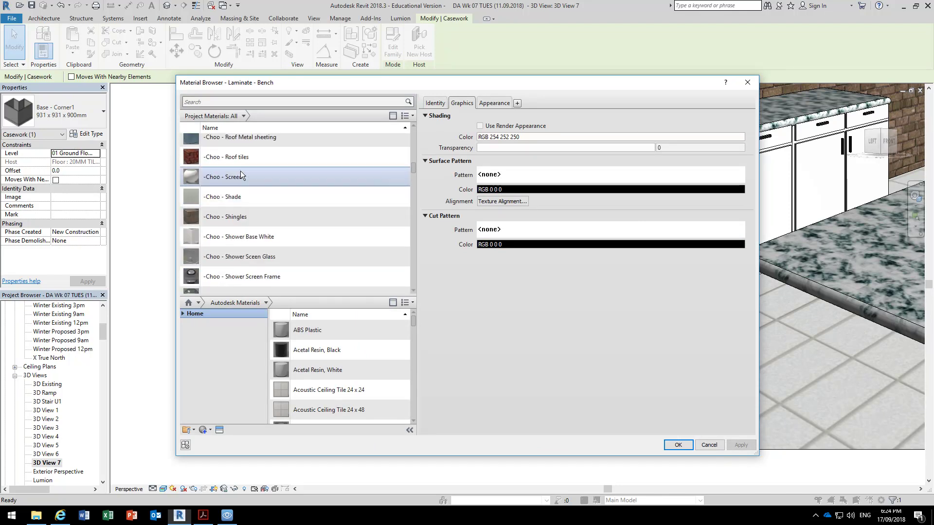
pyautogui.click(246, 101)
pyautogui.write('ca')
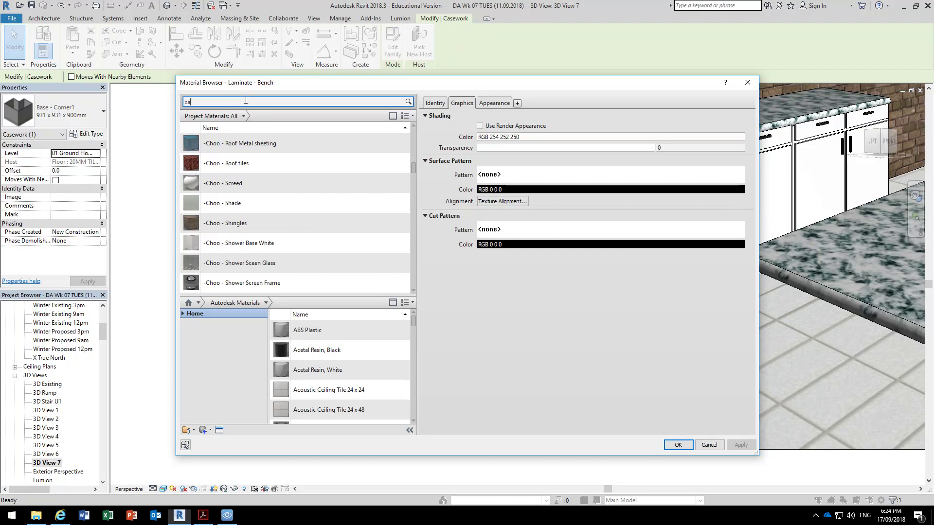
pyautogui.write('b')
pyautogui.click(225, 148)
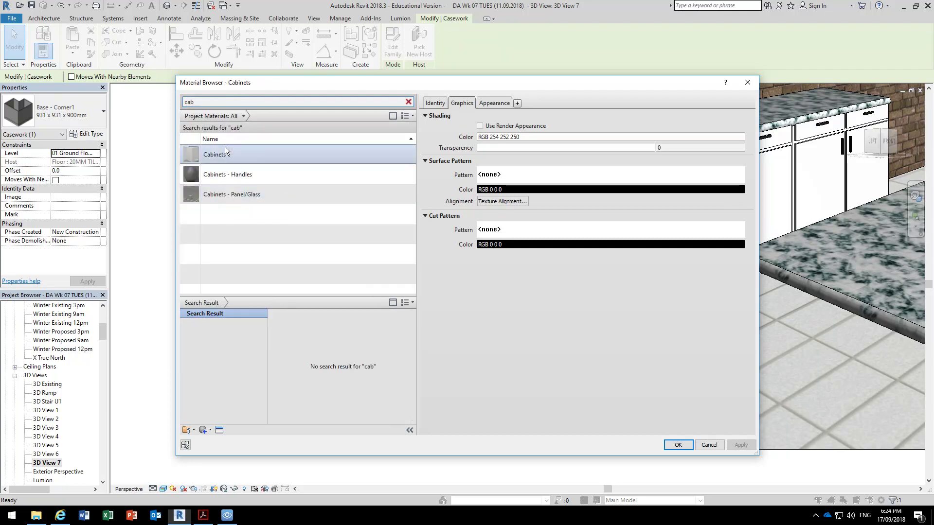
pyautogui.click(687, 448)
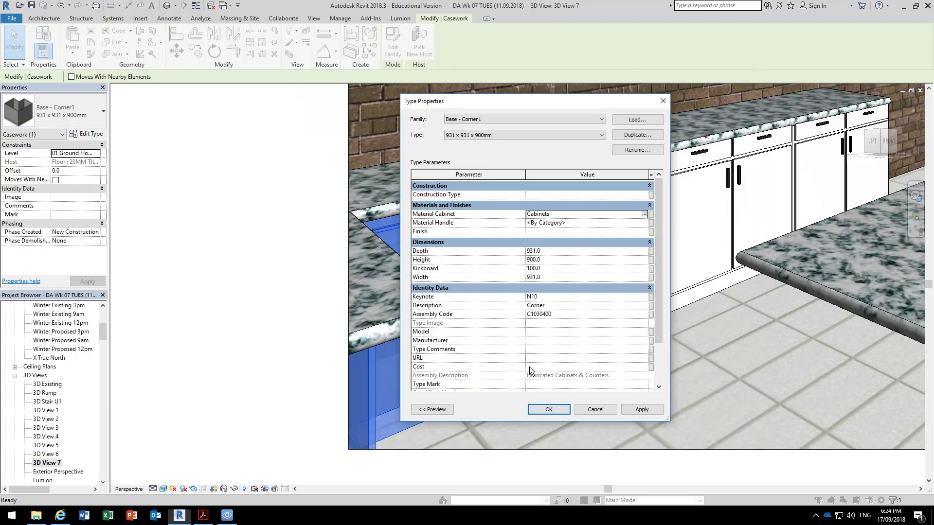
pyautogui.click(556, 409)
pyautogui.press('Escape')
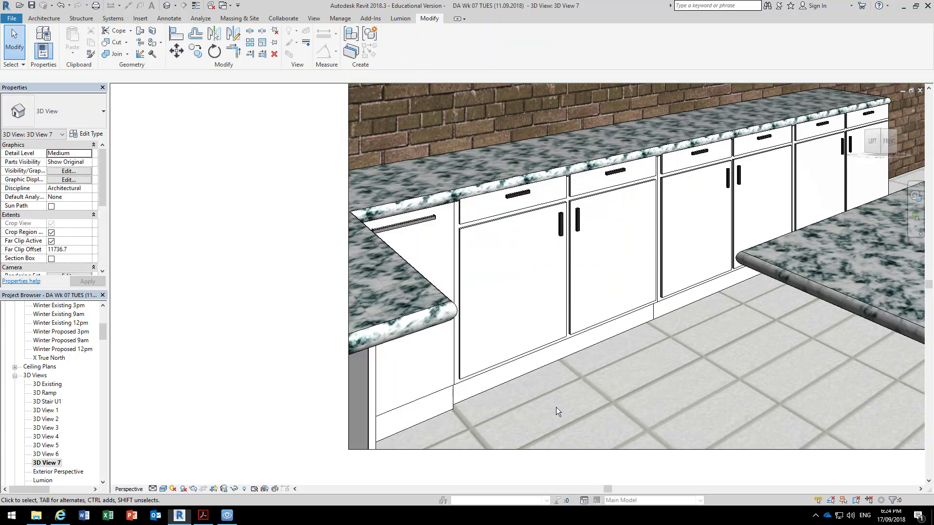
# Step: Review the whole bench in perspective and open the 01 Ground Floor plan at the kitchen
pyautogui.scroll(-3, 387, 235)
pyautogui.moveTo(440, 267); pyautogui.dragTo(334, 337, button='middle')
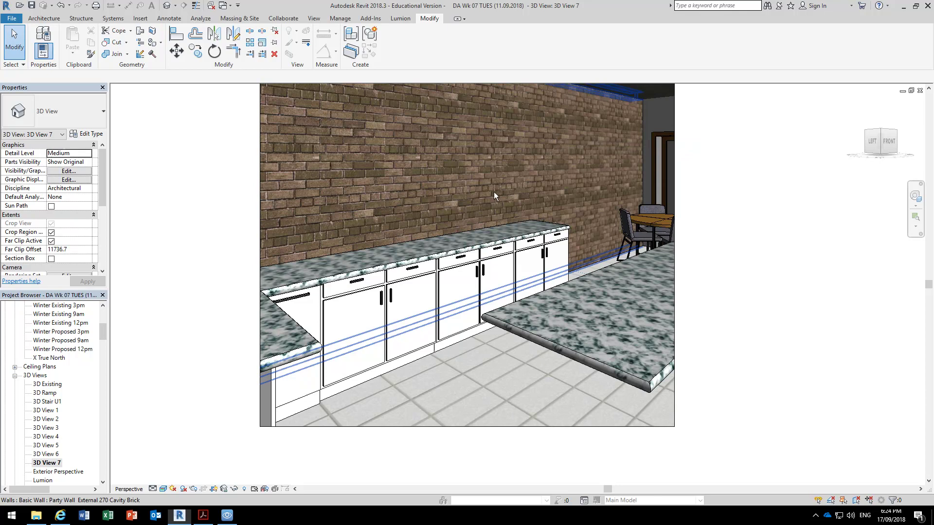
pyautogui.moveTo(105, 342); pyautogui.dragTo(104, 325)
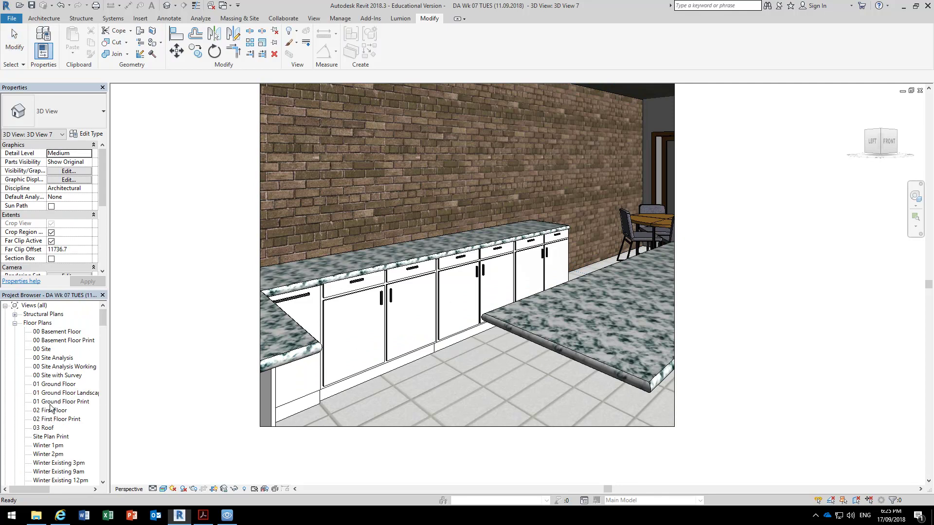
pyautogui.doubleClick(55, 384)
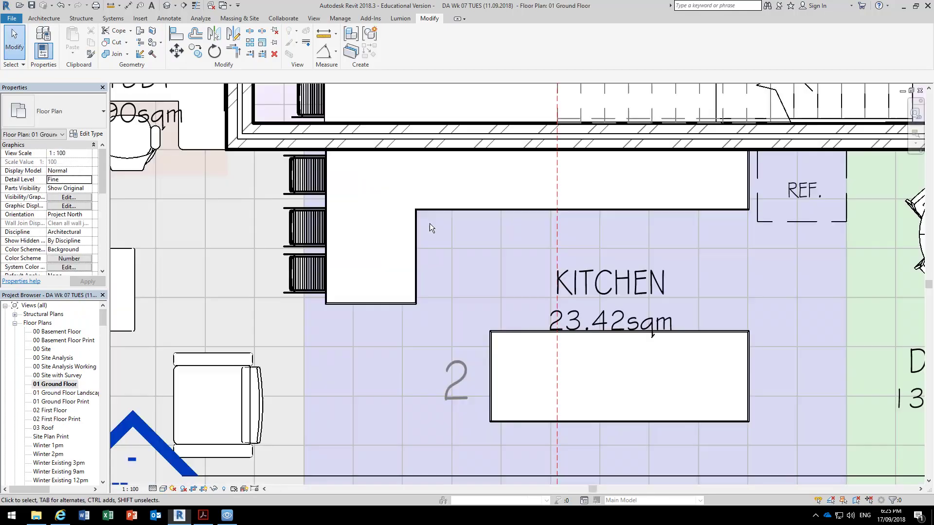
pyautogui.moveTo(430, 223); pyautogui.dragTo(342, 254, button='middle')
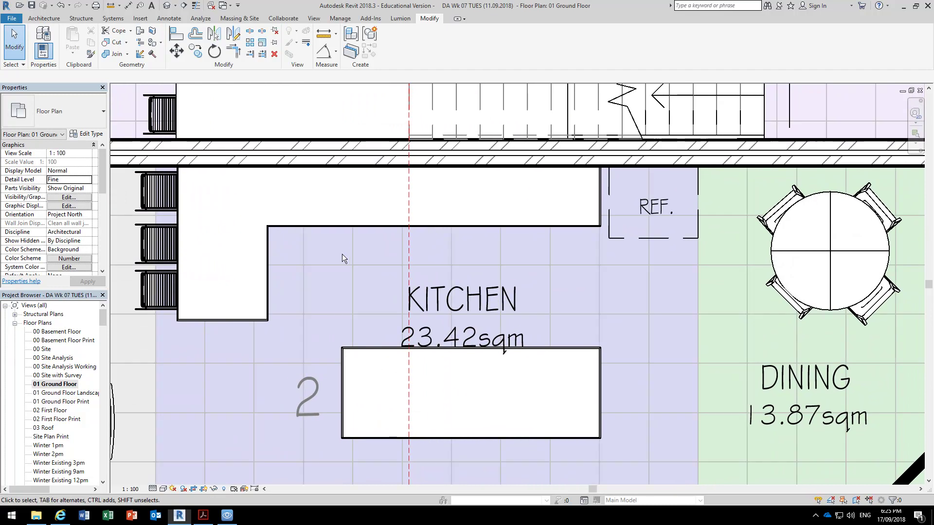
pyautogui.scroll(1, 342, 254)
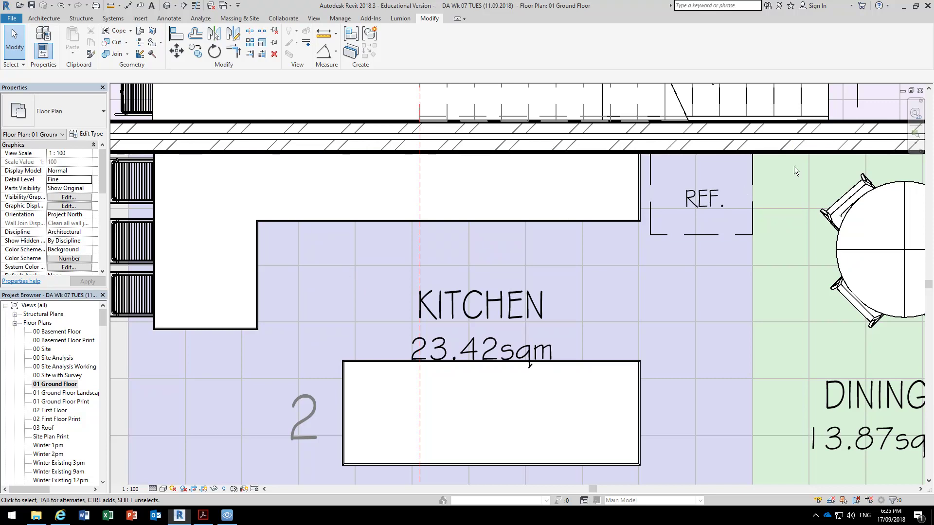
# Step: Start placing a component, dismiss the save reminder and browse to the Revit Library folder for a family to load
pyautogui.click(48, 18)
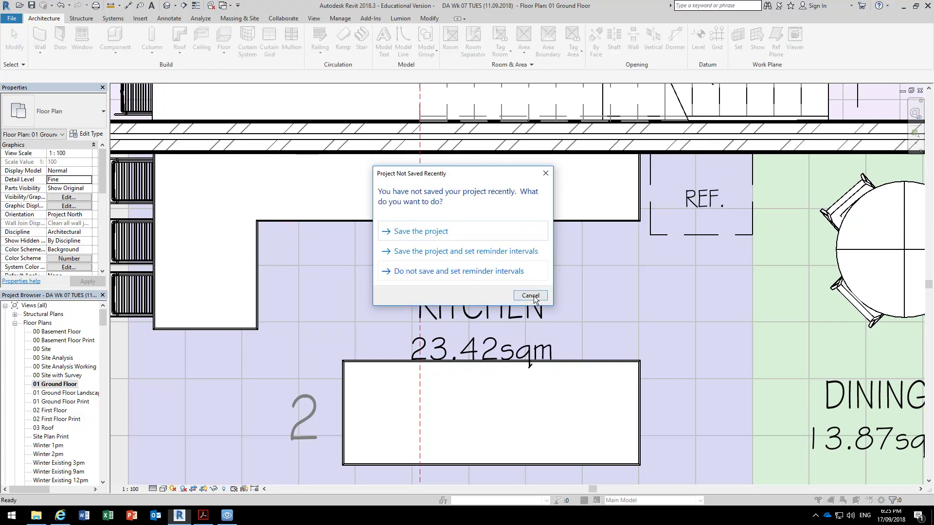
pyautogui.click(534, 296)
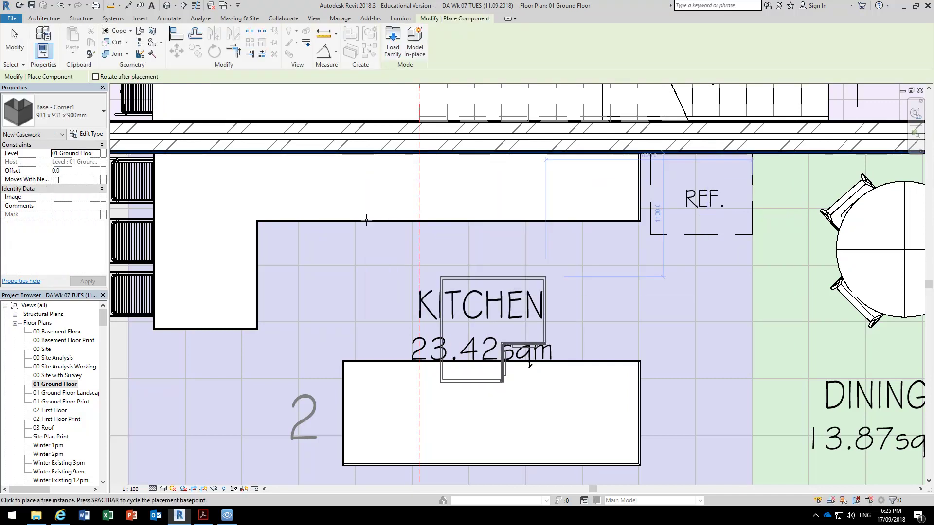
pyautogui.click(393, 40)
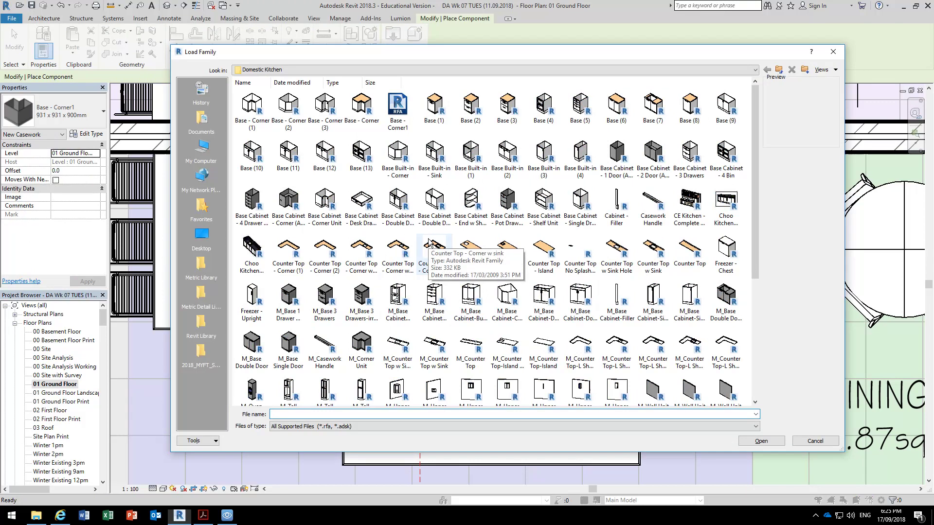
pyautogui.click(779, 72)
pyautogui.click(779, 71)
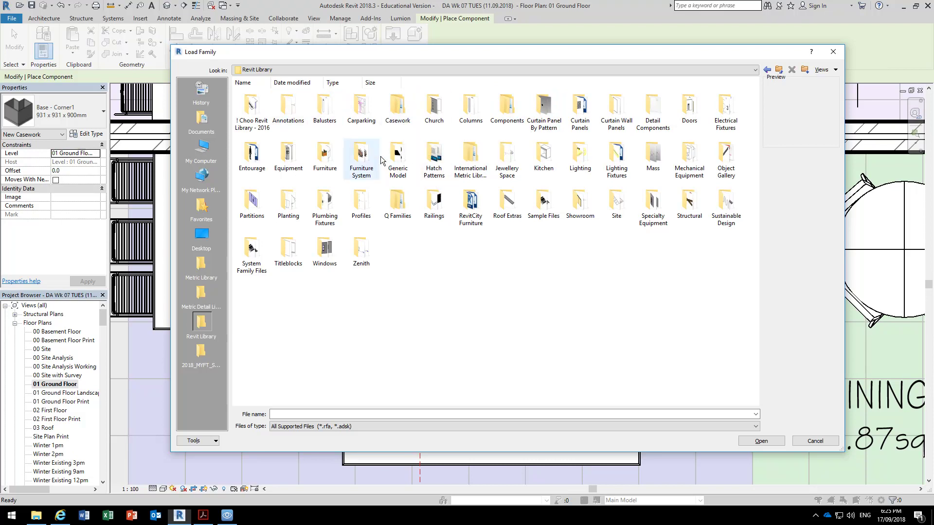
pyautogui.click(258, 69)
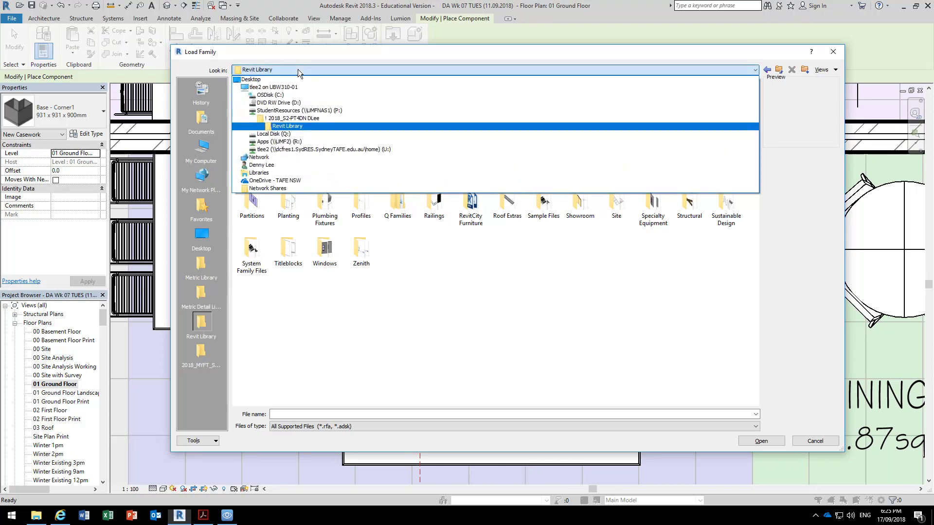
pyautogui.click(421, 340)
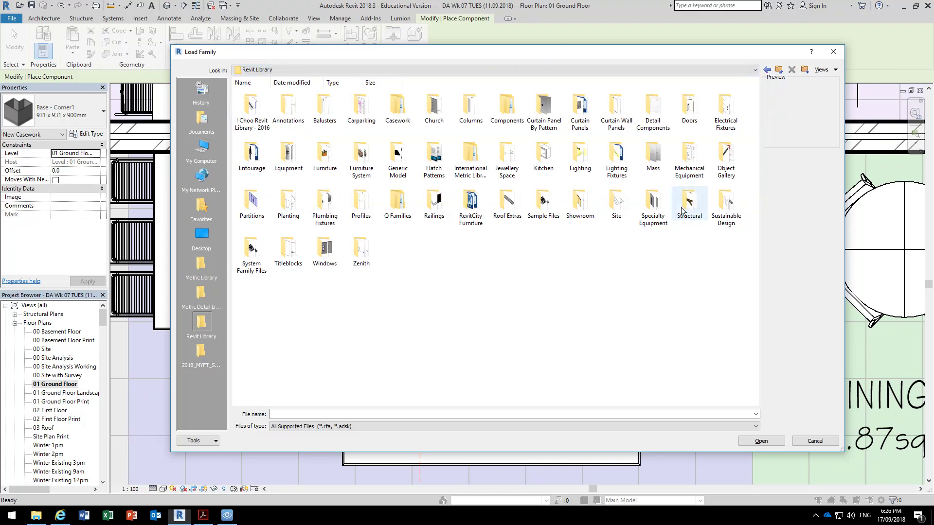
# Step: Preview the kitchen sinks in the Plumbing Fixtures folder and load the M_Sink Kitchen-Triple family
pyautogui.doubleClick(326, 204)
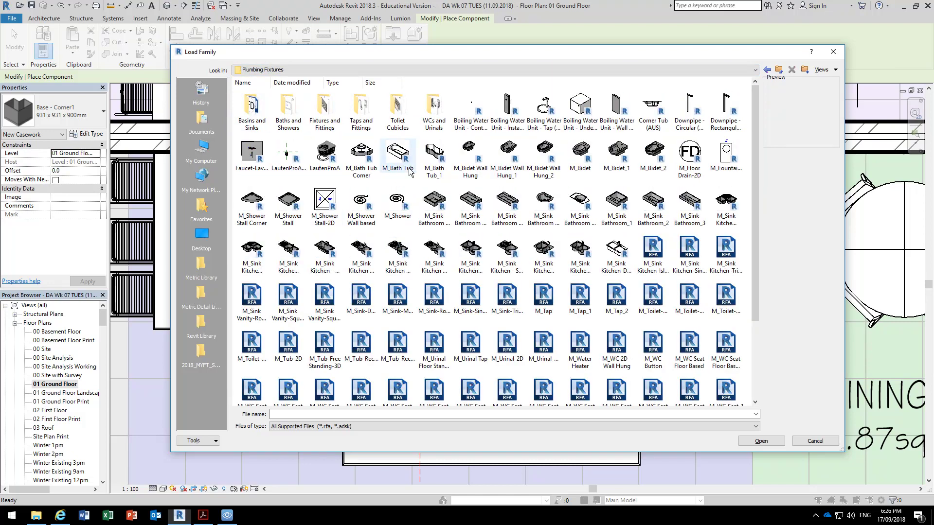
pyautogui.click(584, 250)
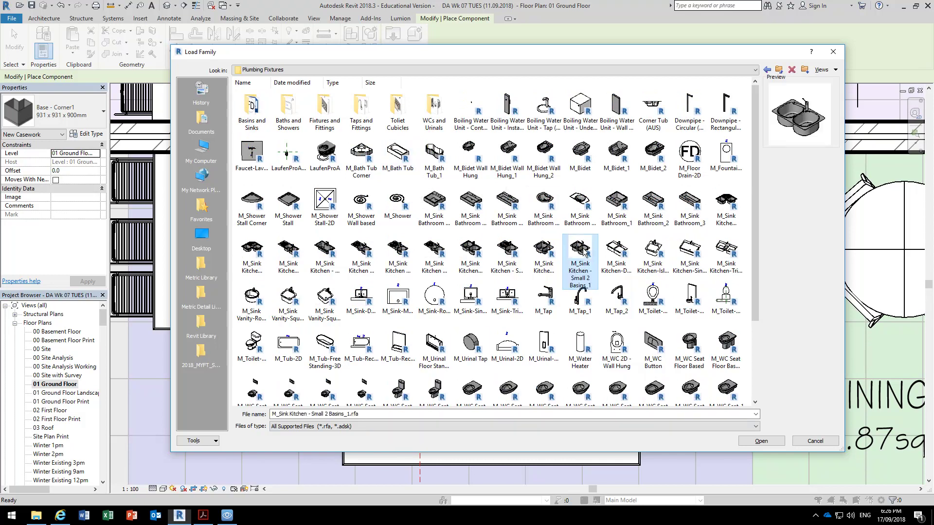
pyautogui.click(617, 249)
pyautogui.click(727, 250)
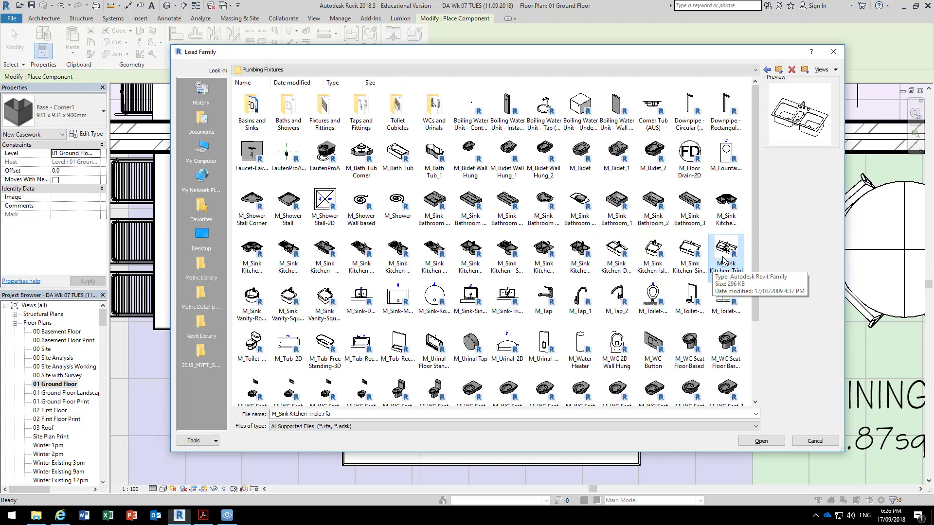
pyautogui.doubleClick(724, 253)
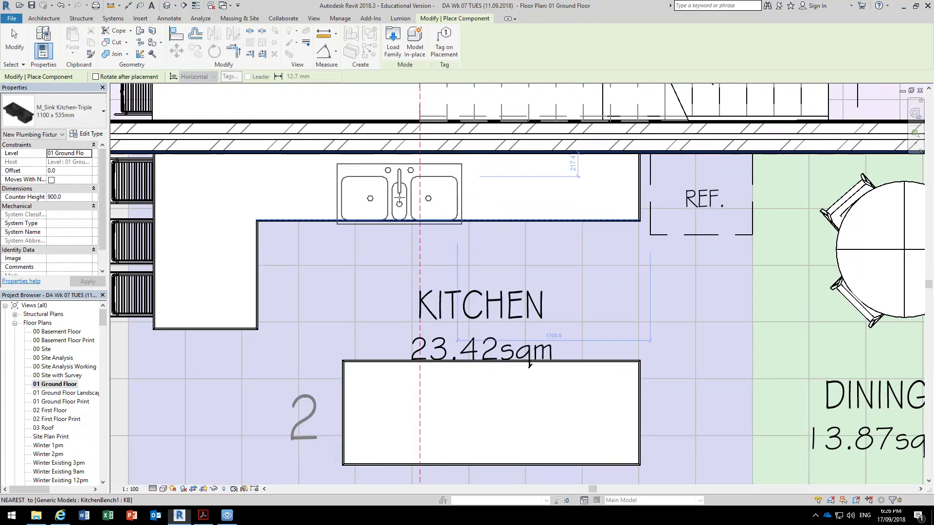
# Step: Place the 1100 x 535mm triple sink on the wall bench, about 1240 mm from the refrigerator space, and end placement
pyautogui.scroll(-2, 428, 228)
pyautogui.moveTo(414, 207); pyautogui.dragTo(428, 228, button='middle')
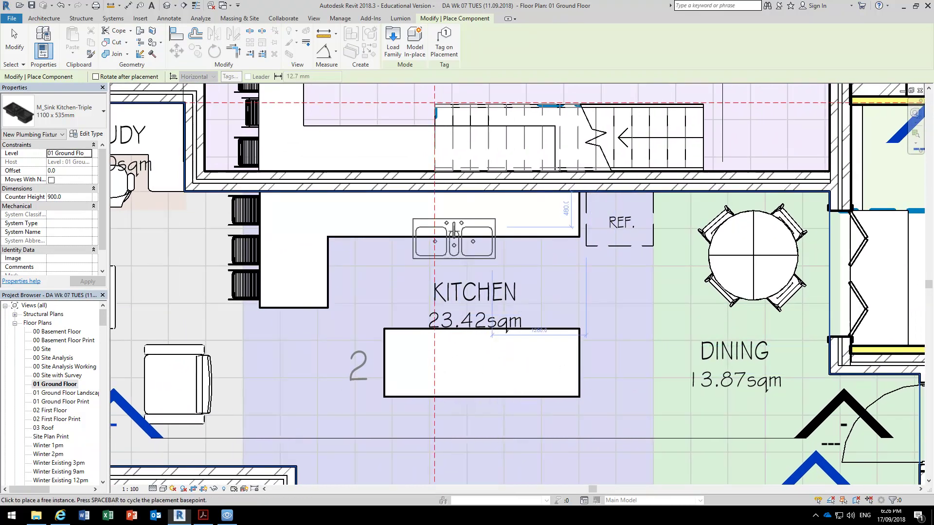
pyautogui.scroll(3, 428, 209)
pyautogui.scroll(1, 446, 207)
pyautogui.moveTo(446, 208); pyautogui.dragTo(452, 265, button='middle')
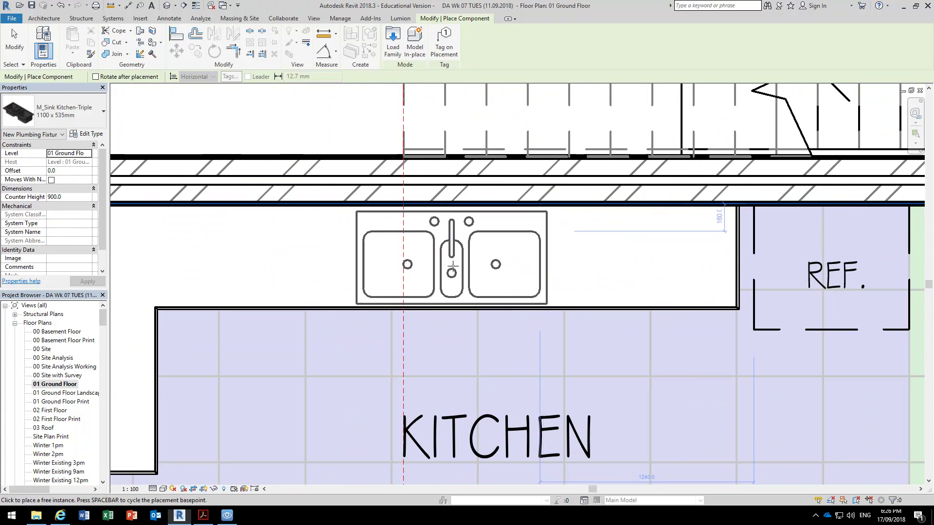
pyautogui.click(453, 265)
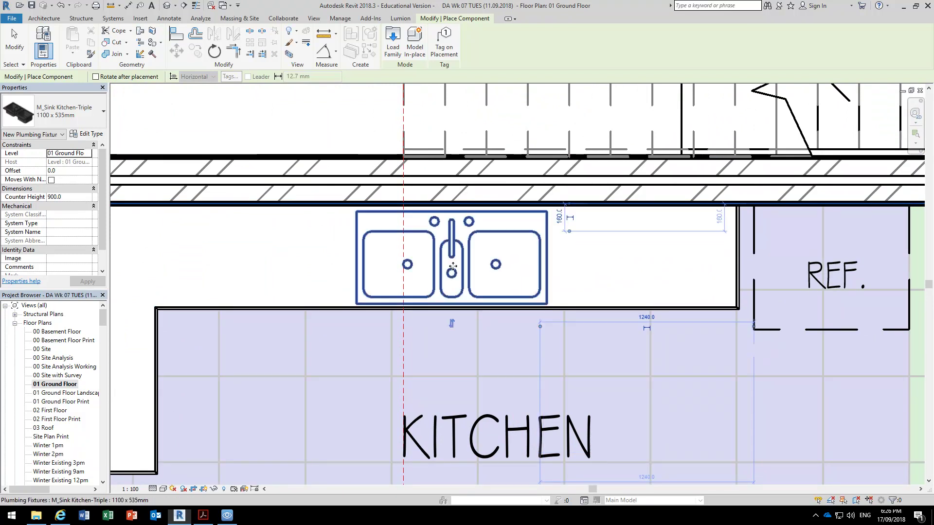
pyautogui.rightClick(367, 268)
pyautogui.click(387, 274)
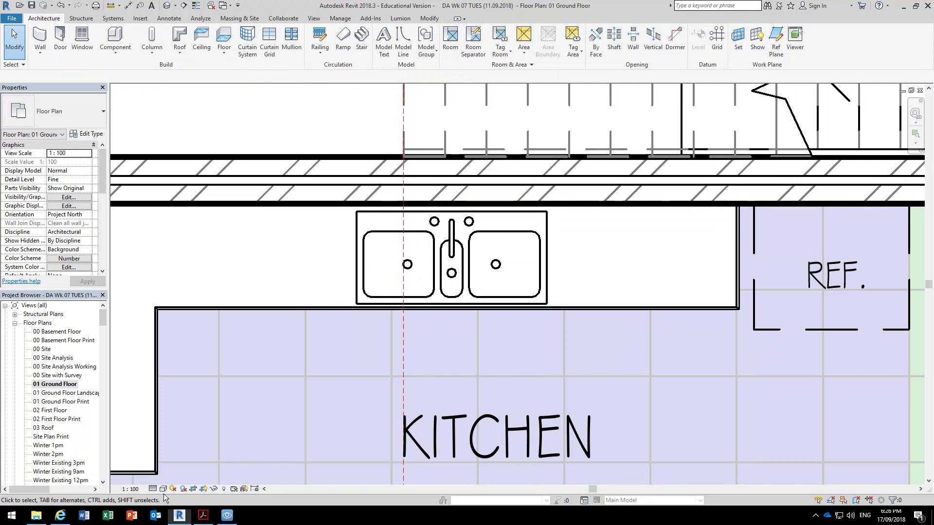
# Step: Switch the ground floor plan's visual style to Wireframe to reveal the base cabinets beneath the sink
pyautogui.click(164, 489)
pyautogui.click(187, 449)
pyautogui.scroll(3, 437, 265)
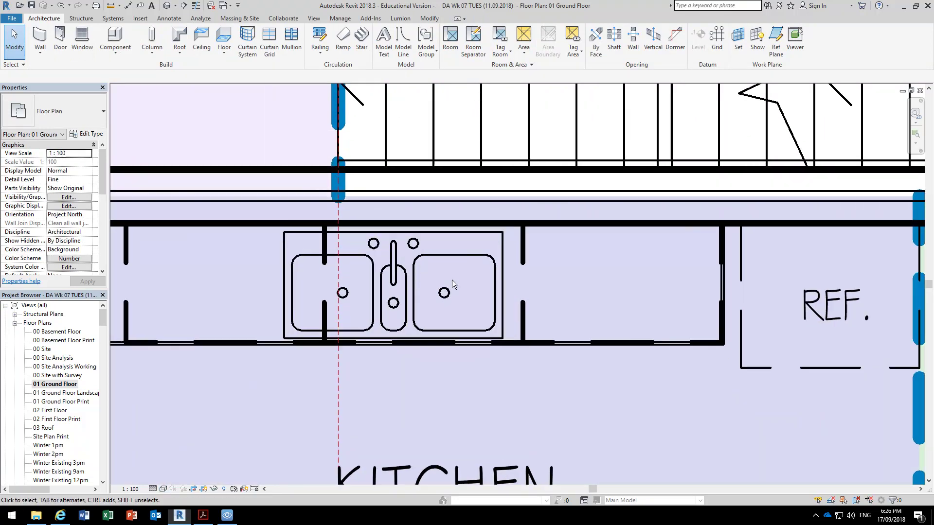
# Step: Nudge the triple sink along the wall bench to centre it over the base cabinet, about 1080 mm from the refrigerator space
pyautogui.click(401, 308)
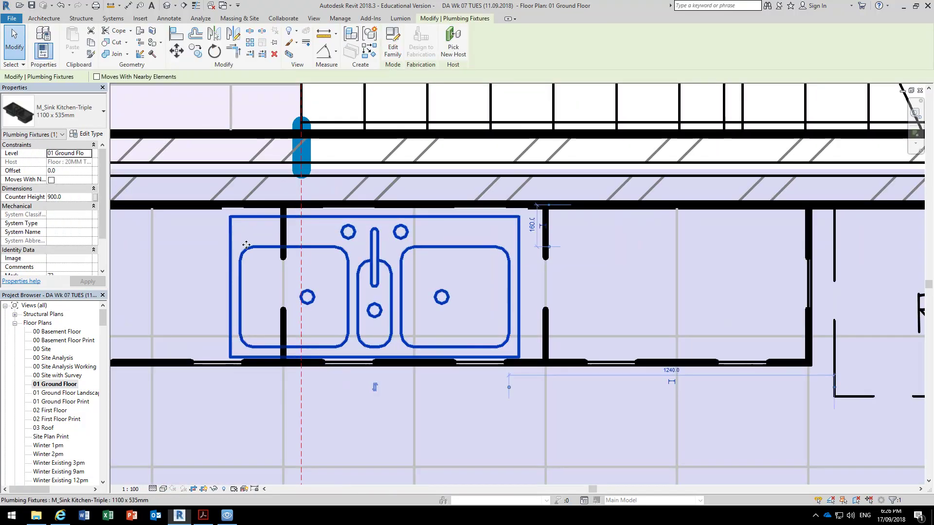
pyautogui.press('Right')
pyautogui.press('Right')
pyautogui.press('Right')
pyautogui.press('Right')
pyautogui.press('Right')
pyautogui.press('Right')
pyautogui.press('Right')
pyautogui.press('Right')
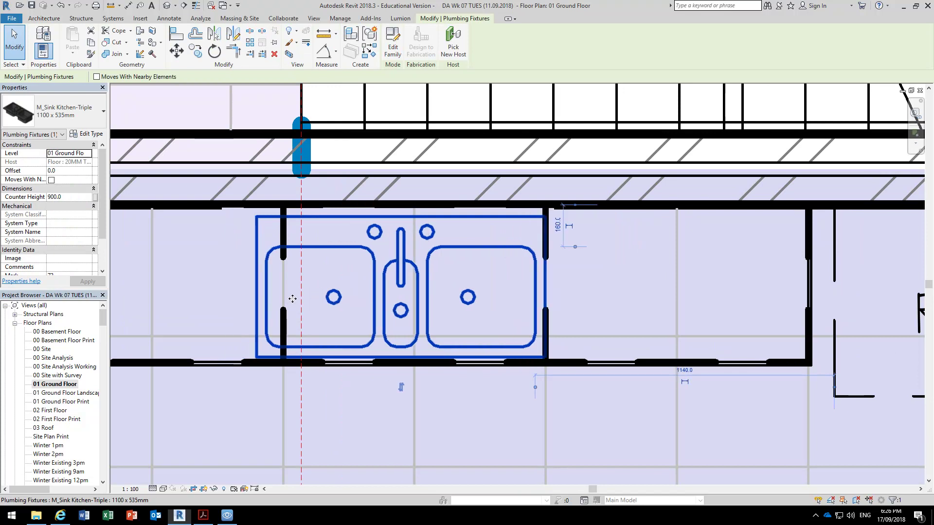
pyautogui.press('Right')
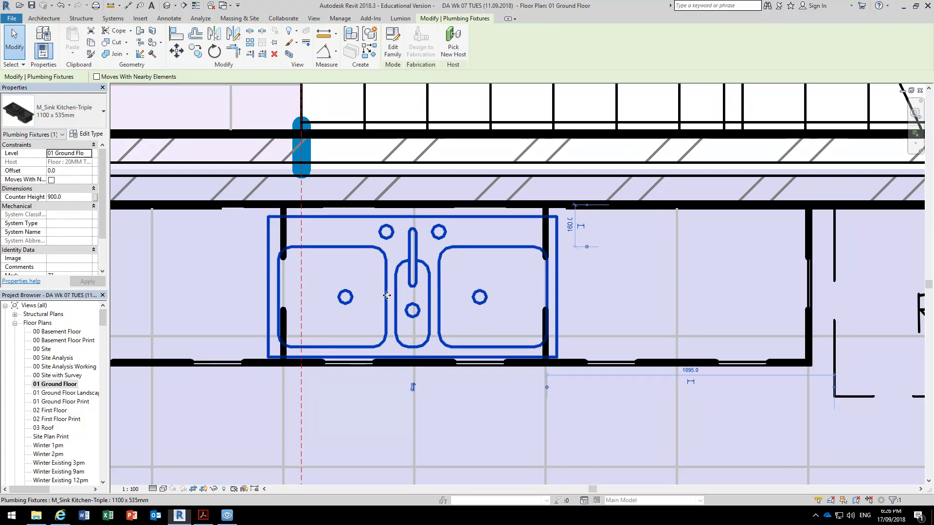
pyautogui.press('Right')
pyautogui.press('Right')
pyautogui.press('Right')
pyautogui.press('Right')
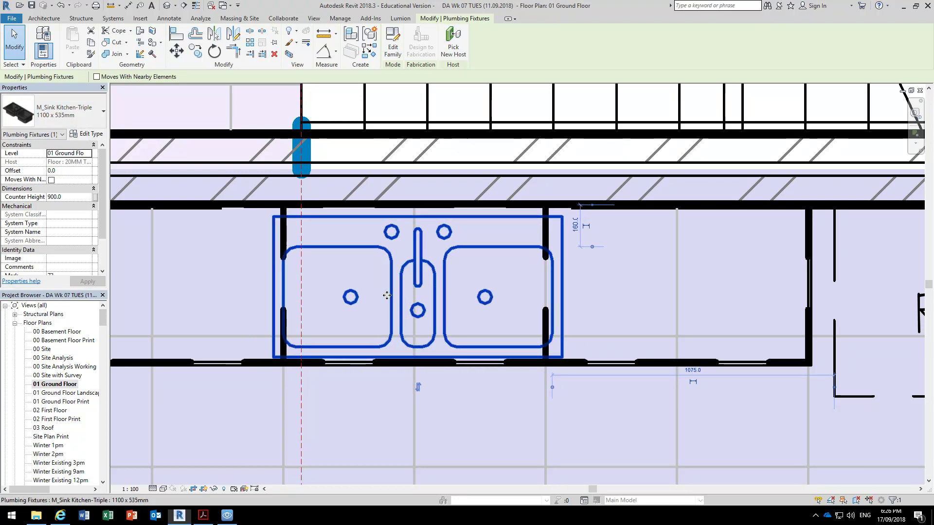
pyautogui.press('Left')
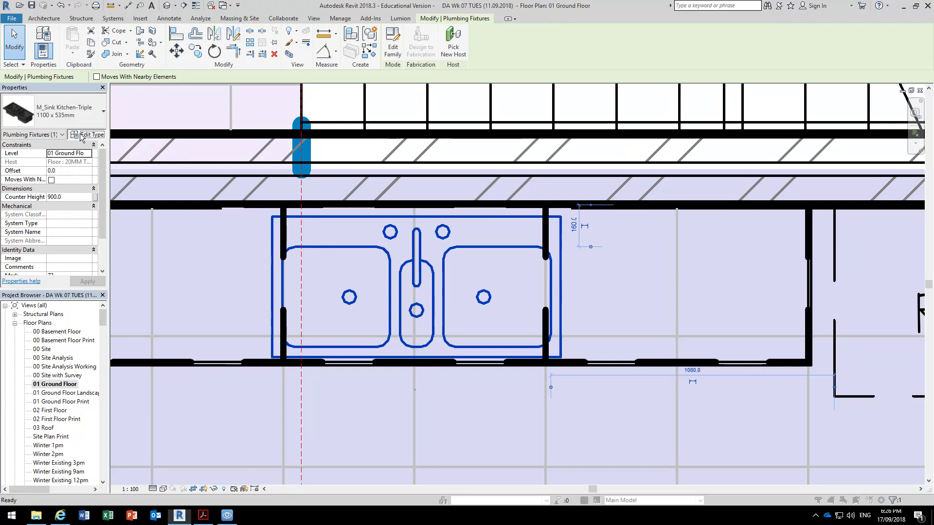
# Step: Duplicate the triple sink's type as 900 x 535mm and set its width to 900 mm
pyautogui.click(83, 134)
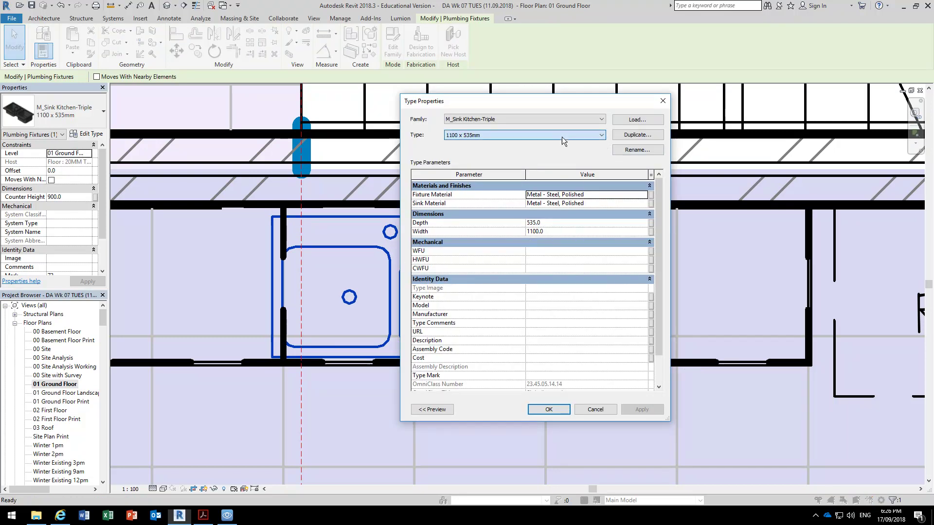
pyautogui.click(637, 135)
pyautogui.click(551, 253)
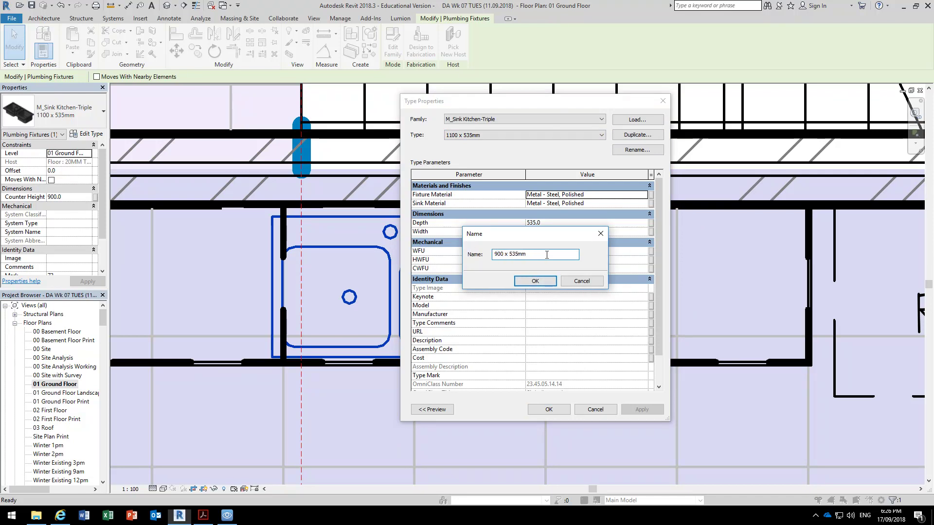
pyautogui.click(536, 281)
pyautogui.click(573, 232)
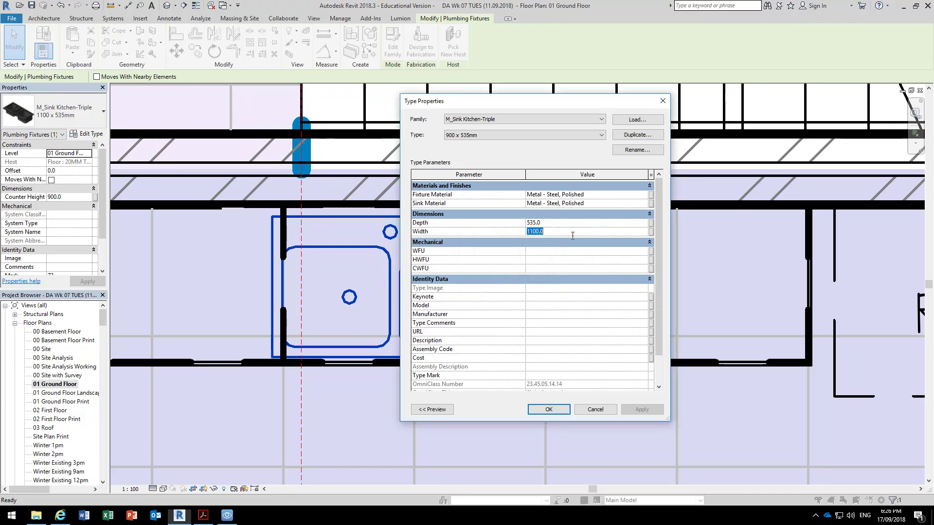
pyautogui.click(543, 419)
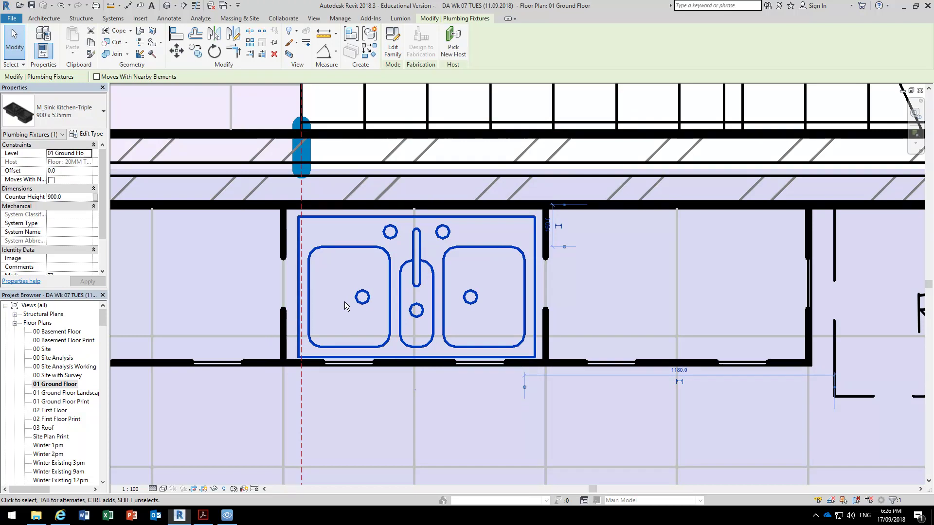
# Step: Nudge the 900 mm sink slightly towards the wall and clear the selection
pyautogui.scroll(2, 345, 252)
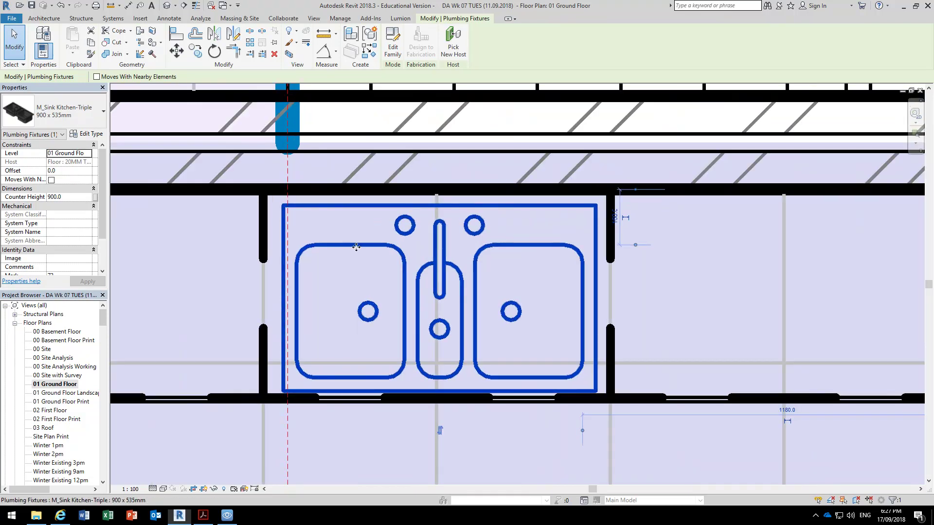
pyautogui.scroll(-1, 356, 247)
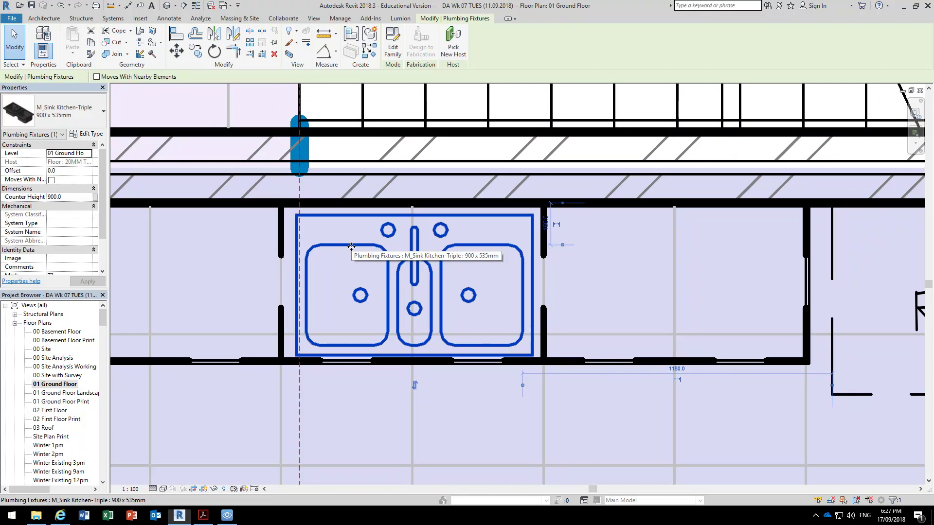
pyautogui.press('Up')
pyautogui.press('Up')
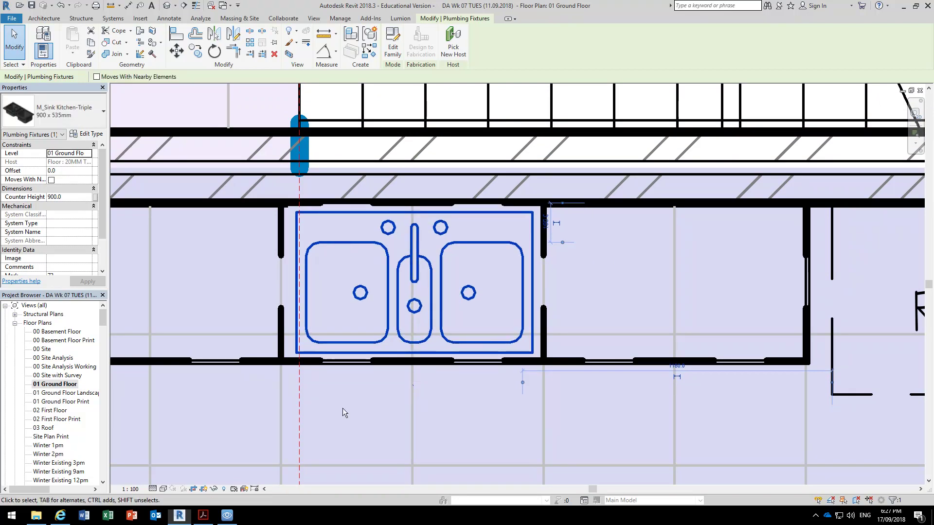
pyautogui.click(345, 410)
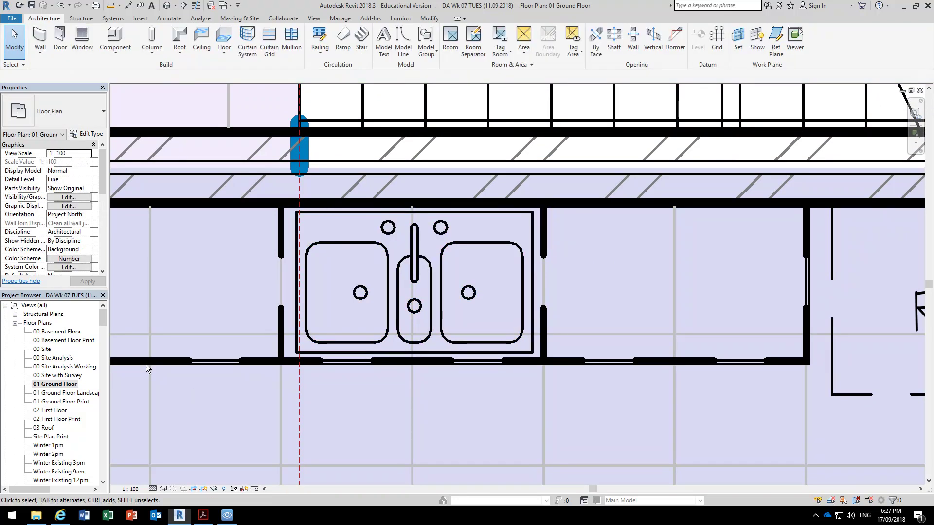
# Step: Open the perspective 3D View 7 and get a close view of the sink on the wall bench
pyautogui.click(107, 321)
pyautogui.moveTo(105, 318); pyautogui.dragTo(104, 341)
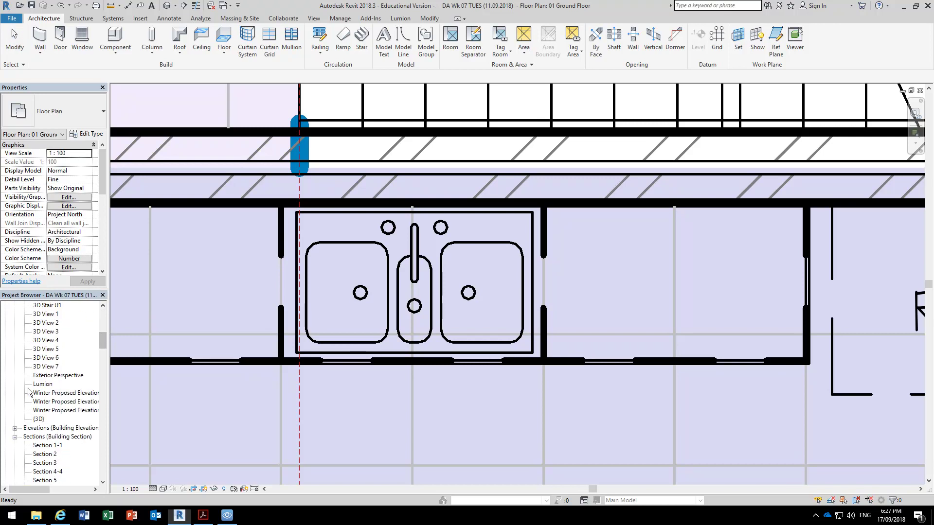
pyautogui.doubleClick(47, 366)
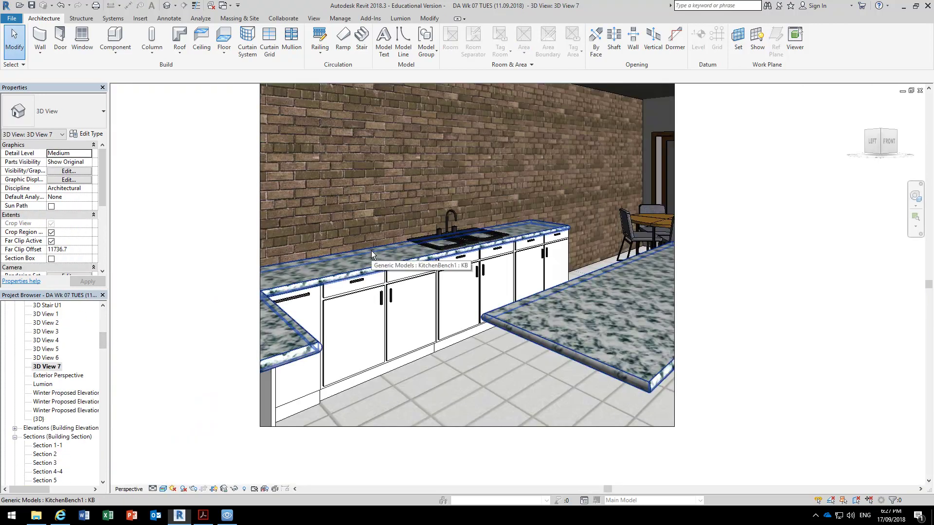
pyautogui.scroll(4, 447, 197)
pyautogui.scroll(4, 361, 317)
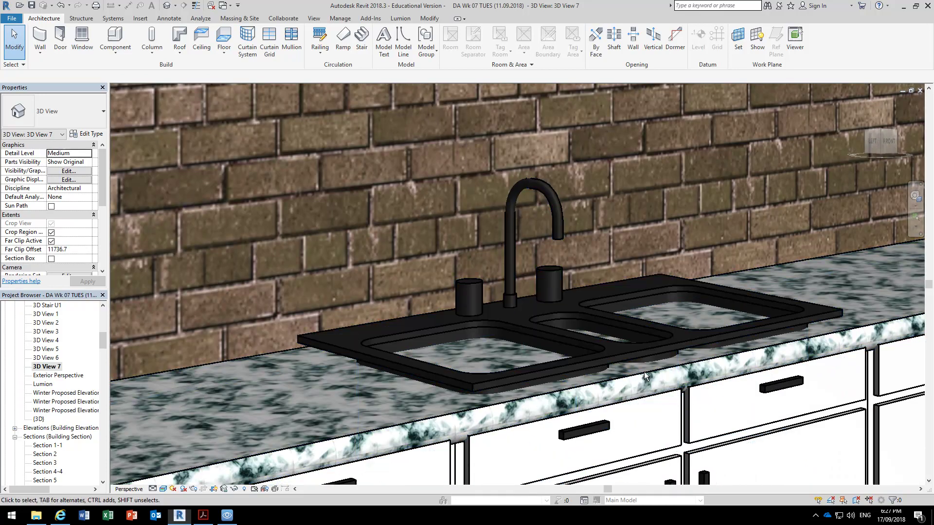
# Step: Check the triple sink's type properties and close them without changes
pyautogui.click(492, 384)
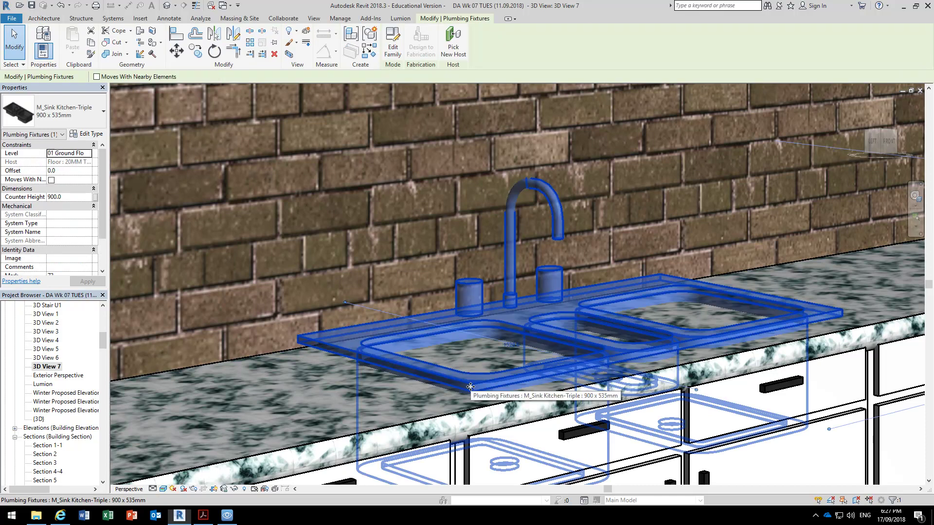
pyautogui.click(85, 136)
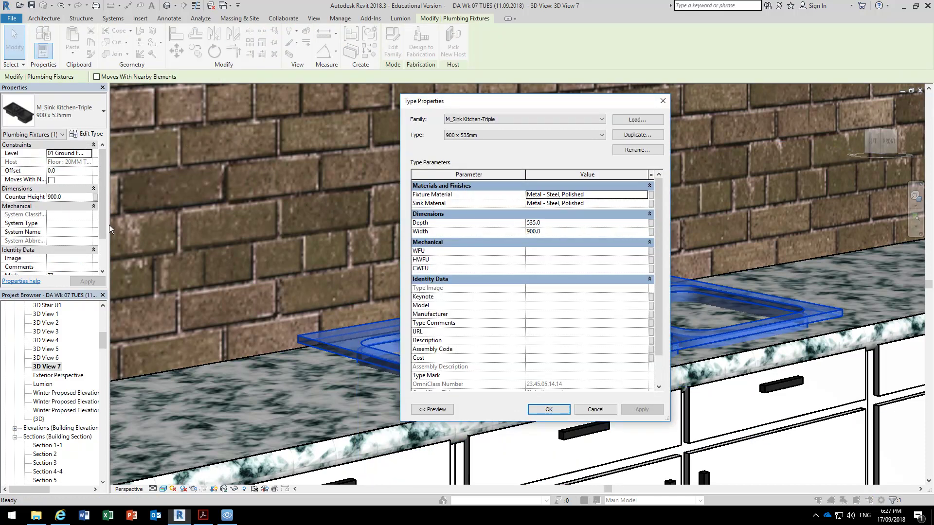
pyautogui.click(596, 410)
pyautogui.scroll(-3, 480, 412)
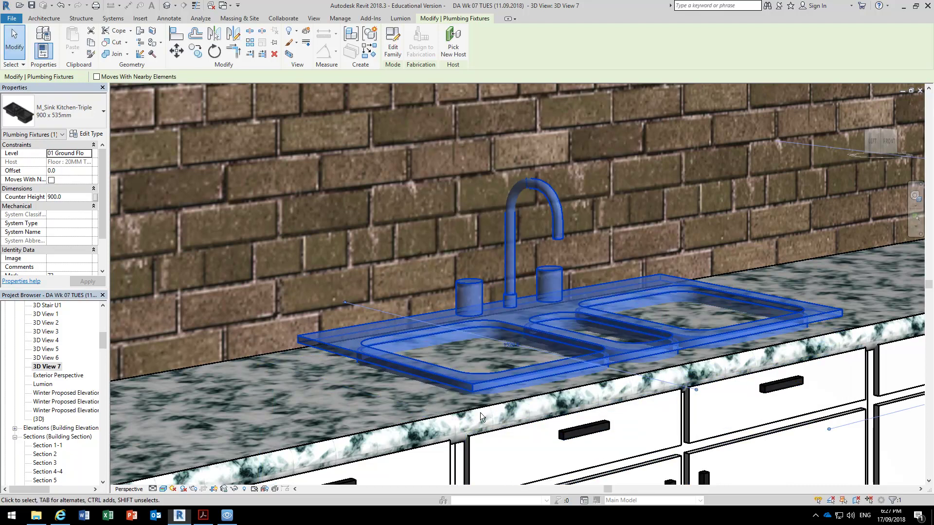
pyautogui.scroll(-2, 360, 366)
pyautogui.scroll(-1, 374, 321)
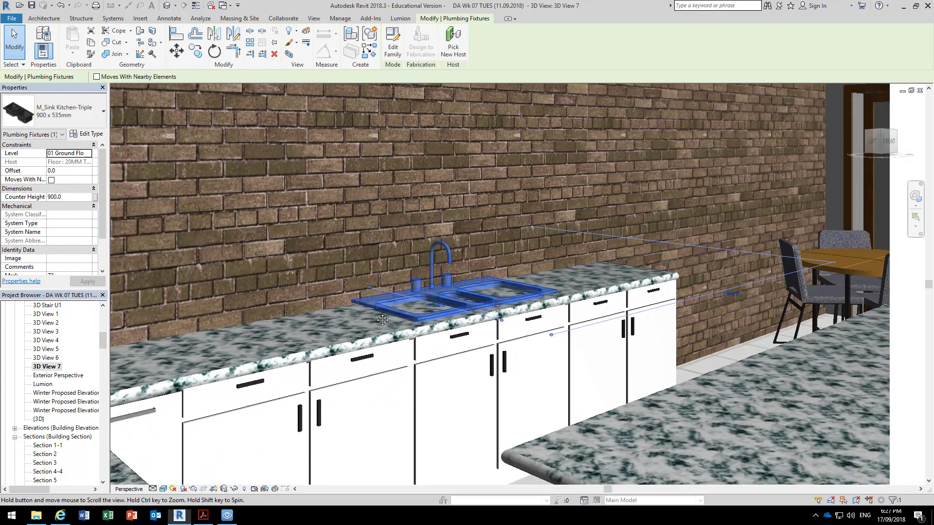
pyautogui.moveTo(375, 314); pyautogui.dragTo(394, 279, button='middle')
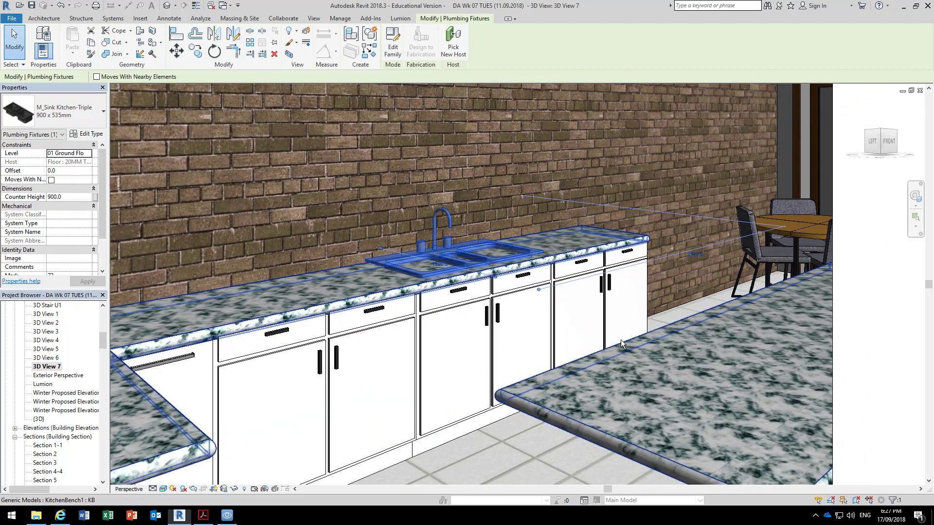
# Step: Compare the sink's host and counter height with the tile floor's height offset and type thickness
pyautogui.click(666, 317)
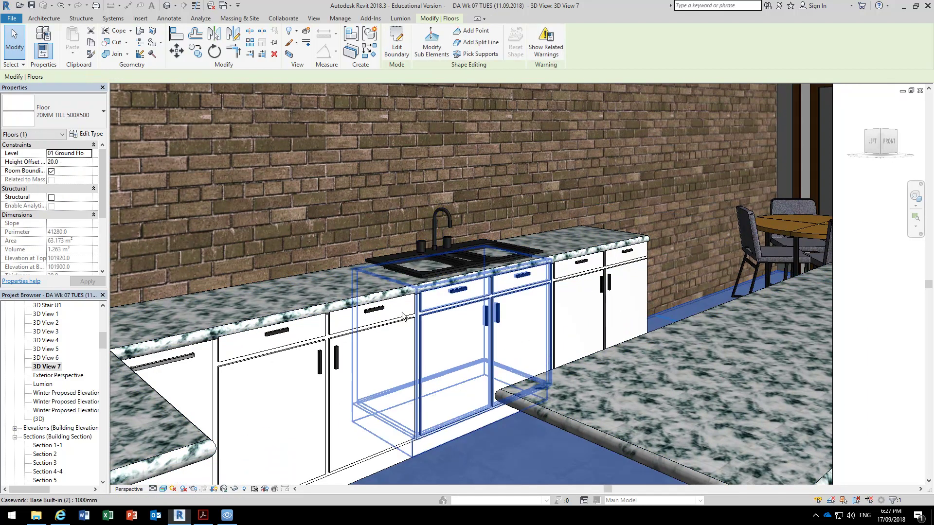
pyautogui.click(448, 265)
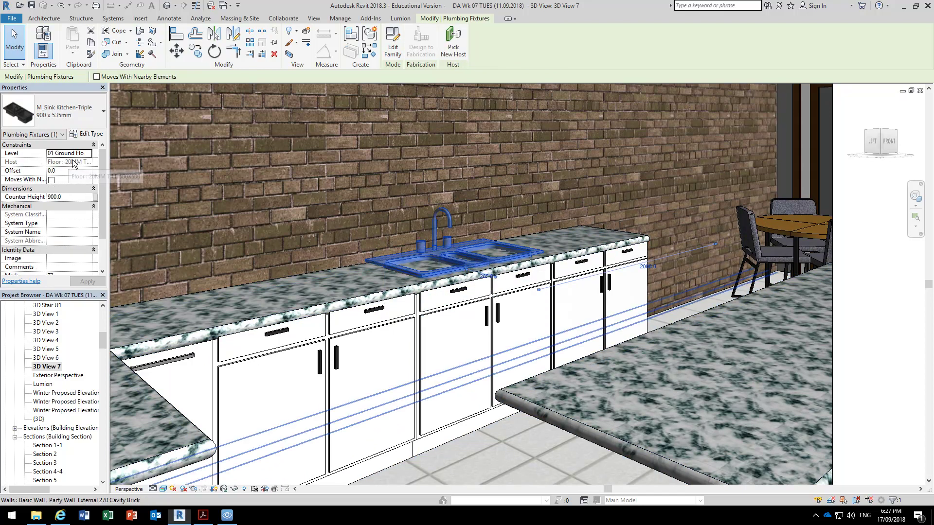
pyautogui.click(670, 315)
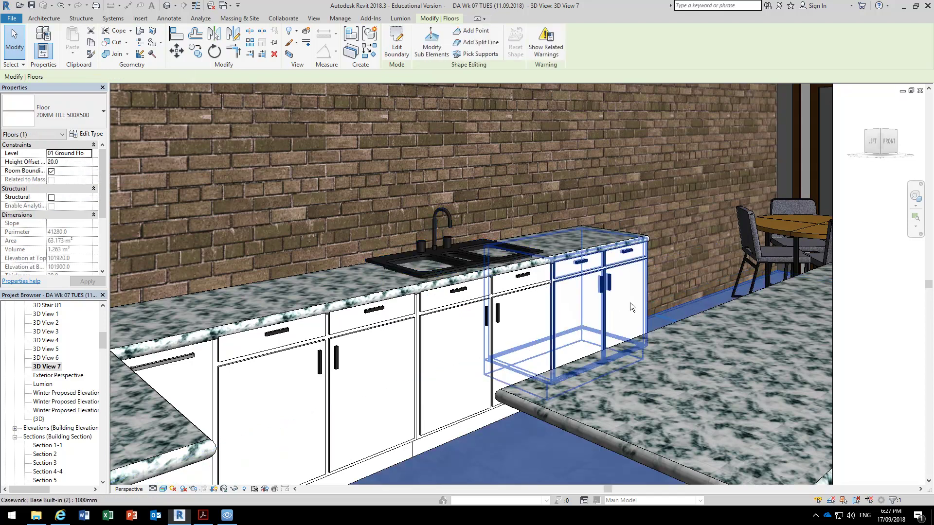
pyautogui.click(84, 134)
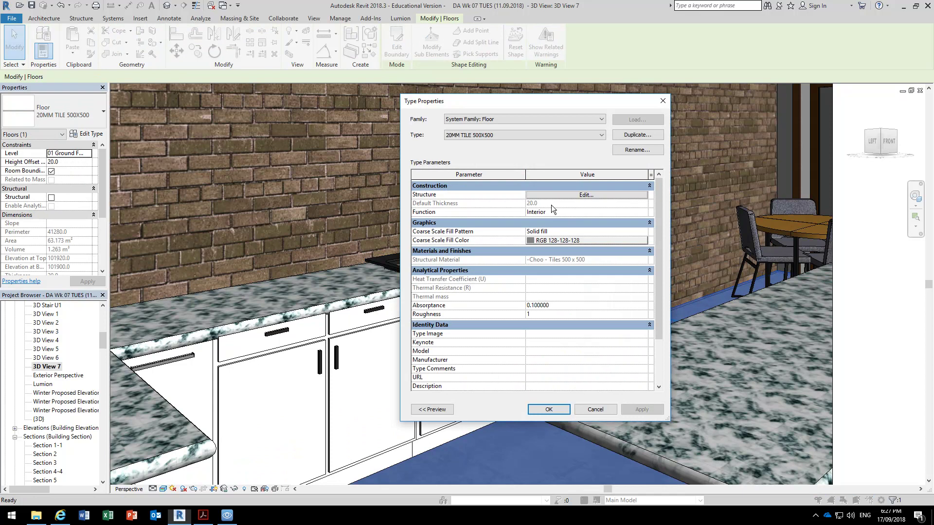
pyautogui.click(597, 408)
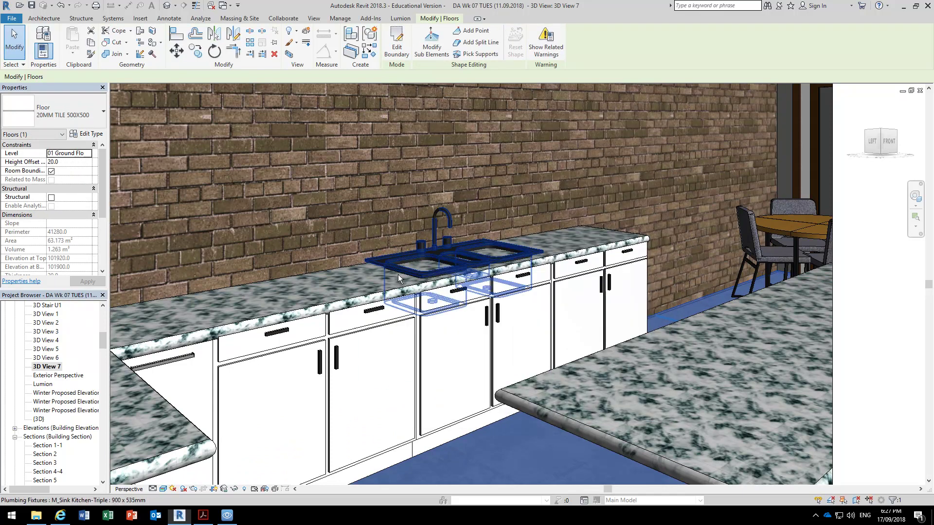
pyautogui.click(405, 272)
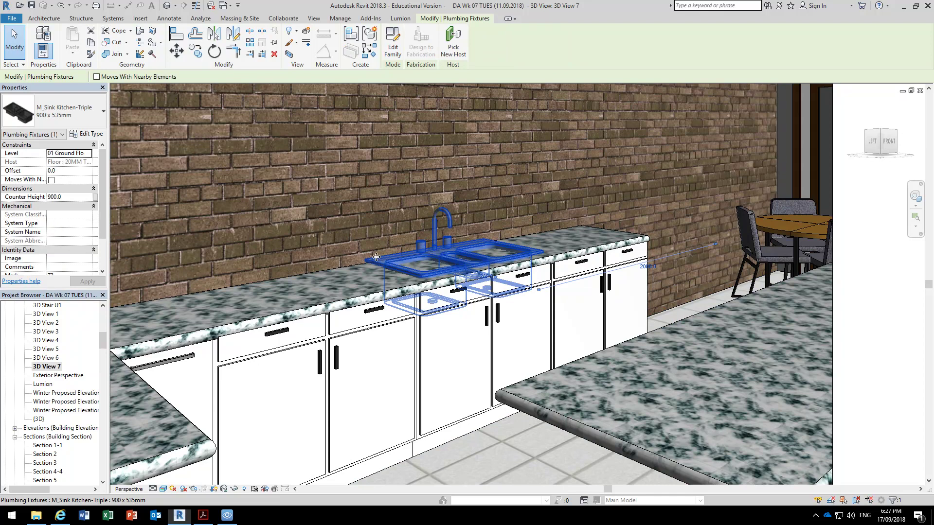
# Step: Edit the kitchen bench model in place and set the wall bench extrusion's start to 880 and end to 920
pyautogui.click(293, 281)
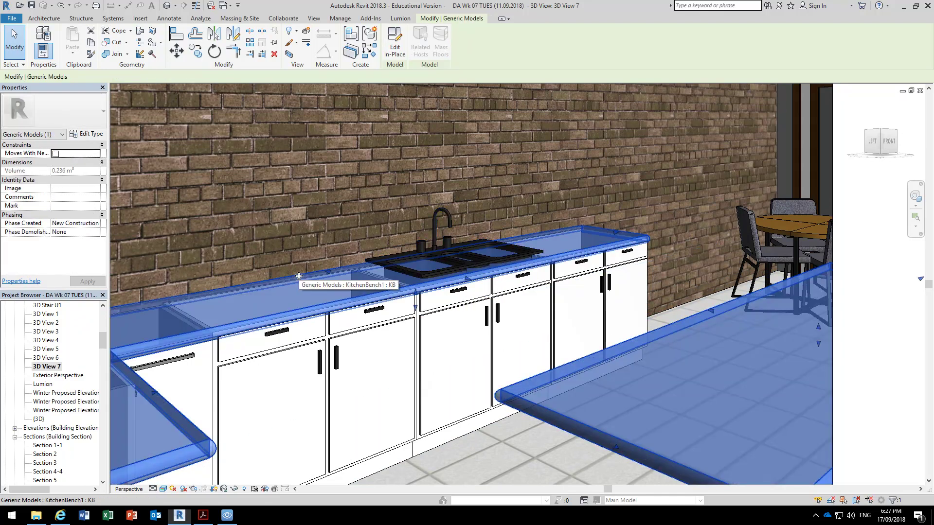
pyautogui.doubleClick(310, 295)
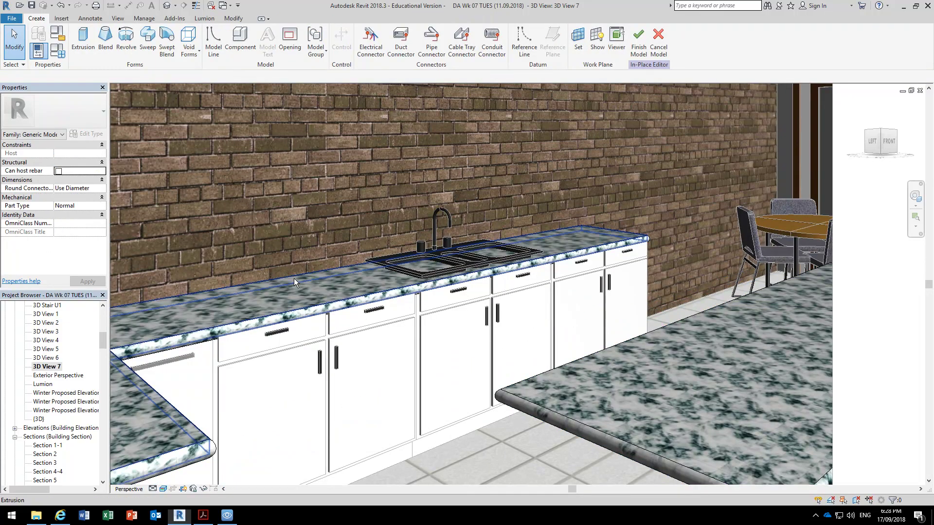
pyautogui.click(293, 279)
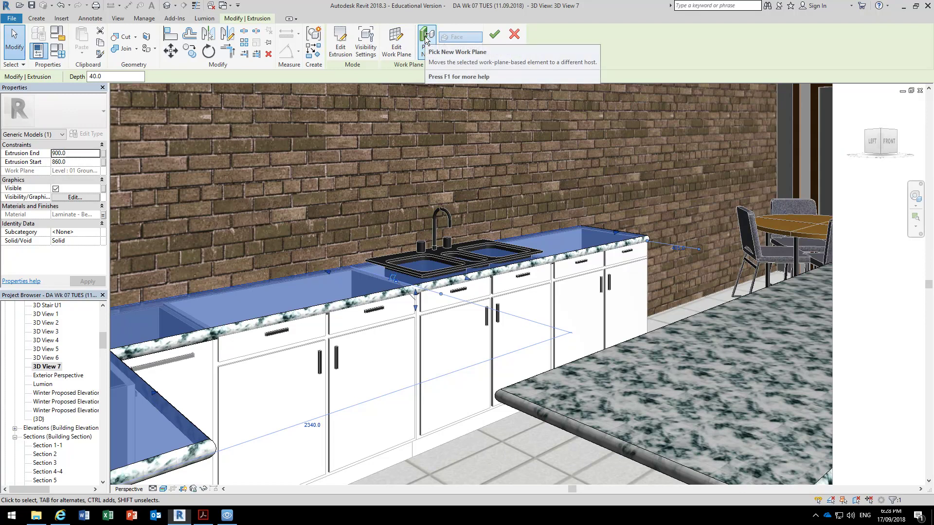
pyautogui.click(78, 162)
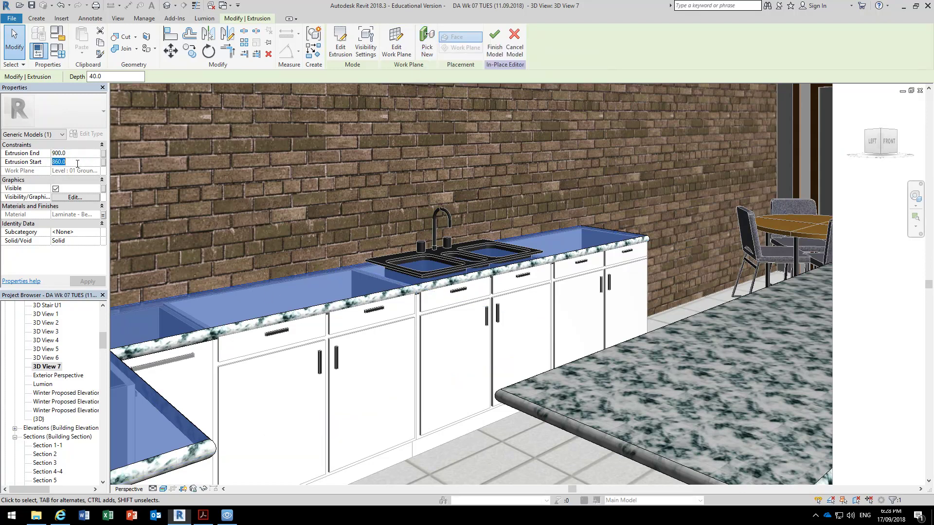
pyautogui.write('880')
pyautogui.click(78, 153)
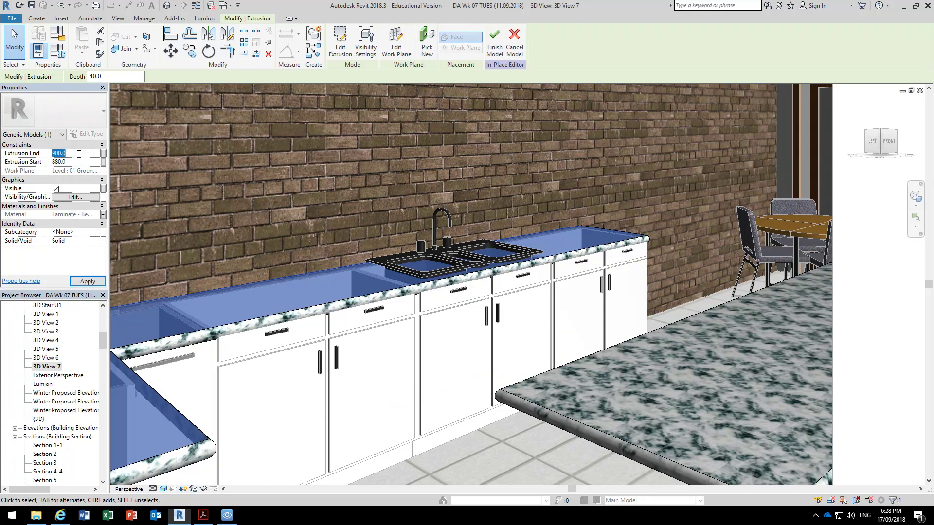
pyautogui.write('920')
pyautogui.press('Return')
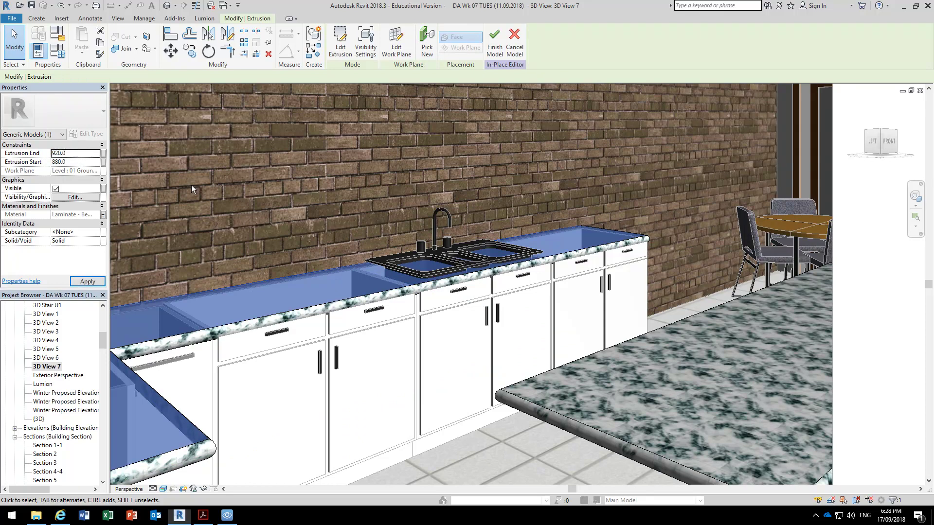
# Step: Set the island benchtop extrusion's start to 880 and its end to 920
pyautogui.click(548, 414)
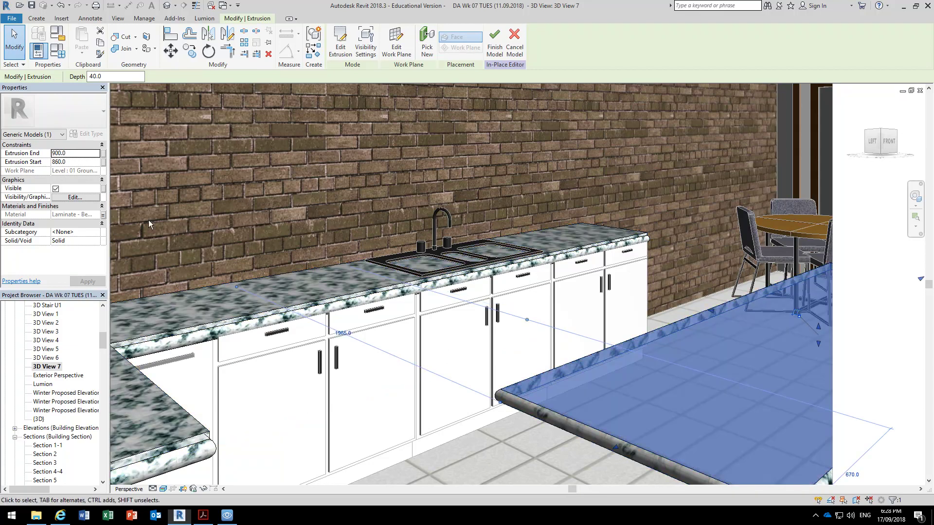
pyautogui.click(73, 162)
pyautogui.write('880')
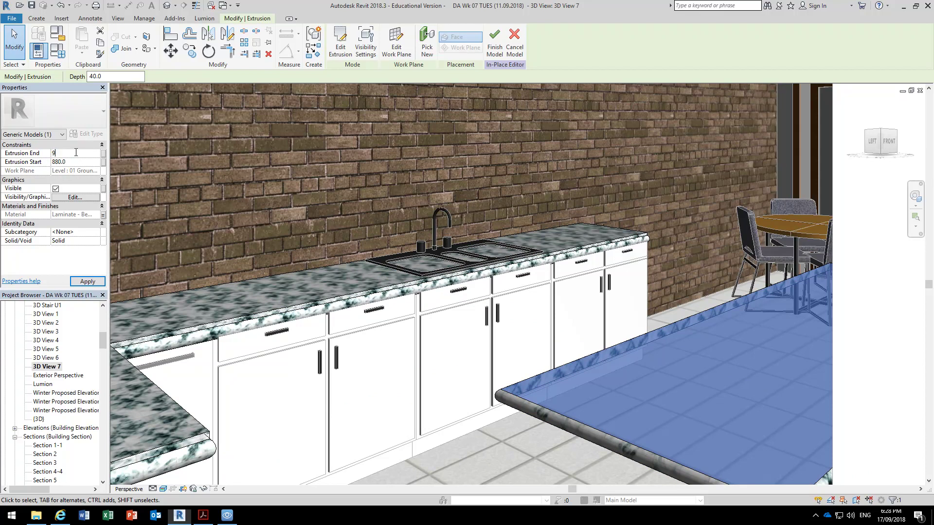
pyautogui.click(76, 153)
pyautogui.write('920')
pyautogui.click(326, 185)
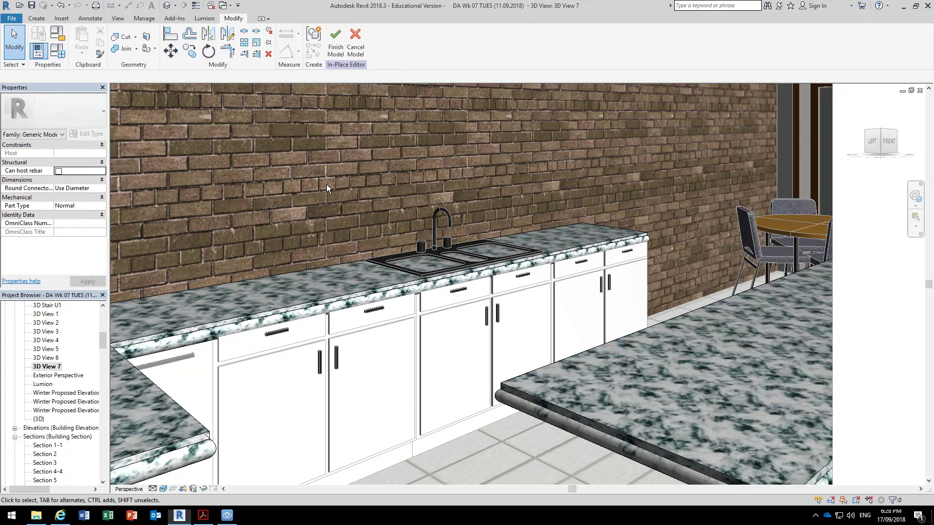
# Step: Open the profile sketch of the wall bench's rounded edge sweep for editing
pyautogui.click(653, 238)
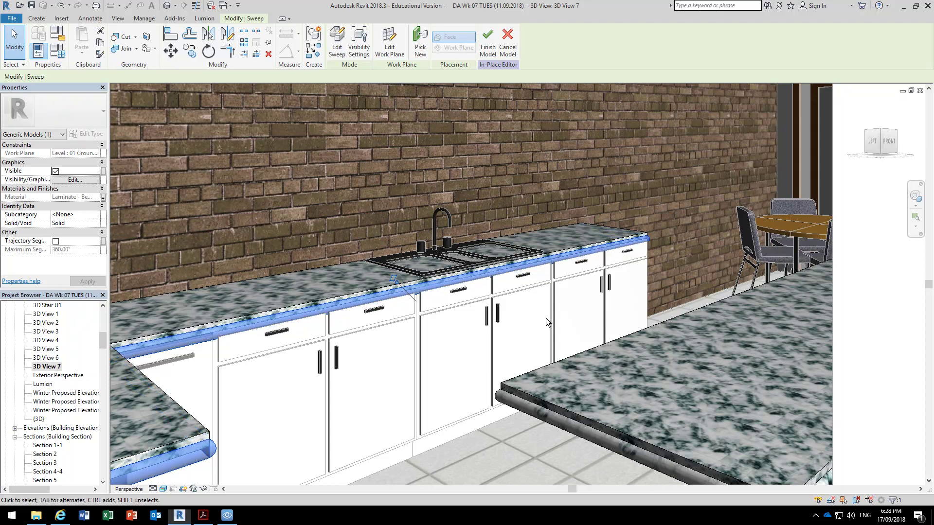
pyautogui.click(338, 44)
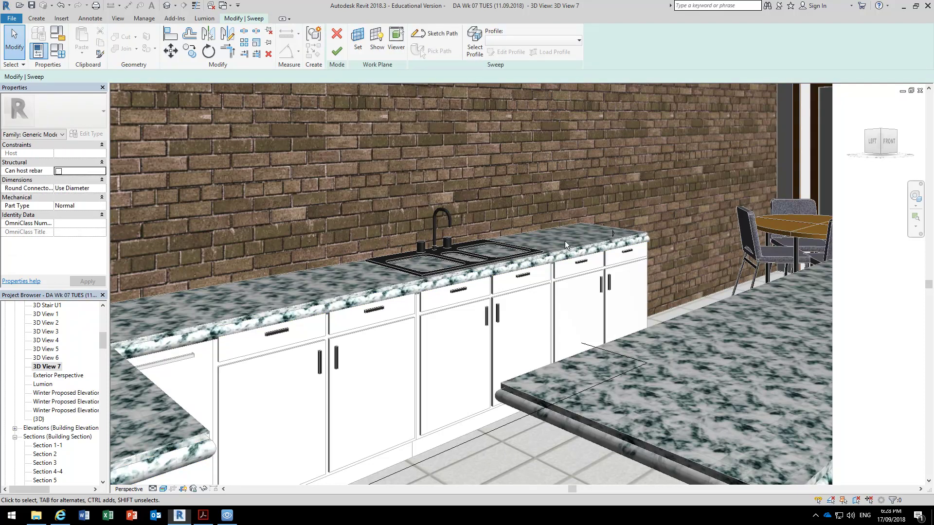
pyautogui.click(474, 42)
pyautogui.click(506, 52)
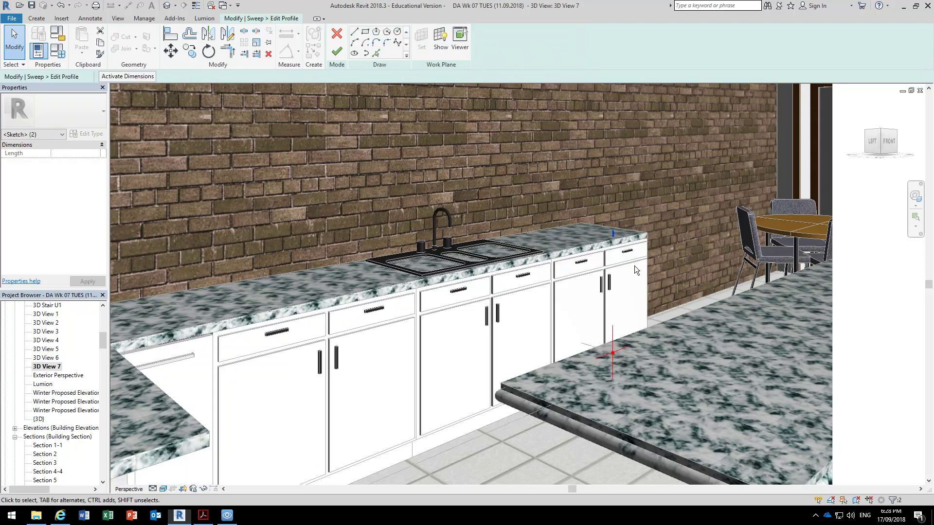
pyautogui.press('m')
pyautogui.press('v')
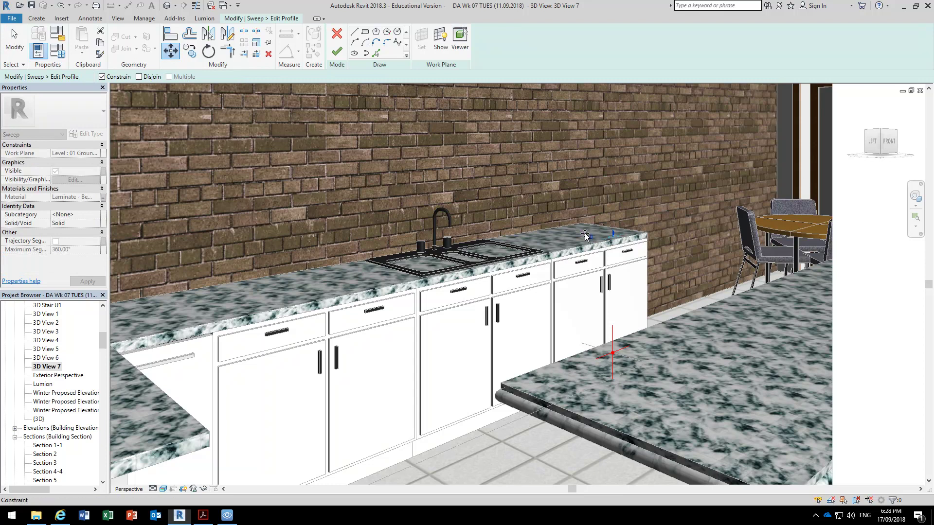
pyautogui.click(582, 203)
pyautogui.scroll(-3, 559, 253)
pyautogui.scroll(2, 574, 214)
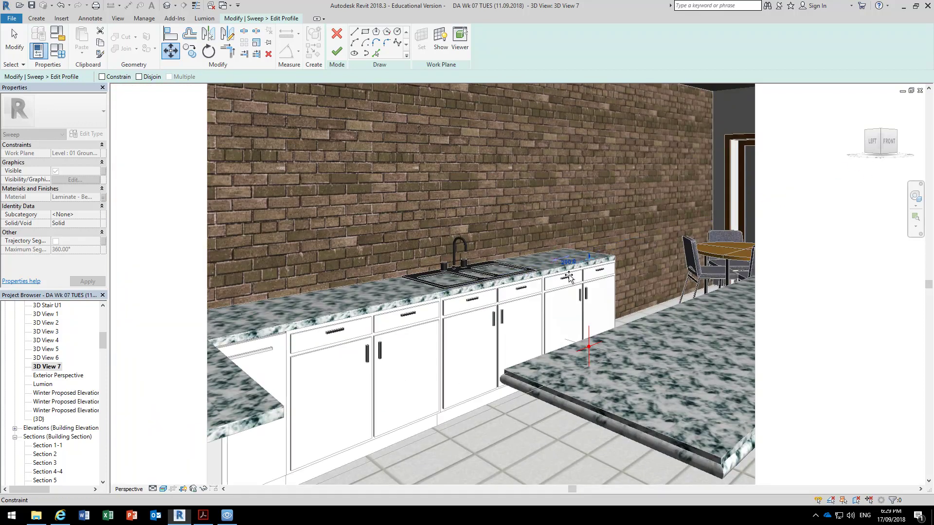
pyautogui.press('Escape')
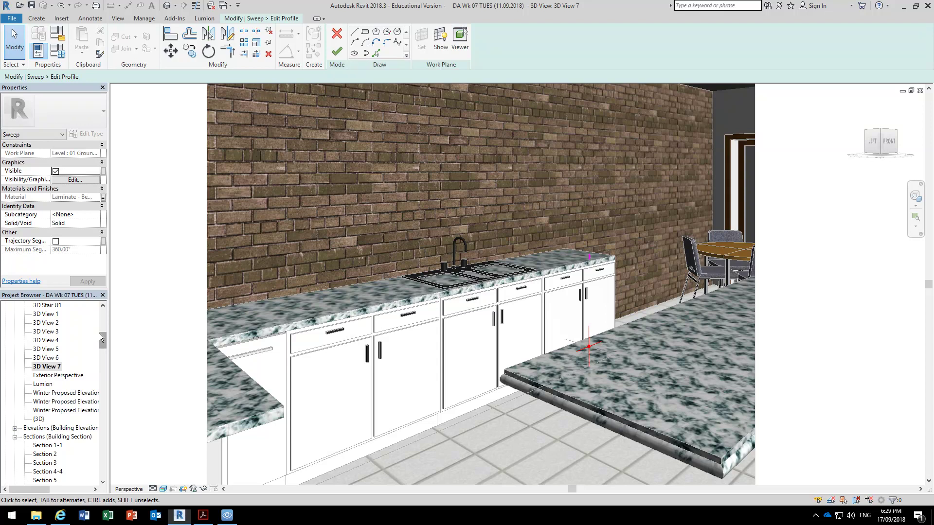
# Step: Open the Section 14 view to show the bench and the sweep profile in elevation
pyautogui.scroll(-6, 57, 427)
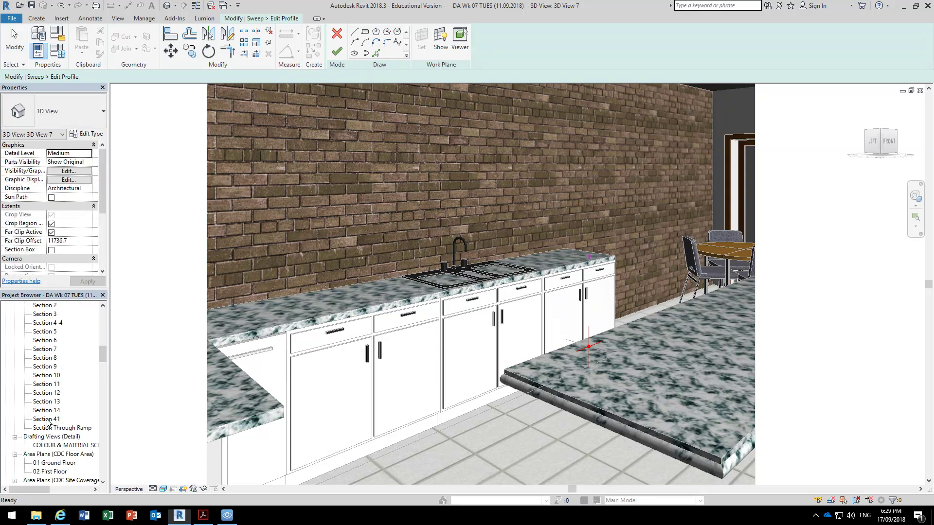
pyautogui.doubleClick(47, 414)
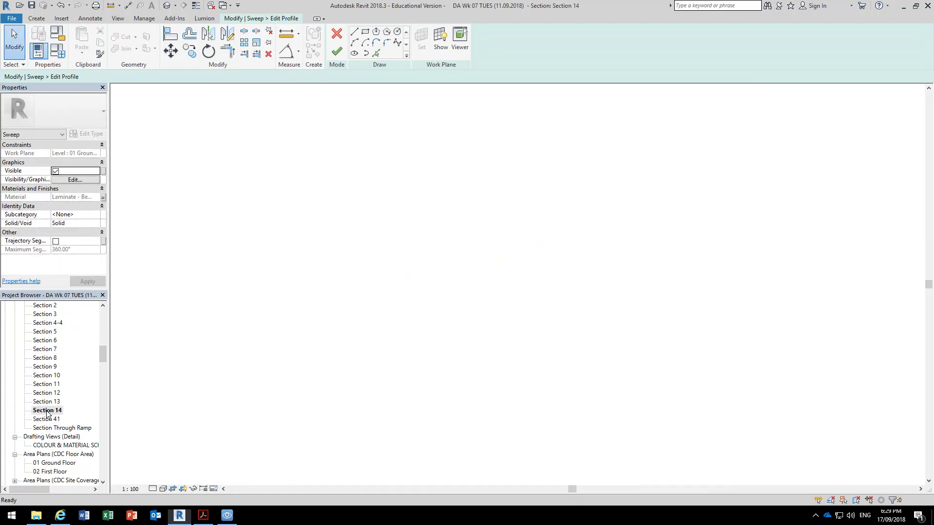
pyautogui.scroll(-5, 501, 313)
pyautogui.scroll(-5, 501, 312)
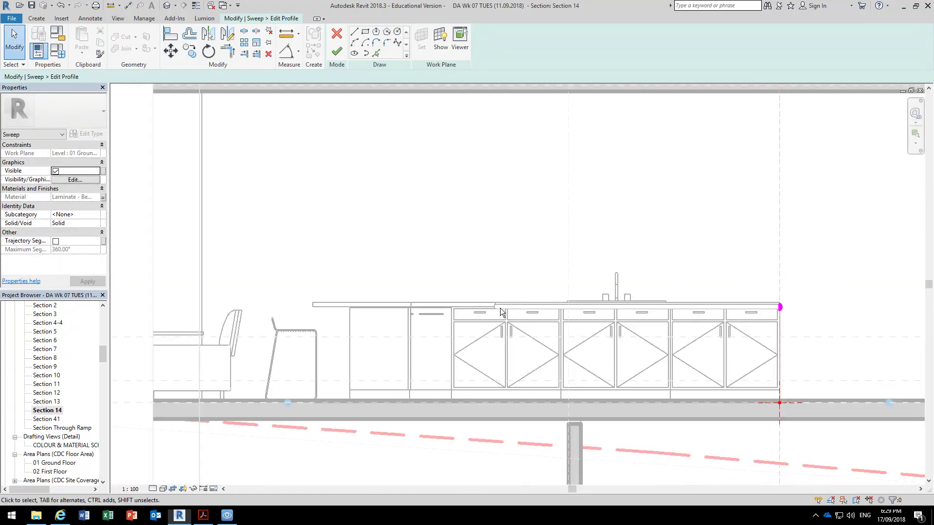
# Step: Move the wall bench's edge profile straight up towards the raised benchtop and finish the profile and sweep
pyautogui.moveTo(599, 312); pyautogui.dragTo(384, 253, button='middle')
pyautogui.scroll(5, 367, 271)
pyautogui.scroll(2, 346, 285)
pyautogui.moveTo(329, 253); pyautogui.dragTo(451, 402)
pyautogui.scroll(2, 427, 316)
pyautogui.scroll(1, 426, 315)
pyautogui.press('m')
pyautogui.press('v')
pyautogui.click(419, 330)
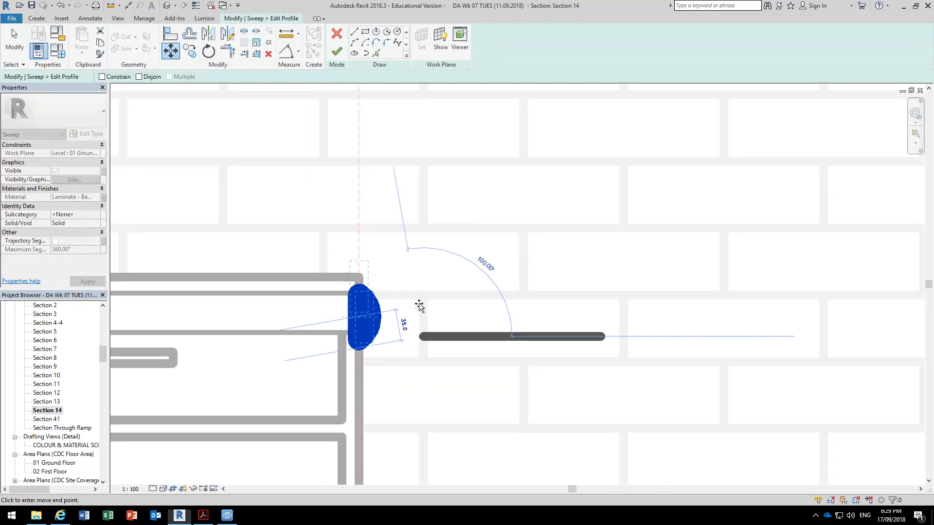
pyautogui.click(423, 321)
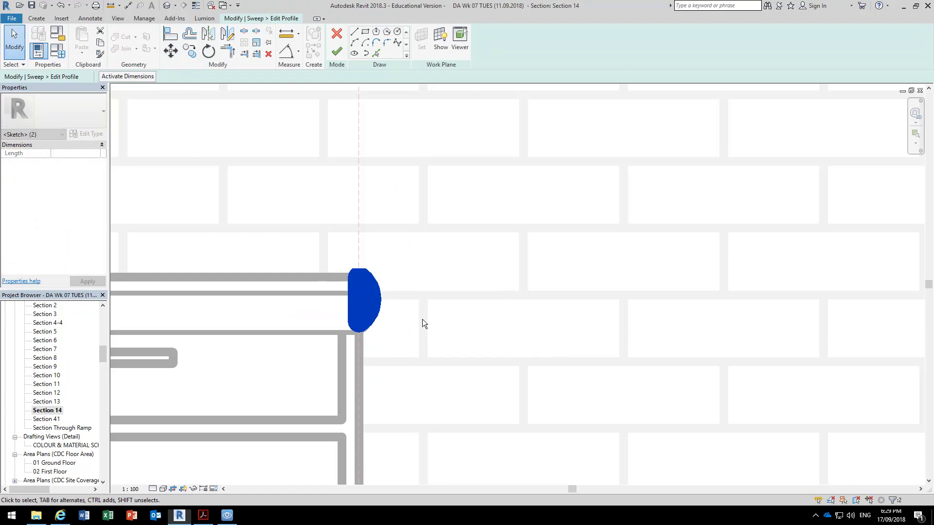
pyautogui.click(337, 51)
pyautogui.scroll(-3, 340, 302)
pyautogui.click(337, 51)
# Step: Open the profile sketch of the island bench's unraised edge sweep for editing
pyautogui.moveTo(328, 393); pyautogui.dragTo(510, 377, button='middle')
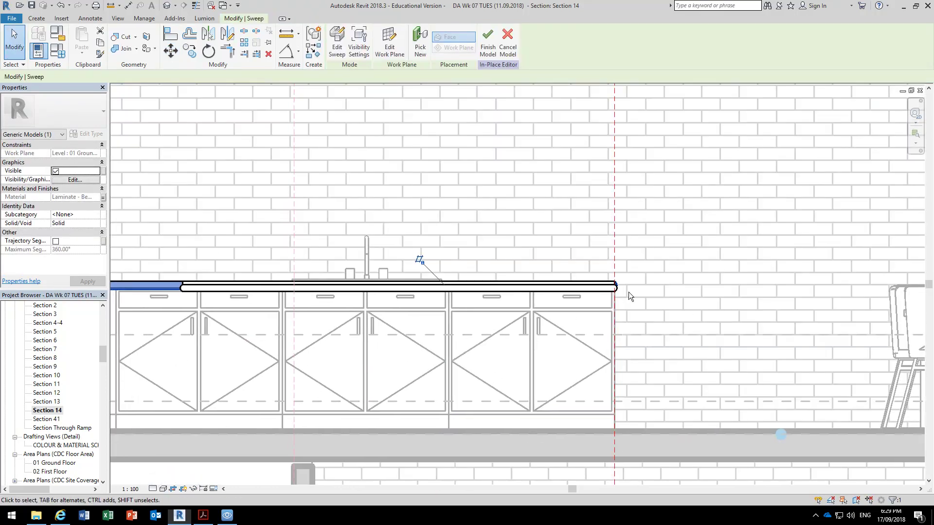
pyautogui.scroll(5, 615, 284)
pyautogui.click(593, 296)
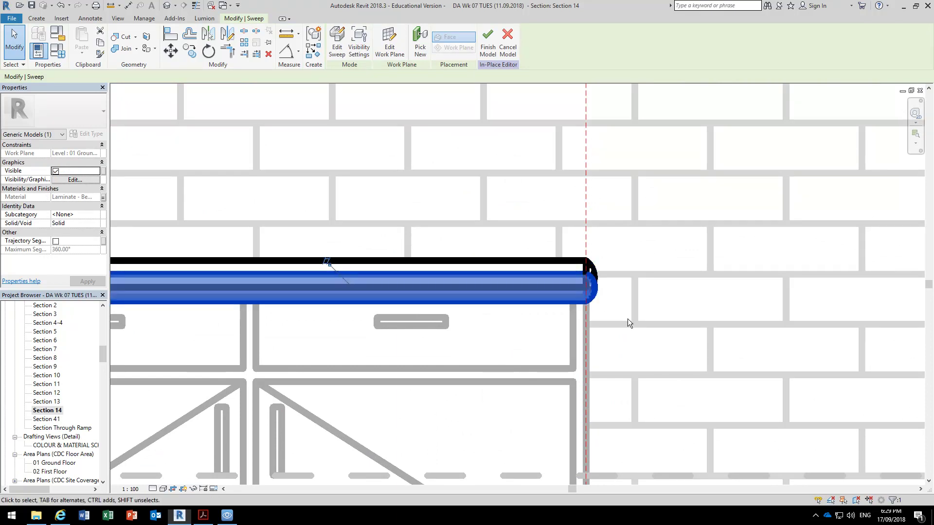
pyautogui.click(337, 44)
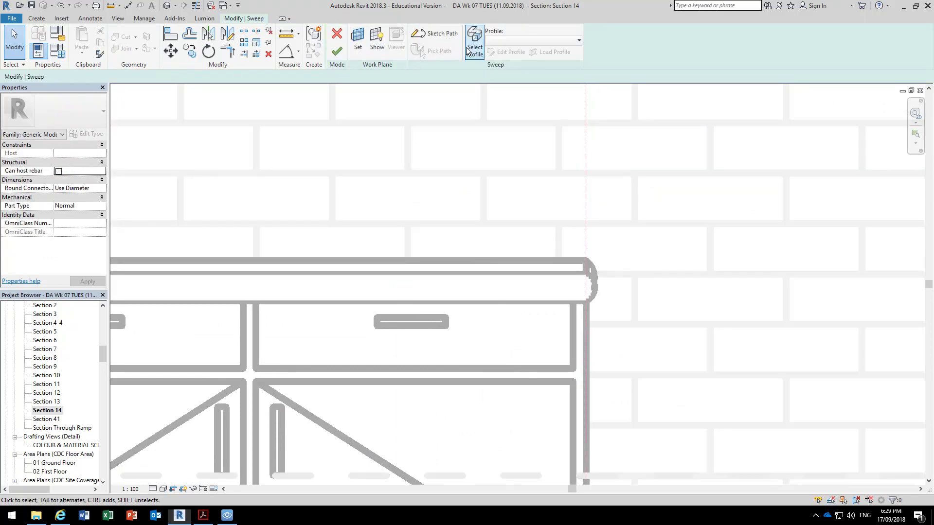
pyautogui.click(467, 51)
pyautogui.click(508, 51)
# Step: Move the whole island edge profile up 20 mm and finish the profile and sweep
pyautogui.scroll(-5, 553, 264)
pyautogui.scroll(3, 376, 284)
pyautogui.moveTo(415, 264); pyautogui.dragTo(482, 321)
pyautogui.scroll(3, 506, 333)
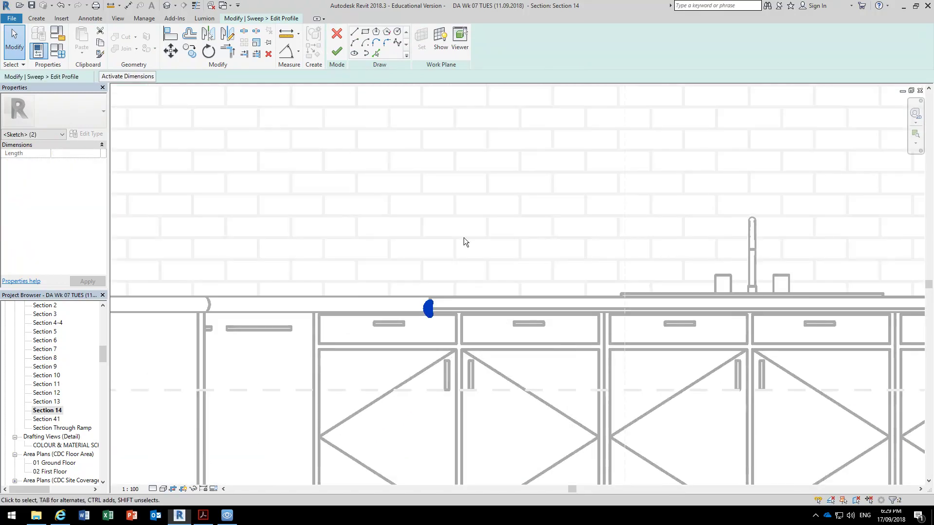
pyautogui.scroll(3, 369, 269)
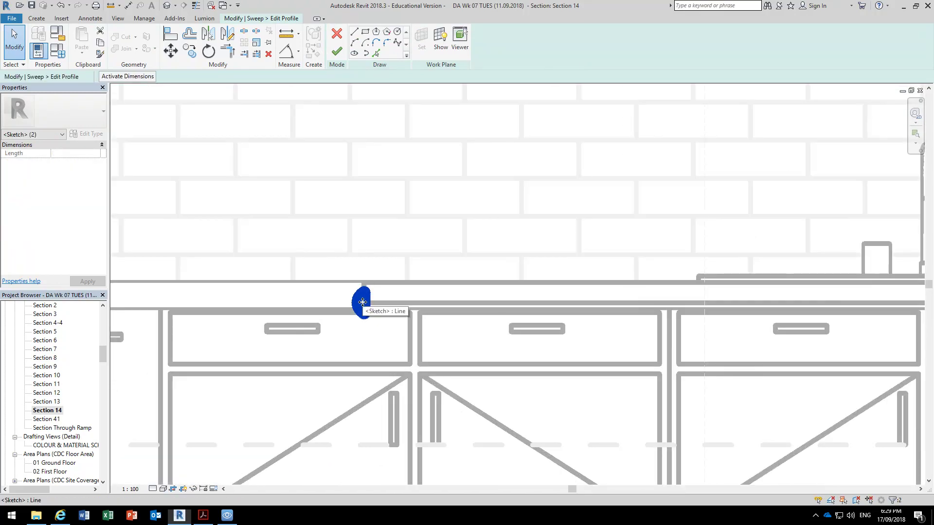
pyautogui.scroll(2, 360, 298)
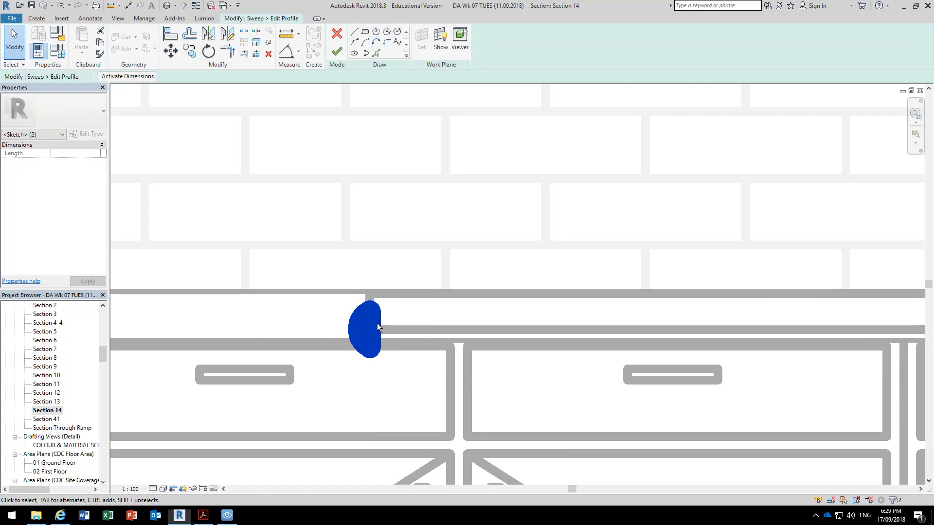
pyautogui.press('m')
pyautogui.press('v')
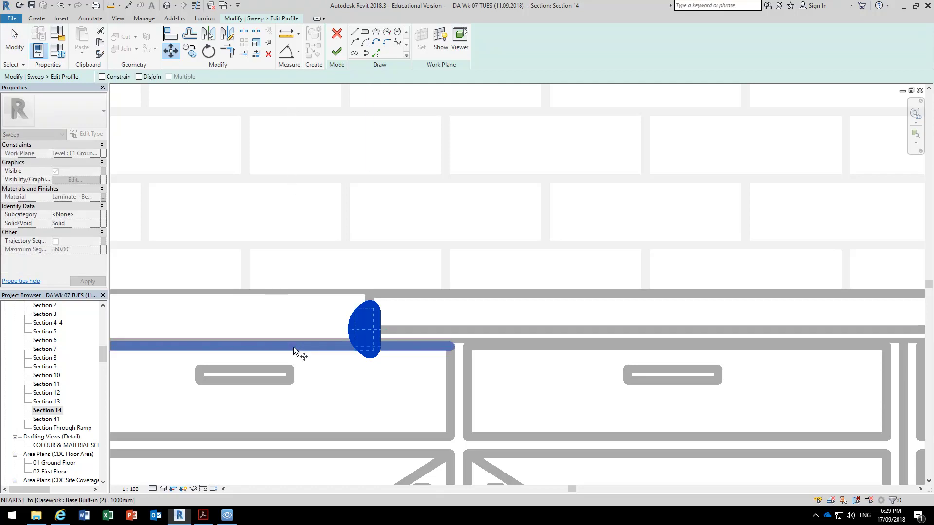
pyautogui.click(295, 347)
pyautogui.write('20')
pyautogui.press('Return')
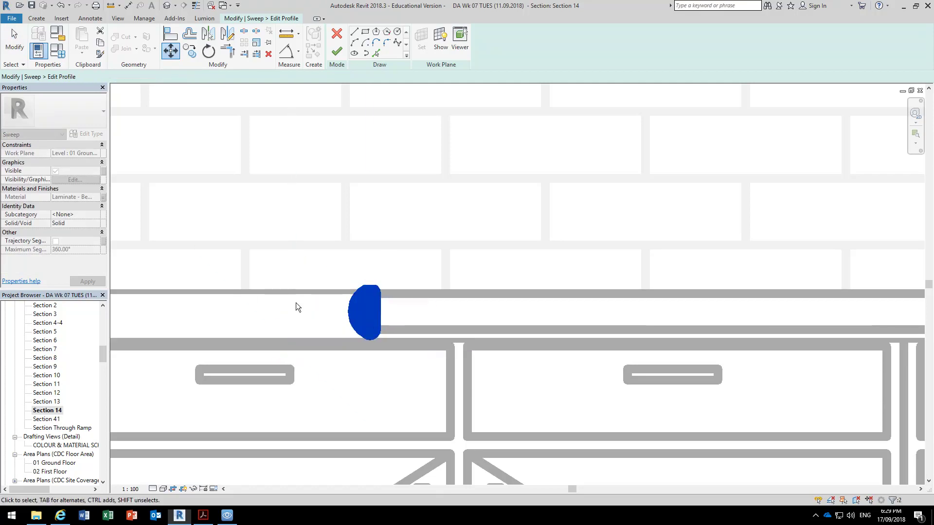
pyautogui.click(338, 51)
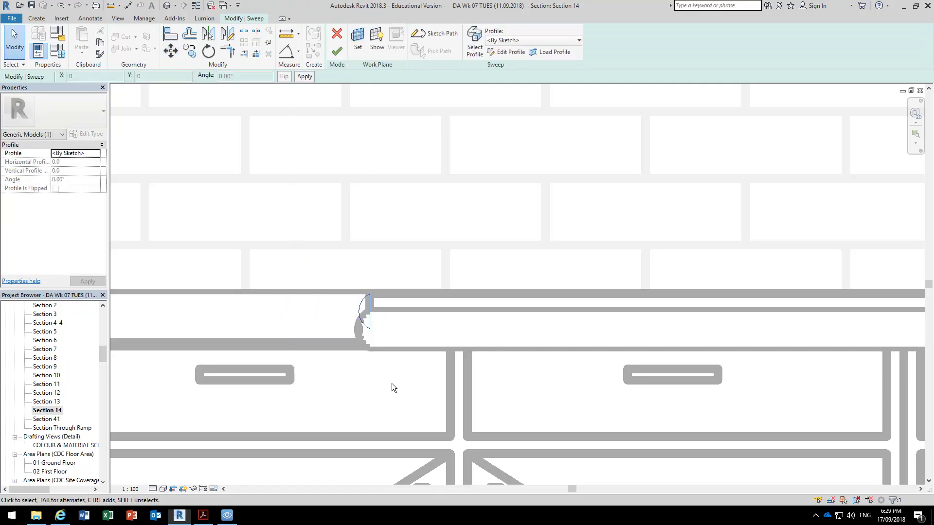
pyautogui.click(335, 51)
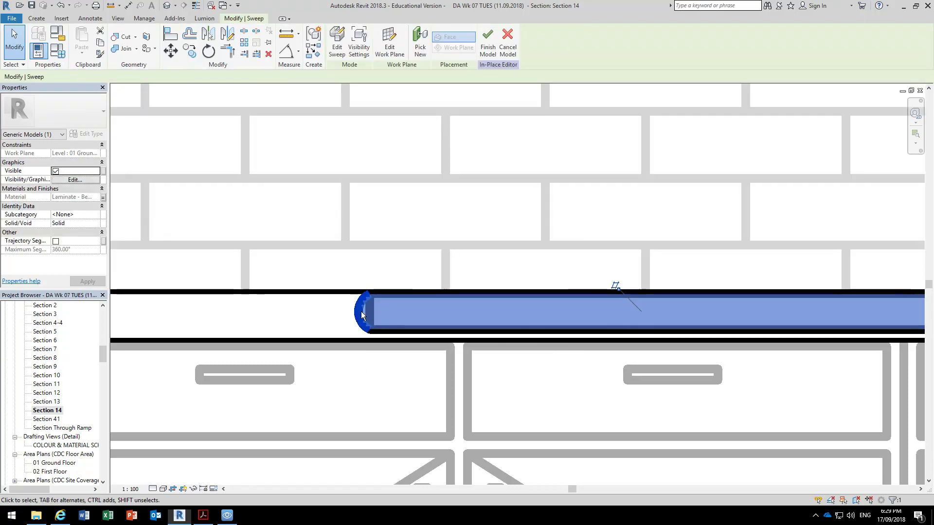
# Step: Compare the wall benchtop extrusion and both edge sweeps in Section 14 to check their vertical alignment
pyautogui.moveTo(104, 352)
pyautogui.mouseDown()
pyautogui.moveTo(104, 366)
pyautogui.moveTo(103, 355)
pyautogui.mouseUp()
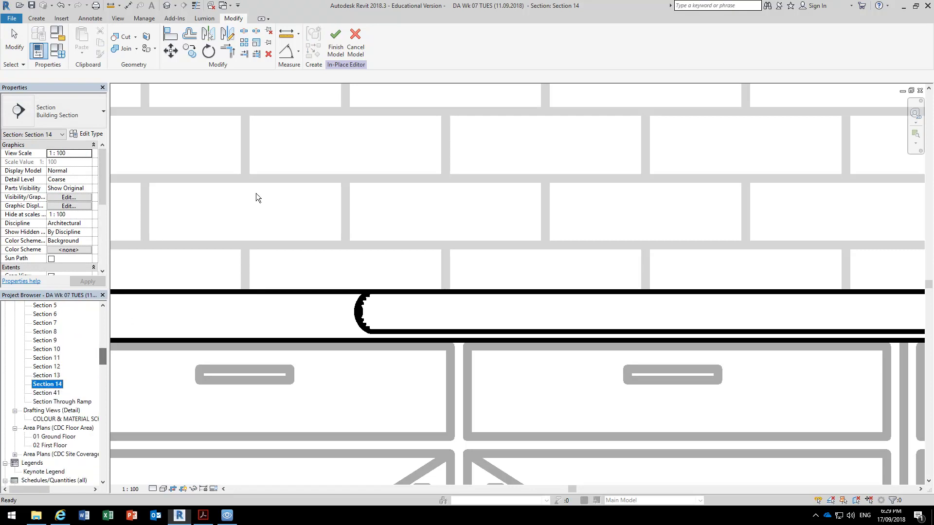
pyautogui.click(301, 342)
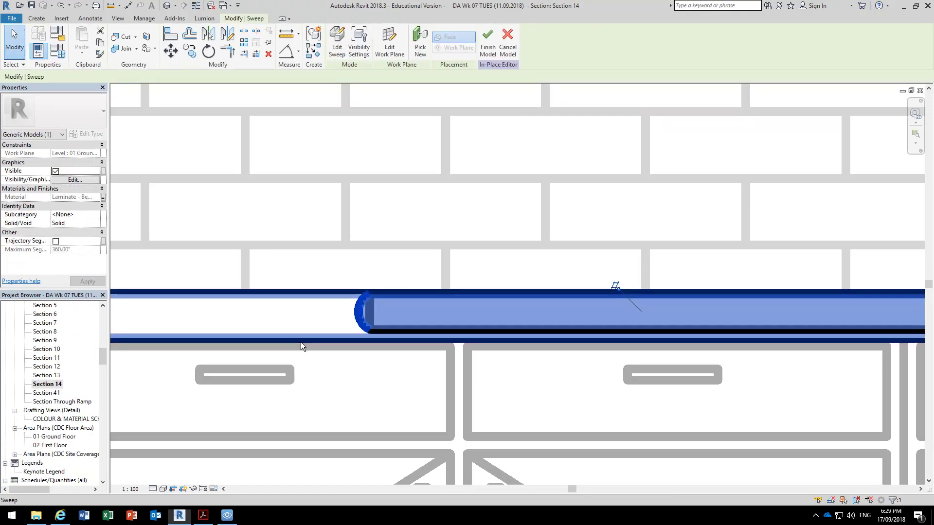
pyautogui.scroll(-5, 300, 342)
pyautogui.click(282, 336)
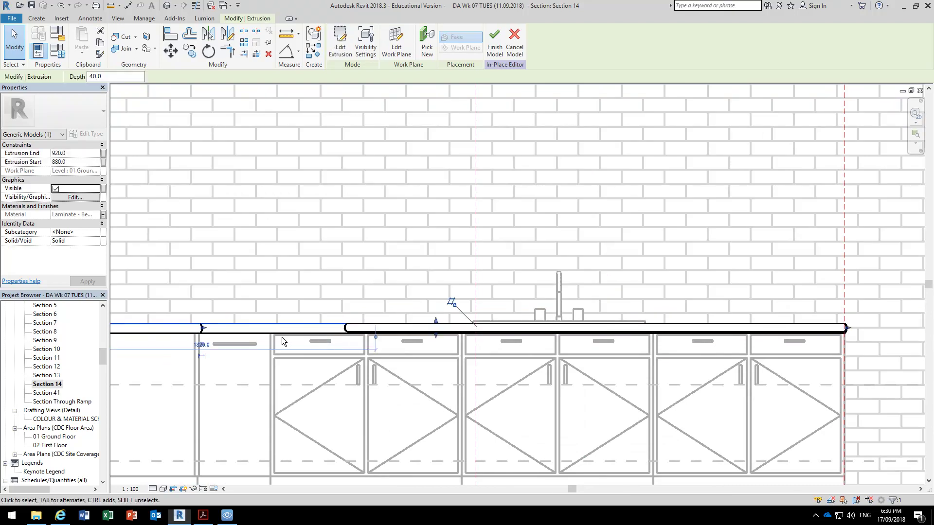
pyautogui.scroll(-1, 349, 335)
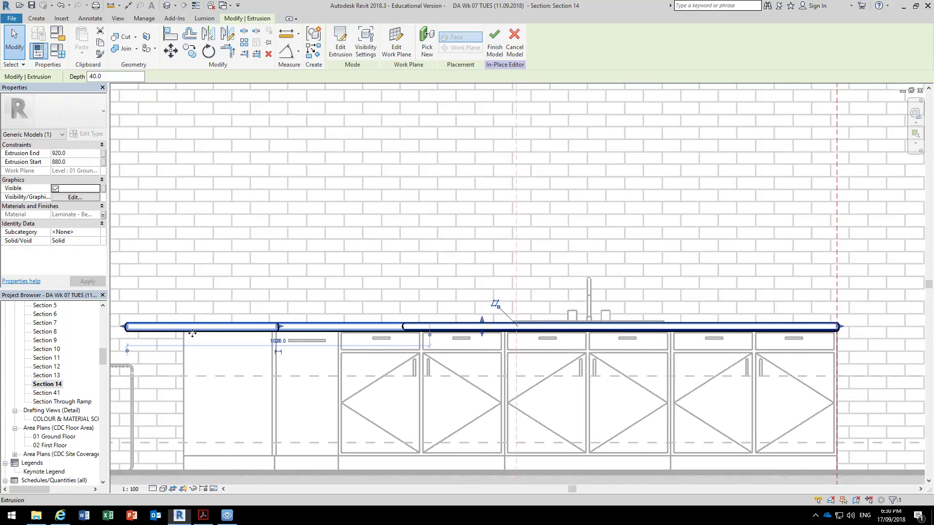
pyautogui.scroll(3, 411, 311)
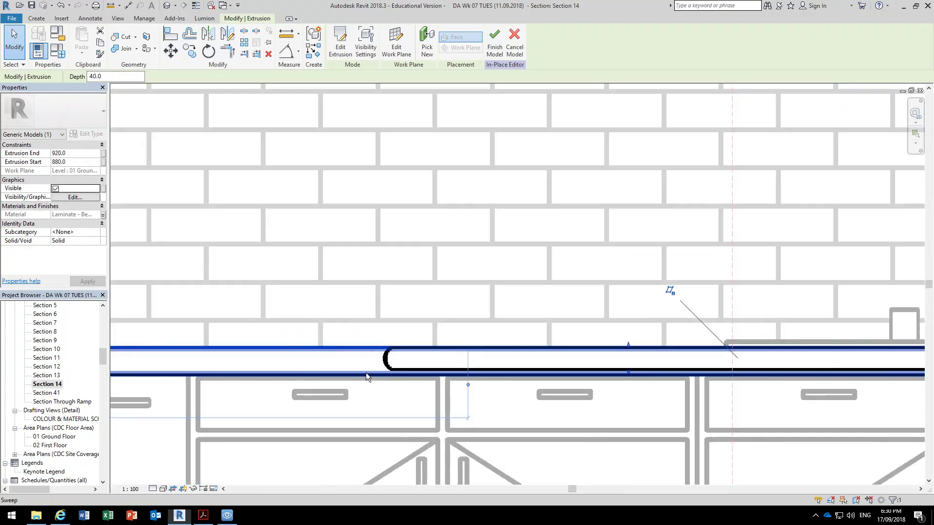
pyautogui.click(375, 376)
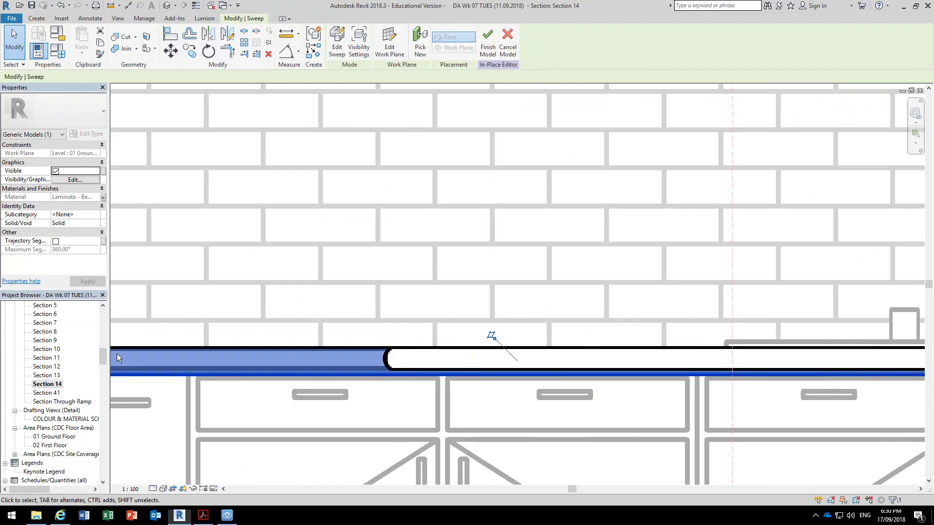
pyautogui.press('Escape')
pyautogui.click(336, 375)
pyautogui.click(392, 375)
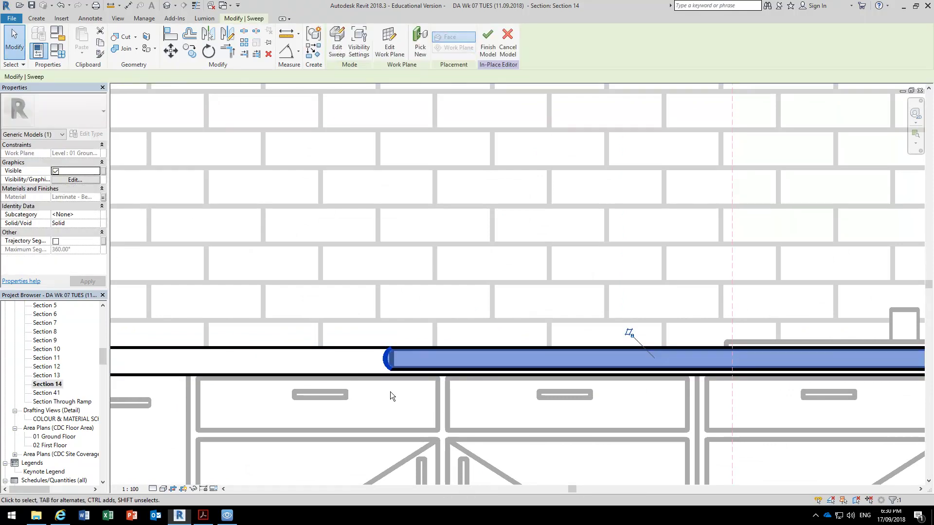
pyautogui.press('Escape')
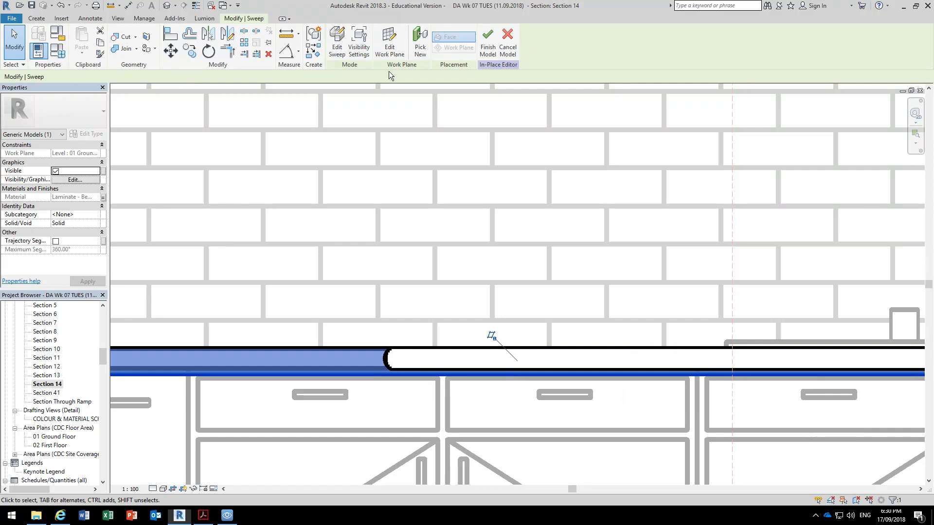
# Step: Open the profile sketch of the wall bench's edge sweep for editing in Section 14 and switch on thin lines
pyautogui.click(337, 43)
pyautogui.scroll(-5, 442, 335)
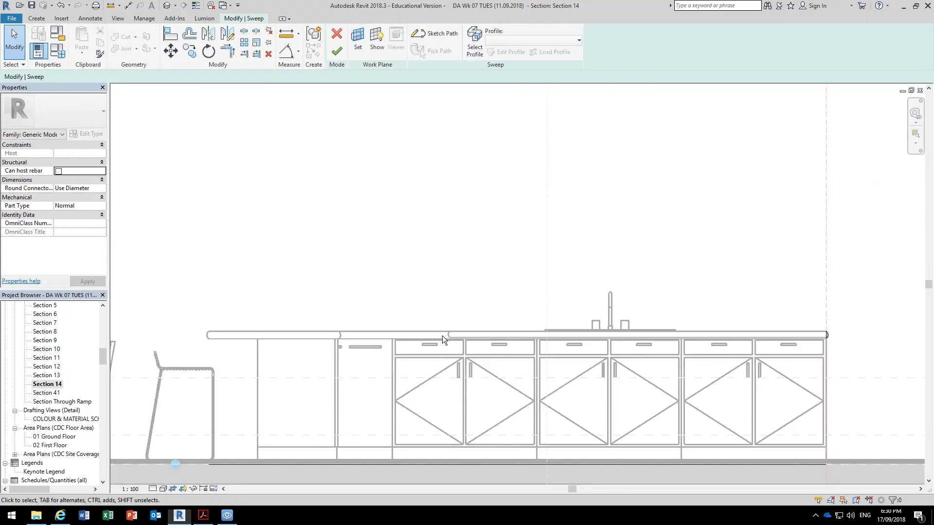
pyautogui.scroll(5, 699, 335)
pyautogui.scroll(6, 657, 336)
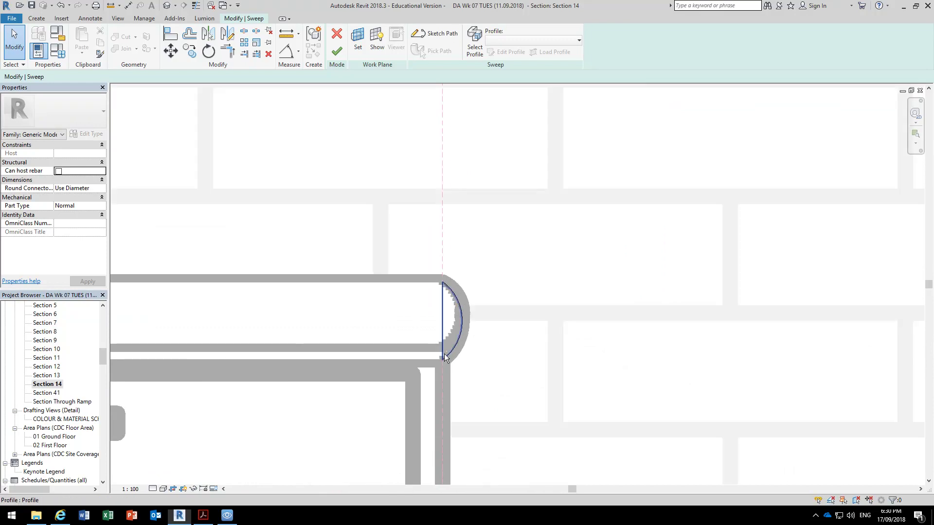
pyautogui.click(475, 43)
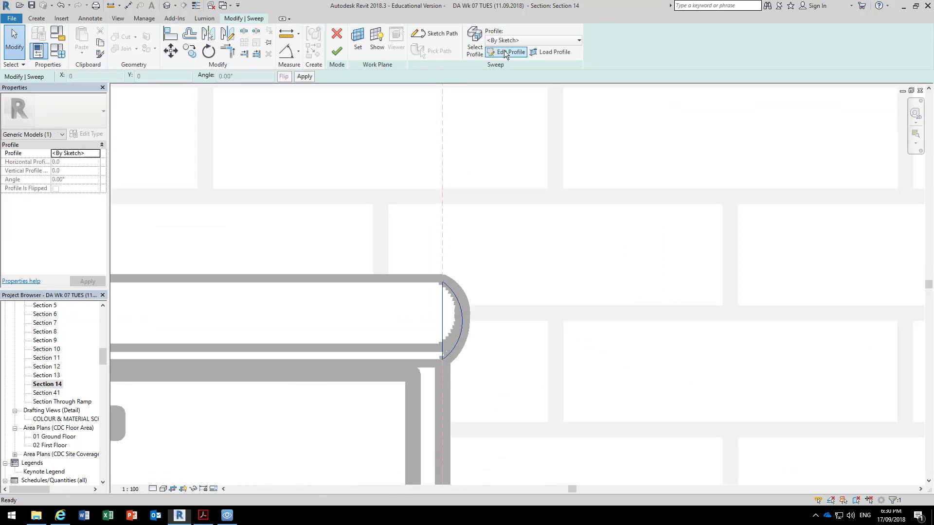
pyautogui.click(506, 52)
pyautogui.click(196, 5)
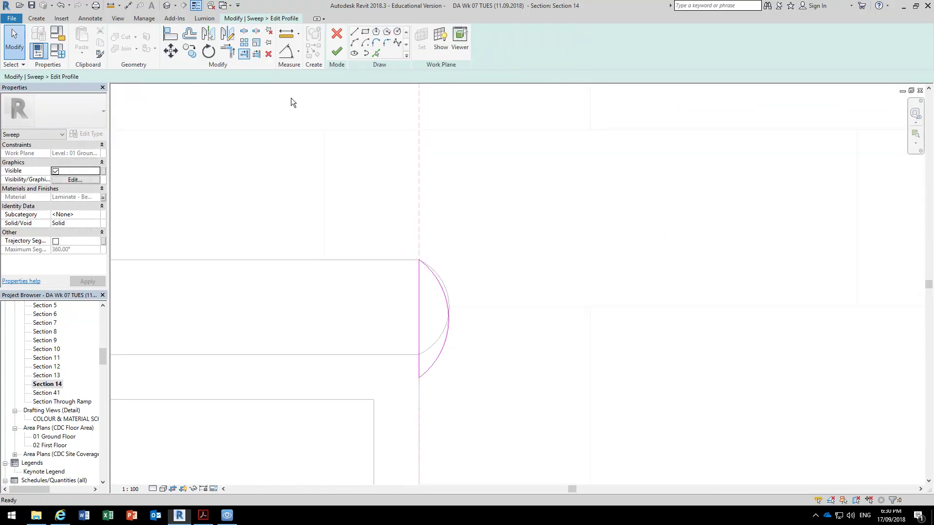
pyautogui.scroll(2, 443, 332)
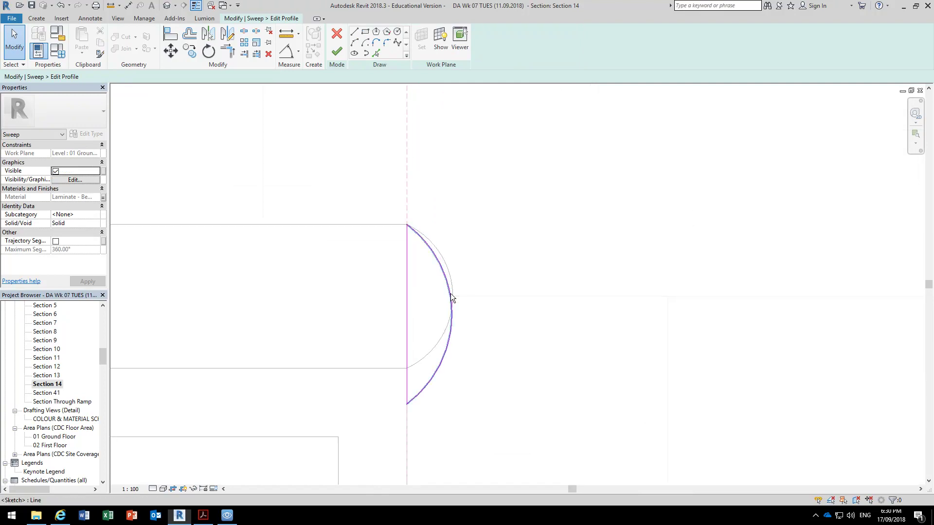
# Step: Replace the profile's oversized arc with a three-point arc between the benchtop end's upper and lower corners, radius about 22 mm
pyautogui.click(412, 399)
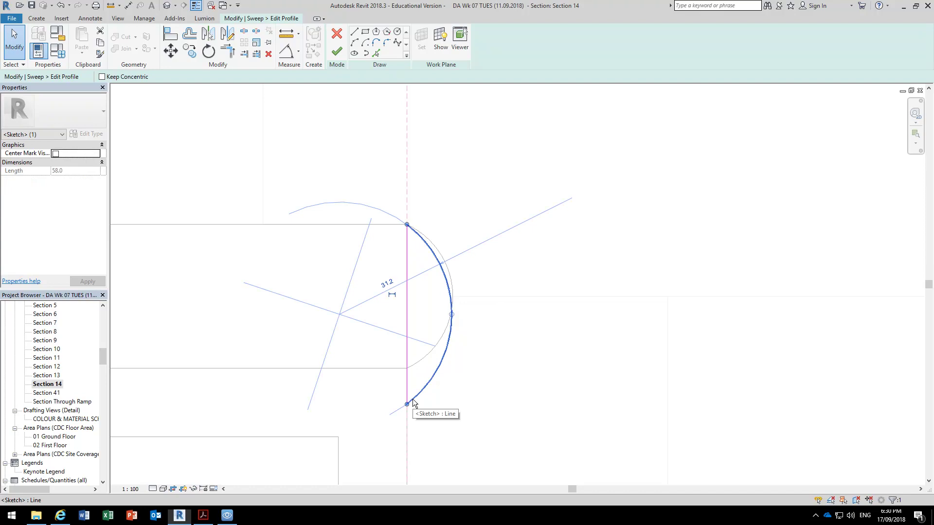
pyautogui.press('Delete')
pyautogui.click(355, 43)
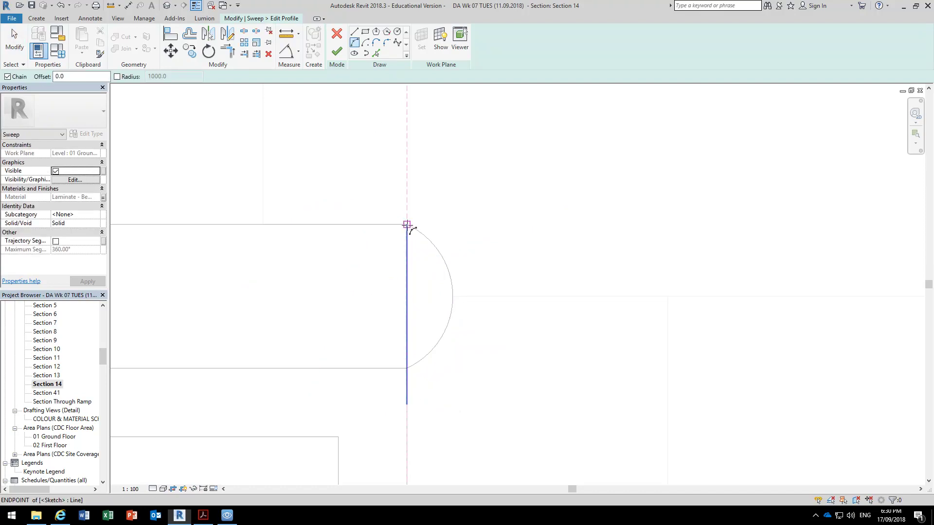
pyautogui.click(407, 224)
pyautogui.click(406, 368)
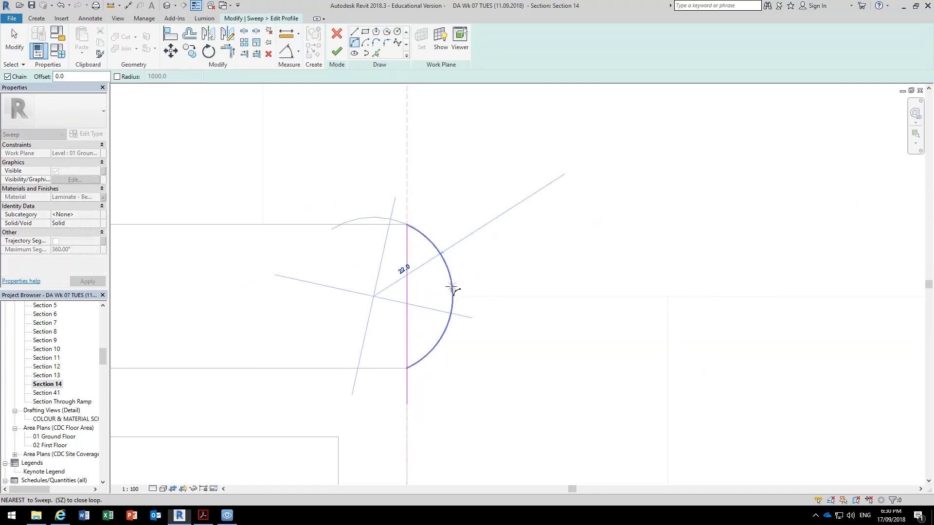
pyautogui.click(453, 291)
# Step: Trim the profile's vertical line to the new arc and finish the profile, the sweep and the in-place model
pyautogui.click(227, 51)
pyautogui.click(415, 361)
pyautogui.click(407, 348)
pyautogui.click(337, 52)
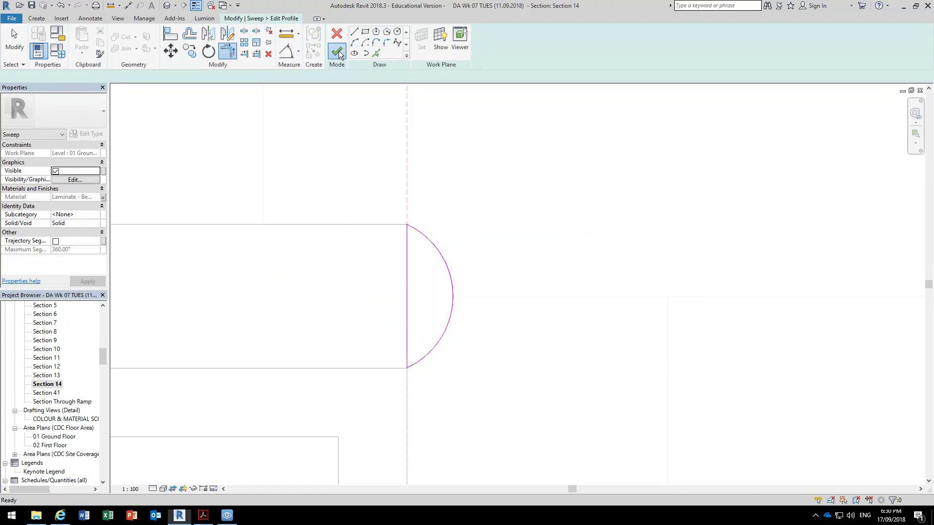
pyautogui.click(336, 52)
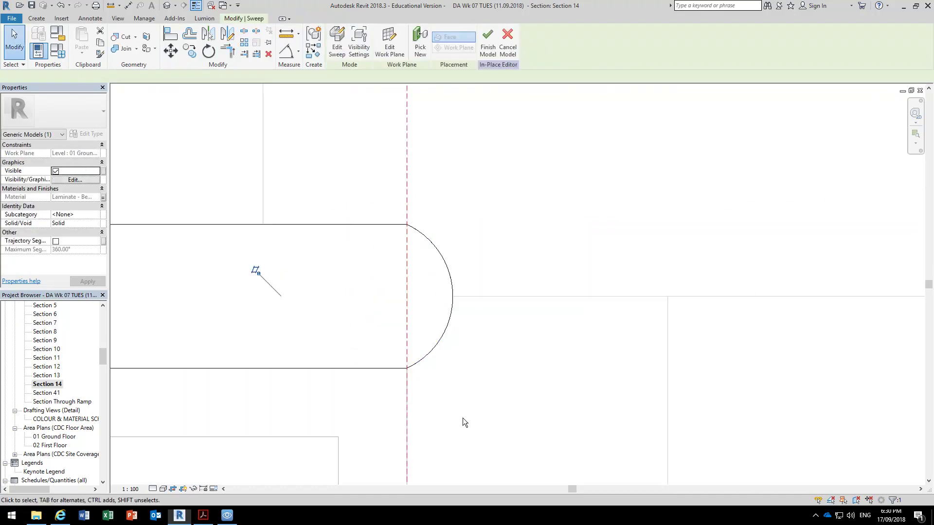
pyautogui.click(488, 44)
# Step: Inspect the sink and the benchtop beneath its bowls in 3D View 7
pyautogui.moveTo(102, 359); pyautogui.dragTo(102, 341)
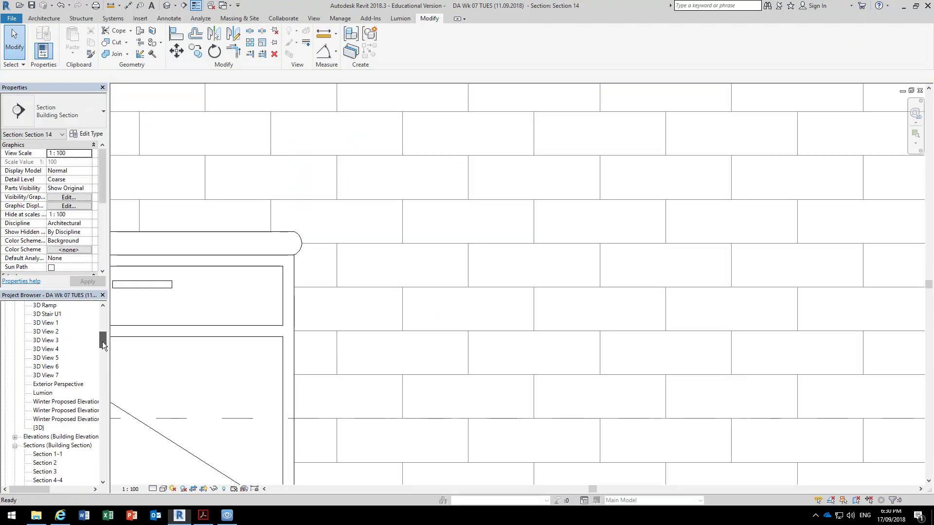
pyautogui.doubleClick(47, 376)
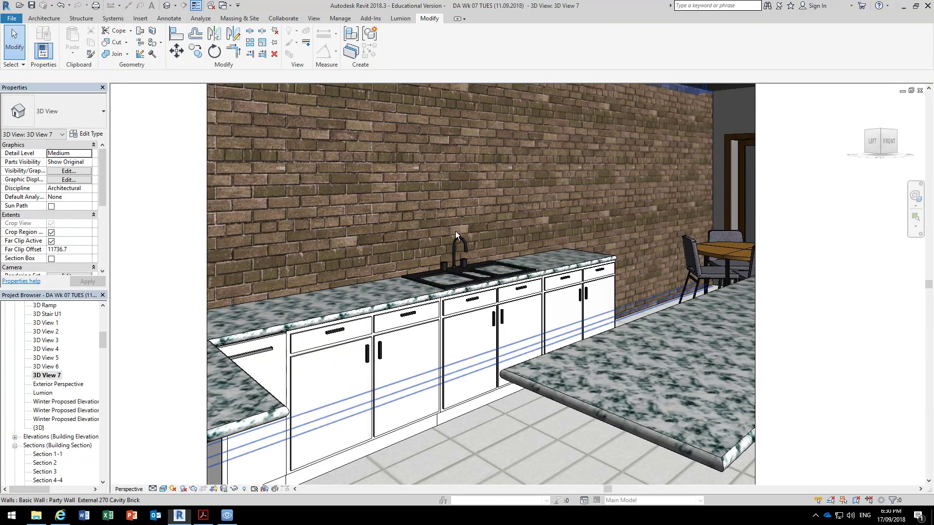
pyautogui.scroll(5, 412, 381)
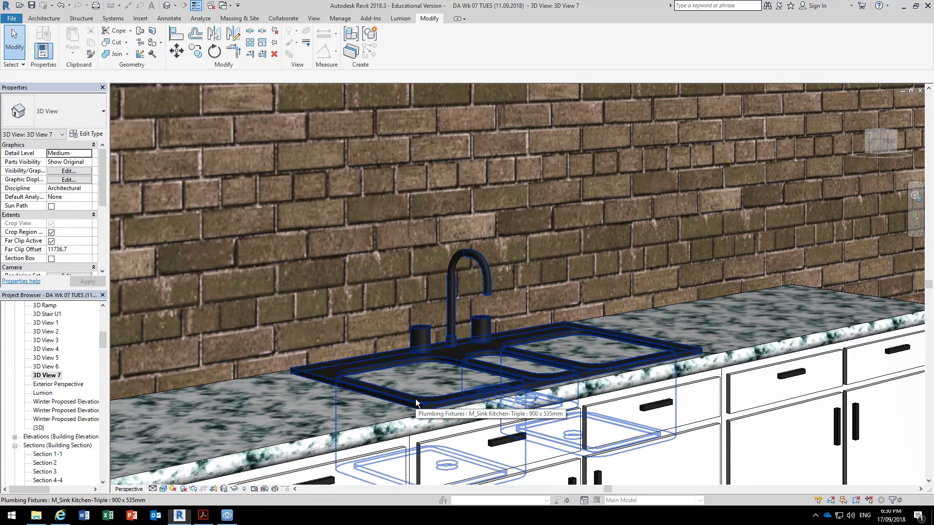
# Step: Select the benchtop model and edit it in place in the 01 Ground Floor Print plan, around the kitchen sink
pyautogui.click(229, 381)
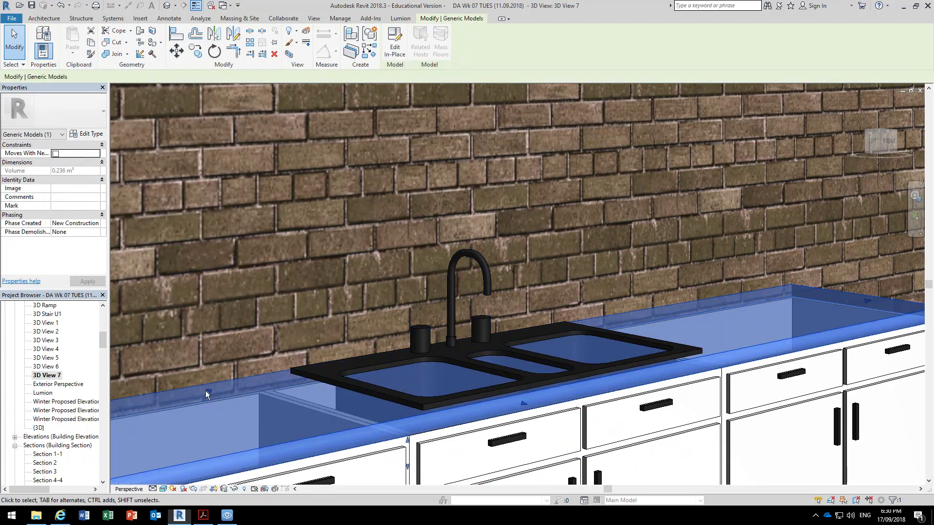
pyautogui.moveTo(103, 345); pyautogui.dragTo(102, 324)
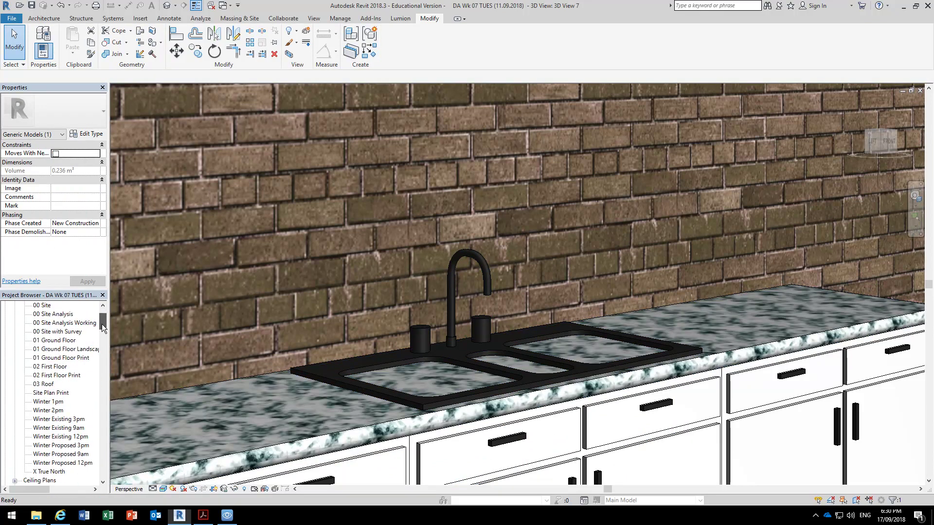
pyautogui.click(61, 358)
pyautogui.doubleClick(61, 359)
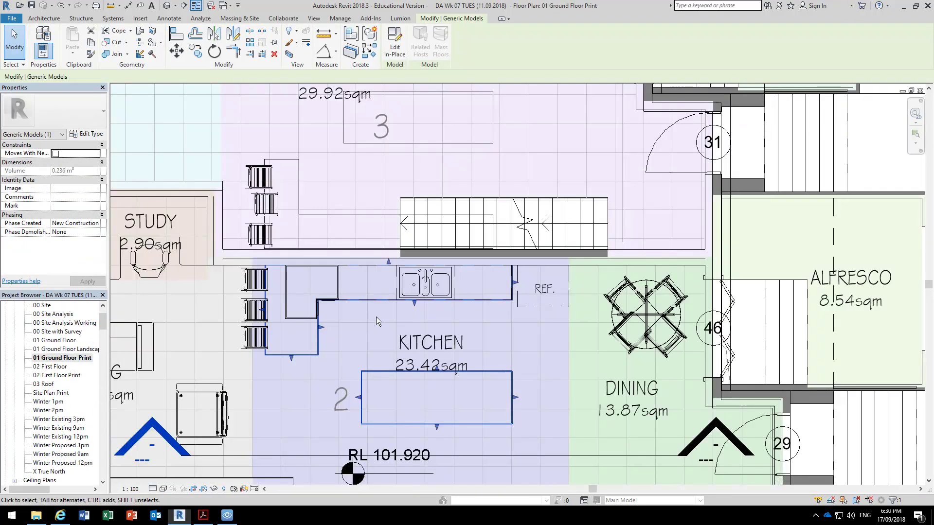
pyautogui.click(395, 44)
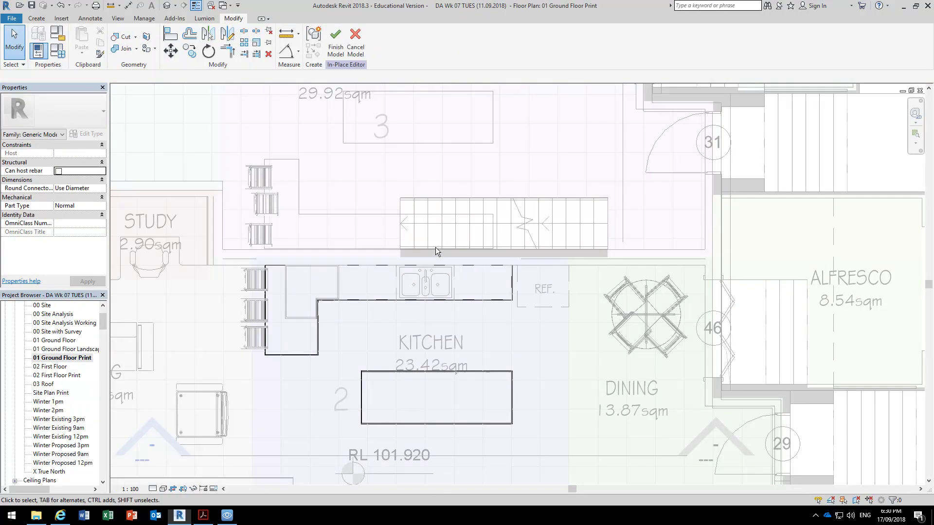
pyautogui.scroll(5, 414, 291)
pyautogui.scroll(2, 382, 389)
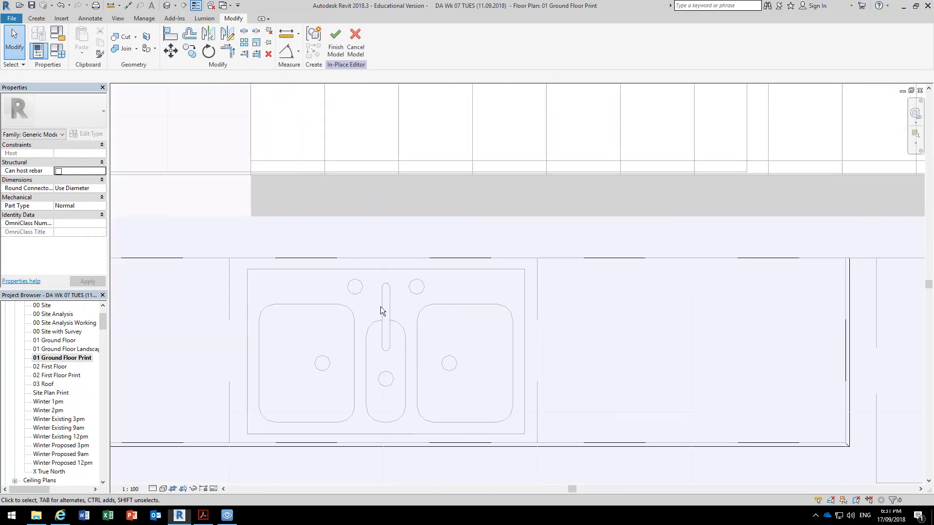
# Step: Add a rectangle about 860 by 420 mm around the sink bowls to the wall benchtop's extrusion sketch, and finish the model
pyautogui.click(249, 259)
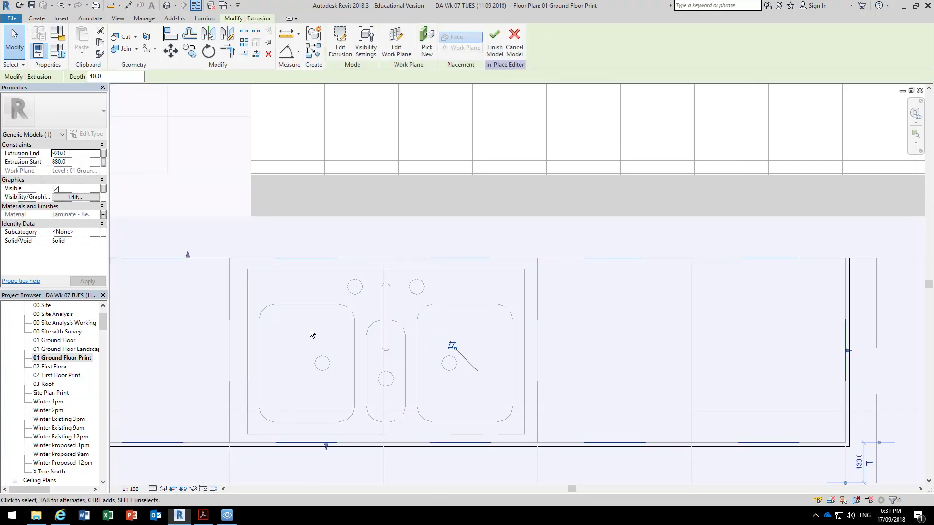
pyautogui.click(340, 46)
pyautogui.click(366, 31)
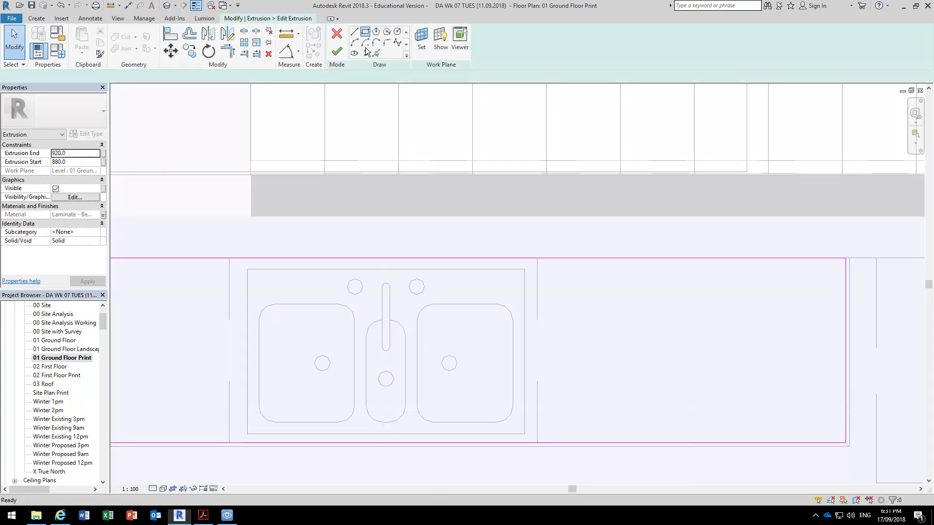
pyautogui.click(253, 427)
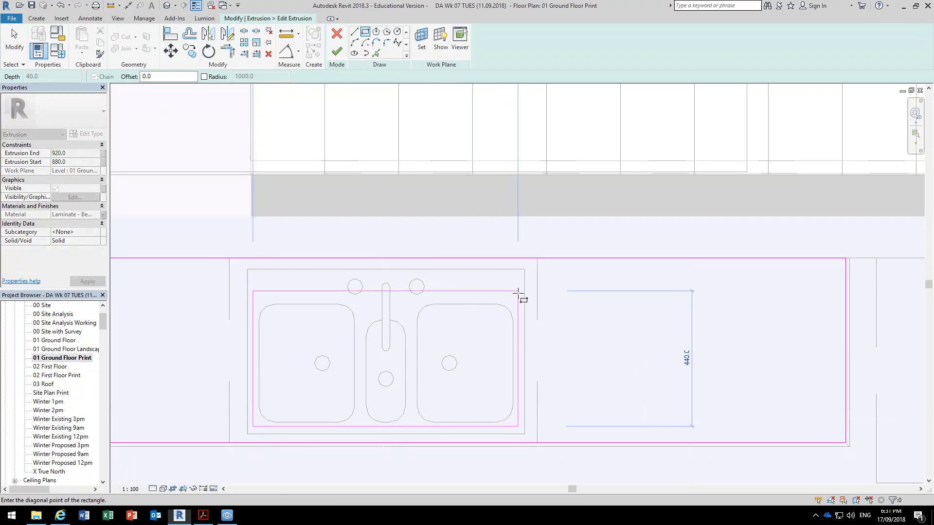
pyautogui.click(517, 297)
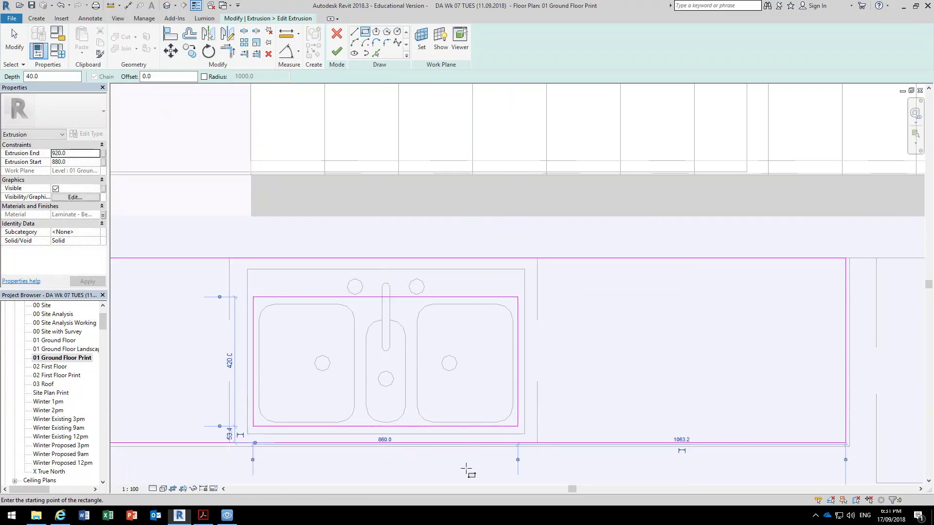
pyautogui.click(337, 52)
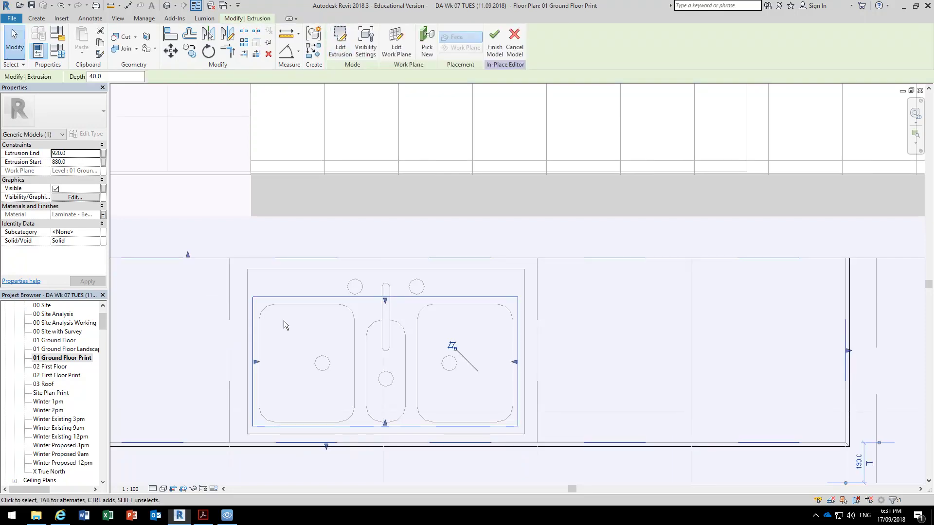
pyautogui.click(494, 41)
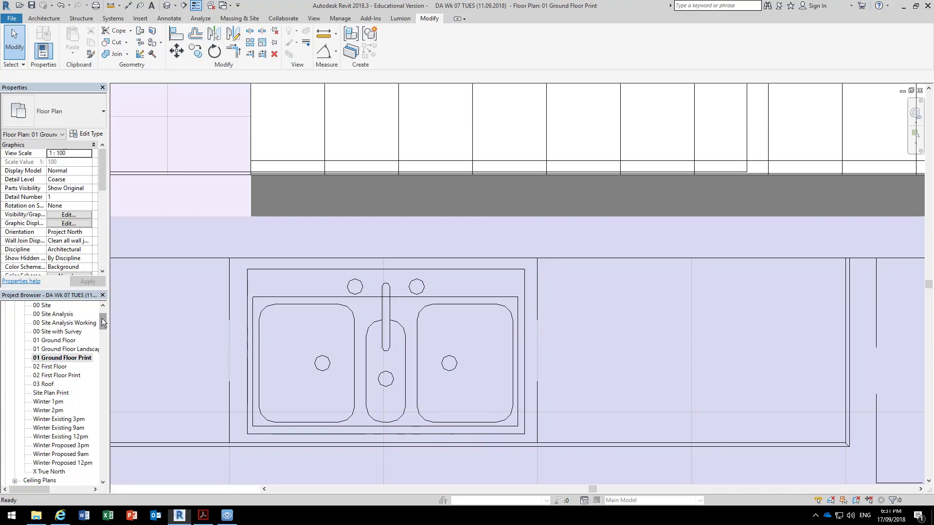
# Step: Check the sink bowls, their benchtop cutout and the whole kitchen in 3D View 7
pyautogui.moveTo(101, 324); pyautogui.dragTo(100, 341)
pyautogui.doubleClick(47, 376)
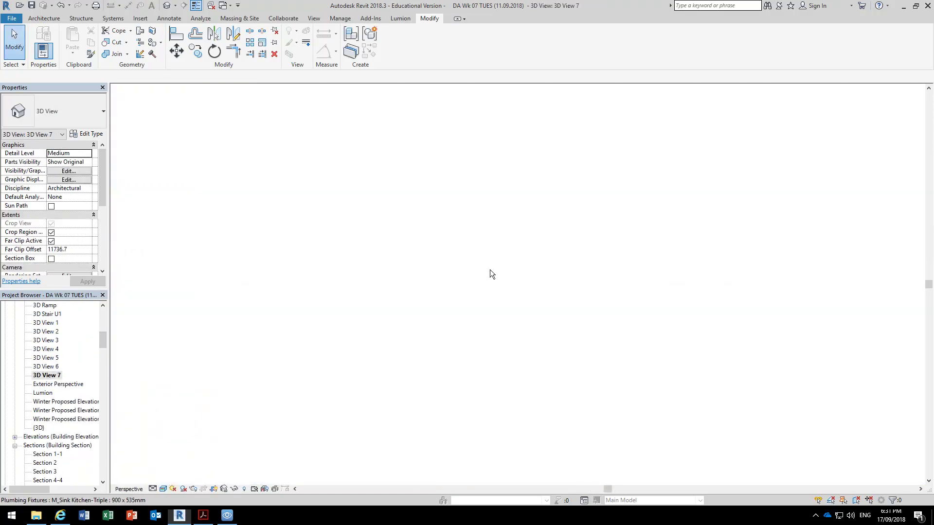
pyautogui.scroll(-6, 284, 441)
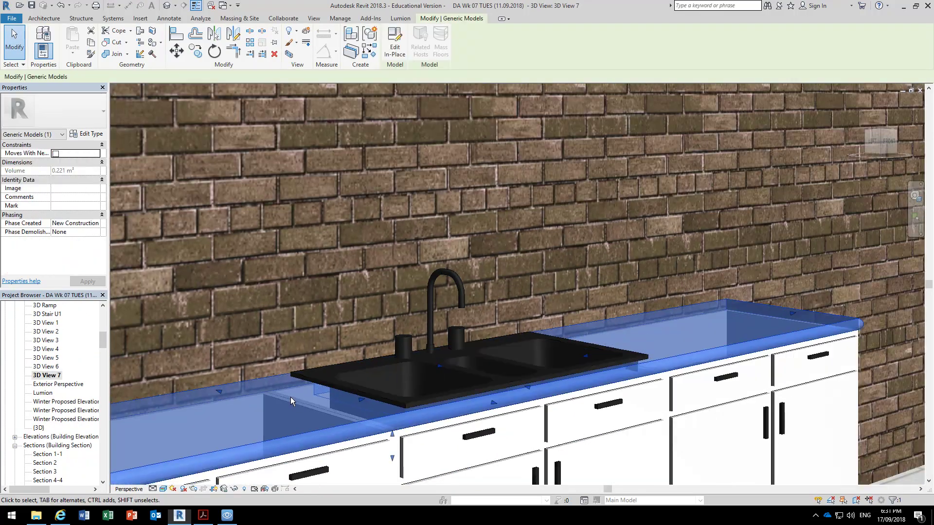
pyautogui.moveTo(550, 423); pyautogui.dragTo(447, 332, button='middle')
pyautogui.scroll(-4, 601, 338)
pyautogui.scroll(4, 428, 294)
pyautogui.scroll(-2, 427, 294)
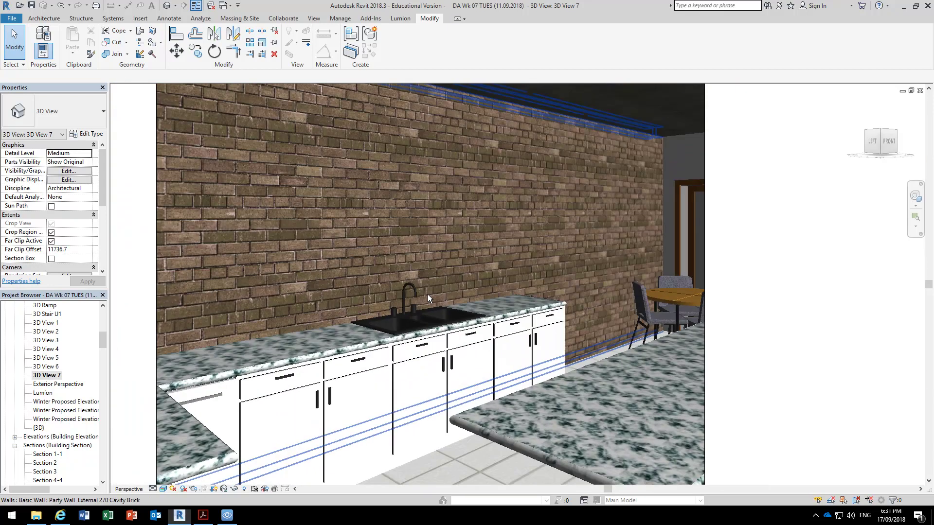
pyautogui.scroll(-3, 428, 294)
pyautogui.moveTo(679, 263); pyautogui.dragTo(693, 256, button='middle')
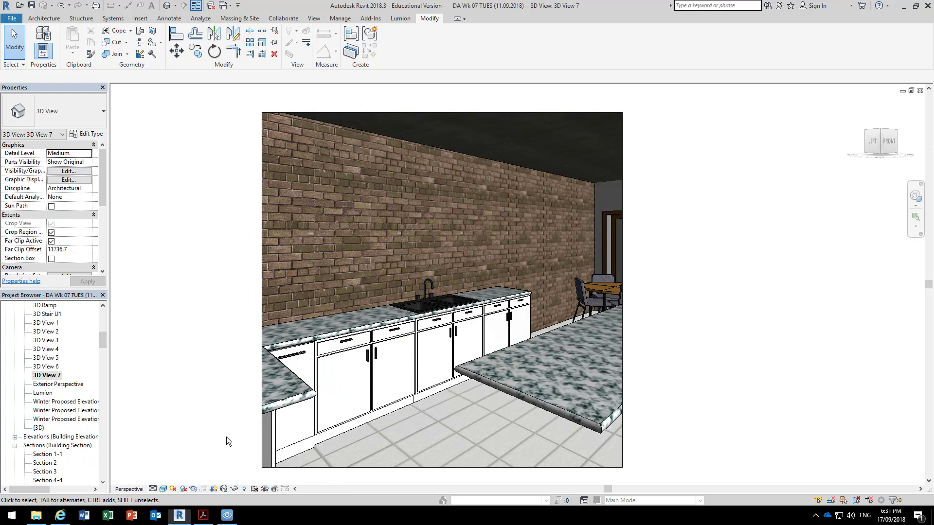
# Step: Open the 01 Ground Floor plan and show the whole kitchen area
pyautogui.moveTo(102, 340); pyautogui.dragTo(101, 317)
pyautogui.doubleClick(55, 384)
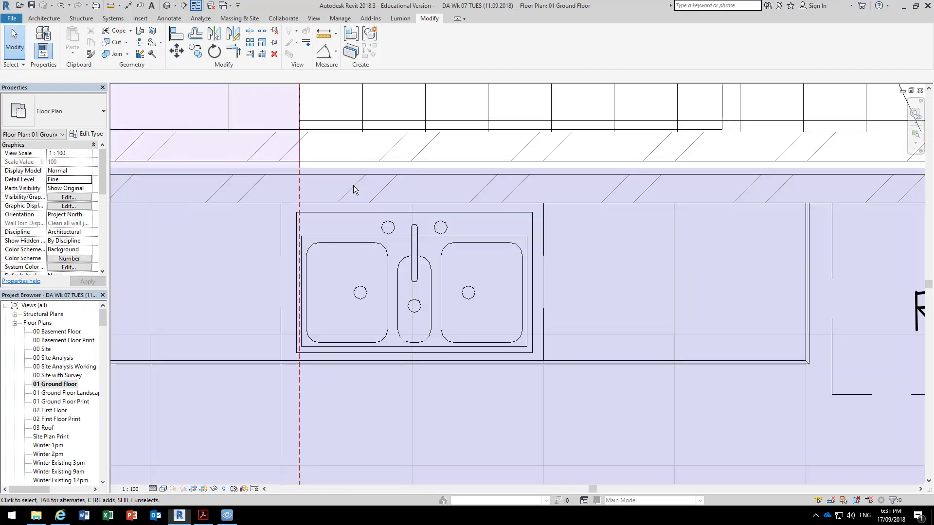
pyautogui.scroll(-5, 354, 185)
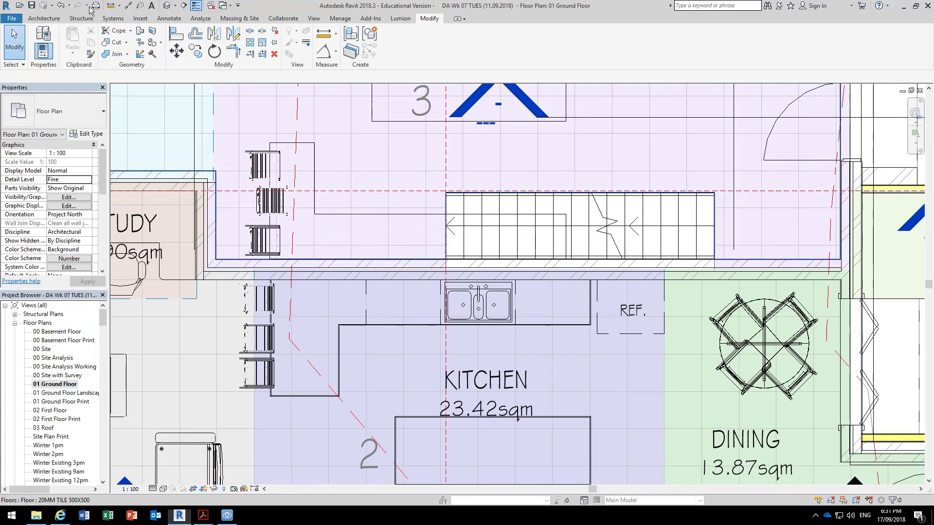
# Step: Load the Upper Cabinet (1) family from the Revit Library's Casework, Domestic Kitchen folder for placement as a component
pyautogui.click(44, 18)
pyautogui.click(115, 35)
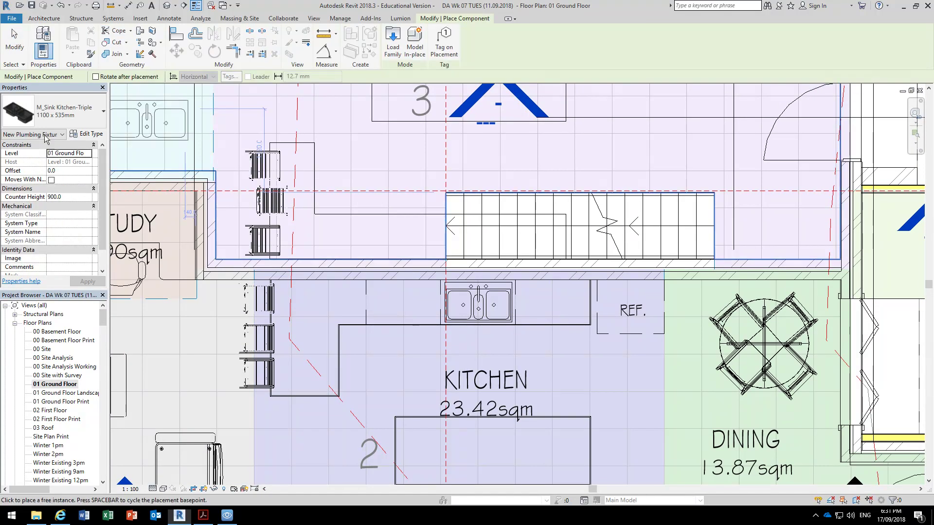
pyautogui.click(393, 46)
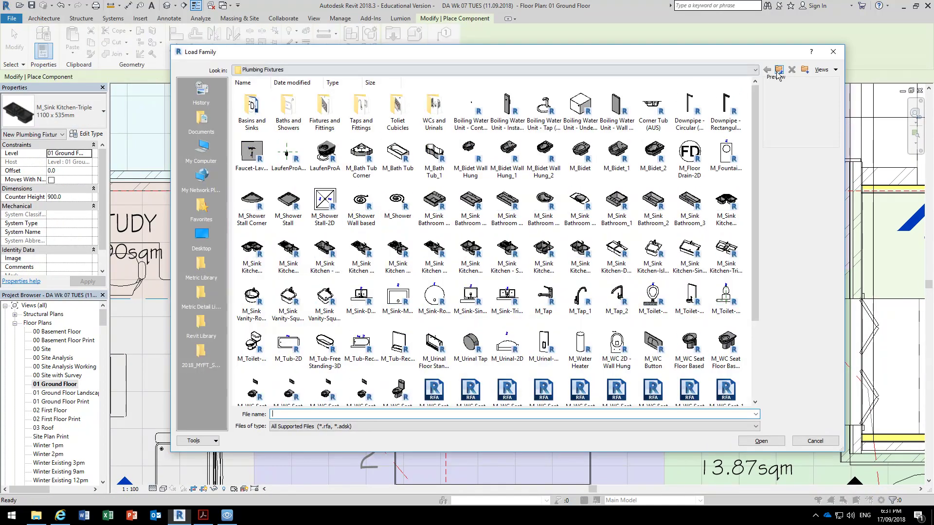
pyautogui.click(779, 70)
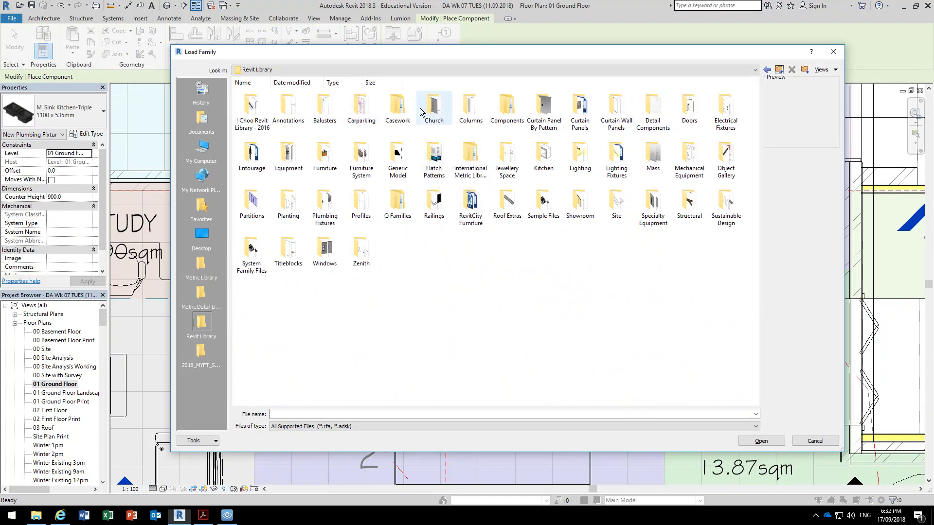
pyautogui.doubleClick(397, 106)
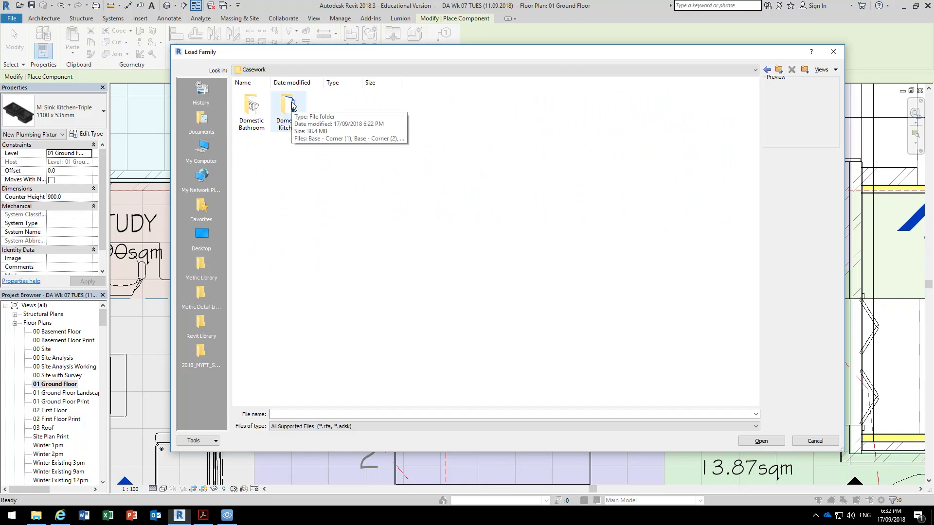
pyautogui.doubleClick(292, 103)
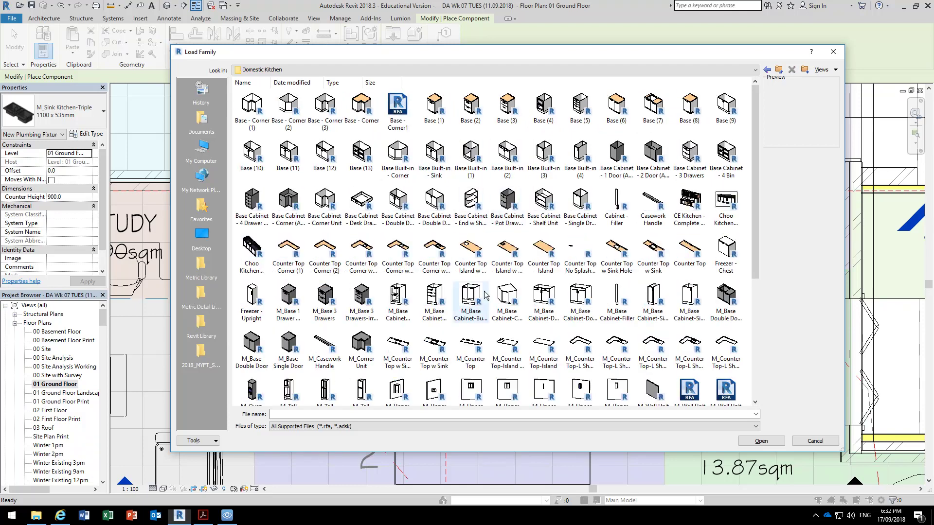
pyautogui.scroll(-2, 485, 295)
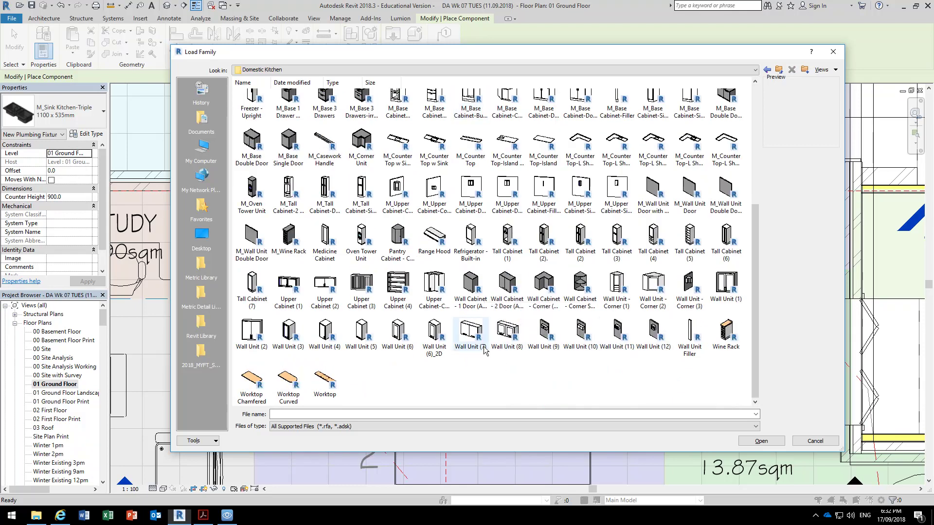
pyautogui.click(508, 333)
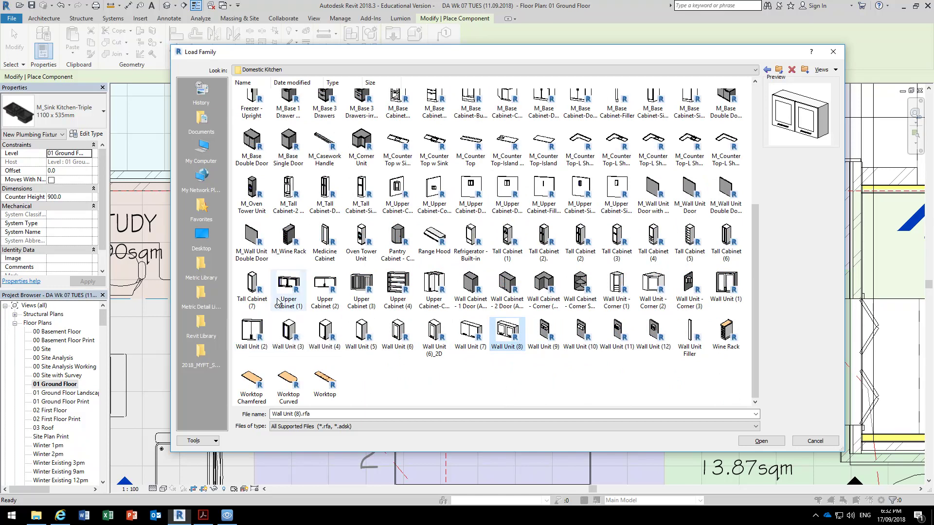
pyautogui.click(288, 287)
pyautogui.doubleClick(288, 287)
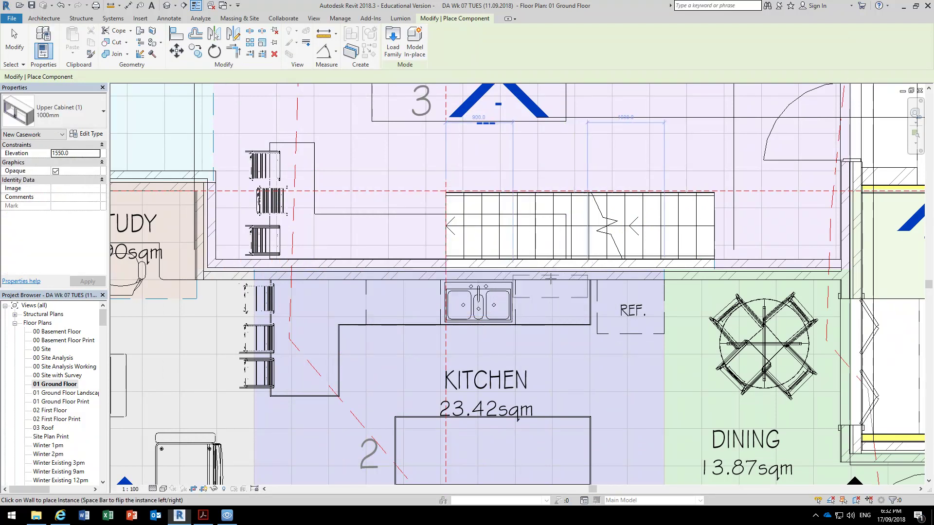
# Step: Place a 1000mm Upper Cabinet (1) on the kitchen wall between the sink and the refrigerator space
pyautogui.scroll(3, 553, 280)
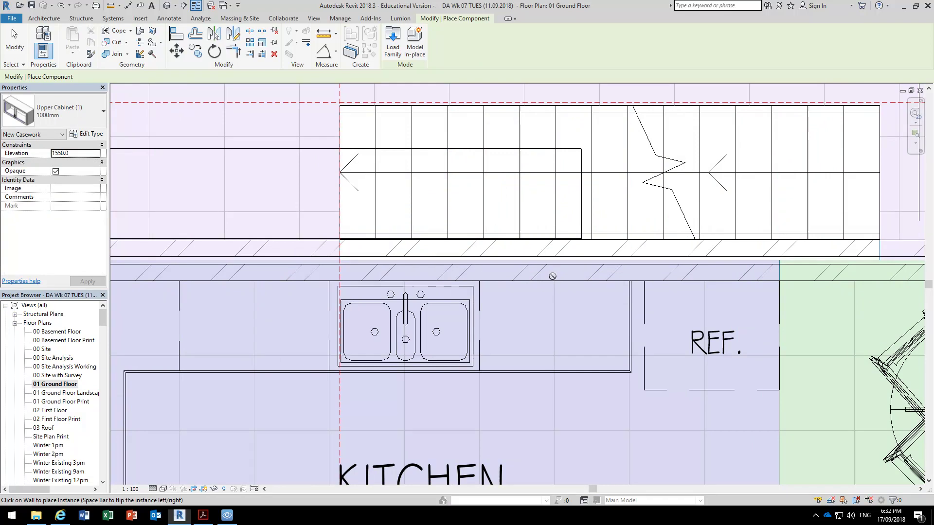
pyautogui.scroll(1, 555, 279)
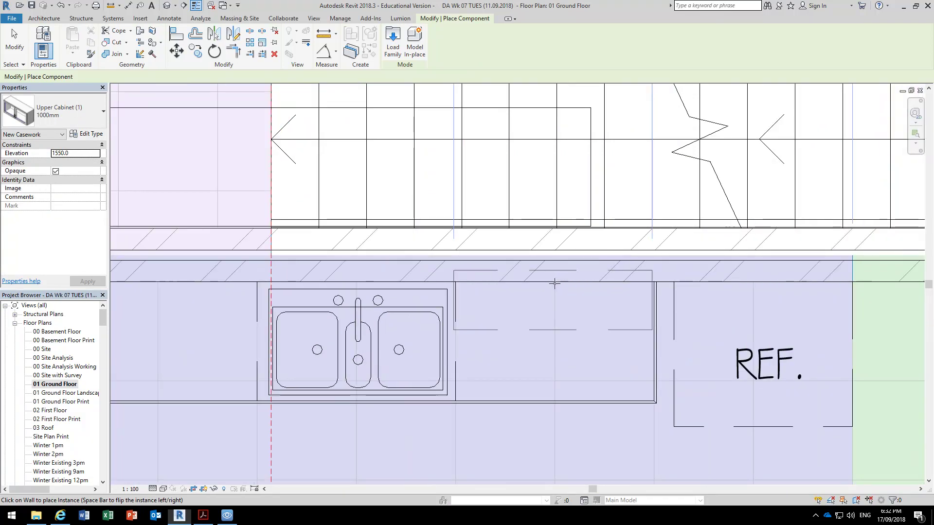
pyautogui.click(556, 285)
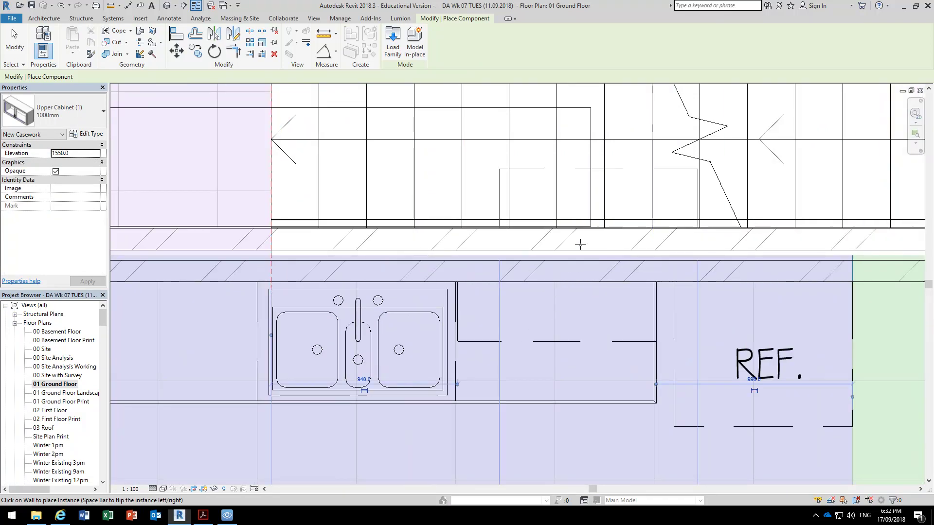
# Step: Align the upper cabinet's sink-side end with the edge of the base cabinet beneath it
pyautogui.click(180, 36)
pyautogui.scroll(2, 480, 308)
pyautogui.click(436, 300)
pyautogui.click(443, 303)
pyautogui.rightClick(527, 286)
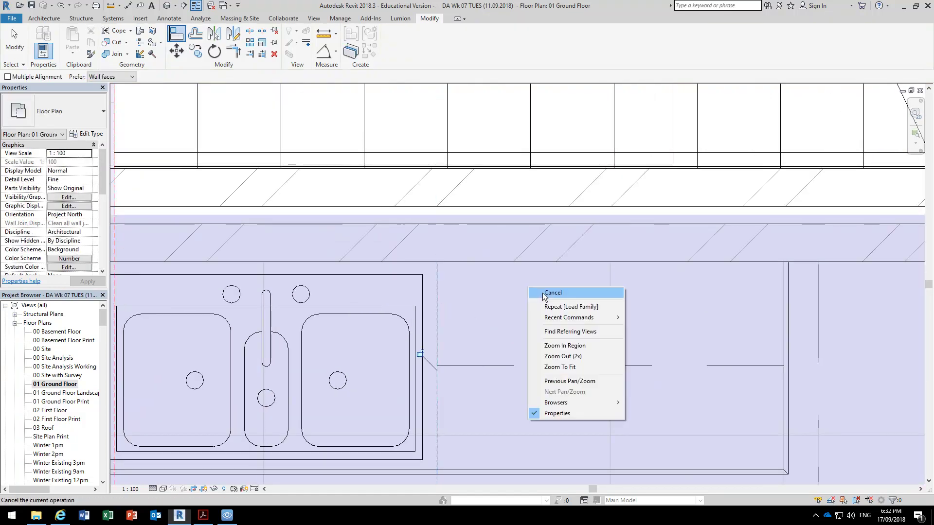
pyautogui.click(552, 294)
# Step: Copy the upper cabinet end to end along the wall twice, above the sink and above the base cabinet beyond it
pyautogui.scroll(-2, 428, 333)
pyautogui.scroll(-1, 465, 340)
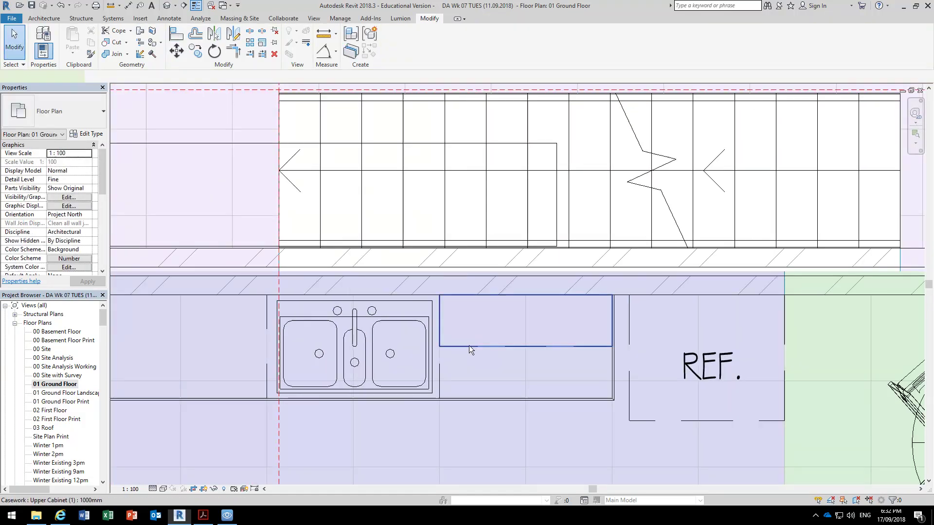
pyautogui.click(469, 346)
pyautogui.click(195, 51)
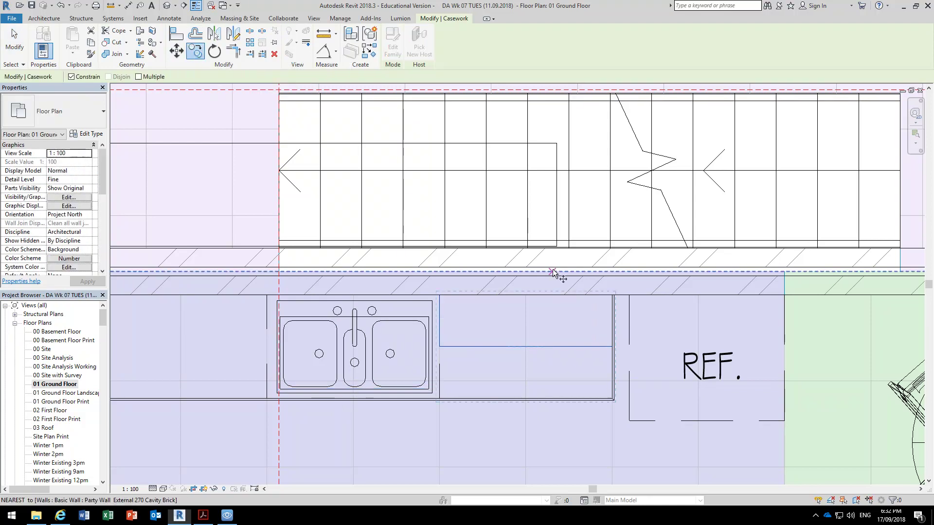
pyautogui.click(440, 293)
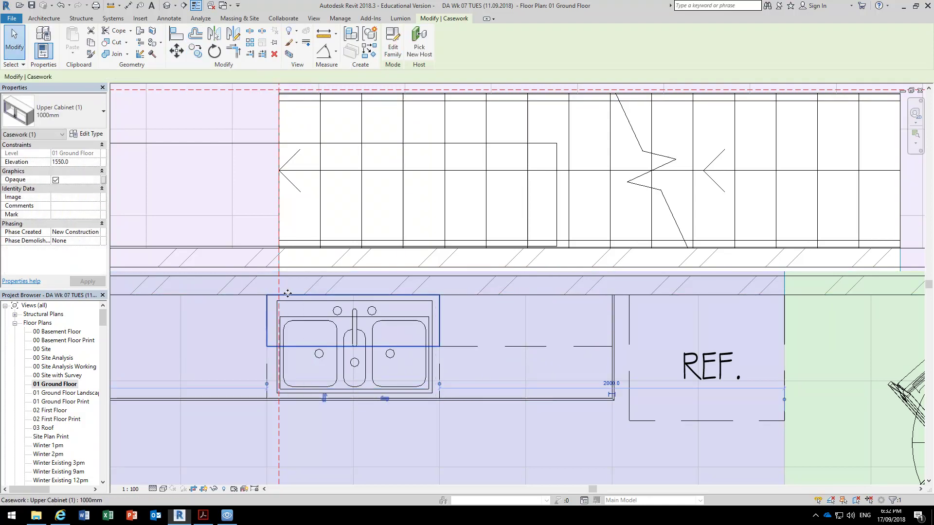
pyautogui.click(196, 51)
pyautogui.click(439, 294)
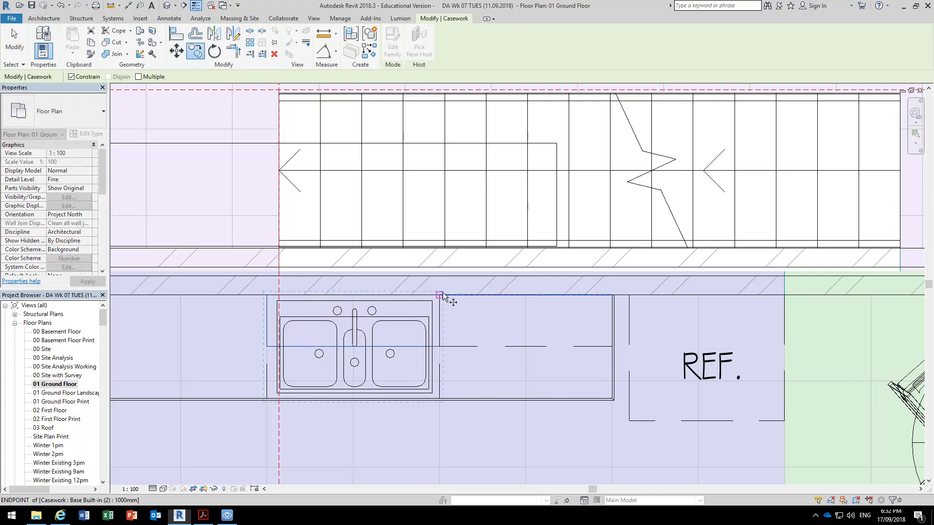
pyautogui.click(268, 294)
pyautogui.rightClick(240, 153)
pyautogui.click(257, 158)
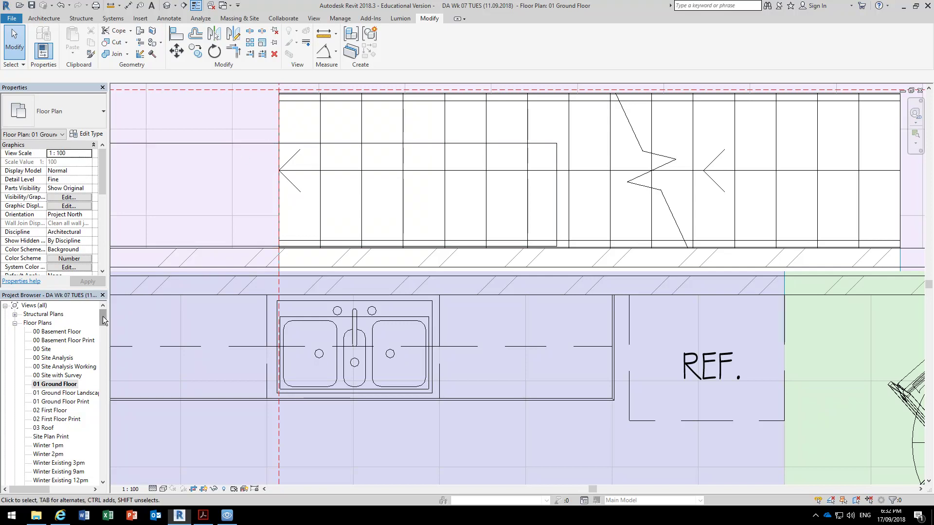
# Step: Set the elevation of all three upper cabinets to 1520
pyautogui.click(480, 347)
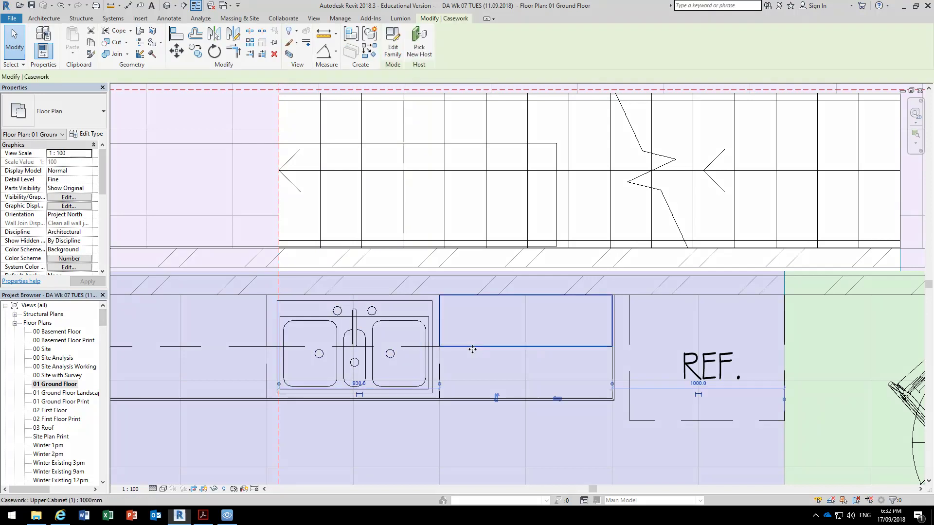
pyautogui.keyDown('ctrl'); pyautogui.click(249, 348); pyautogui.keyUp('ctrl')
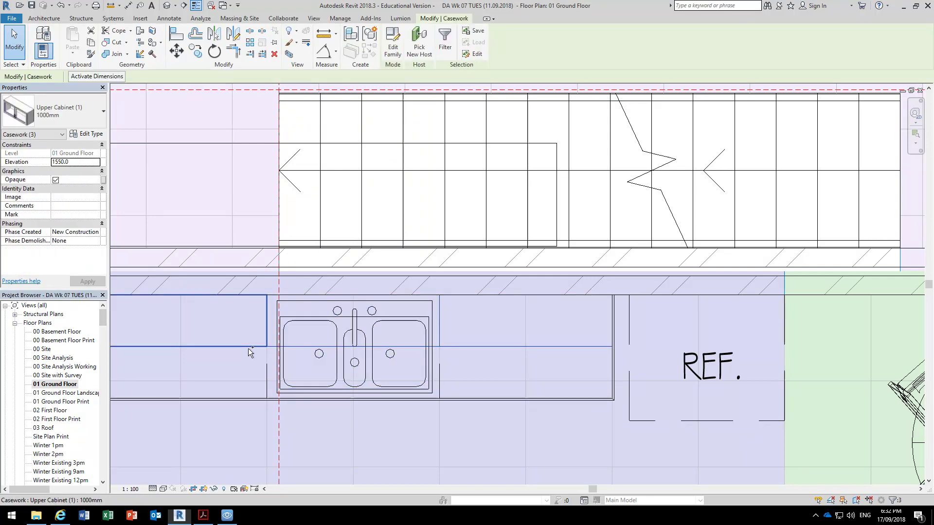
pyautogui.click(80, 163)
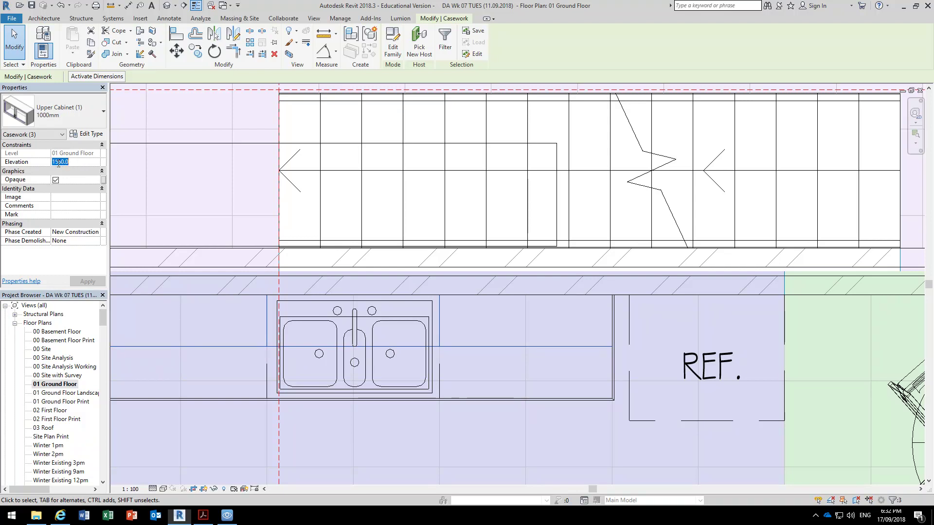
pyautogui.write('1520')
pyautogui.rightClick(178, 191)
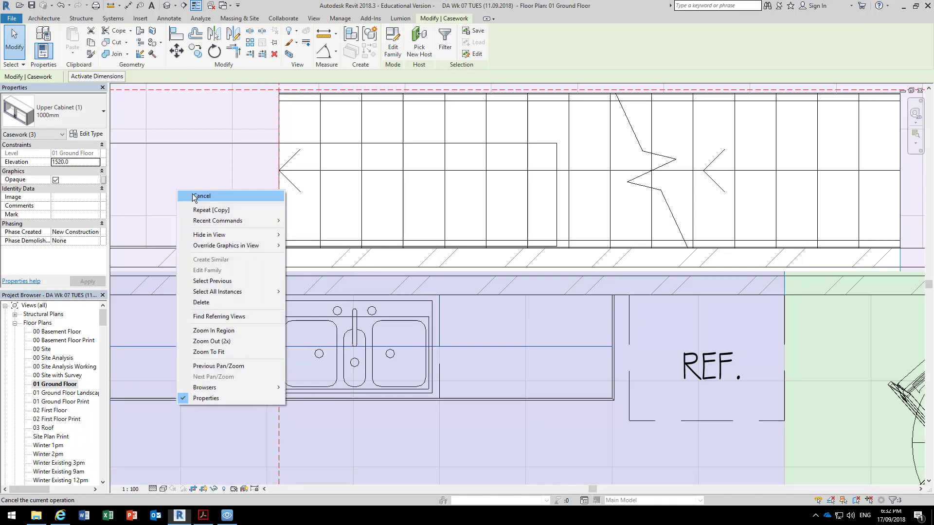
pyautogui.click(193, 196)
# Step: Check the upper cabinets above the wall benchtop in 3D View 7
pyautogui.scroll(-5, 105, 329)
pyautogui.scroll(-3, 104, 332)
pyautogui.doubleClick(47, 445)
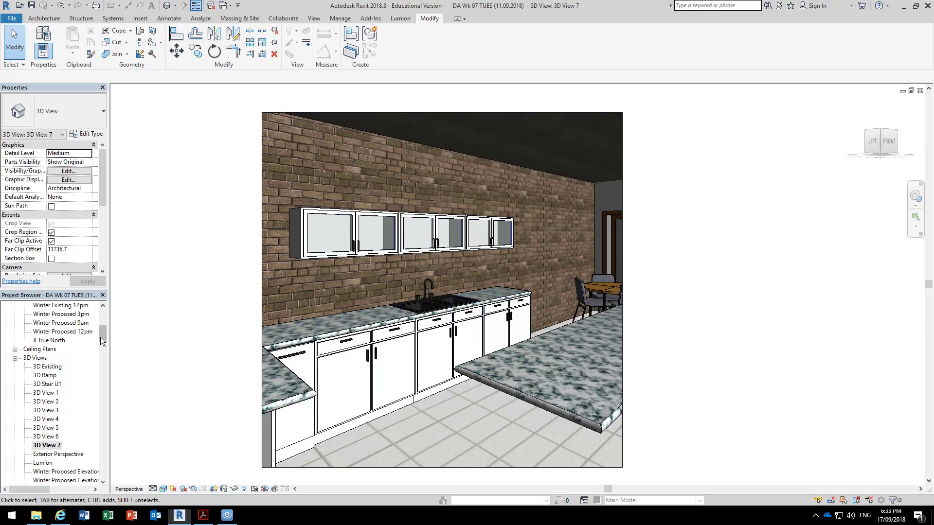
# Step: Return to the 01 Ground Floor plan and delete the detail group forming the dashed refrigerator outline
pyautogui.moveTo(101, 336); pyautogui.dragTo(101, 322)
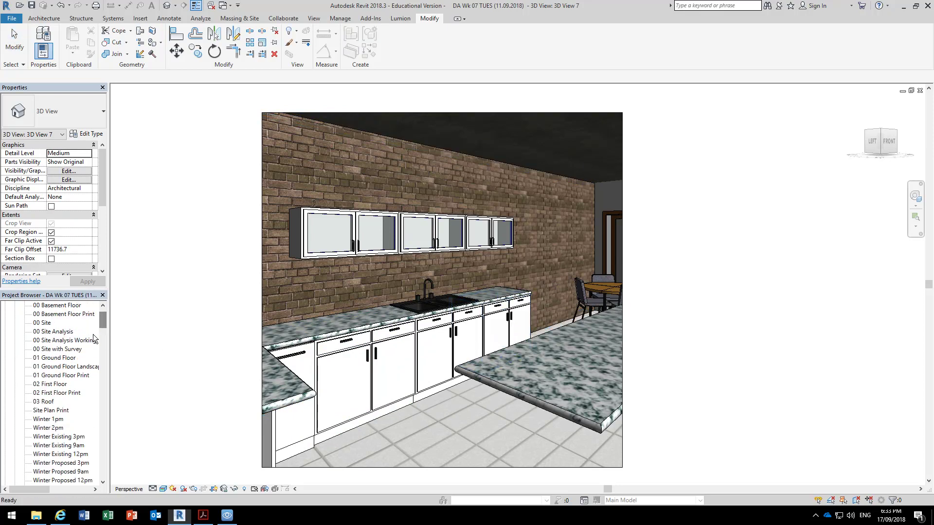
pyautogui.click(61, 359)
pyautogui.doubleClick(61, 359)
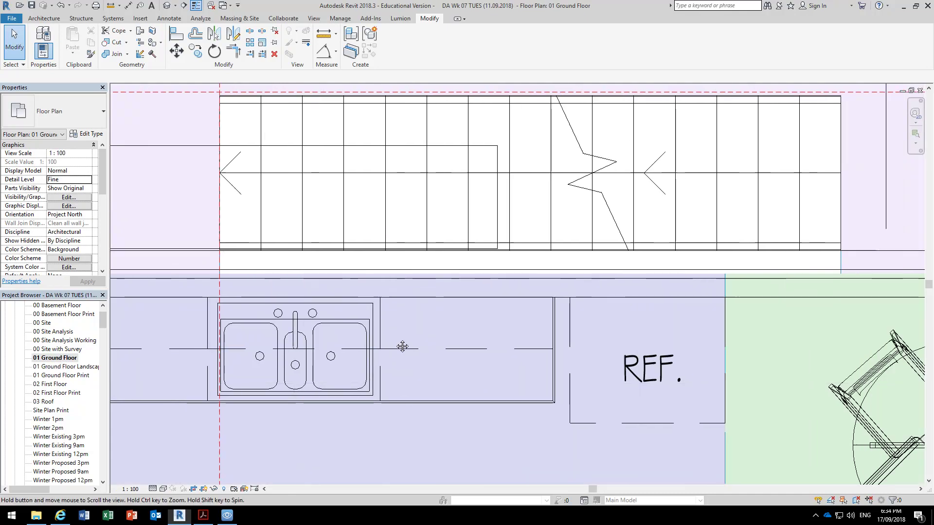
pyautogui.click(519, 404)
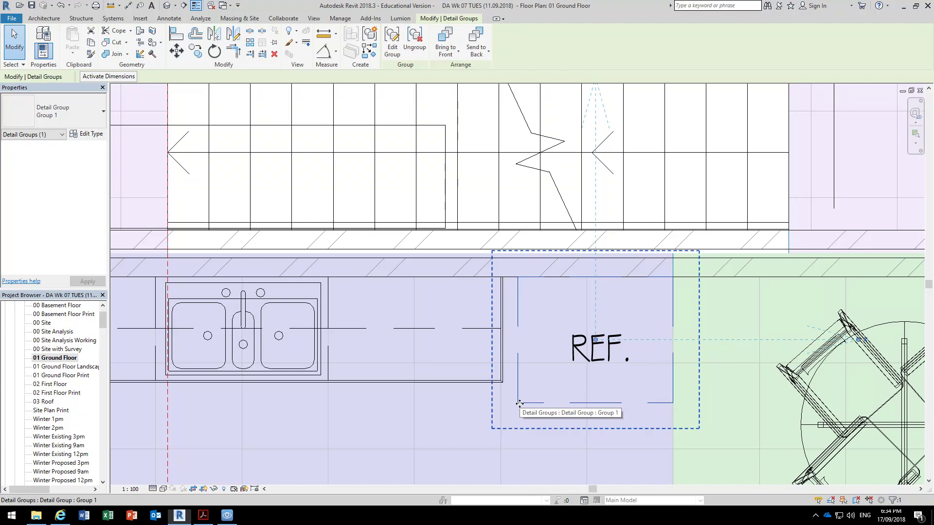
pyautogui.press('Escape')
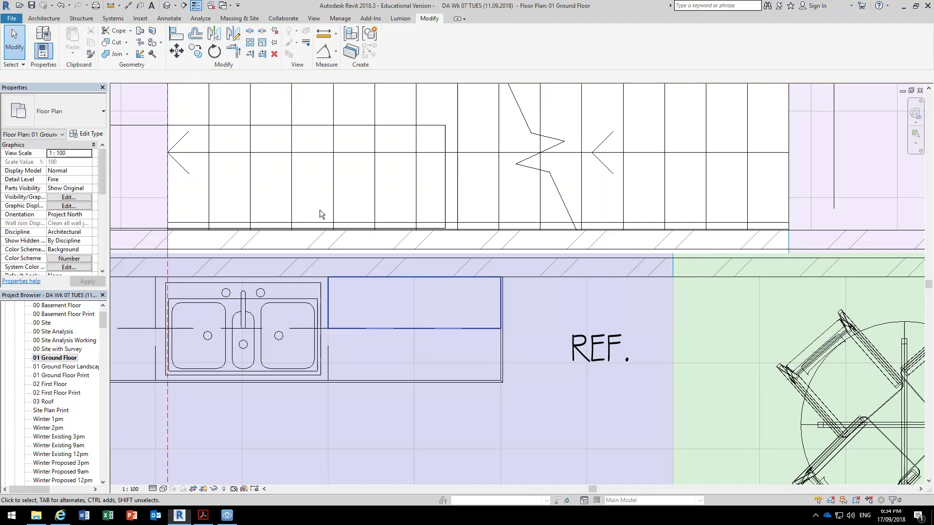
# Step: Start placing a component and browse to the Revit Library folder for loading another family
pyautogui.click(43, 18)
pyautogui.click(121, 35)
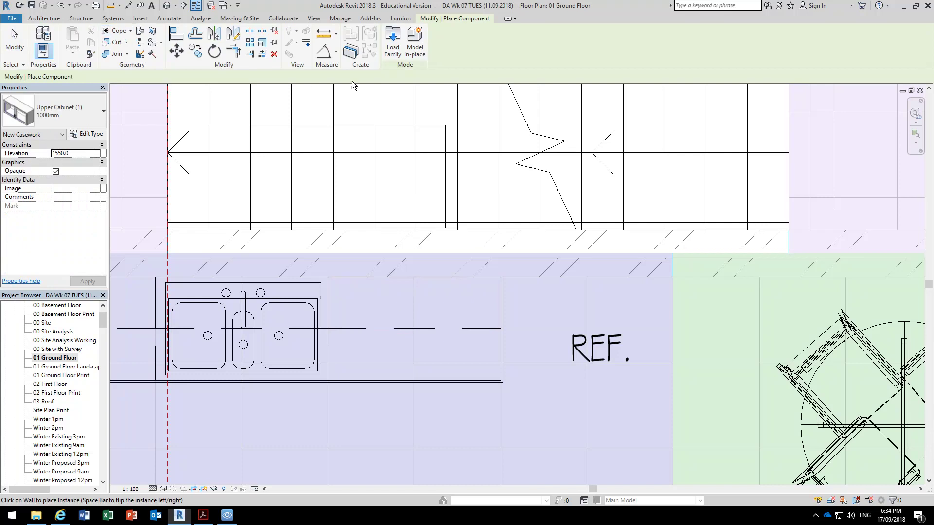
pyautogui.click(393, 43)
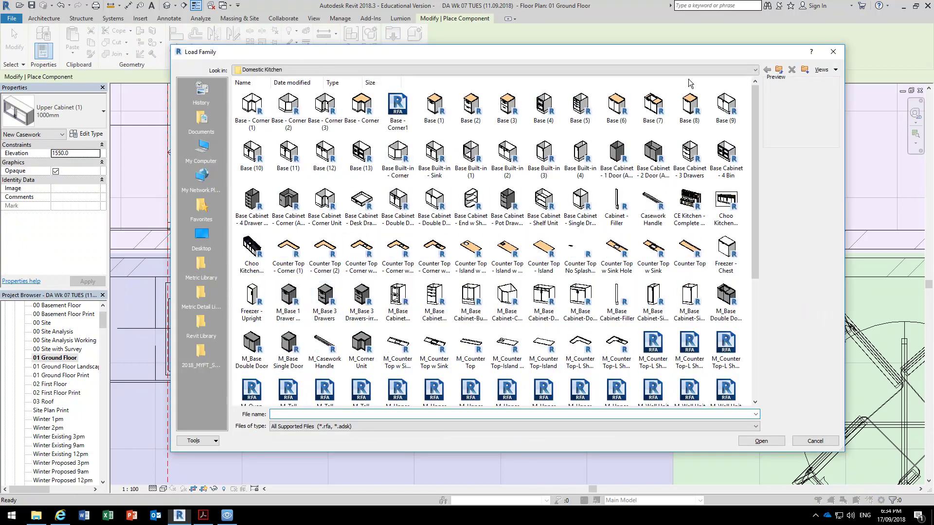
pyautogui.click(776, 71)
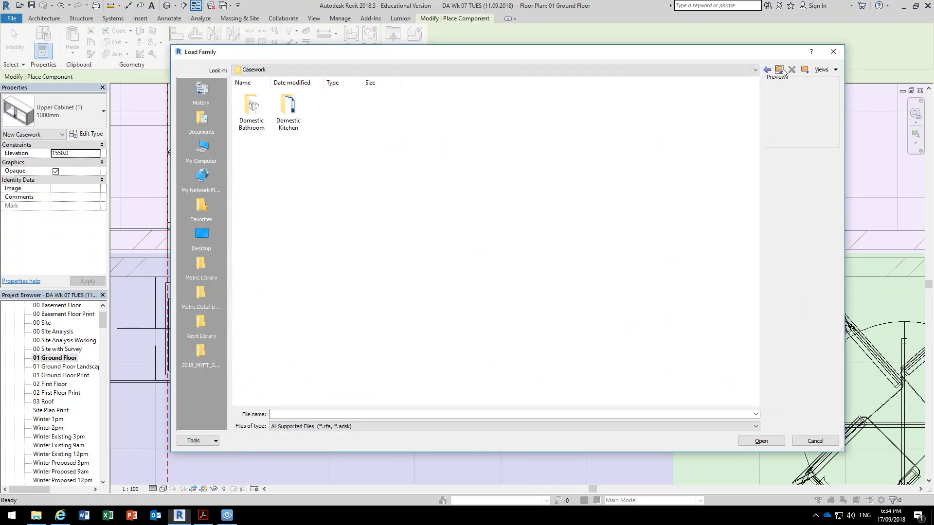
pyautogui.click(776, 70)
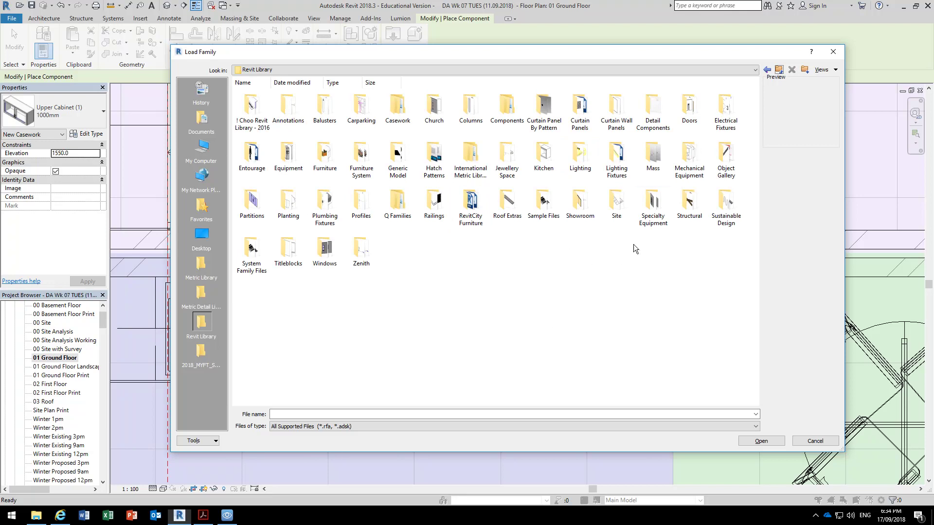
# Step: Check the Domestic Equipment and Domestic folders within Specialty Equipment for a suitable refrigerator family
pyautogui.doubleClick(650, 203)
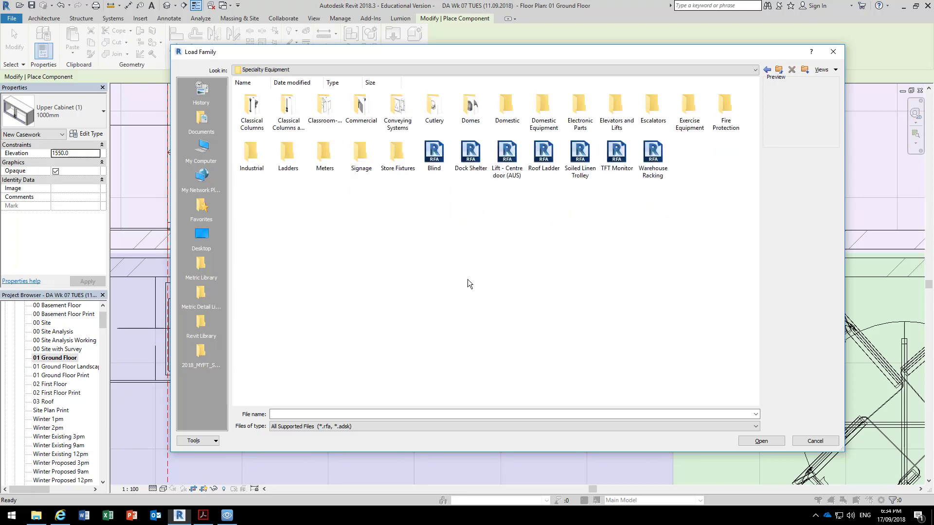
pyautogui.doubleClick(538, 110)
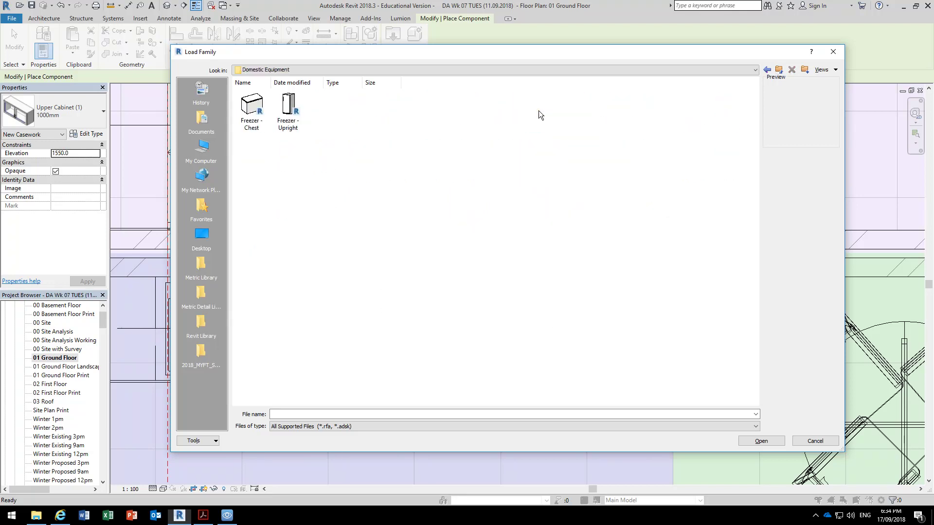
pyautogui.click(288, 109)
pyautogui.click(779, 70)
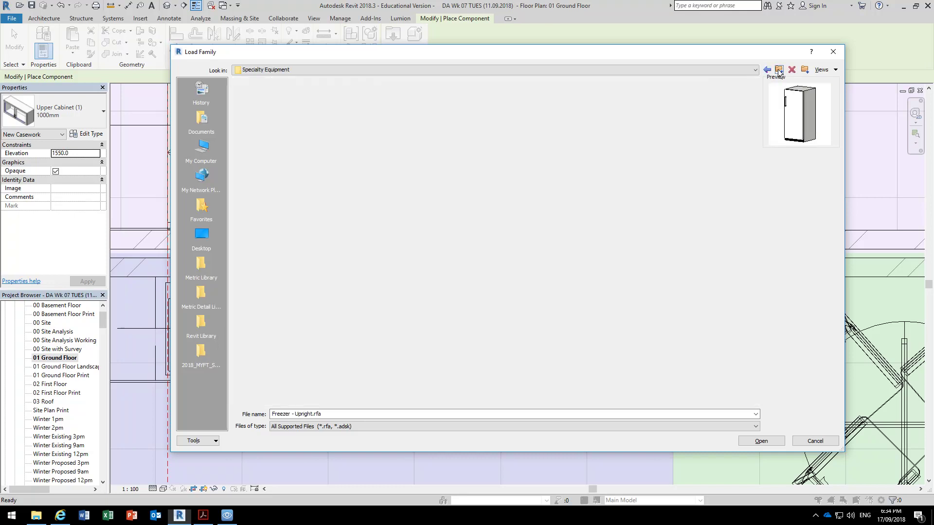
pyautogui.doubleClick(506, 104)
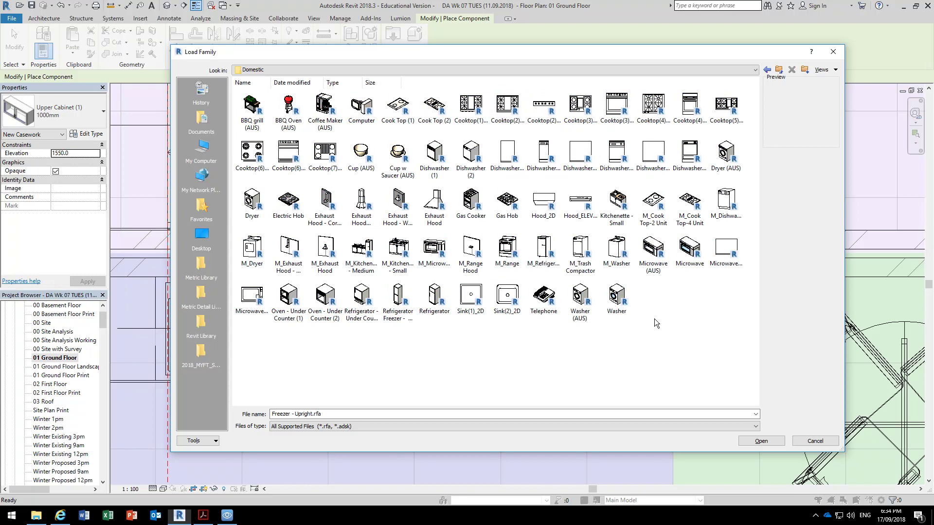
pyautogui.click(779, 71)
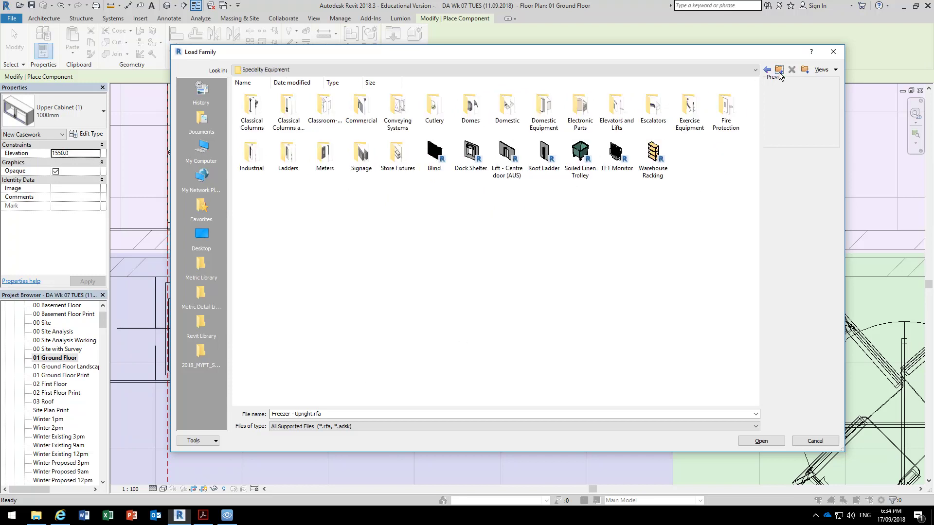
# Step: Browse to the Kitchen & Laundry folder inside the ! Choo Revit Library - 2016 folder
pyautogui.click(779, 70)
pyautogui.click(779, 71)
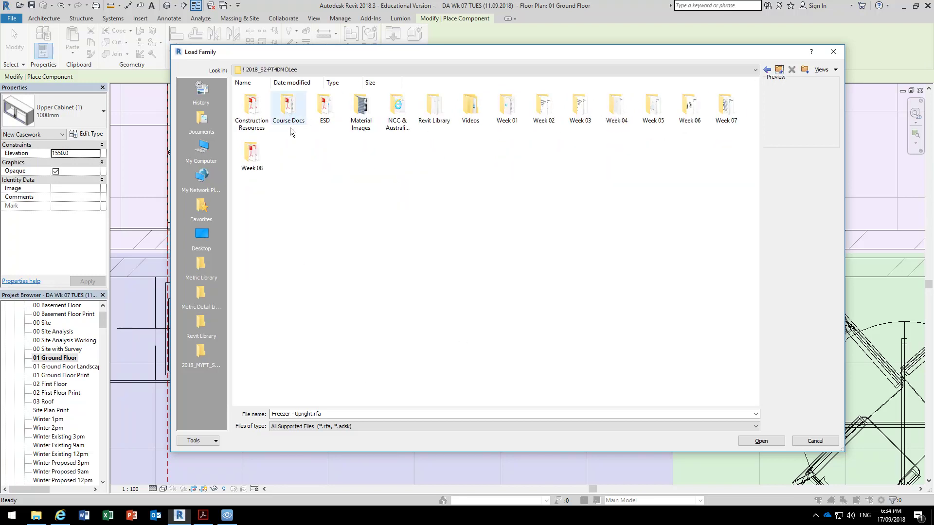
pyautogui.doubleClick(434, 106)
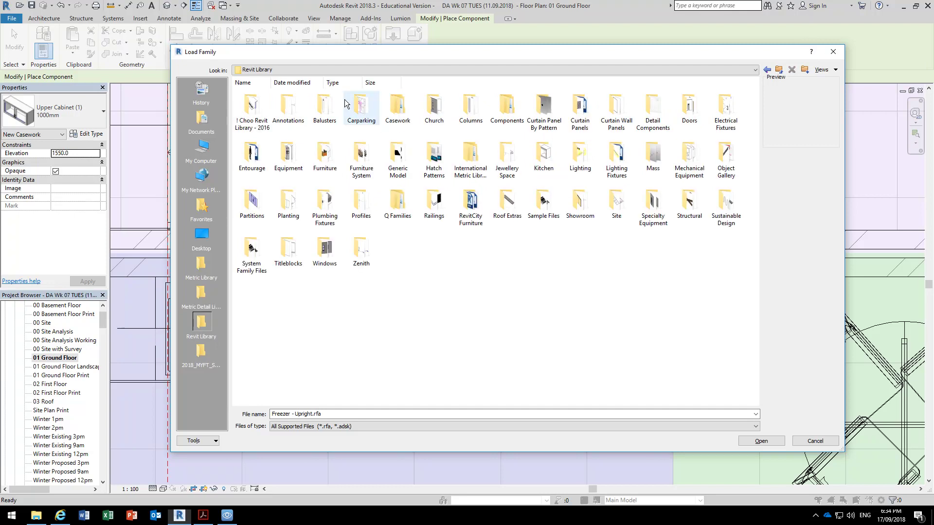
pyautogui.doubleClick(250, 109)
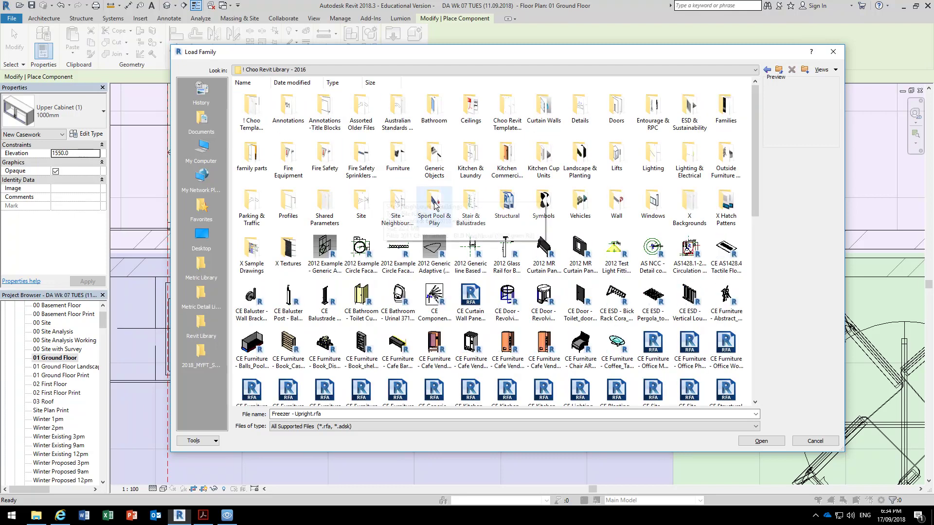
pyautogui.doubleClick(470, 155)
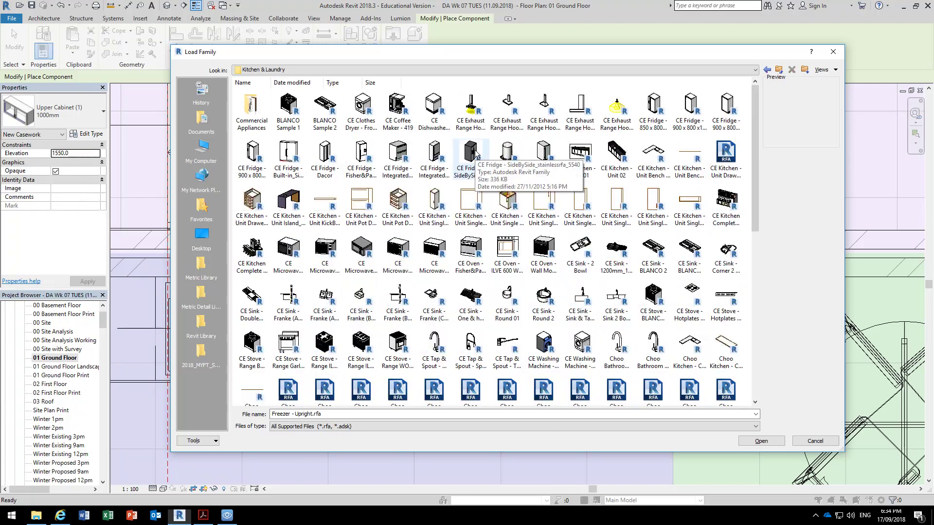
# Step: Look through the Kitchen & Laundry families for a suitable refrigerator
pyautogui.scroll(-3, 475, 154)
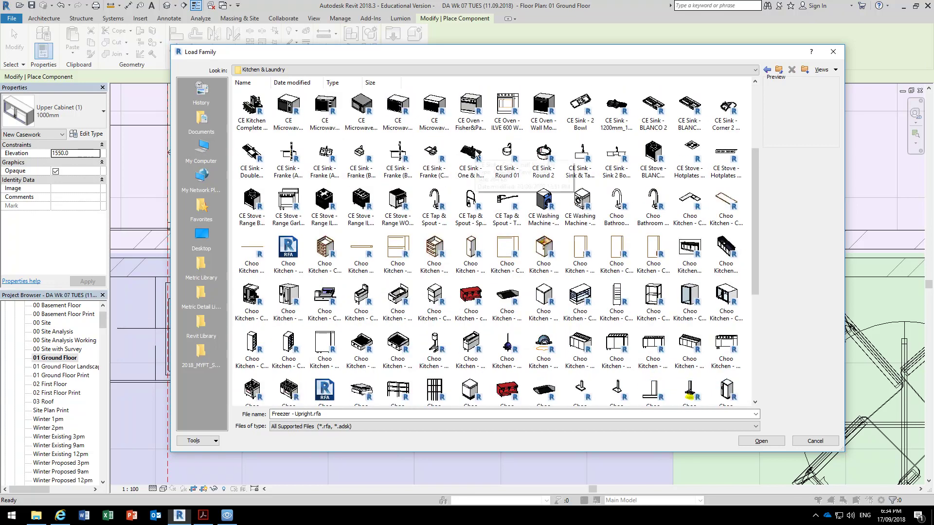
pyautogui.scroll(-5, 476, 154)
pyautogui.scroll(-1, 475, 154)
pyautogui.scroll(1, 462, 371)
pyautogui.scroll(-1, 463, 371)
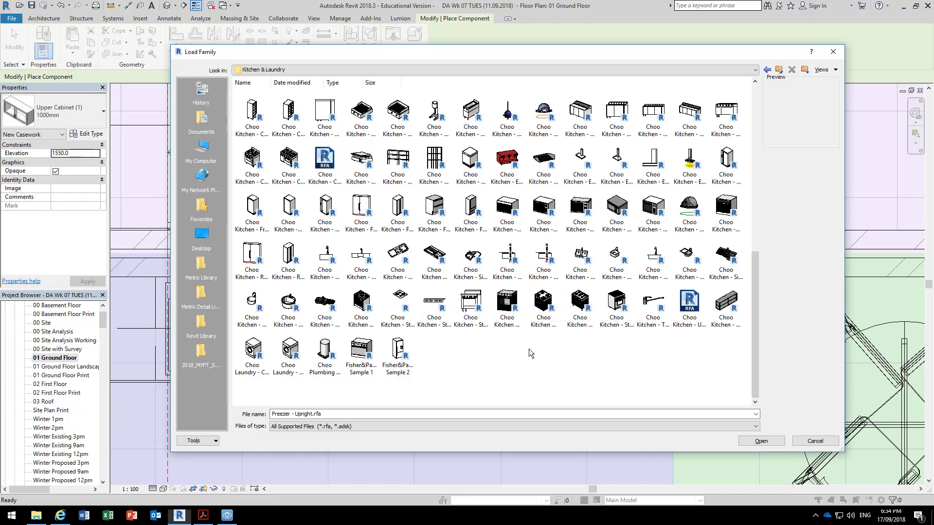
pyautogui.scroll(6, 463, 291)
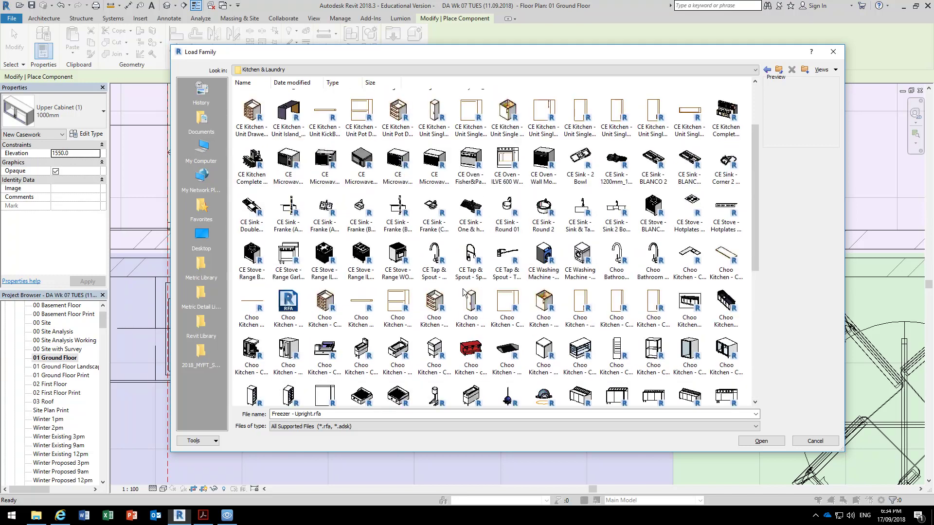
pyautogui.scroll(2, 463, 291)
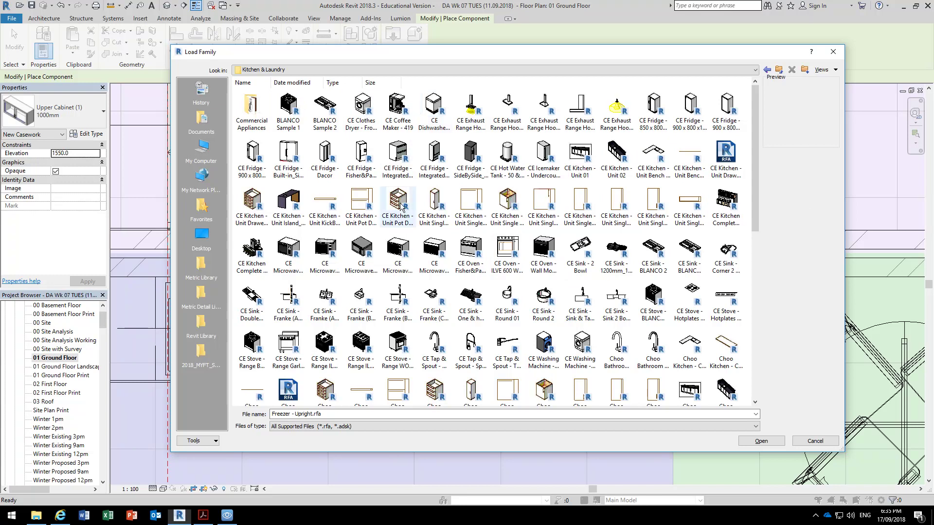
pyautogui.scroll(-2, 404, 245)
pyautogui.scroll(-5, 404, 246)
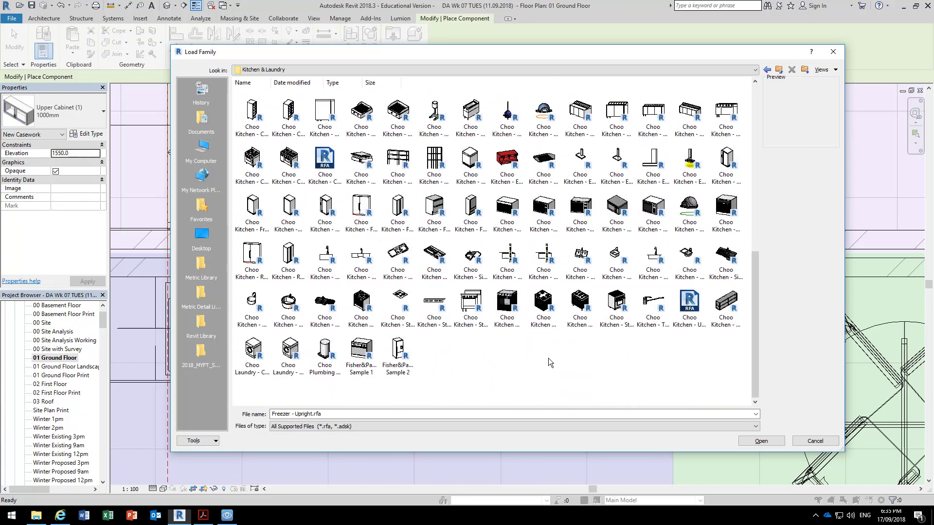
pyautogui.scroll(7, 547, 358)
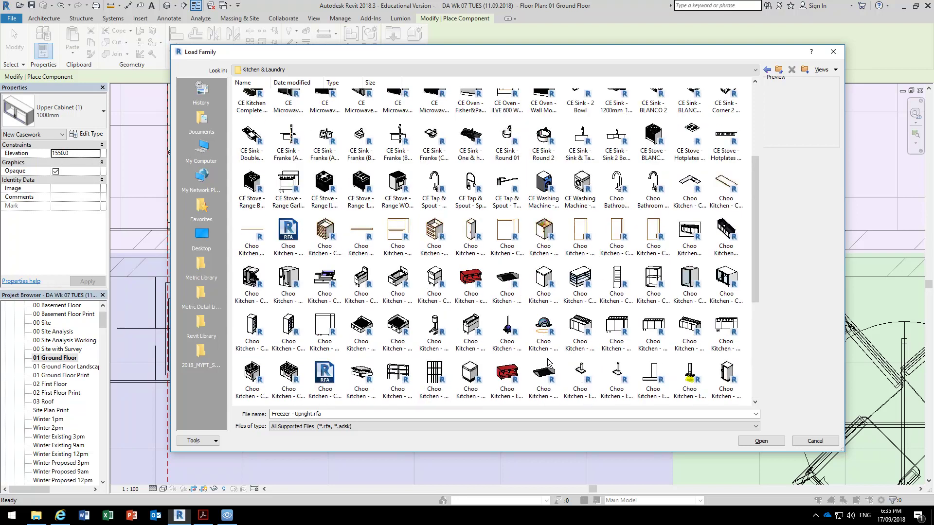
# Step: Load the CE Fridge - SideBySide_stainlessrfa_5540 family and choose its 36" x 70" type for placement
pyautogui.click(469, 151)
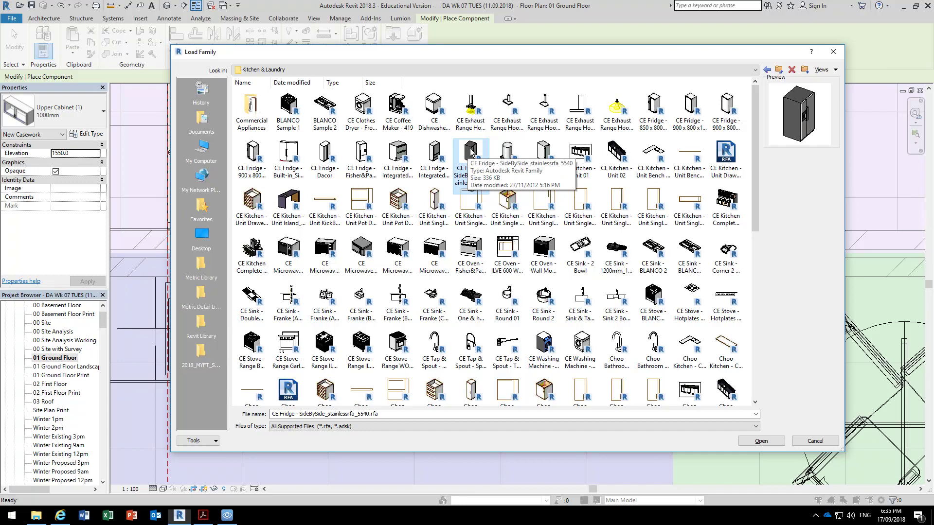
pyautogui.doubleClick(470, 150)
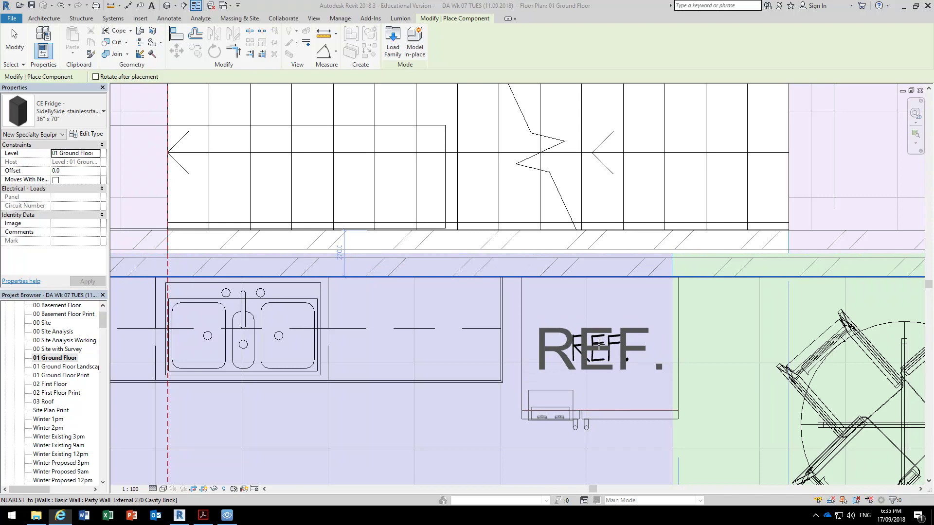
pyautogui.click(81, 117)
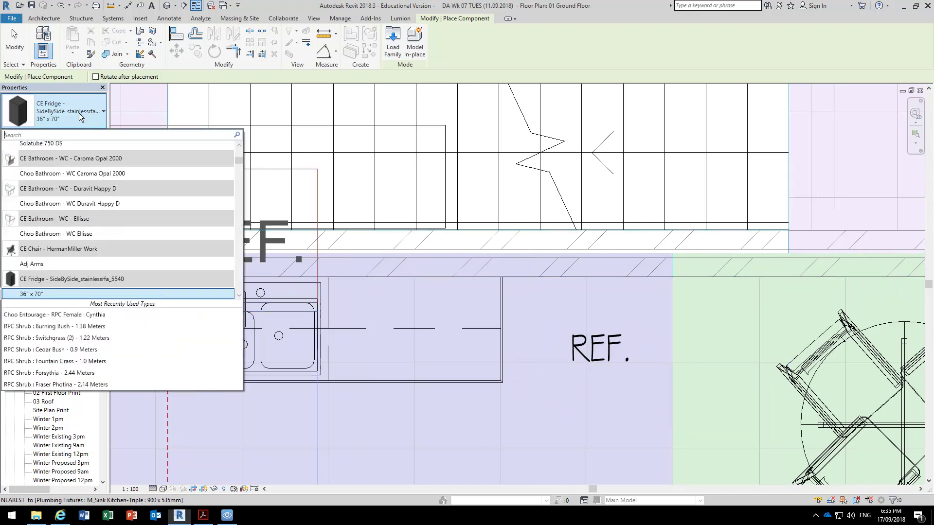
pyautogui.scroll(-3, 51, 179)
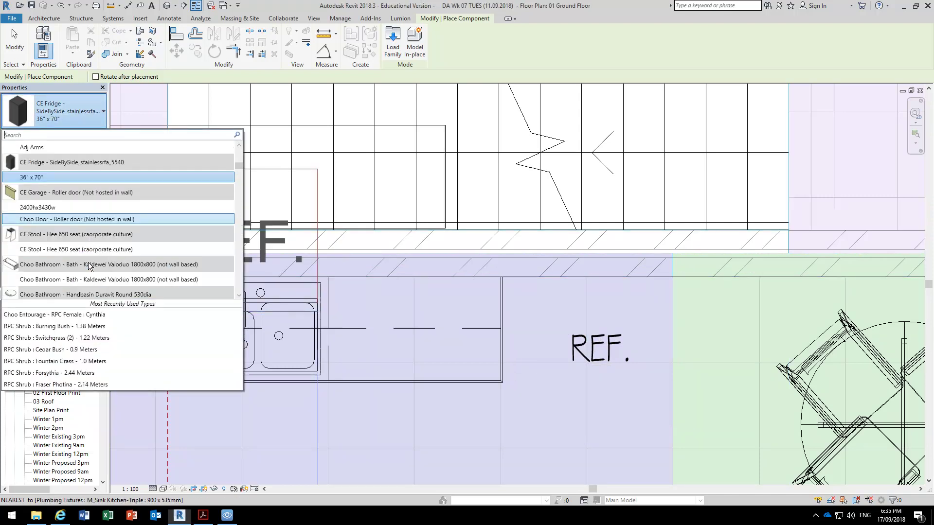
pyautogui.click(50, 178)
# Step: Set the refrigerator type's Unit_Depth to 600 and Unit_Width to 1000
pyautogui.click(87, 133)
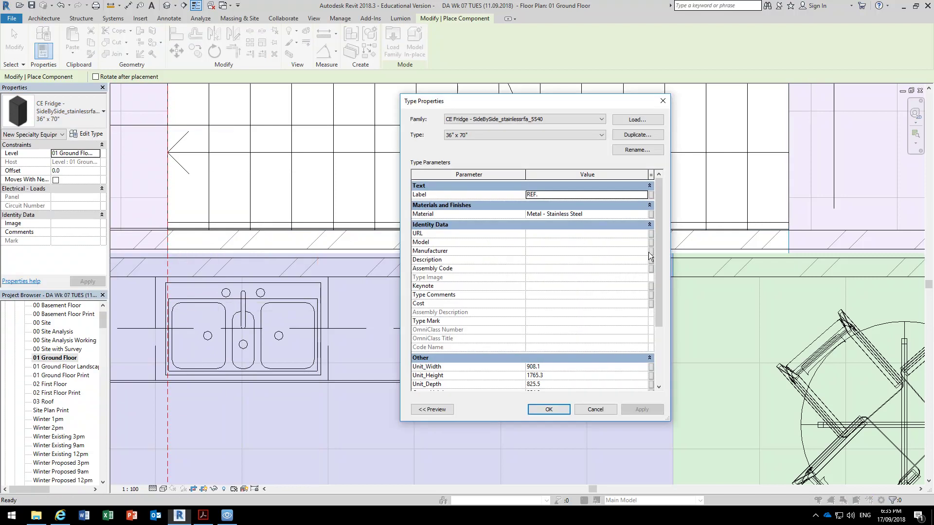
pyautogui.moveTo(660, 220); pyautogui.dragTo(658, 309)
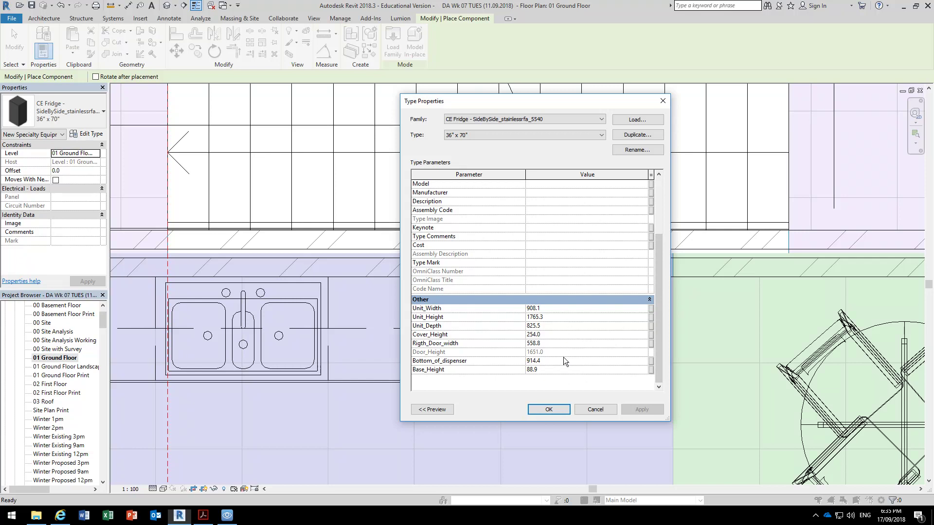
pyautogui.click(565, 328)
pyautogui.write('600')
pyautogui.click(554, 309)
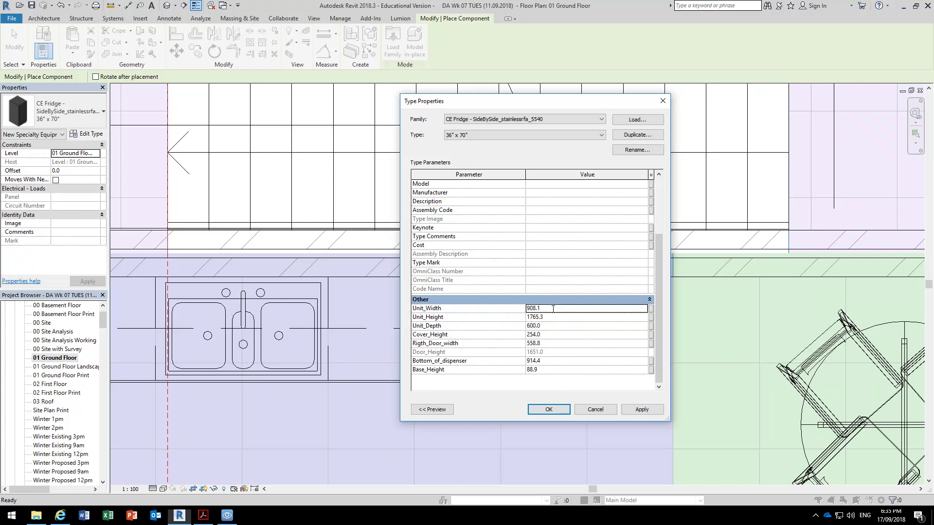
pyautogui.write('1000')
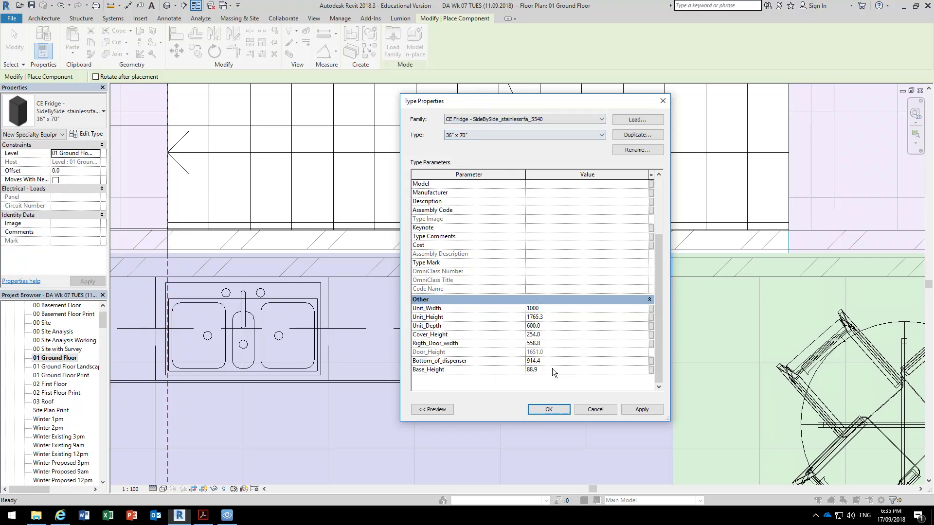
pyautogui.click(548, 409)
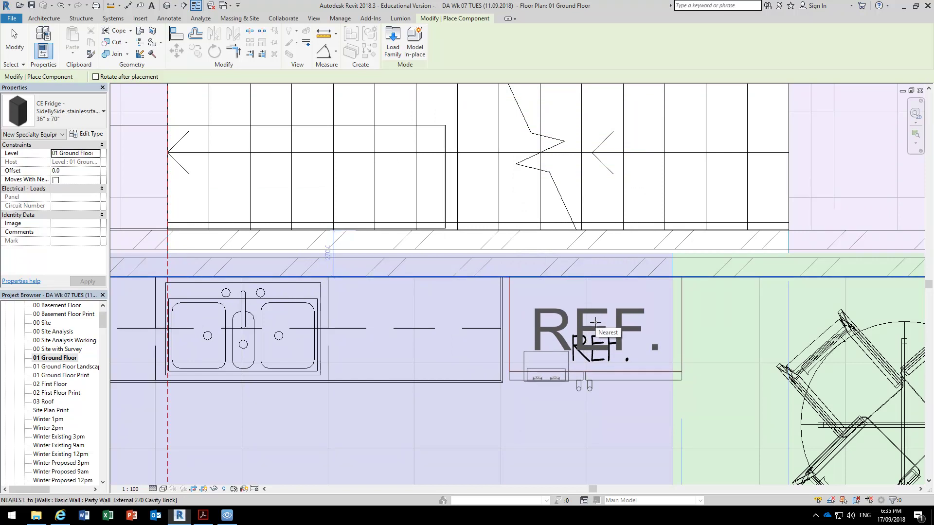
# Step: Place the refrigerator against the wall beside the end of the sink benchtop and delete the old REF. text note over it
pyautogui.click(596, 321)
pyautogui.press('Escape')
pyautogui.press('Escape')
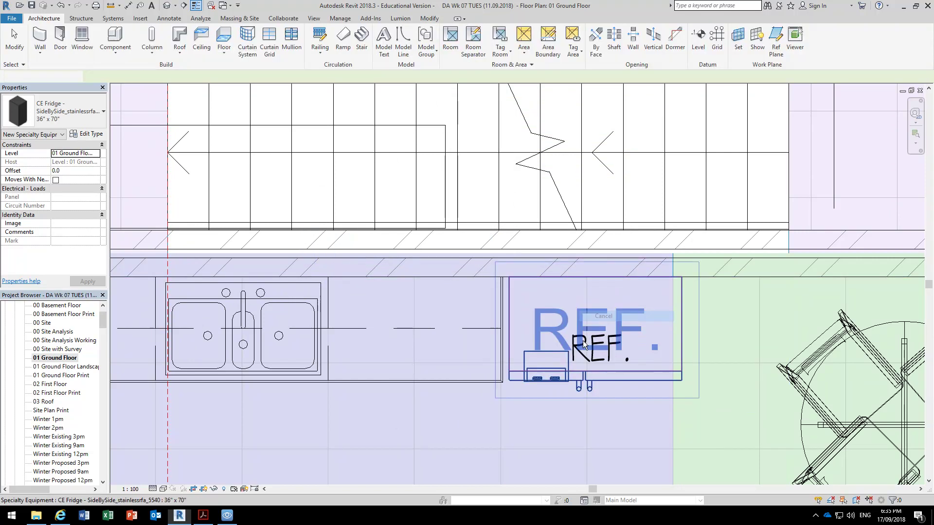
pyautogui.click(599, 364)
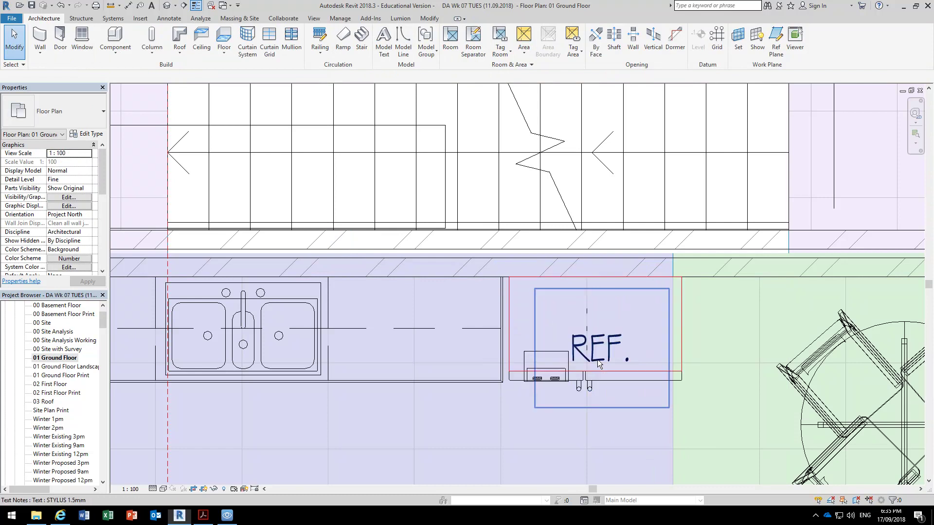
pyautogui.press('Delete')
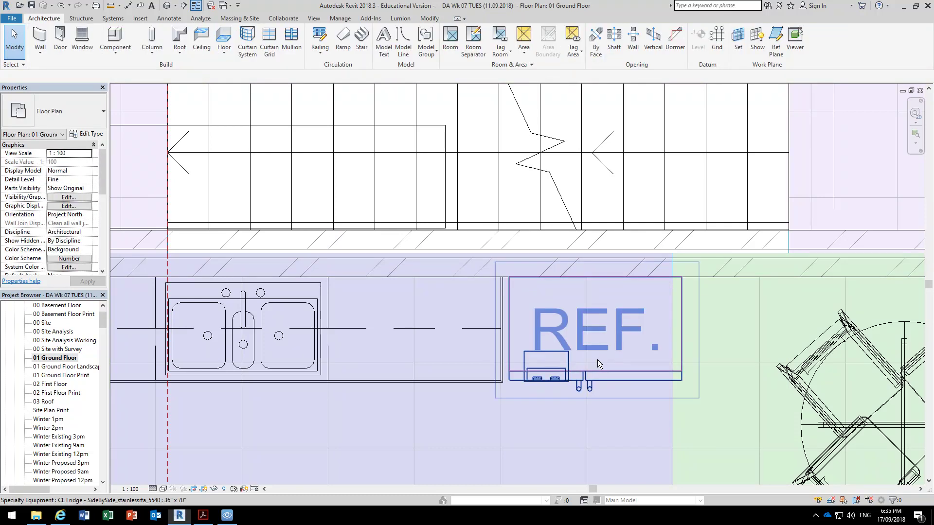
# Step: Open 3D View 7 to check the refrigerator beside the kitchen cabinets
pyautogui.scroll(-2, 327, 397)
pyautogui.scroll(-2, 327, 397)
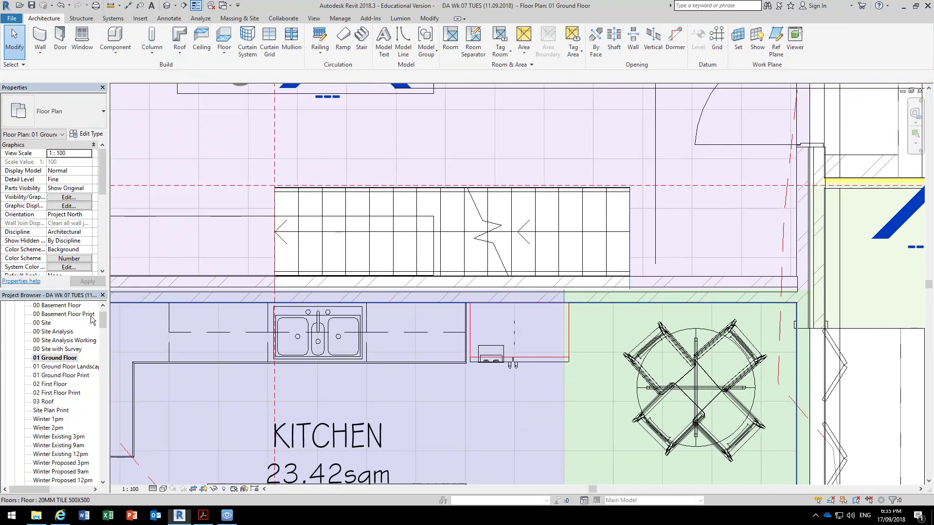
pyautogui.moveTo(103, 319); pyautogui.dragTo(101, 335)
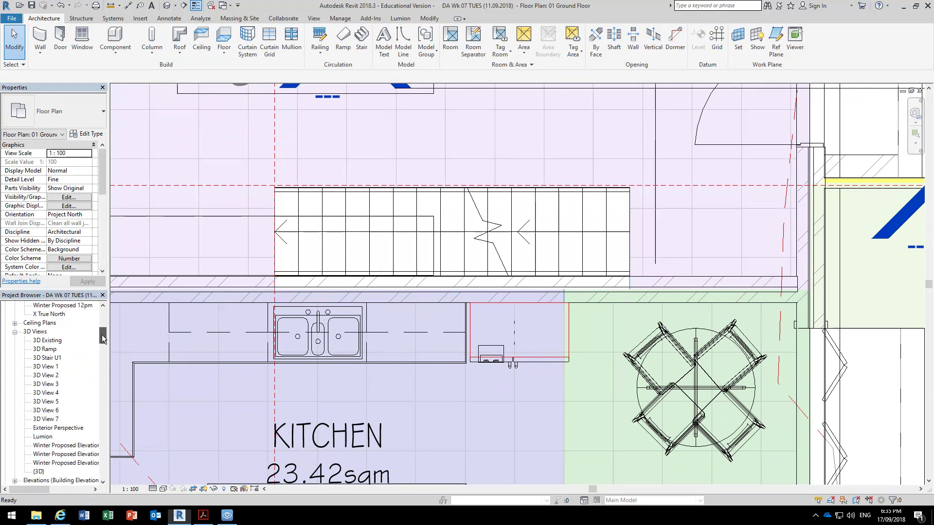
pyautogui.doubleClick(46, 419)
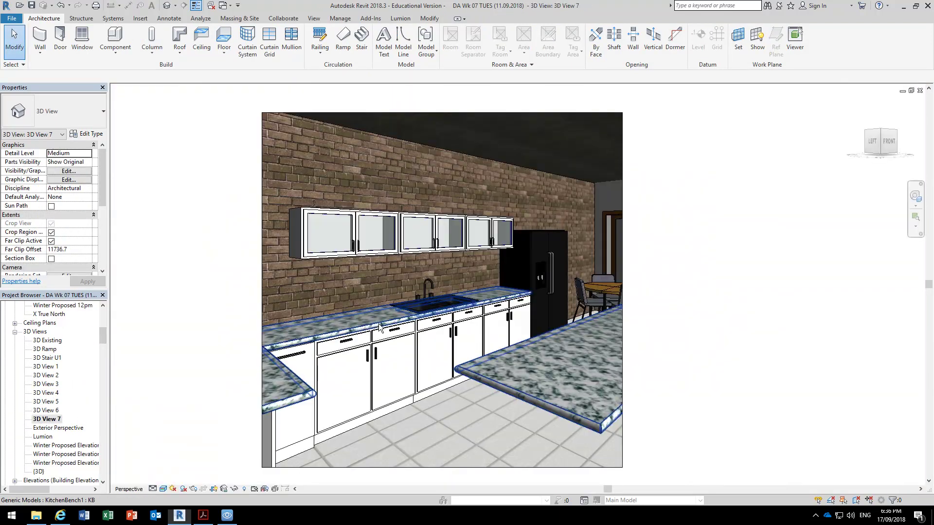